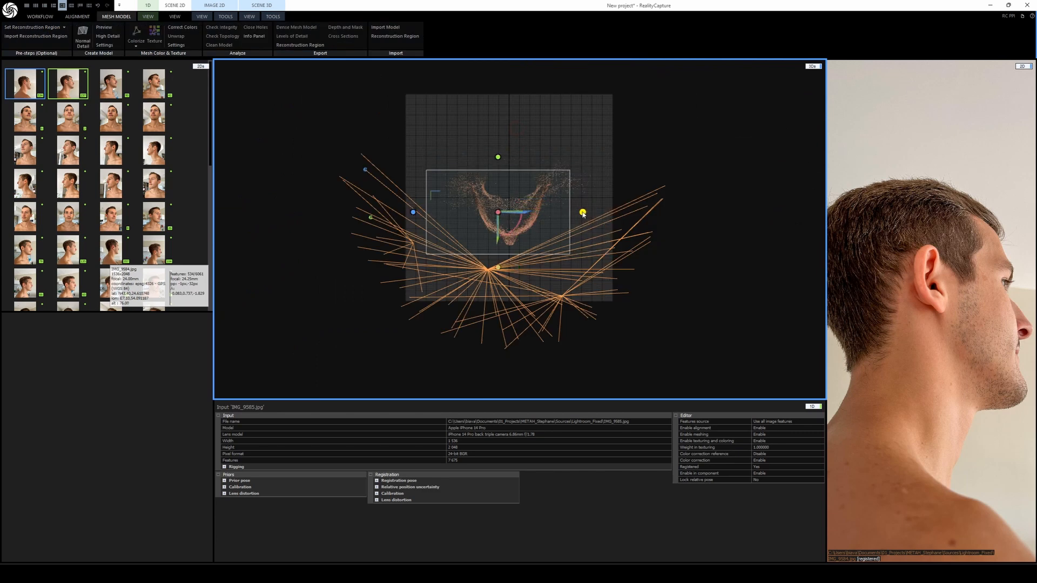
Examine the aligned point cloud, the reconstructed head mesh and its textured version from several angles
{"action": "right_click_drag", "start_coordinate": [543, 337], "coordinate": [591, 314]}
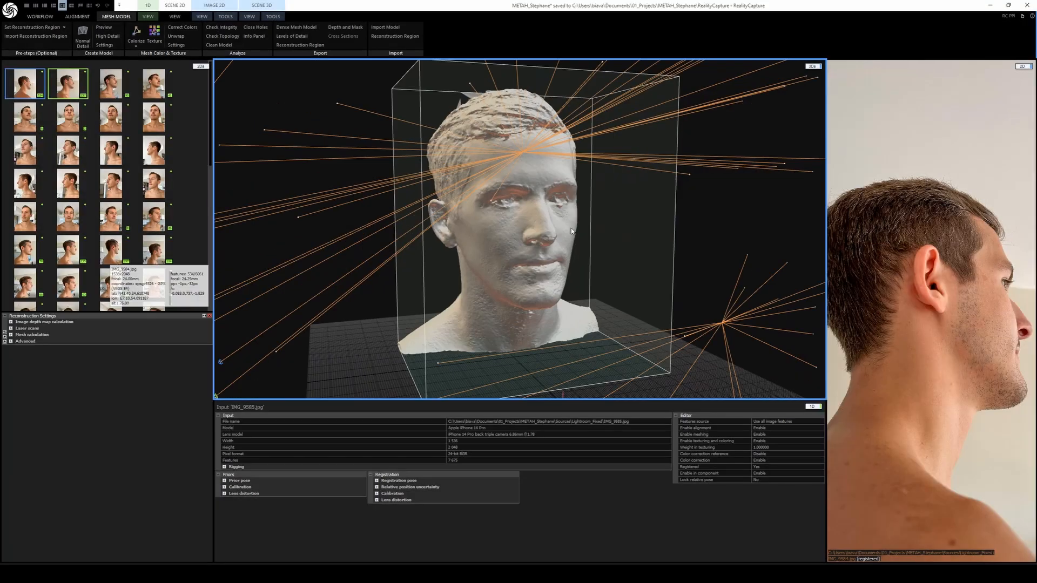
{"action": "scroll", "coordinate": [571, 228], "scroll_direction": "up", "scroll_amount": 3}
{"action": "right_click_drag", "start_coordinate": [571, 228], "coordinate": [492, 225]}
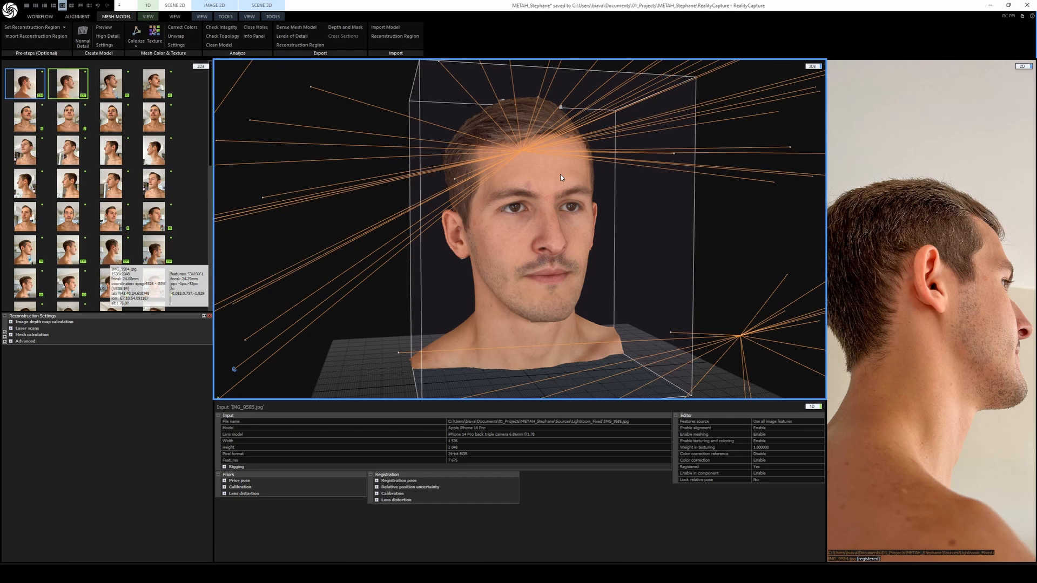
{"action": "right_click_drag", "start_coordinate": [563, 172], "coordinate": [641, 256]}
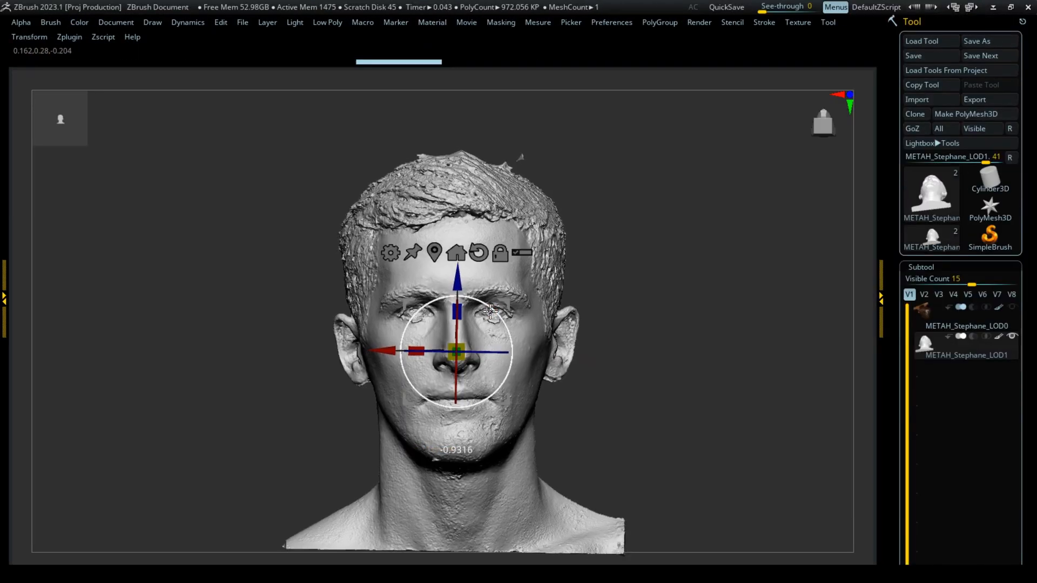
Switch to ZBrush and smooth the stubble on the chin, jaw and neck of the trimmed face scan
{"action": "key", "text": "q"}
{"action": "mouse_move", "coordinate": [490, 312]}
{"action": "right_mouse_down"}
{"action": "mouse_move", "coordinate": [491, 349]}
{"action": "mouse_move", "coordinate": [863, 335]}
{"action": "mouse_move", "coordinate": [595, 329]}
{"action": "mouse_move", "coordinate": [660, 502]}
{"action": "right_mouse_up"}
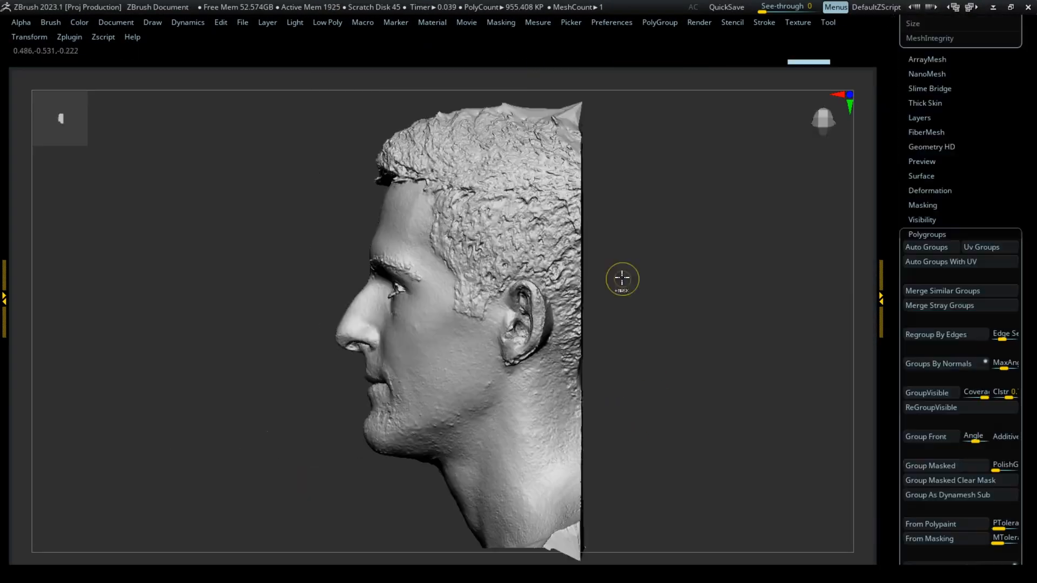
{"action": "right_click_drag", "start_coordinate": [618, 278], "coordinate": [489, 167]}
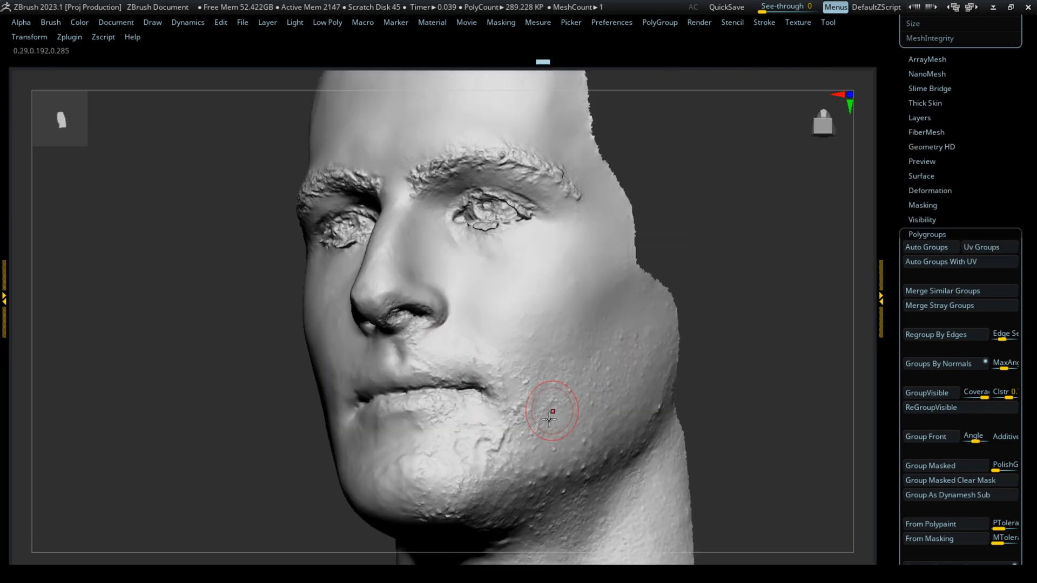
{"action": "mouse_move", "coordinate": [549, 419]}
{"action": "left_mouse_down", "text": "shift"}
{"action": "mouse_move", "coordinate": [465, 484]}
{"action": "mouse_move", "coordinate": [601, 356]}
{"action": "mouse_move", "coordinate": [464, 400]}
{"action": "mouse_move", "coordinate": [509, 475]}
{"action": "left_mouse_up", "text": "shift"}
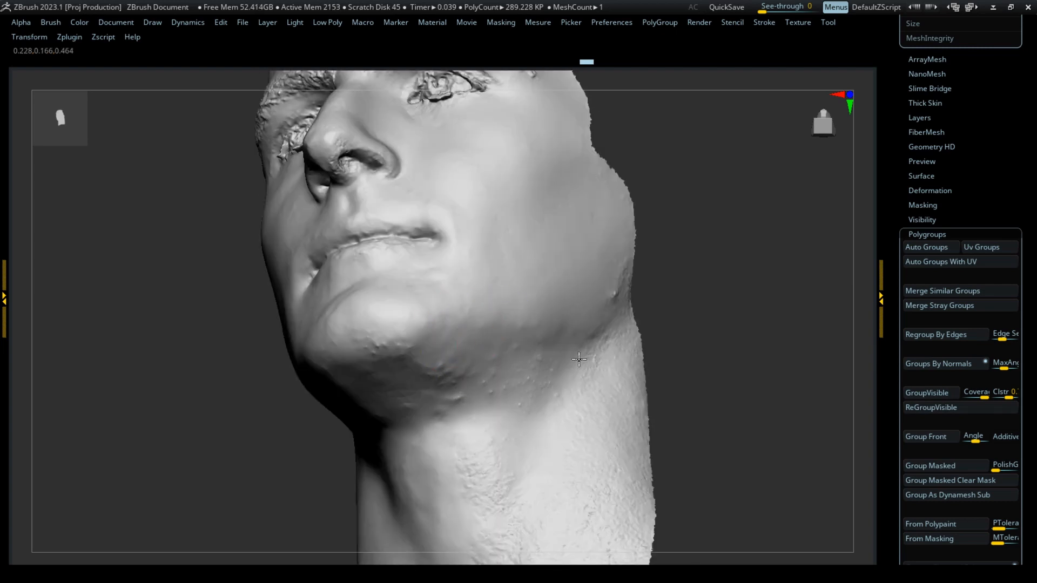
{"action": "mouse_move", "coordinate": [540, 432]}
{"action": "left_mouse_down", "text": "shift"}
{"action": "mouse_move", "coordinate": [452, 313]}
{"action": "mouse_move", "coordinate": [408, 368]}
{"action": "left_mouse_up", "text": "shift"}
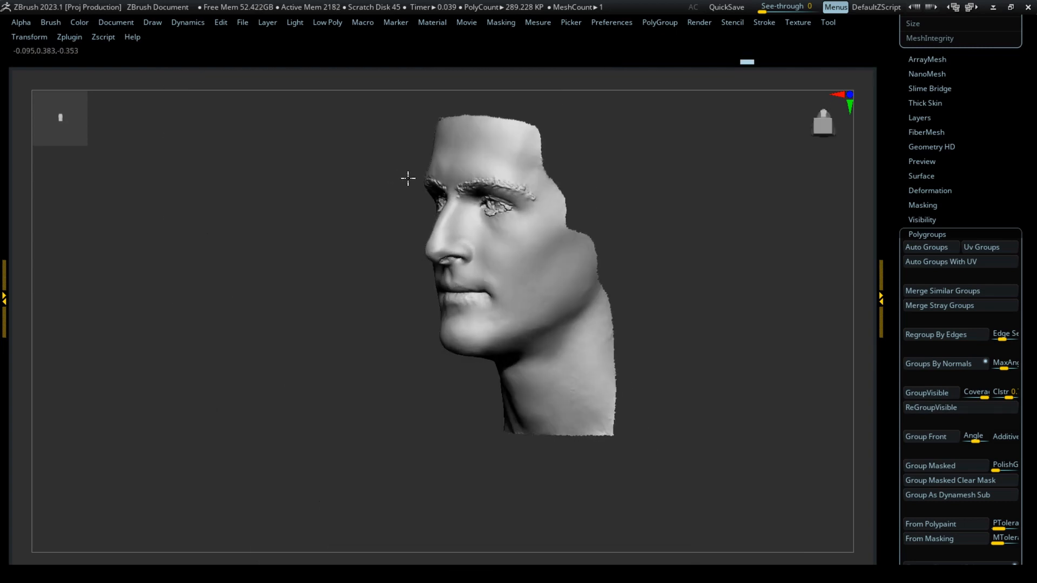
{"action": "left_click_drag", "start_coordinate": [407, 178], "coordinate": [621, 248]}
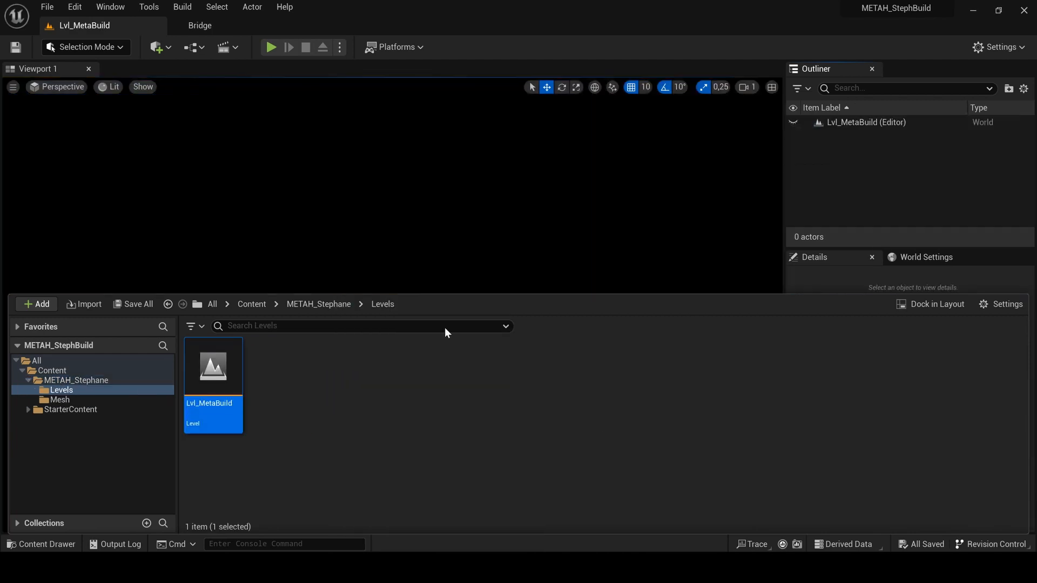
Switch to Unreal Engine and add a directional light, sky light, sky atmosphere, volumetric cloud and exponential height fog to Lvl_MetaBuild with the Env. Light Mixer
{"action": "left_click", "coordinate": [110, 6]}
{"action": "left_click", "coordinate": [133, 142]}
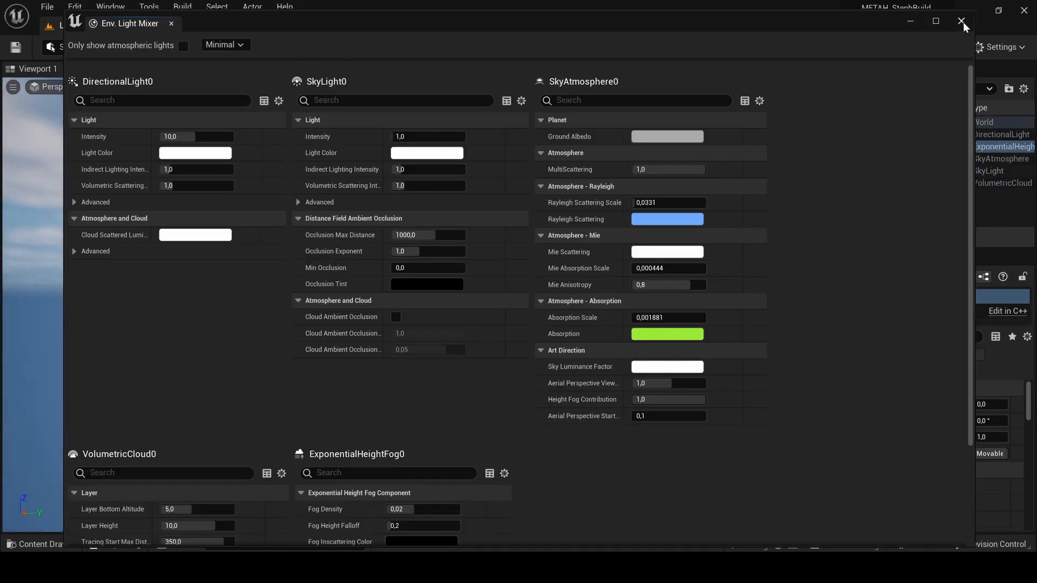
{"action": "left_click", "coordinate": [961, 20]}
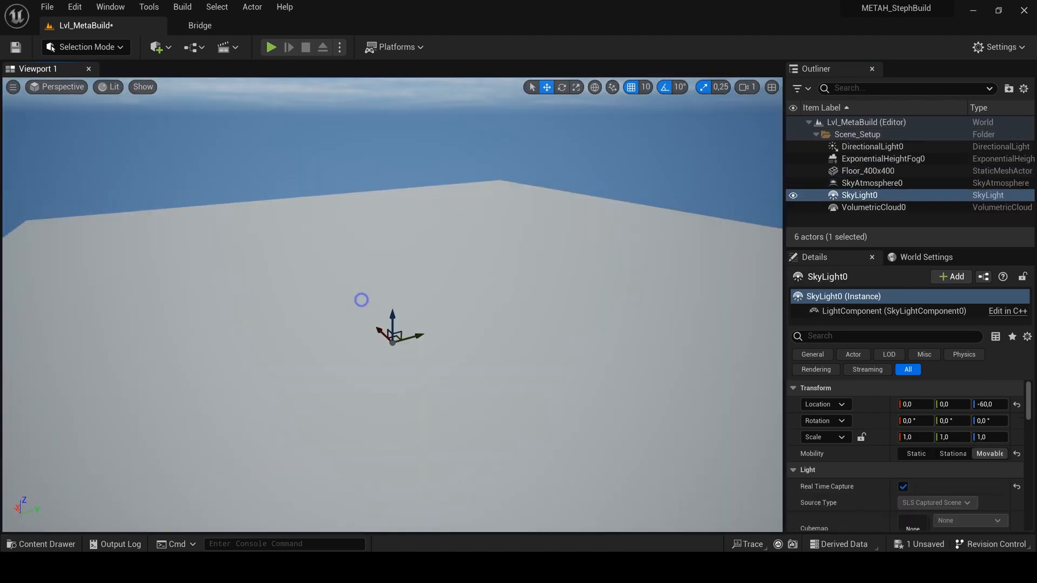
{"action": "left_click", "coordinate": [156, 47]}
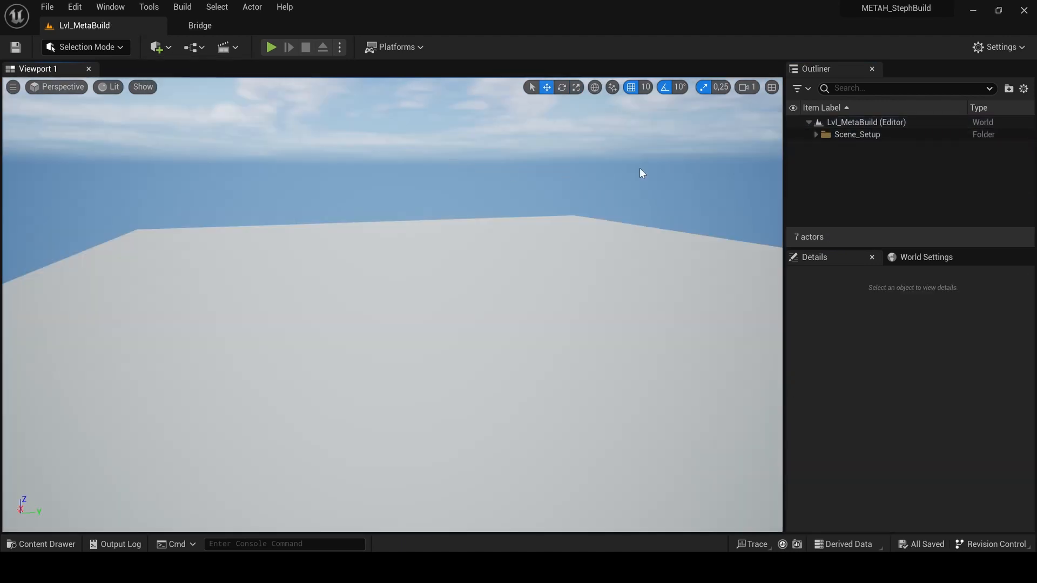
Find the MetaHuman plugin with the search "metahuman", enable it, and enable the missing project settings it needs
{"action": "left_click", "coordinate": [978, 48]}
{"action": "left_click", "coordinate": [907, 109]}
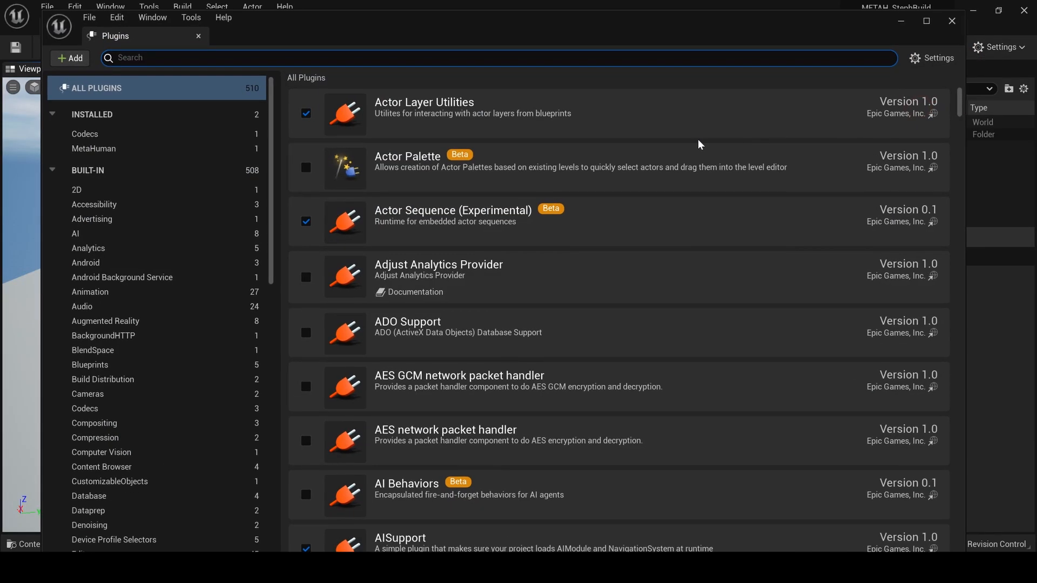
{"action": "type", "text": "metahuman"}
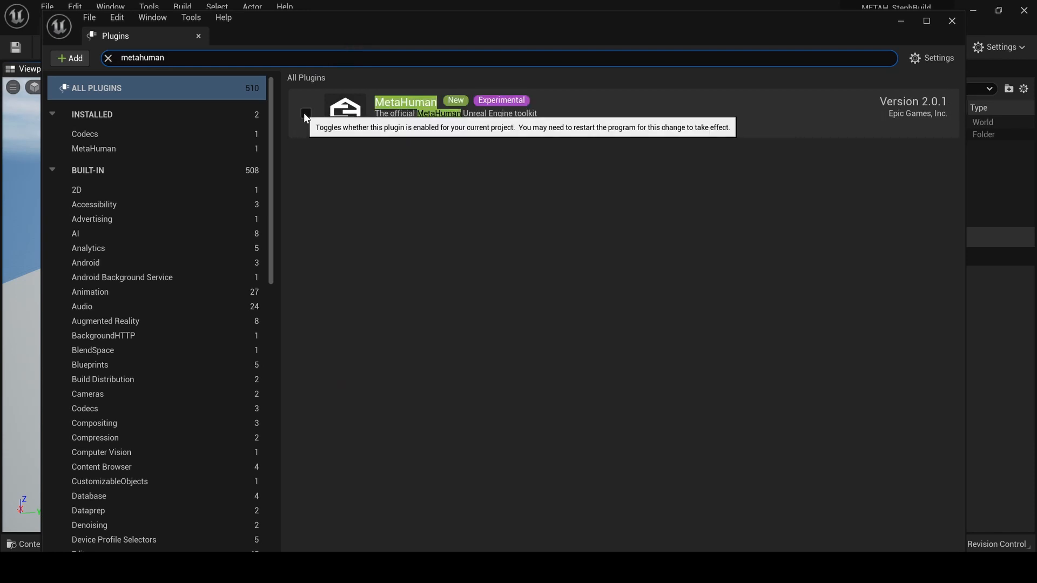
{"action": "left_click", "coordinate": [306, 114]}
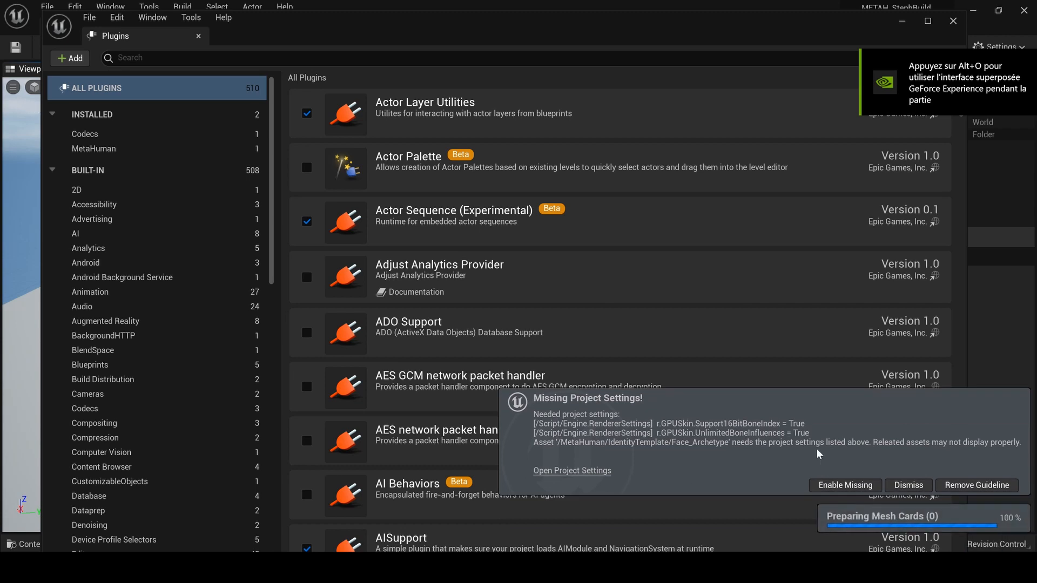
{"action": "left_click", "coordinate": [845, 485]}
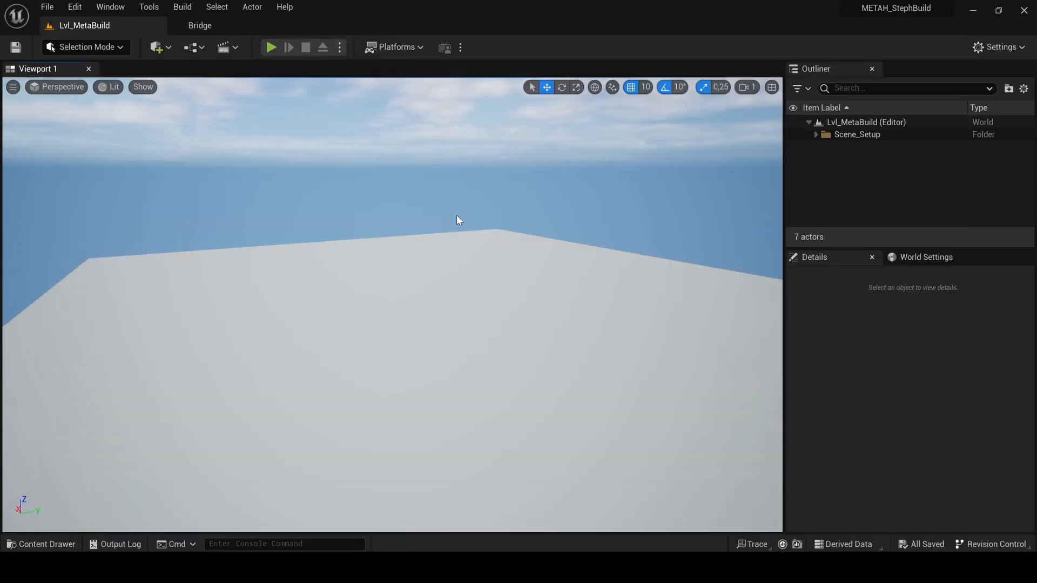
Import METAH_Stephane_LOD1.fbx into the Mesh folder as a static mesh with Remove Degenerates off and Combine Meshes on
{"action": "key", "text": "ctrl+space"}
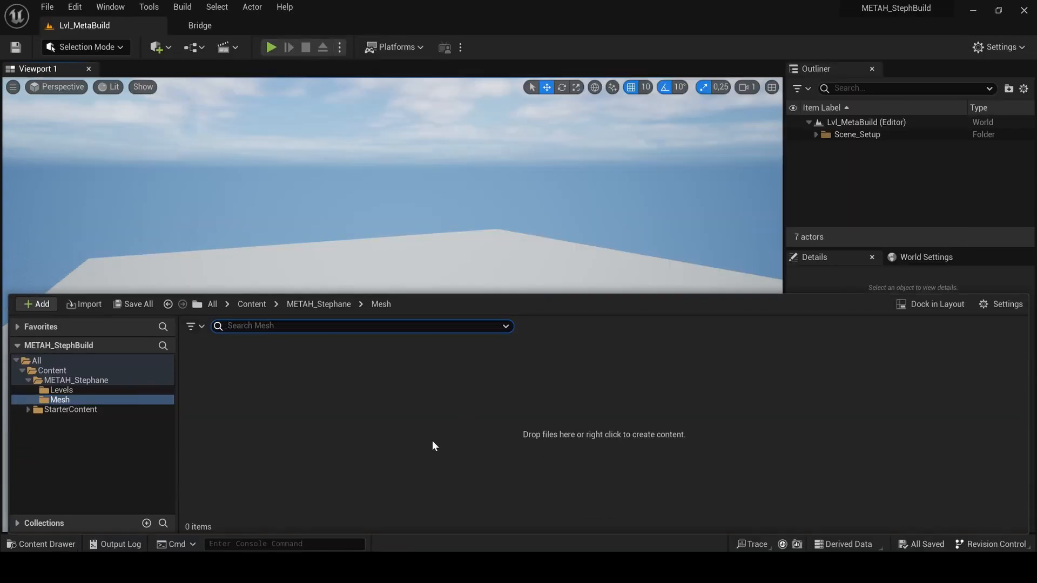
{"action": "left_click", "coordinate": [84, 305]}
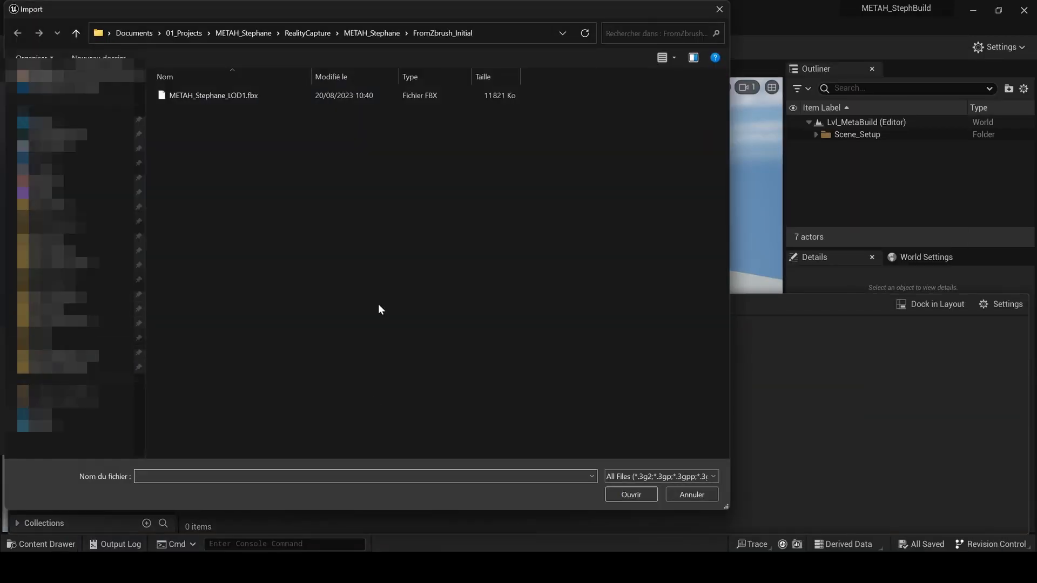
{"action": "double_click", "coordinate": [183, 97]}
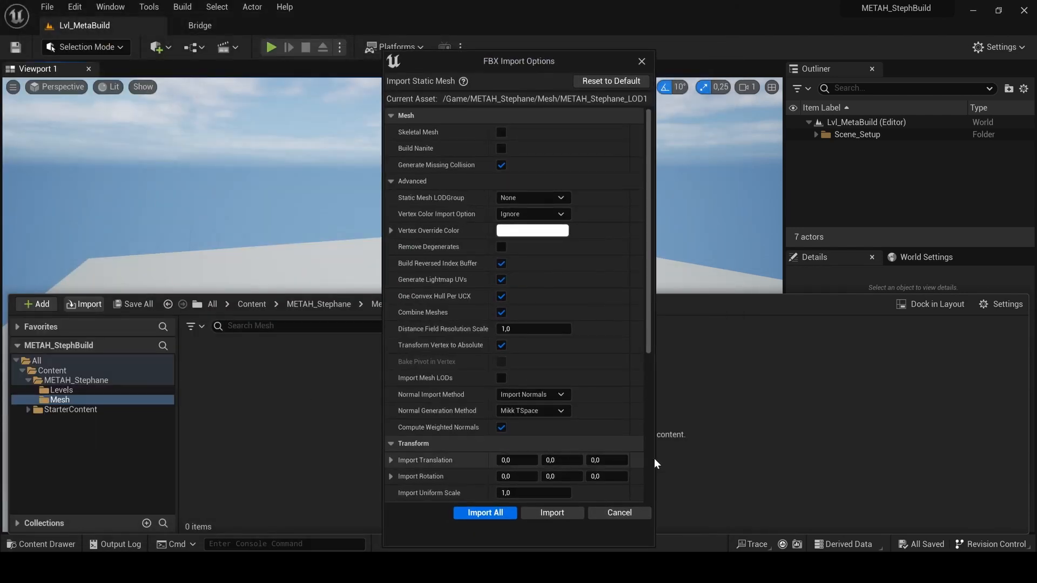
{"action": "left_click", "coordinate": [502, 247]}
{"action": "left_click", "coordinate": [501, 311]}
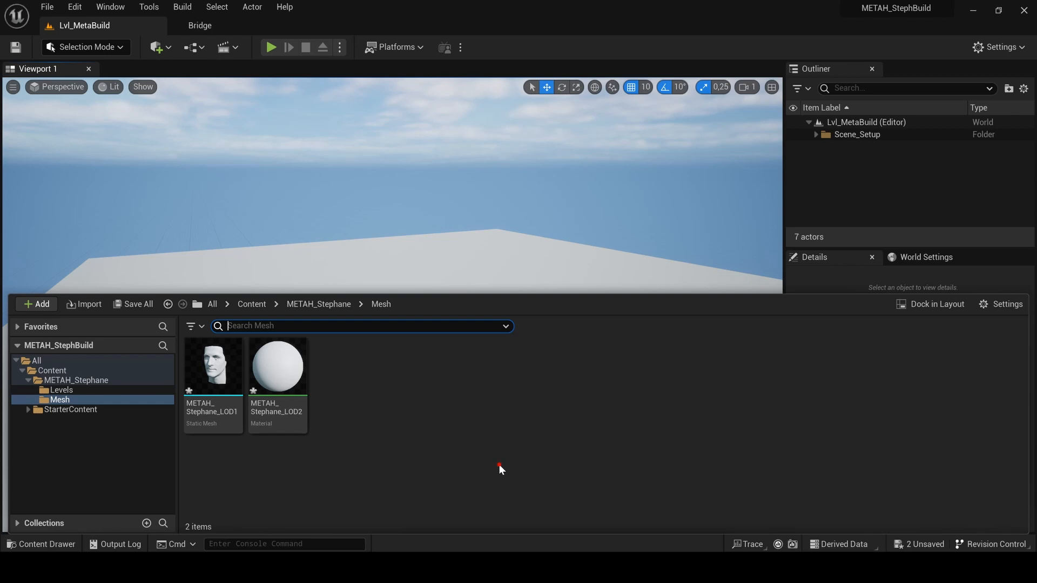
Save the imported METAH_Stephane_LOD1 static mesh and its METAH_Stephane_LOD2 material
{"action": "left_click", "coordinate": [213, 373]}
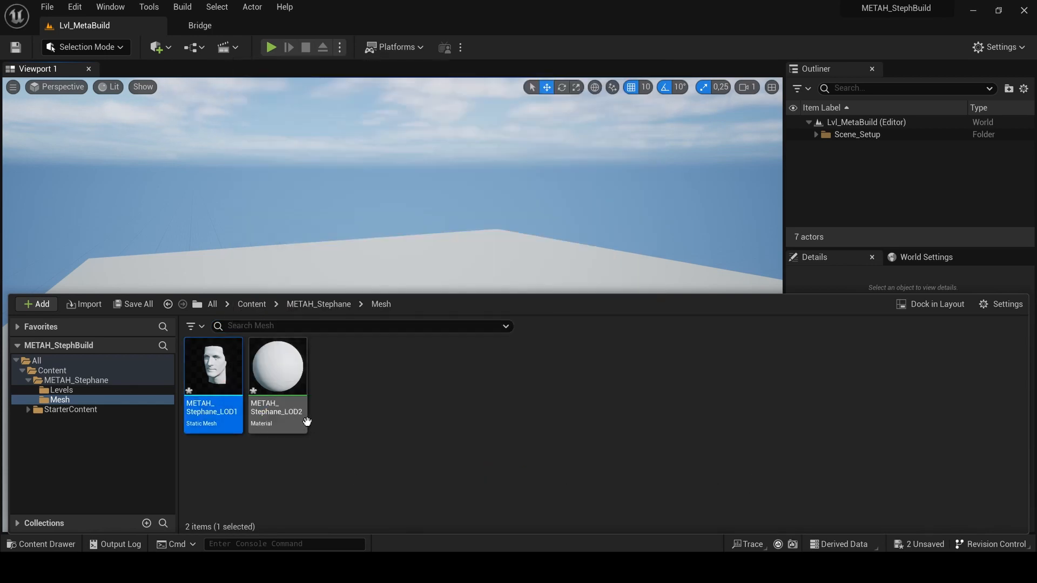
{"action": "left_click", "coordinate": [305, 420]}
{"action": "left_click", "coordinate": [454, 426]}
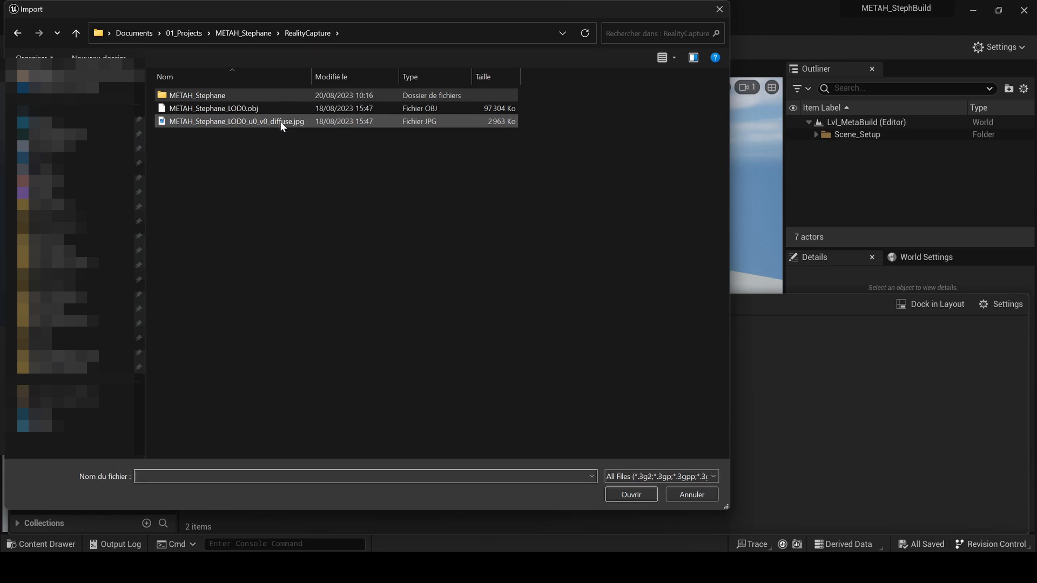
Import METAH_Stephane_LOD0_u0_v0_diffuse.jpg from the RealityCapture folder into the Mesh folder and save the texture
{"action": "double_click", "coordinate": [280, 122]}
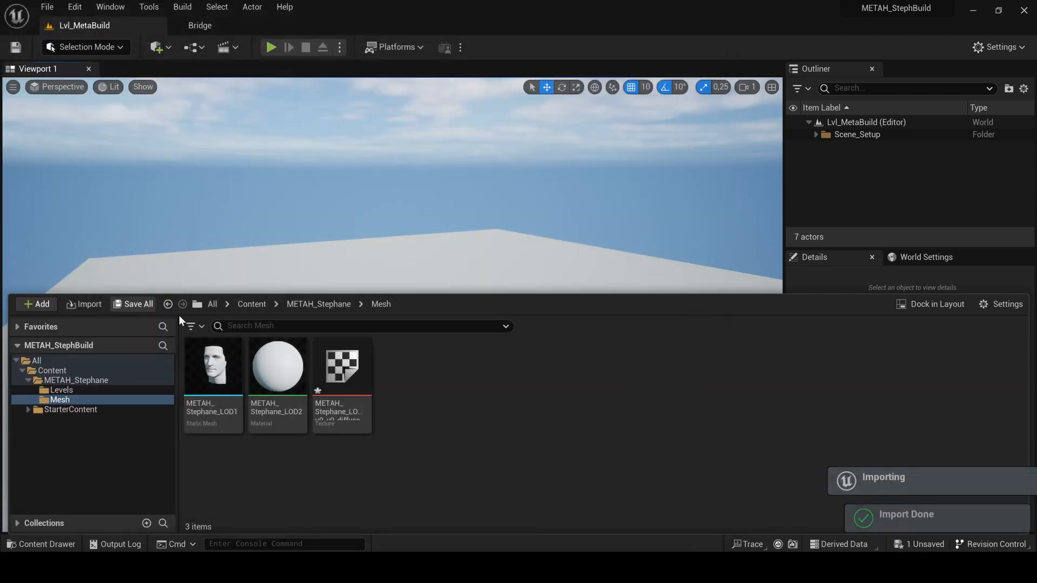
{"action": "left_click", "coordinate": [363, 378]}
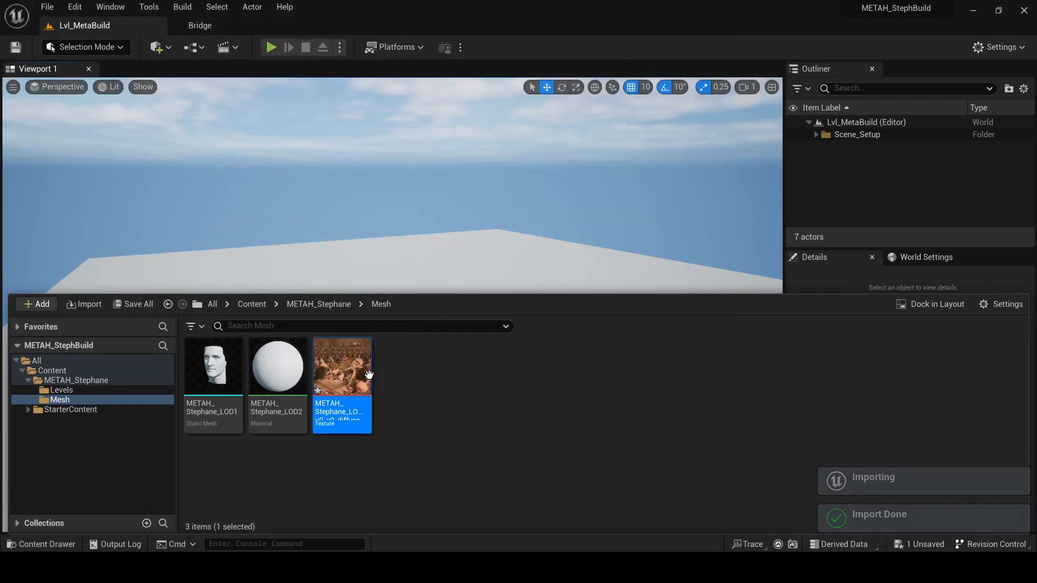
{"action": "key", "text": "ctrl+s"}
{"action": "left_click", "coordinate": [381, 497]}
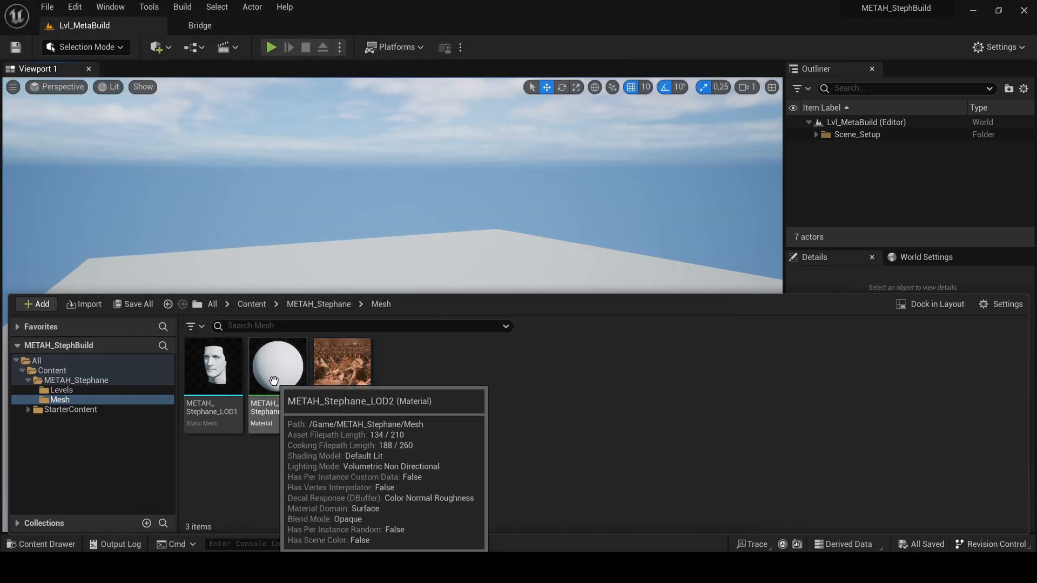
In the METAH_Stephane_LOD2 material, connect the diffuse Texture Sample's RGB output to Base Color and inspect the textured head mesh
{"action": "double_click", "coordinate": [280, 362]}
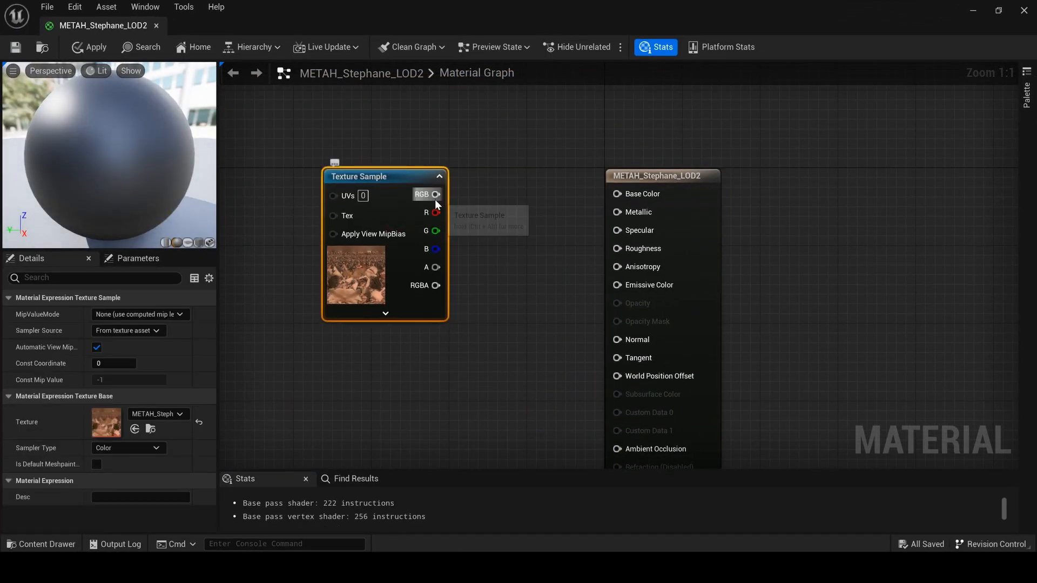
{"action": "left_click_drag", "start_coordinate": [435, 194], "coordinate": [617, 196]}
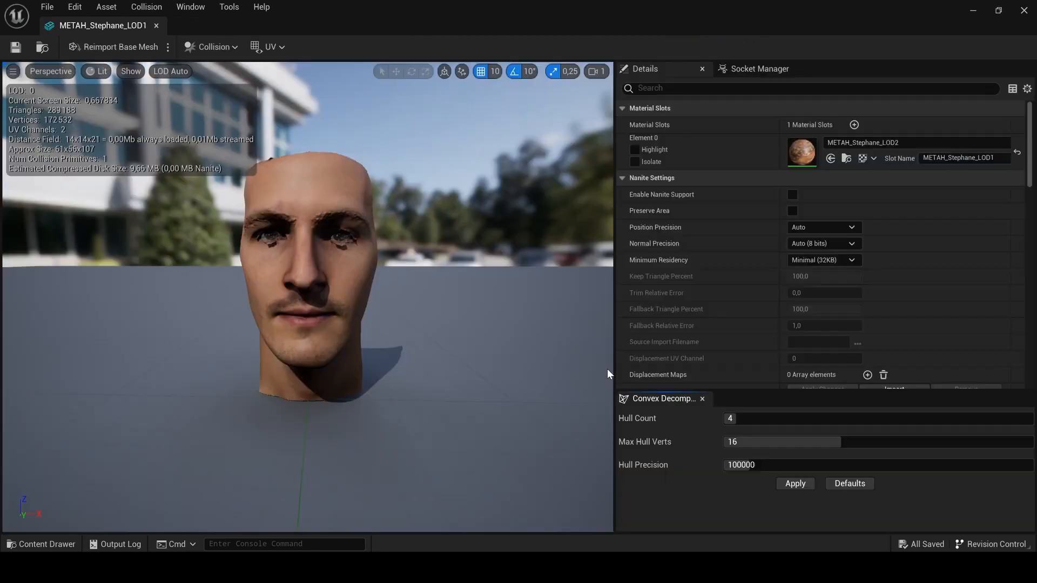
{"action": "scroll", "coordinate": [342, 265], "scroll_direction": "up", "scroll_amount": 5}
{"action": "left_click_drag", "start_coordinate": [342, 259], "coordinate": [324, 211]}
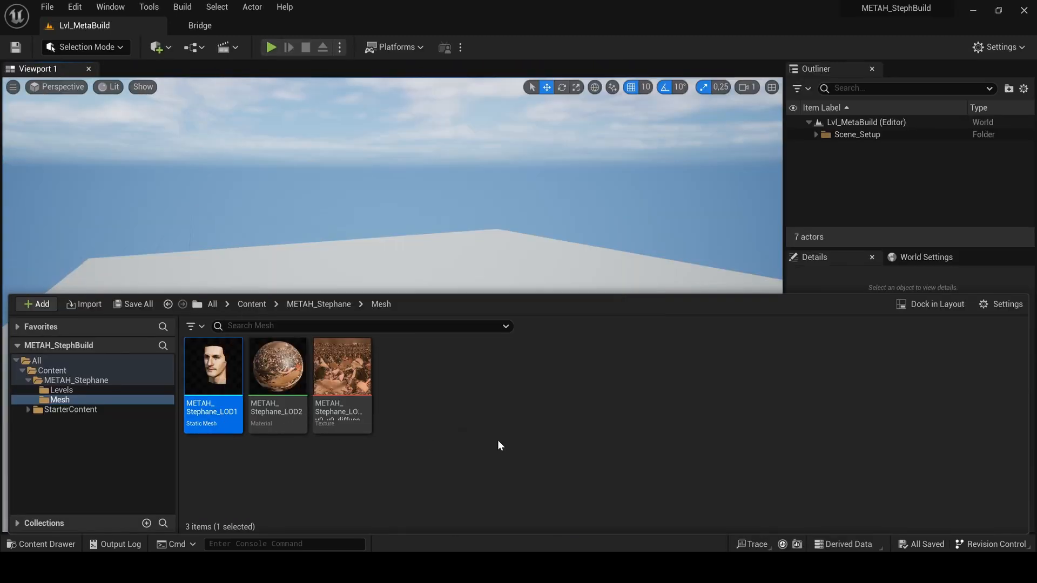
Rename the head's static mesh asset as SM_METAHSteph
{"action": "type", "text": "SM_ME"}
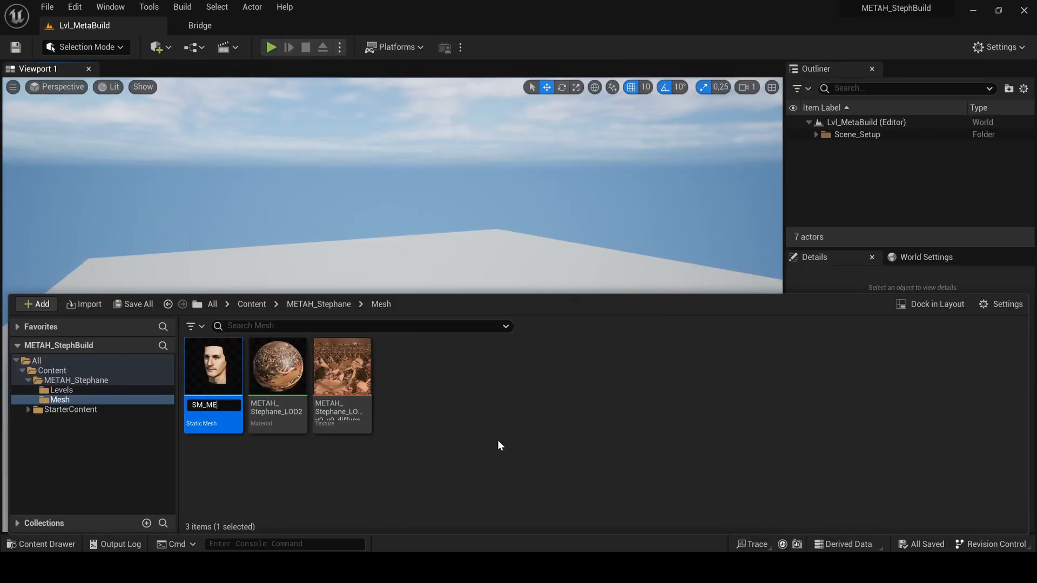
{"action": "type", "text": "TAHSteph"}
{"action": "key", "text": "Return"}
Rename the head's material asset as M_METAHSteph
{"action": "left_click", "coordinate": [232, 422]}
{"action": "key", "text": "F2"}
{"action": "type", "text": "M_METAHStep"}
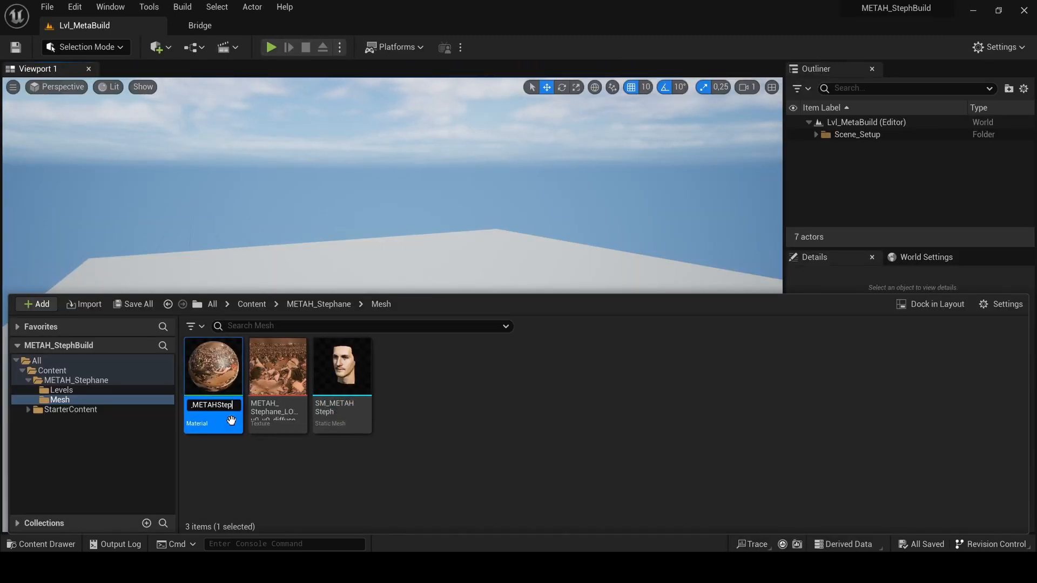
{"action": "type", "text": "h"}
{"action": "key", "text": "Return"}
Rename the diffuse texture asset as T_METAHSteph
{"action": "key", "text": "Right"}
{"action": "key", "text": "F2"}
{"action": "type", "text": "T_METAHSteph"}
{"action": "key", "text": "Return"}
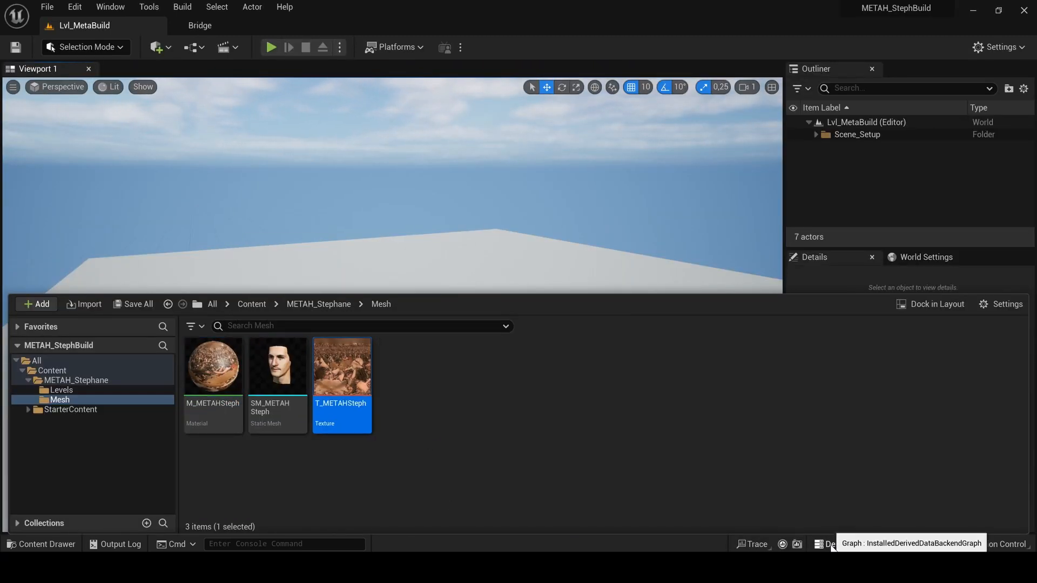
Create a MetaHuman Identity asset named MID_Stephane in the Mesh folder
{"action": "left_click", "coordinate": [513, 409]}
{"action": "right_click", "coordinate": [513, 408]}
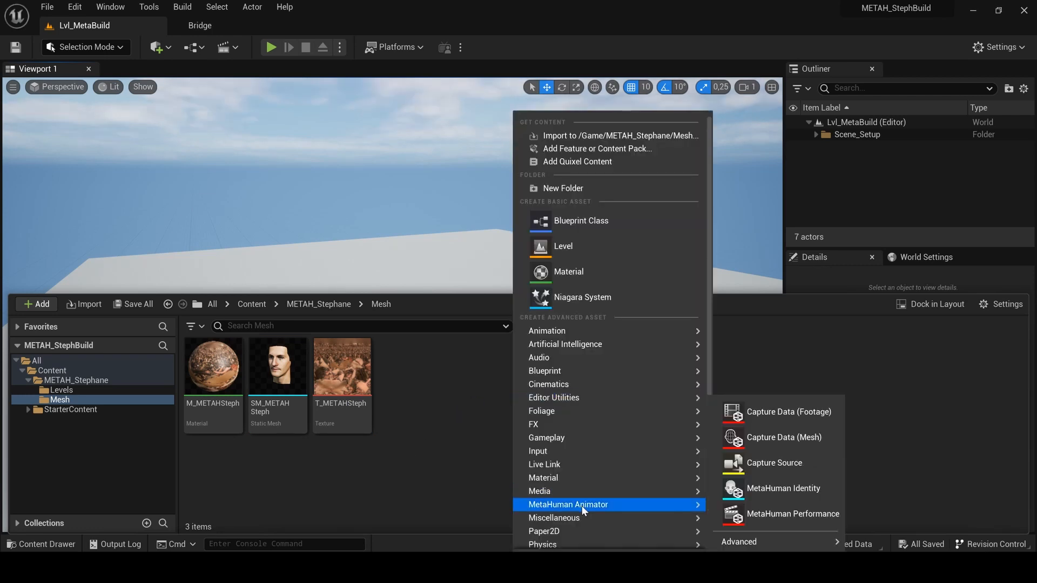
{"action": "mouse_move", "coordinate": [571, 511]}
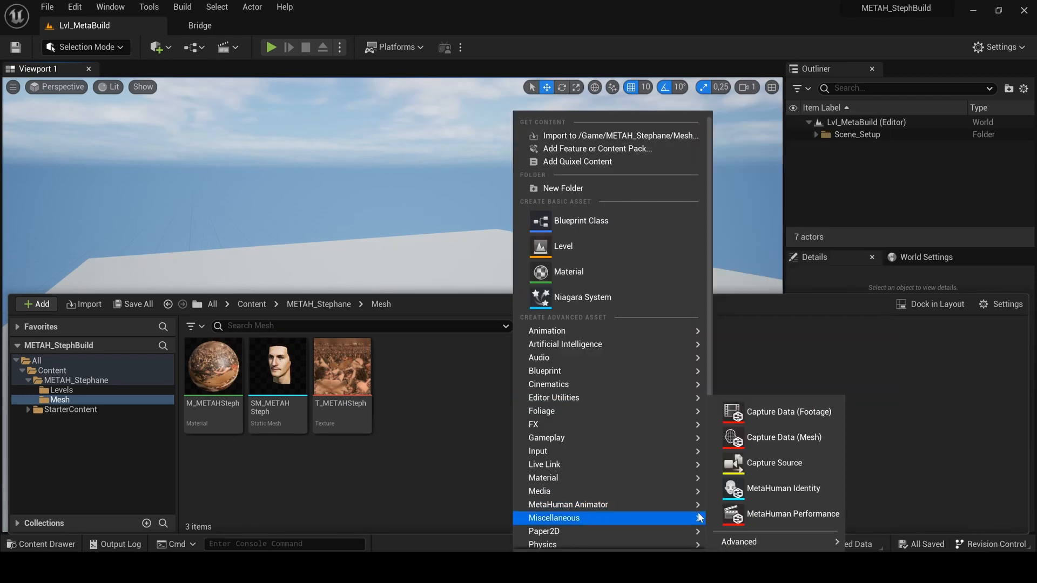
{"action": "left_click", "coordinate": [764, 489]}
{"action": "type", "text": "MID_Stephane"}
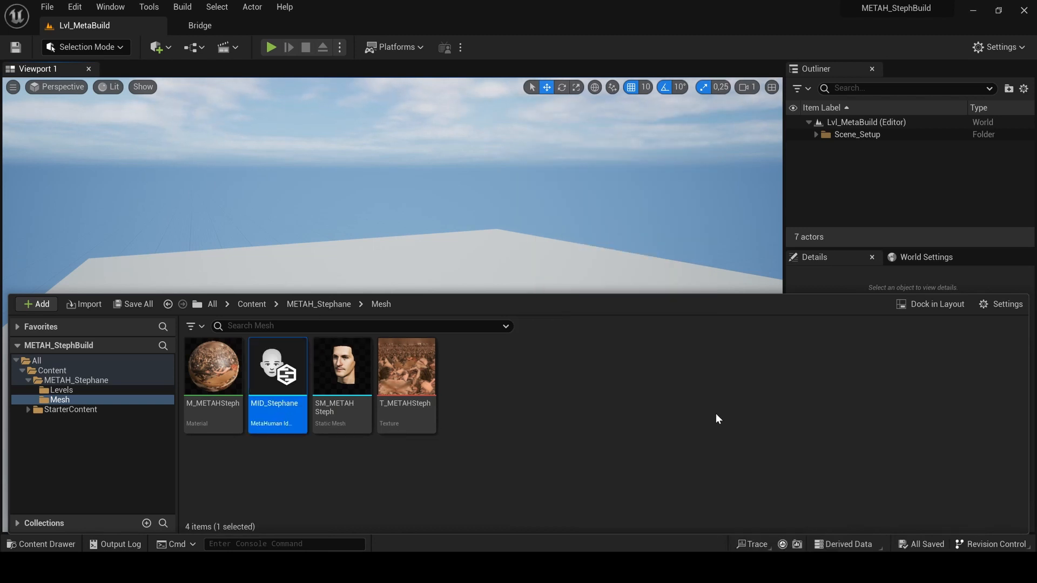
Open the MetaHuman Identity asset and create its components from the SM_METAHSteph static mesh
{"action": "double_click", "coordinate": [275, 371]}
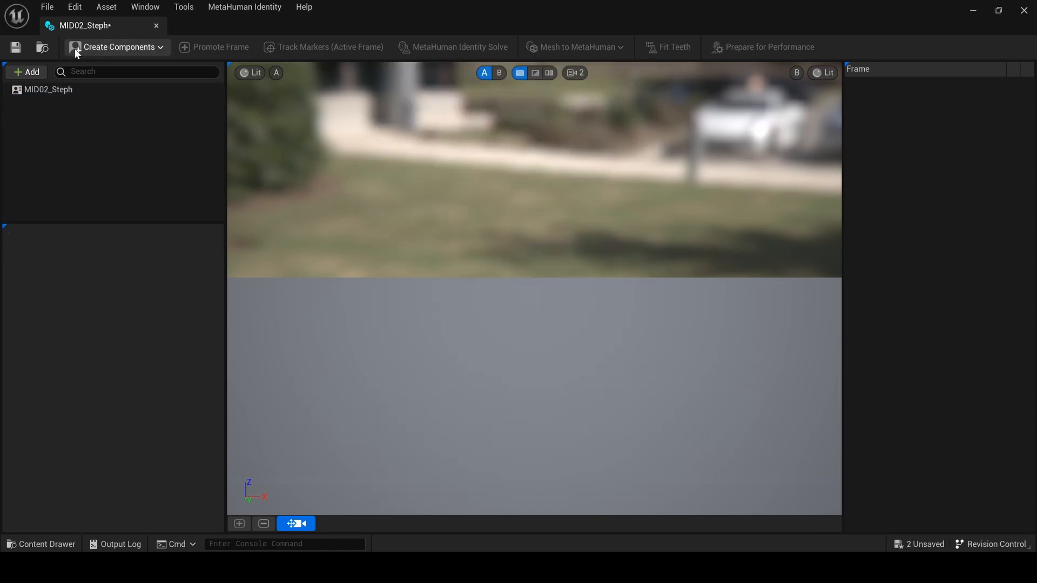
{"action": "left_click", "coordinate": [75, 47]}
{"action": "mouse_move", "coordinate": [115, 84]}
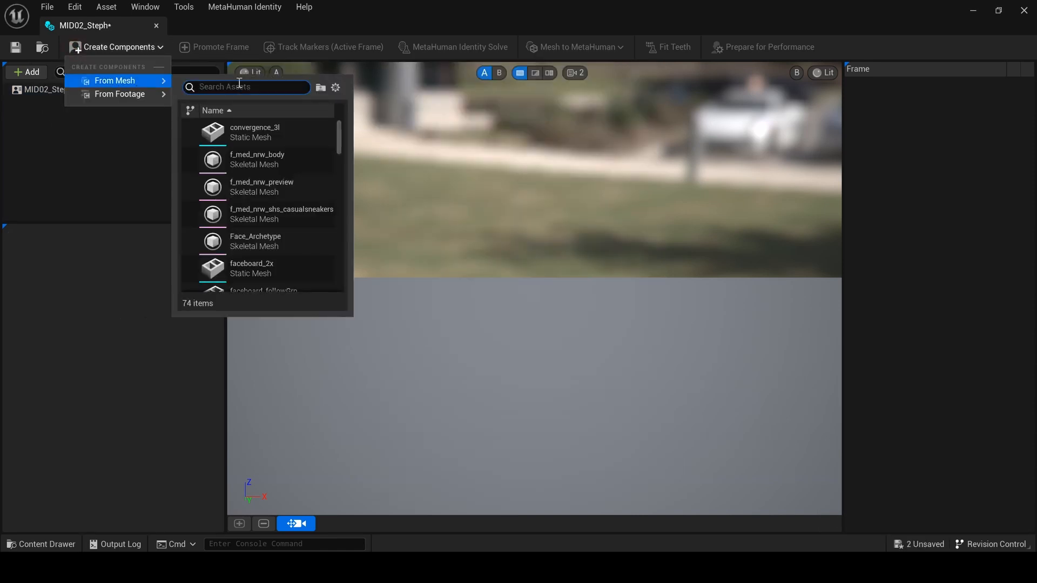
{"action": "type", "text": "sm_"}
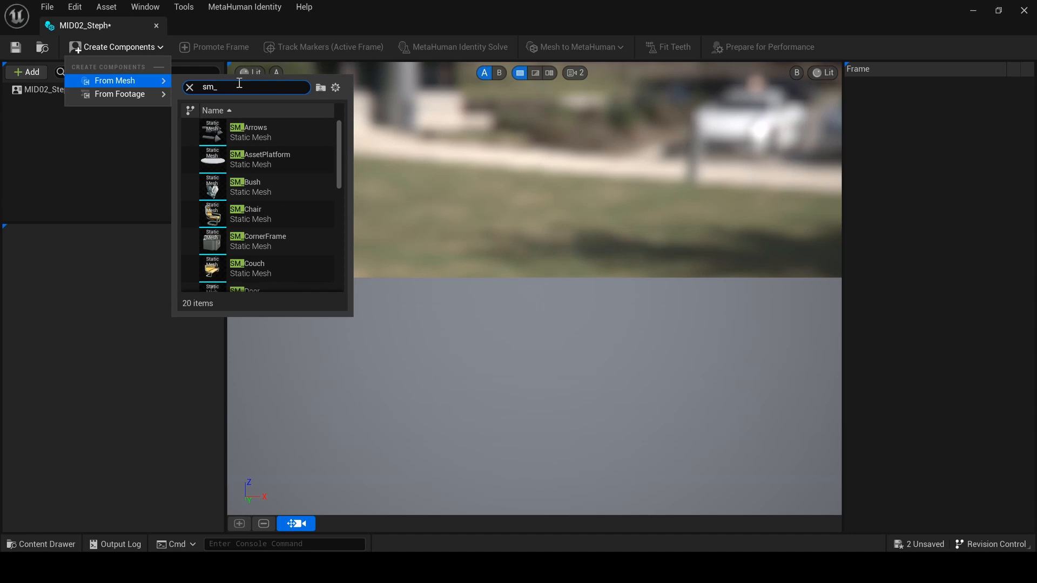
{"action": "type", "text": "me"}
{"action": "left_click", "coordinate": [286, 133]}
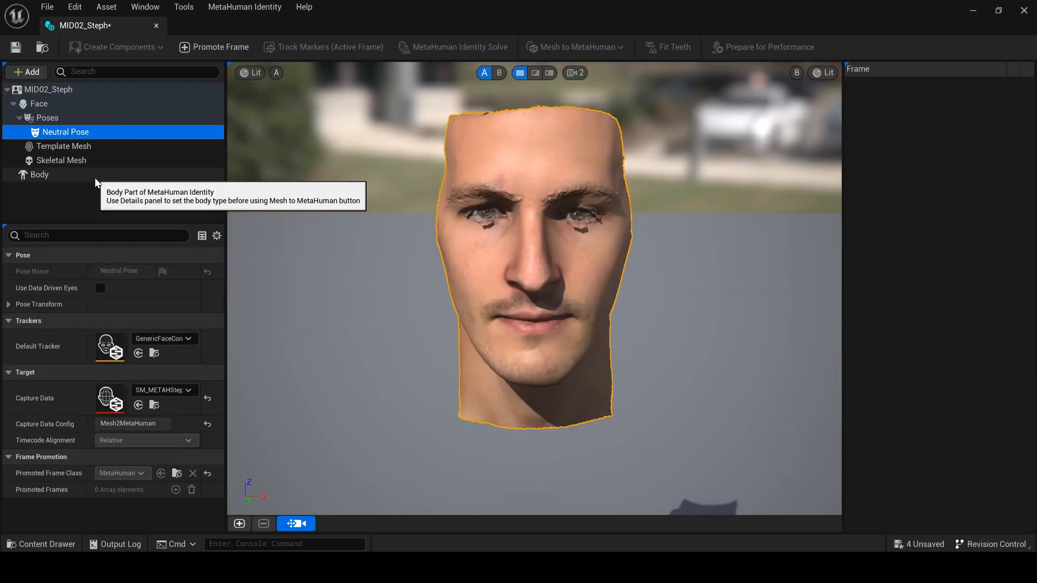
Set view A of the scanned head to the Unlit view mode
{"action": "left_click_drag", "start_coordinate": [690, 297], "coordinate": [691, 256]}
{"action": "left_click_drag", "start_coordinate": [622, 194], "coordinate": [620, 201]}
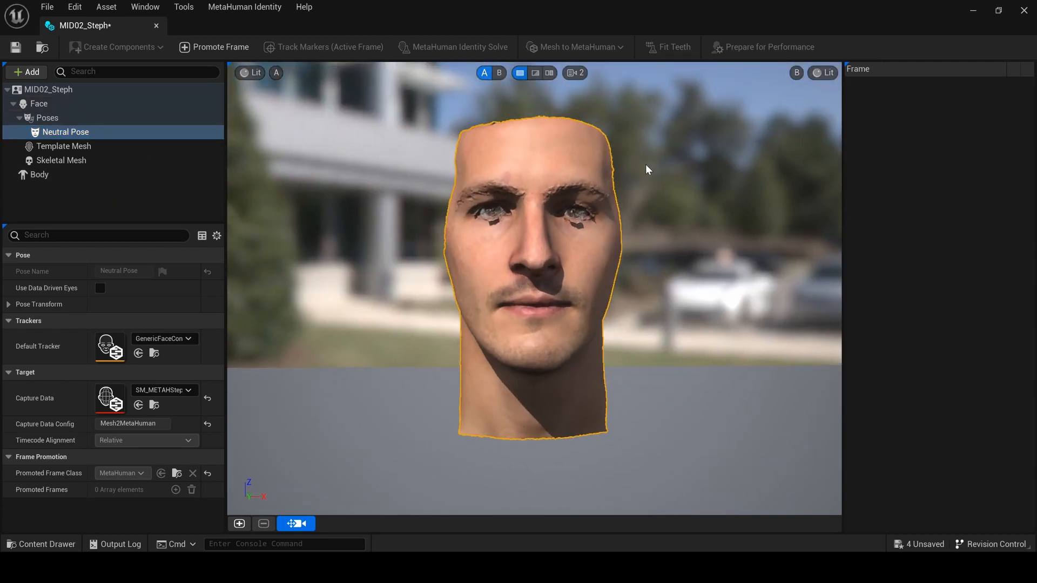
{"action": "left_click", "coordinate": [251, 73]}
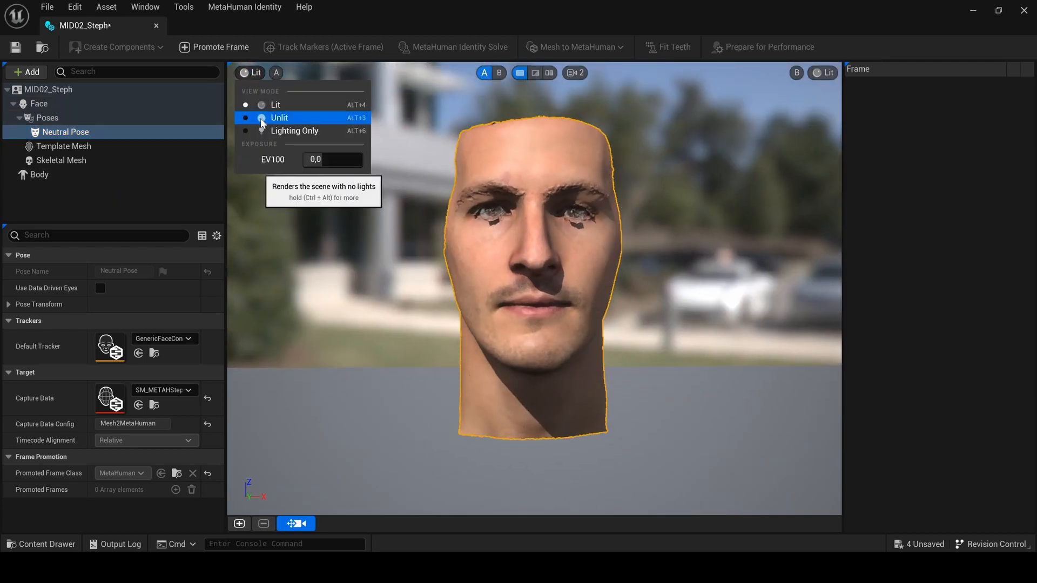
{"action": "left_click", "coordinate": [260, 118]}
{"action": "left_click_drag", "start_coordinate": [641, 215], "coordinate": [600, 135]}
Set the viewport camera's horizontal field of view to 18
{"action": "left_click", "coordinate": [575, 73]}
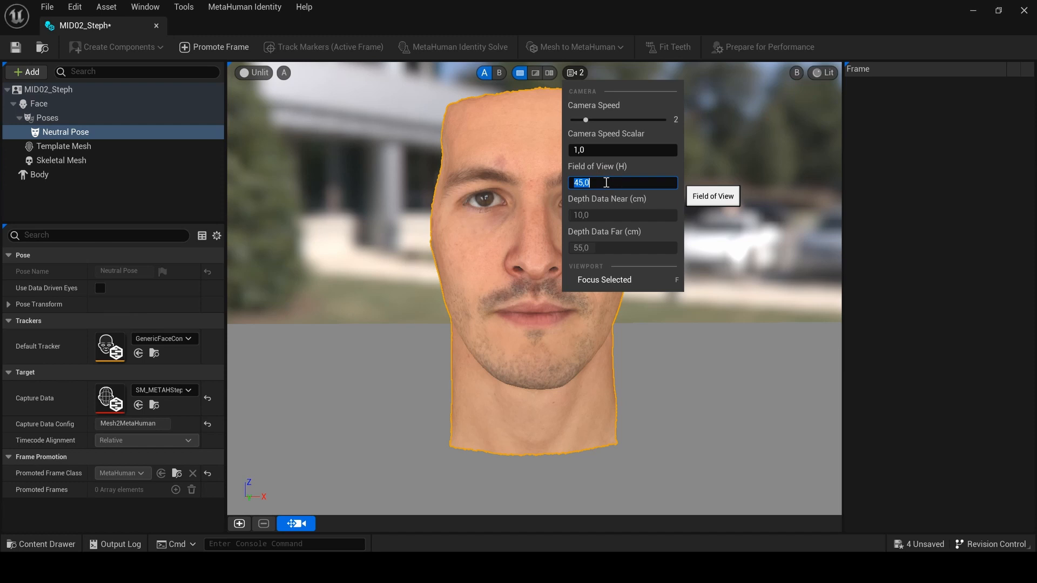
{"action": "type", "text": "18"}
{"action": "key", "text": "Return"}
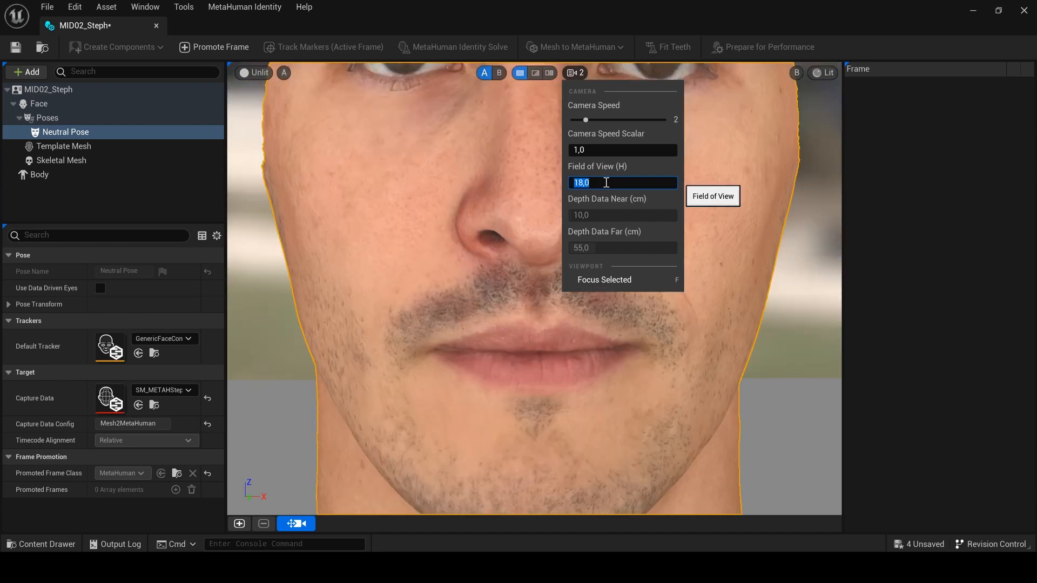
{"action": "left_click", "coordinate": [749, 305]}
Frame the whole face straight on and promote this camera view as the front view frame
{"action": "scroll", "coordinate": [737, 283], "scroll_direction": "down", "scroll_amount": 6}
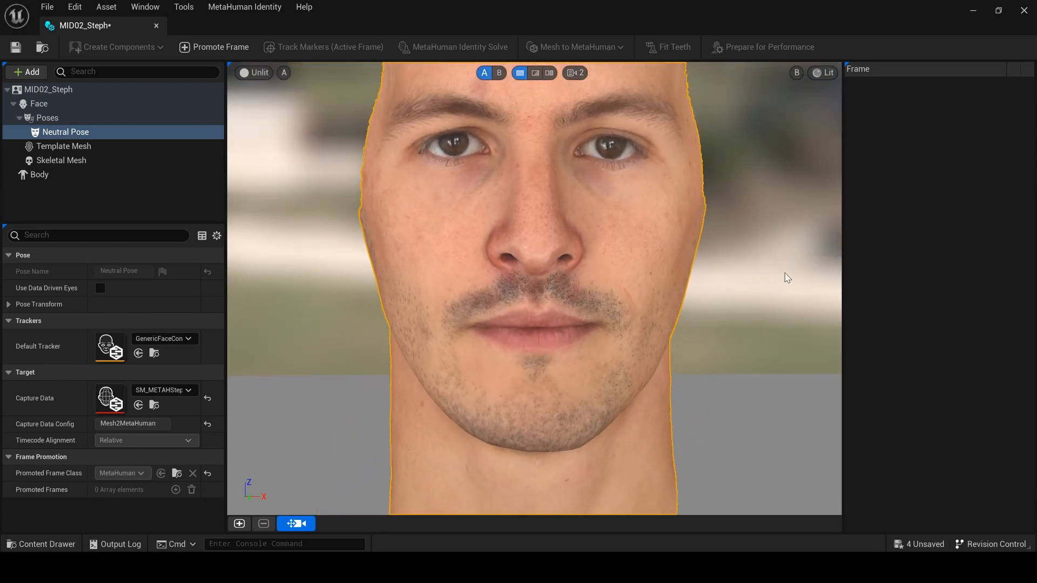
{"action": "middle_click_drag", "start_coordinate": [786, 274], "coordinate": [778, 346]}
{"action": "middle_click_drag", "start_coordinate": [583, 271], "coordinate": [543, 219]}
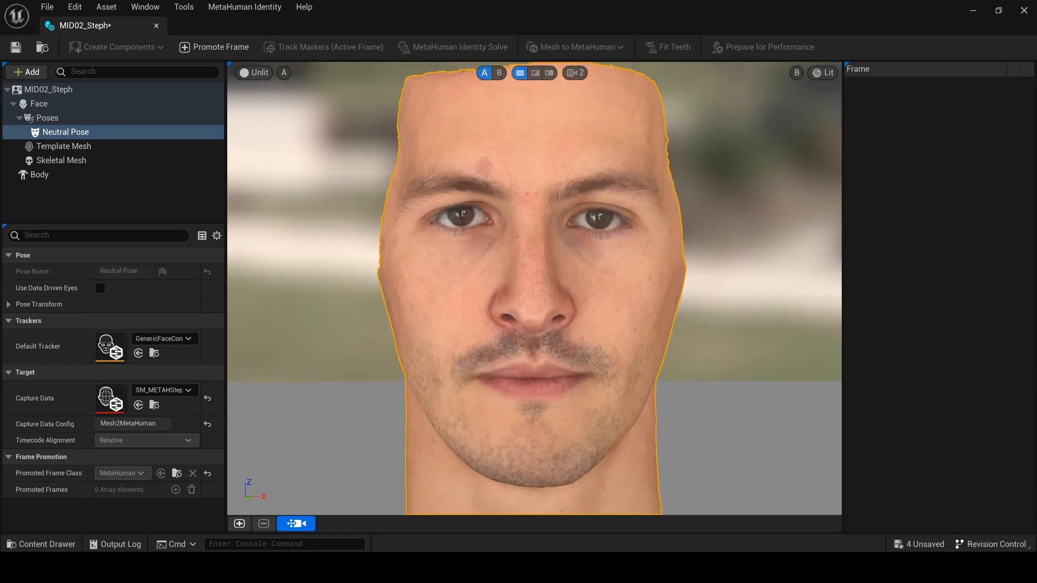
{"action": "left_click_drag", "start_coordinate": [583, 271], "coordinate": [559, 269], "text": "alt"}
{"action": "middle_click_drag", "start_coordinate": [598, 197], "coordinate": [586, 180]}
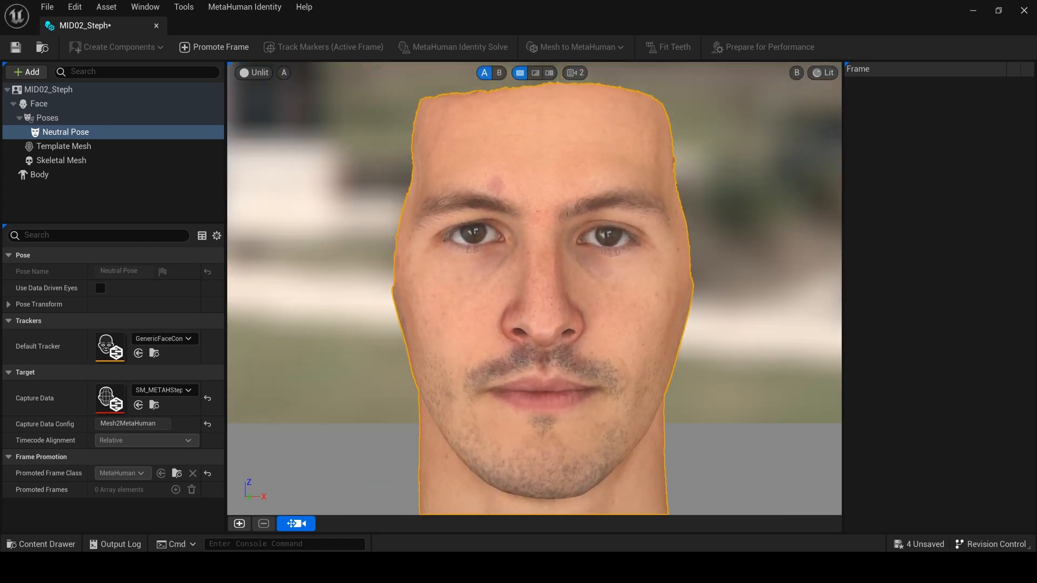
{"action": "left_click_drag", "start_coordinate": [586, 216], "coordinate": [589, 209], "text": "alt"}
{"action": "middle_click_drag", "start_coordinate": [586, 216], "coordinate": [598, 212]}
{"action": "left_click_drag", "start_coordinate": [586, 216], "coordinate": [586, 200], "text": "alt"}
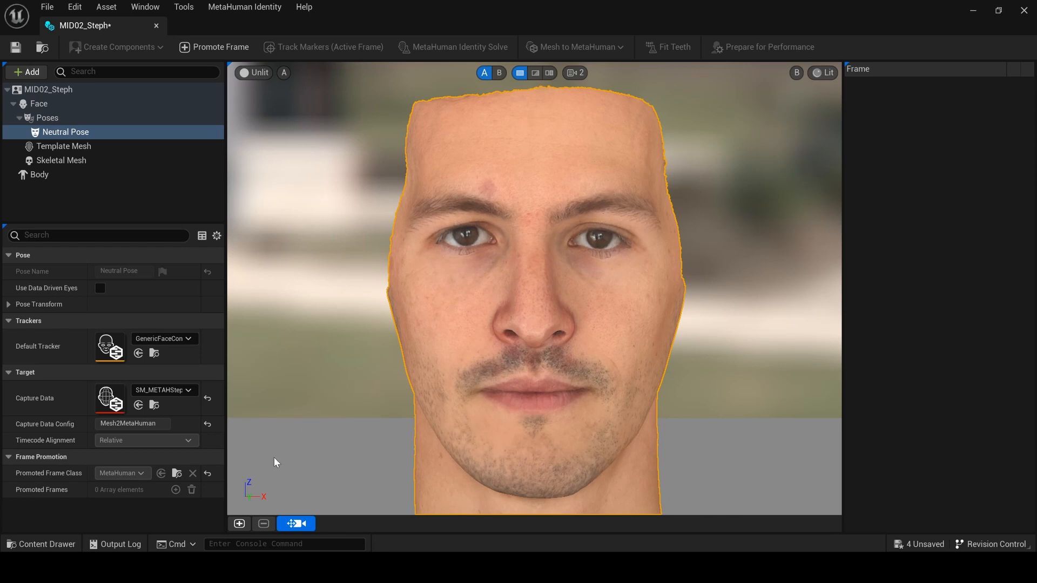
{"action": "left_click", "coordinate": [239, 524]}
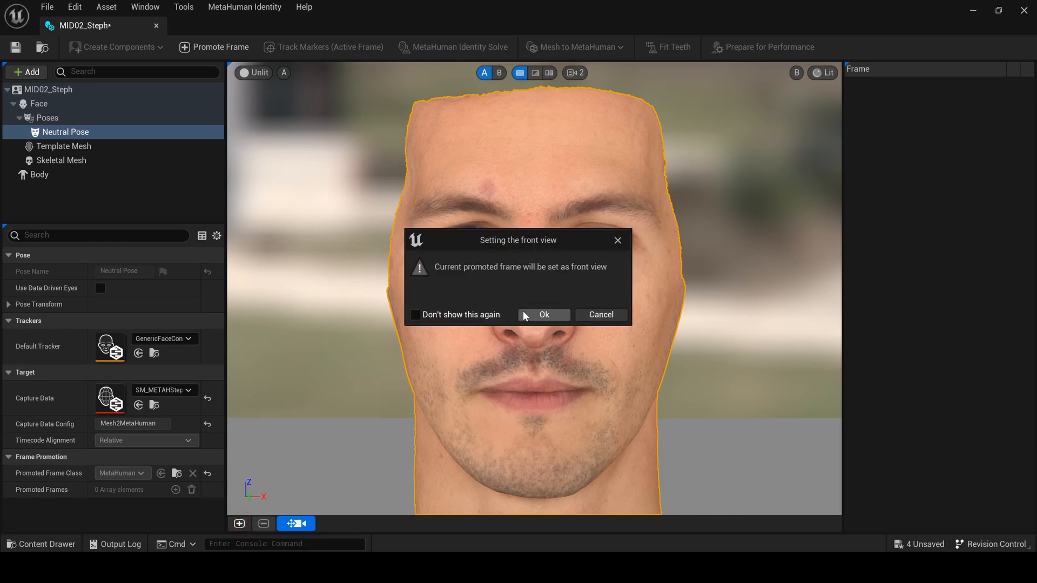
{"action": "left_click", "coordinate": [524, 314]}
Rename the promoted frame as FrontView02
{"action": "right_click", "coordinate": [575, 523]}
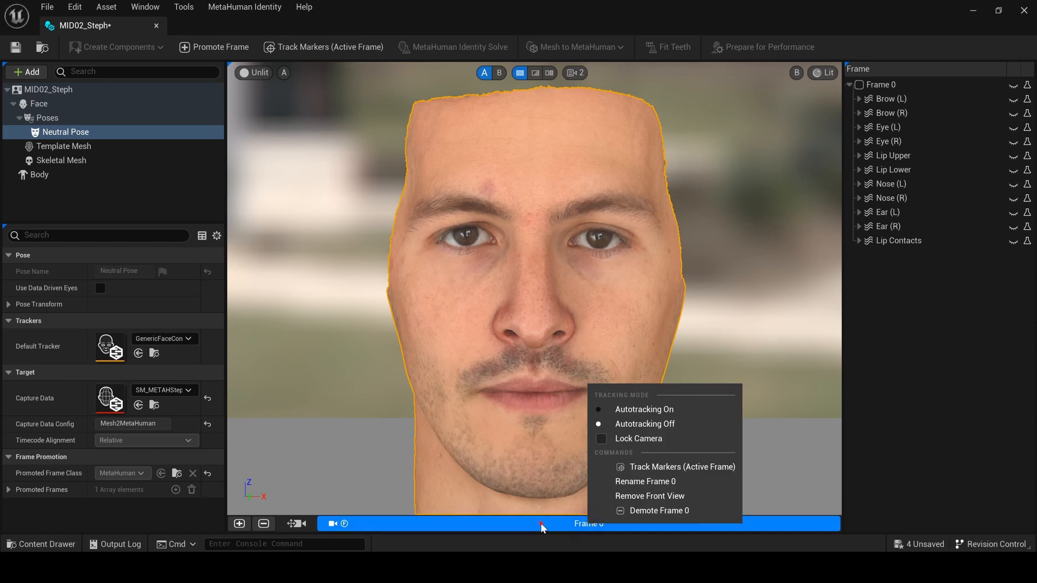
{"action": "left_click", "coordinate": [581, 523]}
{"action": "double_click", "coordinate": [582, 524]}
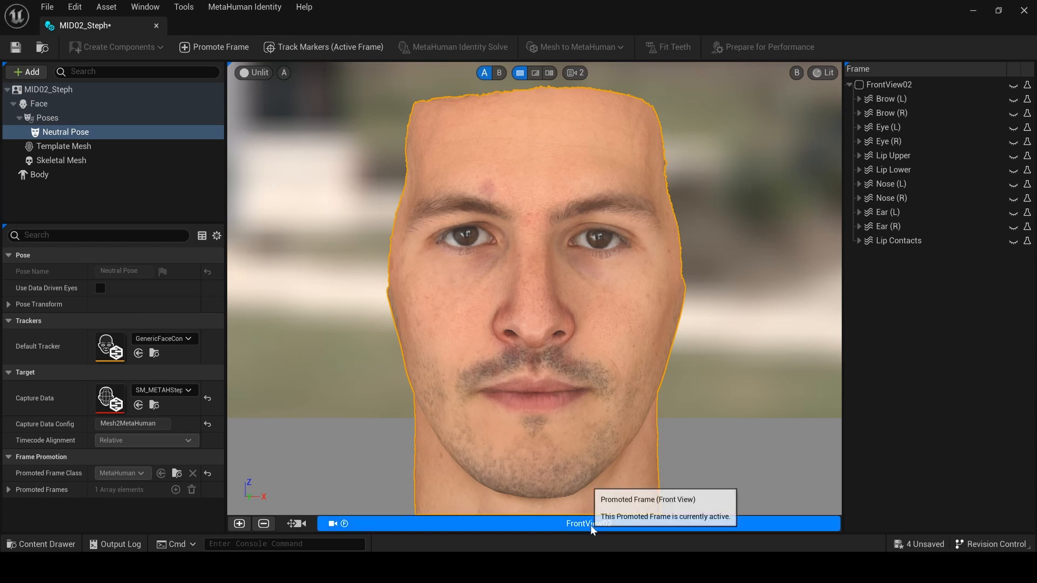
Turn on autotracking for the FrontView02 frame and lock its camera
{"action": "right_click", "coordinate": [554, 521]}
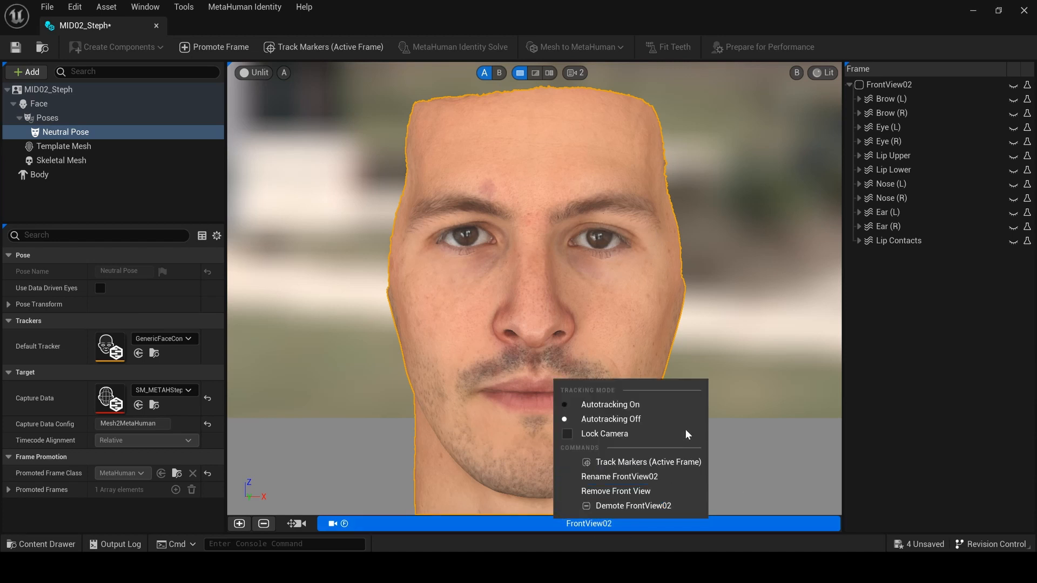
{"action": "left_click", "coordinate": [584, 406]}
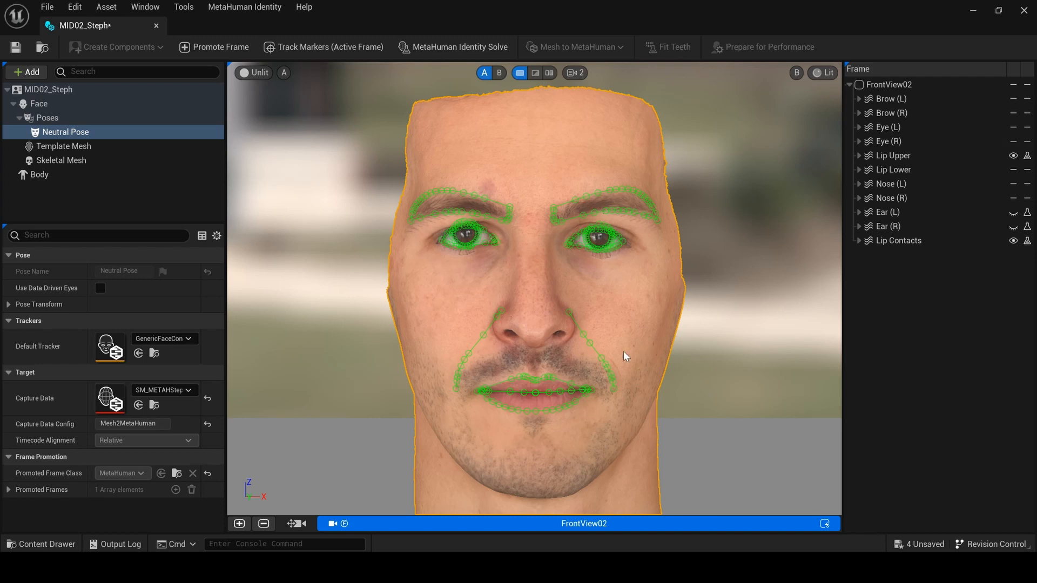
{"action": "right_click", "coordinate": [367, 523]}
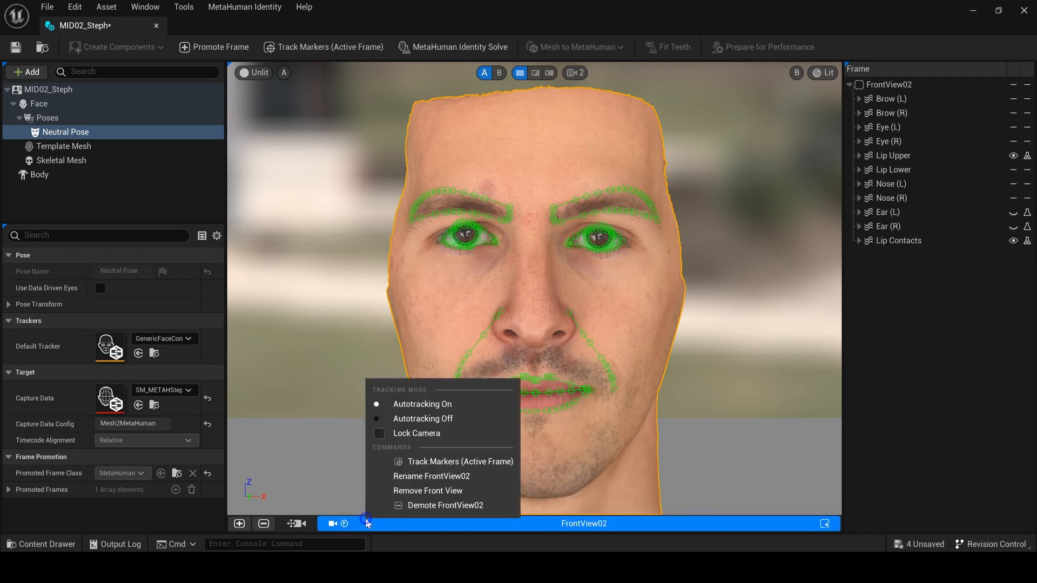
{"action": "left_click", "coordinate": [410, 433]}
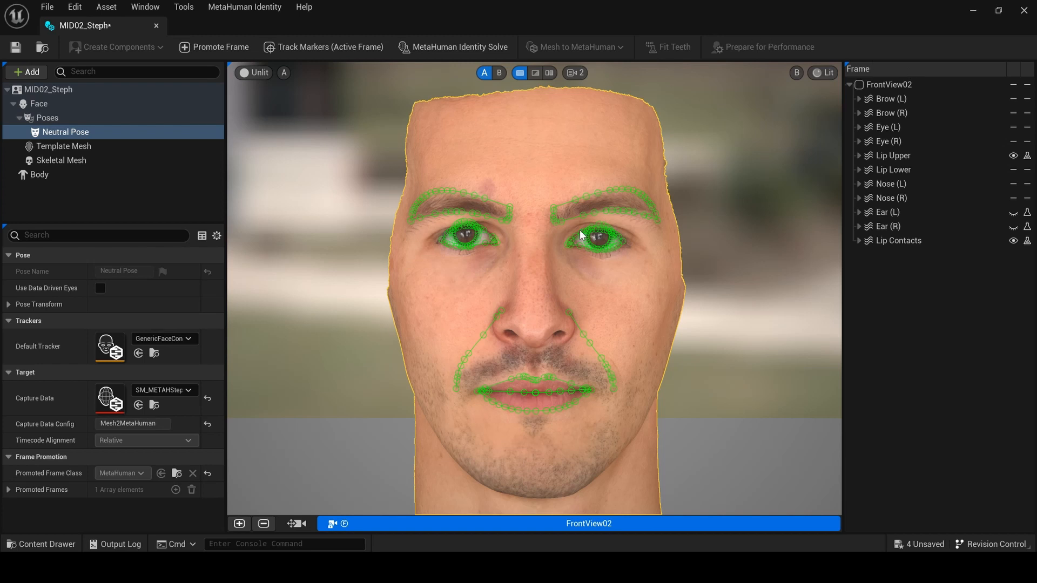
Check the brow and eye tracking curves up close and fine-tune the eyelid points of the face's left eye
{"action": "left_click", "coordinate": [858, 98]}
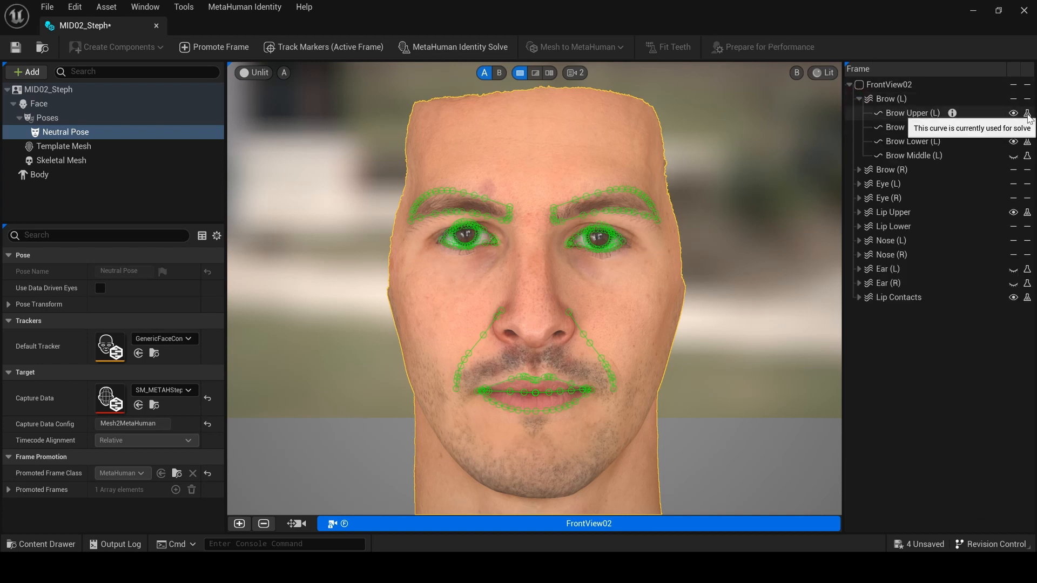
{"action": "scroll", "coordinate": [556, 208], "scroll_direction": "up", "scroll_amount": 5}
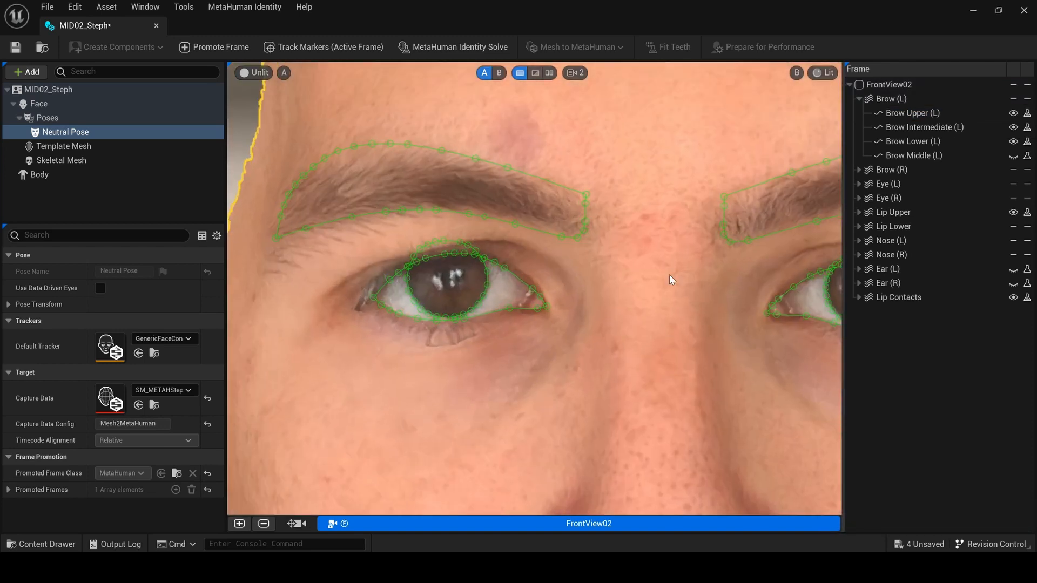
{"action": "middle_click_drag", "start_coordinate": [671, 279], "coordinate": [397, 257]}
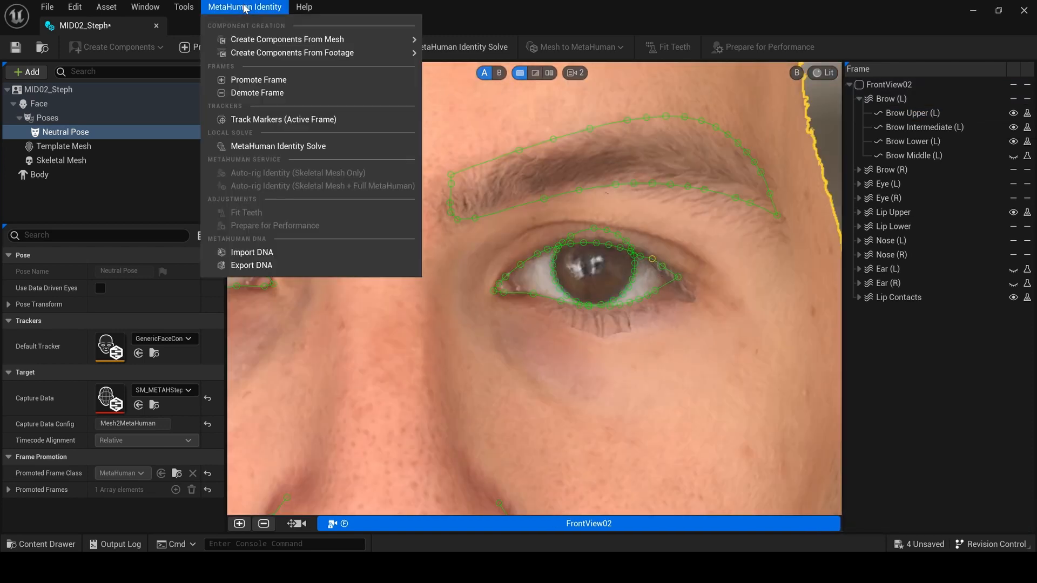
{"action": "left_click", "coordinate": [652, 260]}
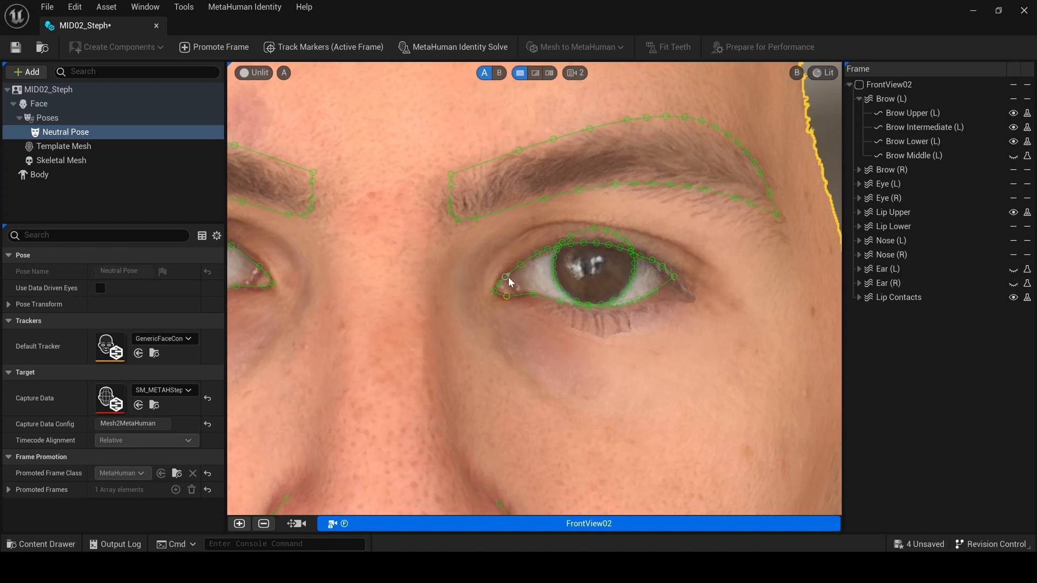
{"action": "left_click_drag", "start_coordinate": [524, 267], "coordinate": [522, 269]}
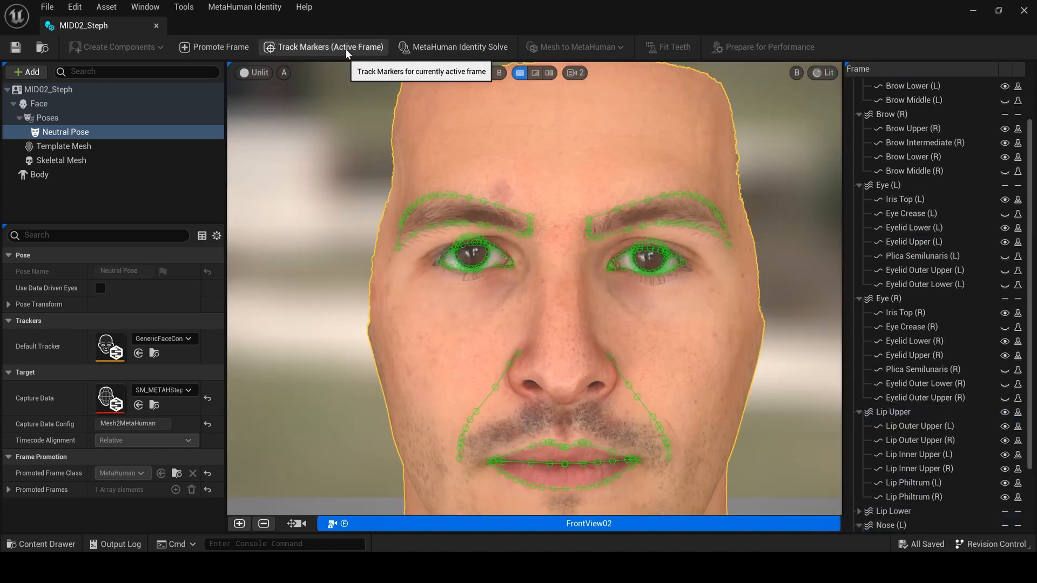
Run the MetaHuman Identity Solve on the tracked front view and return to free camera navigation
{"action": "left_click", "coordinate": [454, 52]}
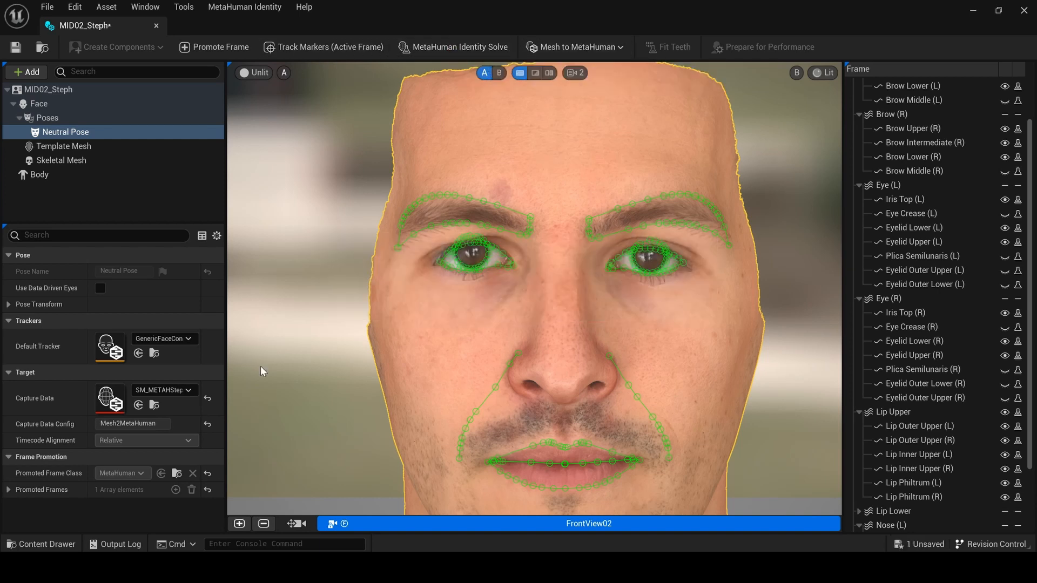
{"action": "left_click", "coordinate": [295, 523]}
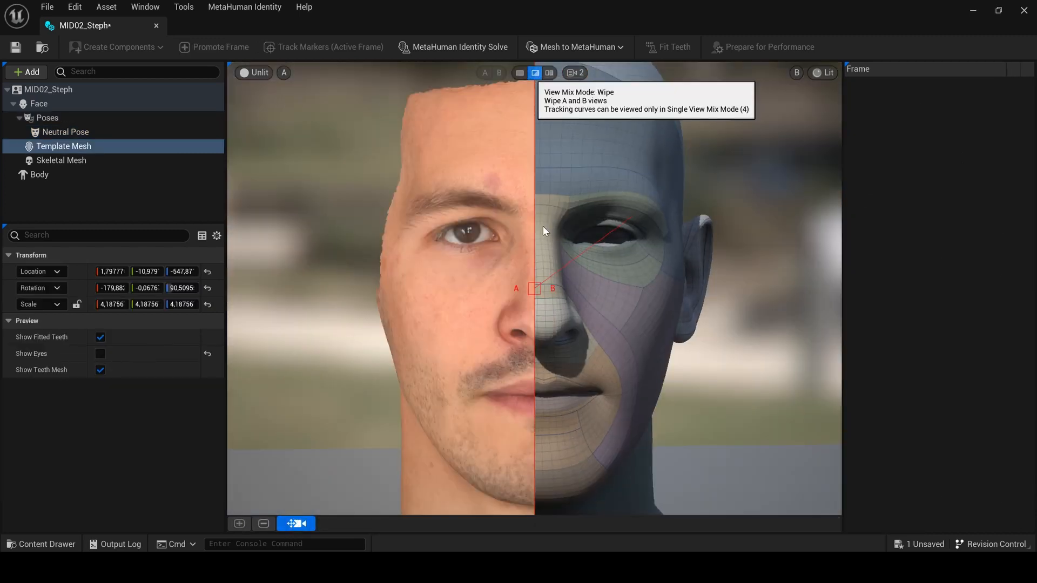
Overlay the template mesh on the scan in view A to check its fit, and turn on its Show Eyes preview
{"action": "left_click", "coordinate": [524, 75]}
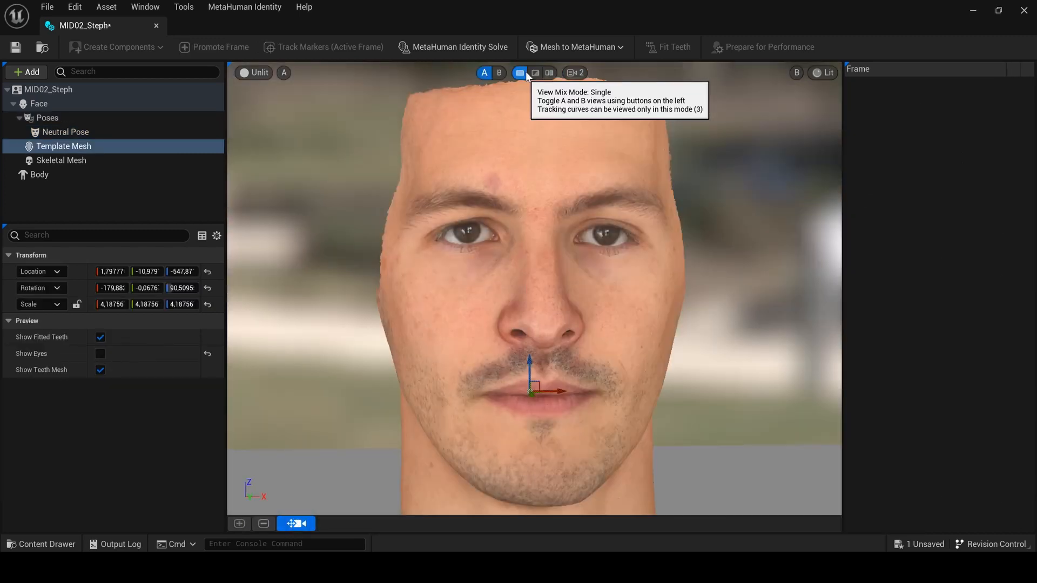
{"action": "left_click", "coordinate": [283, 72]}
{"action": "left_click", "coordinate": [294, 133]}
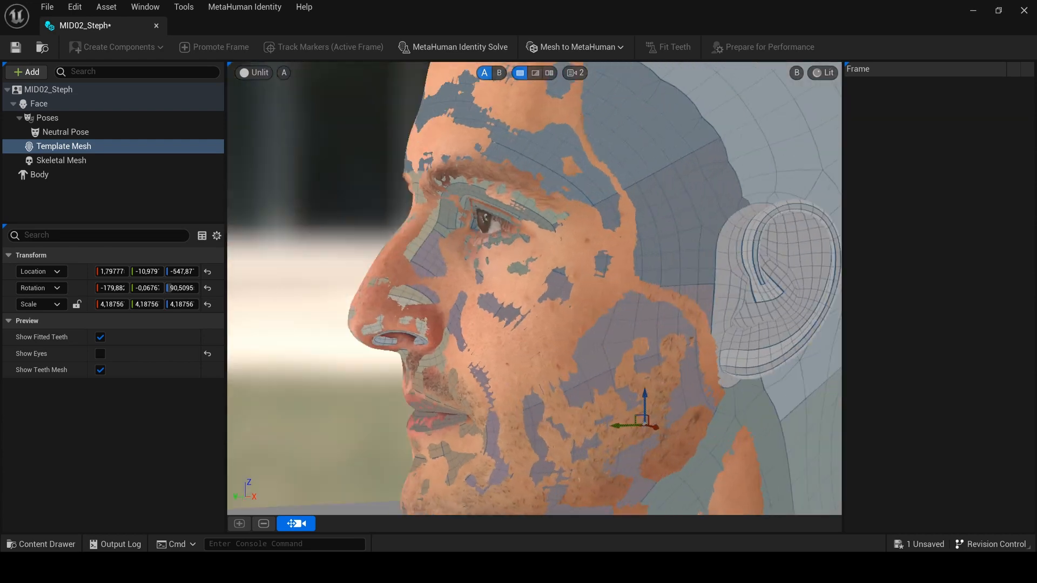
{"action": "left_click_drag", "start_coordinate": [350, 171], "coordinate": [452, 203], "text": "alt"}
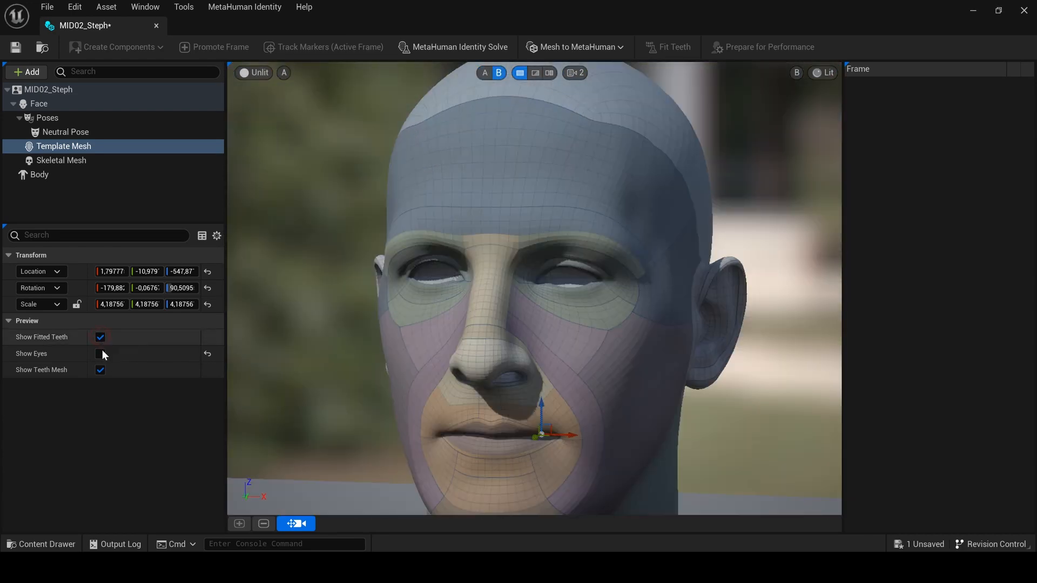
{"action": "left_click", "coordinate": [100, 355]}
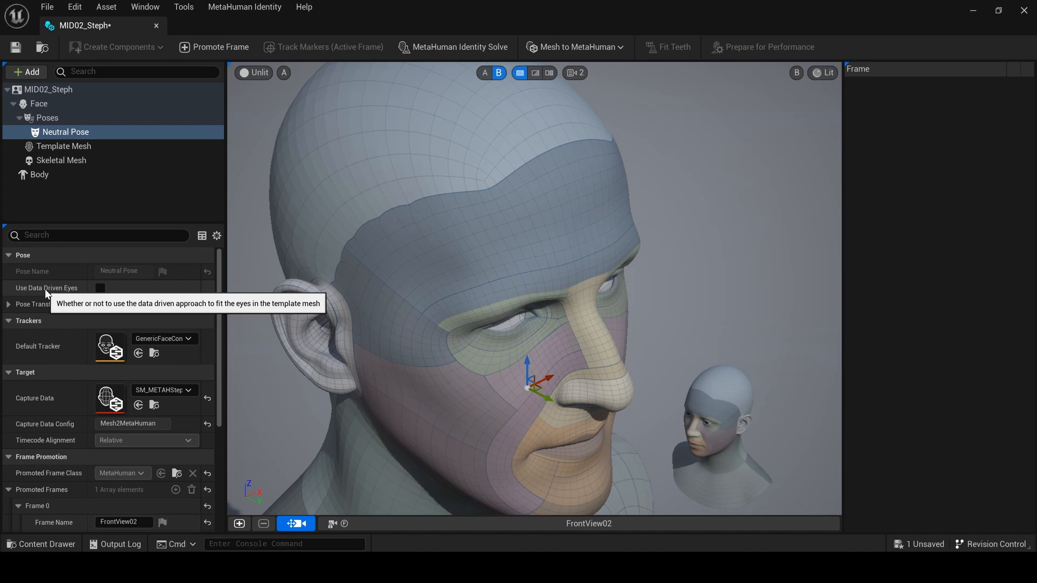
Enable Use Data Driven Eyes for the Neutral Pose and run the MetaHuman Identity Solve again
{"action": "left_click", "coordinate": [100, 288]}
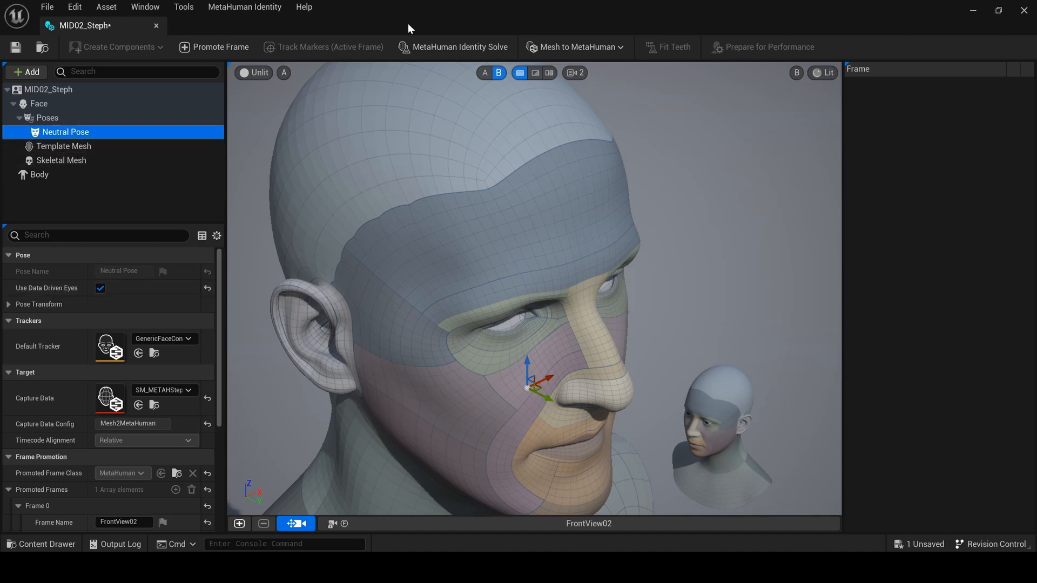
{"action": "left_click", "coordinate": [484, 73]}
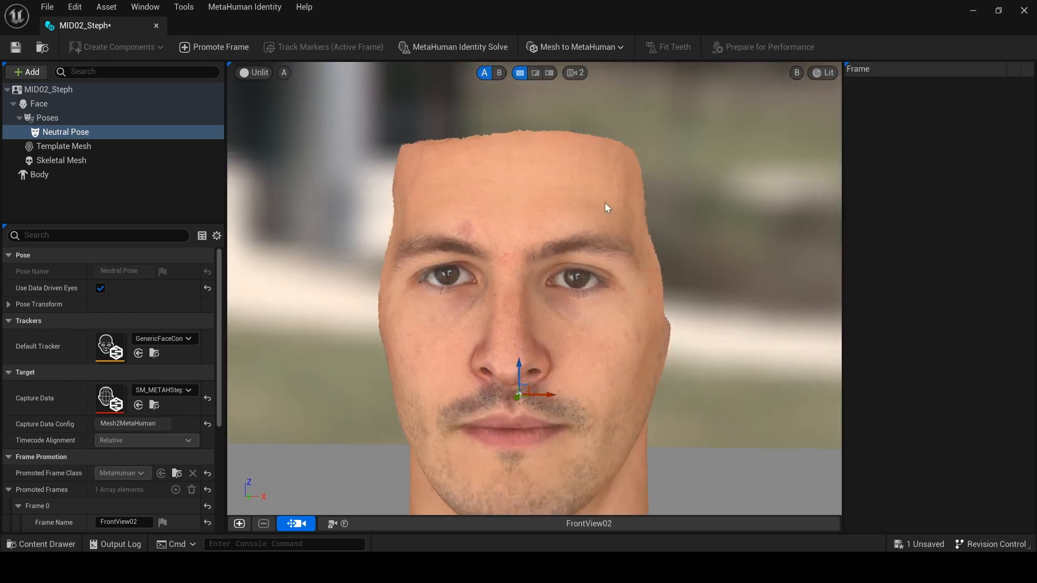
{"action": "left_click", "coordinate": [488, 48]}
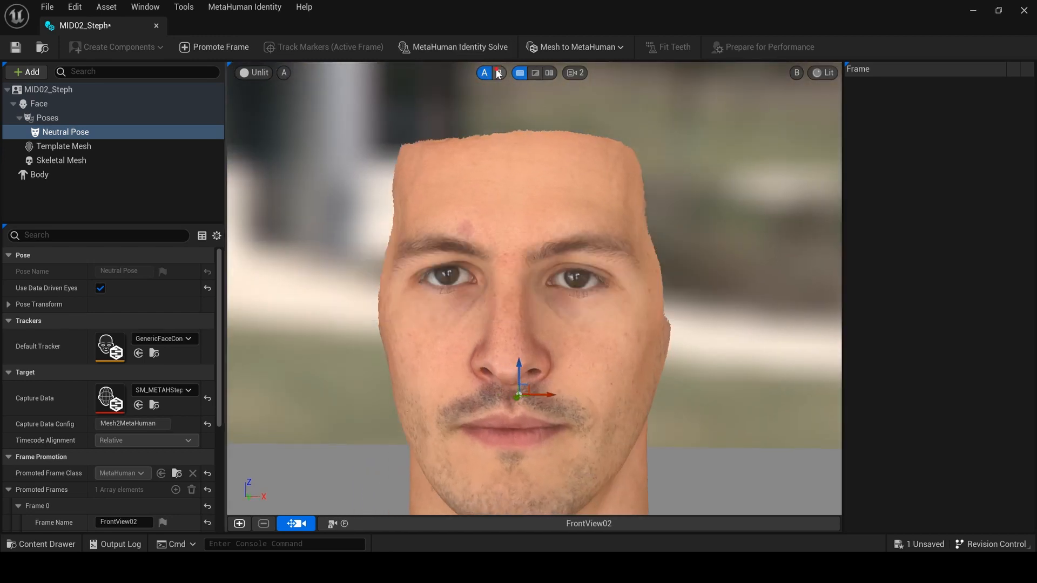
Examine the solved template mesh and its eyes in view B, and compare it with the scan in the side-by-side and wipe view modes
{"action": "left_click", "coordinate": [497, 73]}
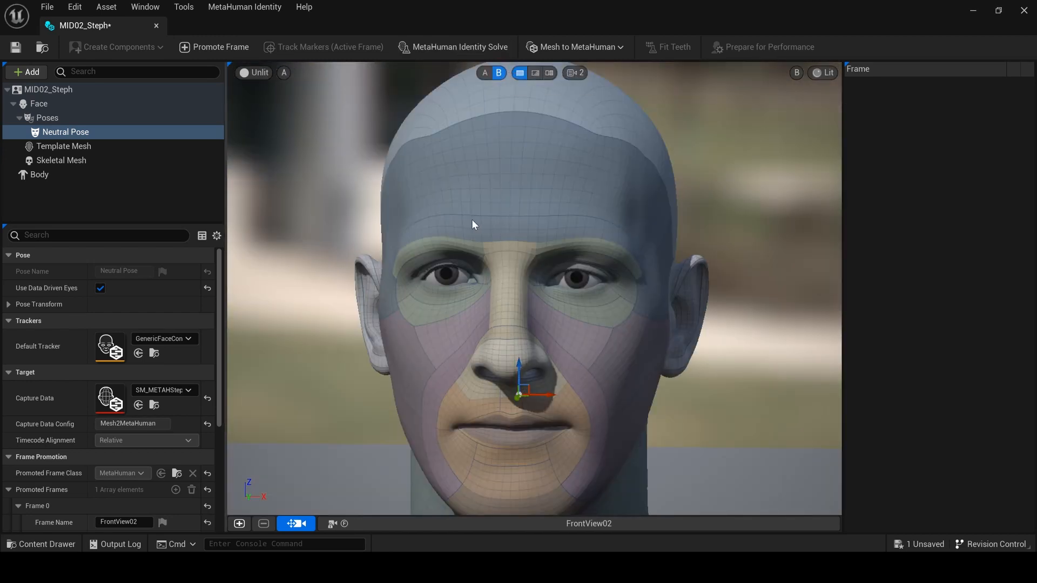
{"action": "left_click_drag", "start_coordinate": [472, 219], "coordinate": [521, 324], "text": "alt"}
{"action": "left_click", "coordinate": [565, 241]}
{"action": "left_click", "coordinate": [548, 73]}
{"action": "left_click", "coordinate": [535, 73]}
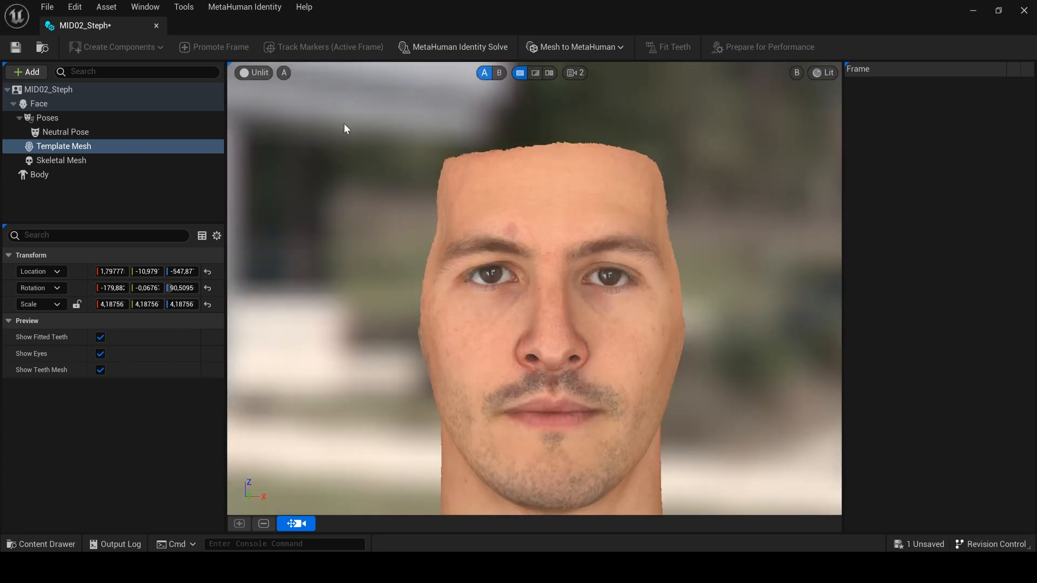
Assign the medium-height male body with an average build to the MetaHuman Identity
{"action": "mouse_move", "coordinate": [369, 294]}
{"action": "left_mouse_down", "text": "alt"}
{"action": "mouse_move", "coordinate": [411, 303]}
{"action": "mouse_move", "coordinate": [378, 291]}
{"action": "left_mouse_up", "text": "alt"}
{"action": "left_click", "coordinate": [33, 175]}
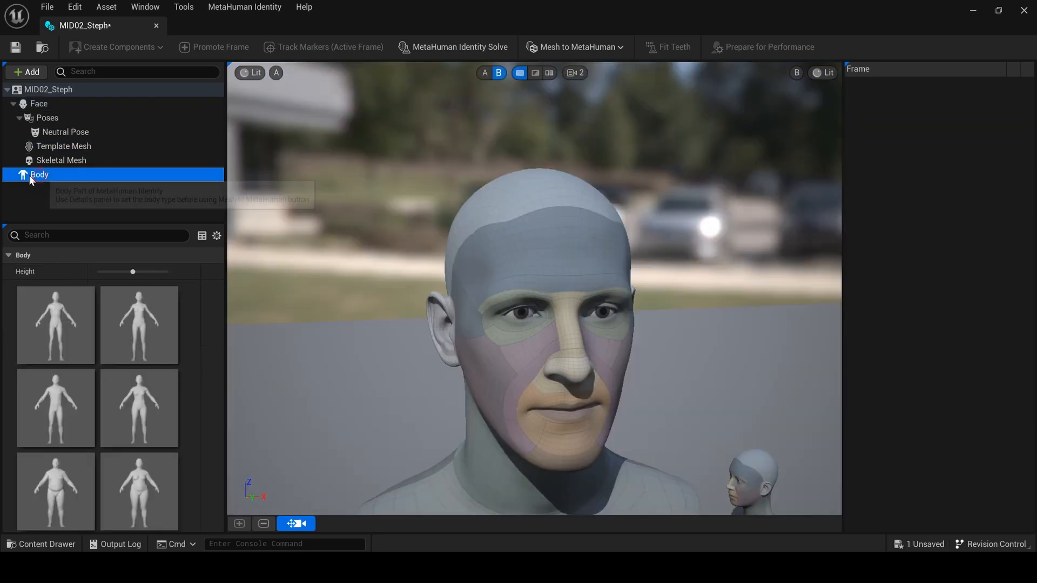
{"action": "left_click", "coordinate": [61, 415]}
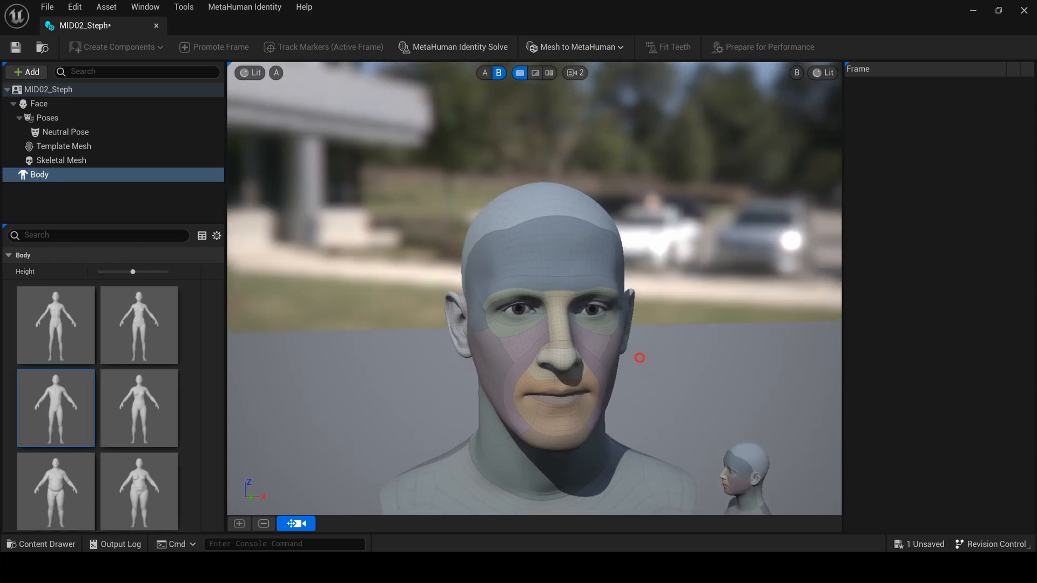
Submit the Neutral Pose for auto-rigging with Auto-rig Identity (Skeletal Mesh + Full MetaHuman)
{"action": "left_click", "coordinate": [65, 132]}
{"action": "left_click", "coordinate": [621, 47]}
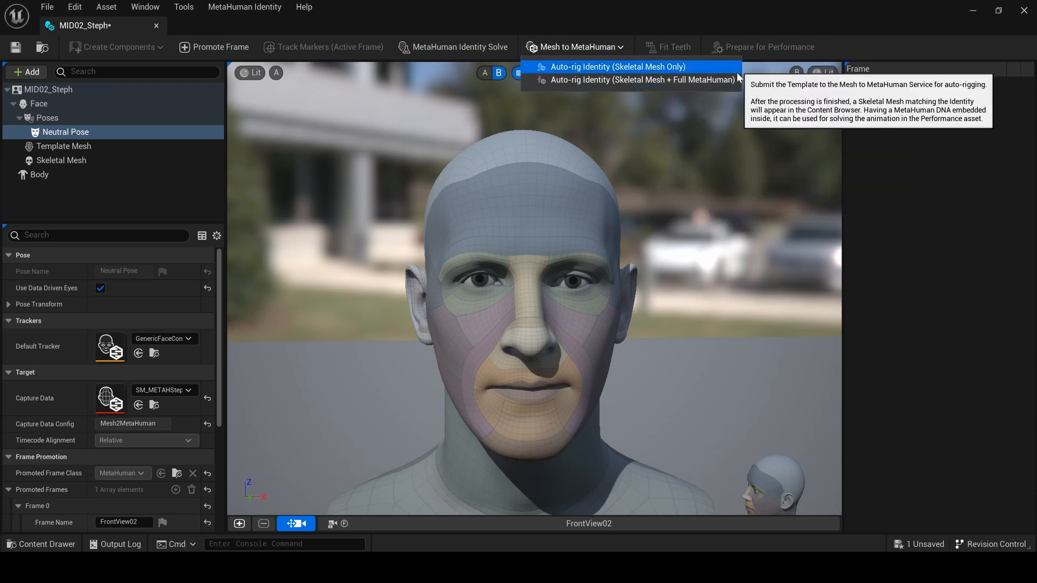
{"action": "left_click", "coordinate": [581, 80]}
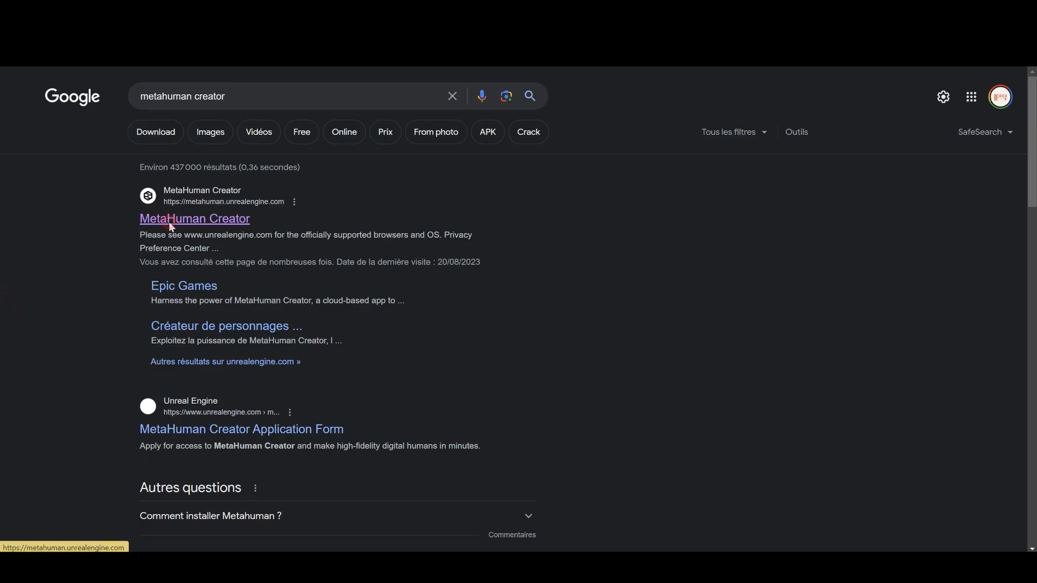
Switch to the browser, launch MetaHuman Creator for Unreal Engine 5.2, and stop the idle animation of the new MetaHuman
{"action": "left_click", "coordinate": [168, 222]}
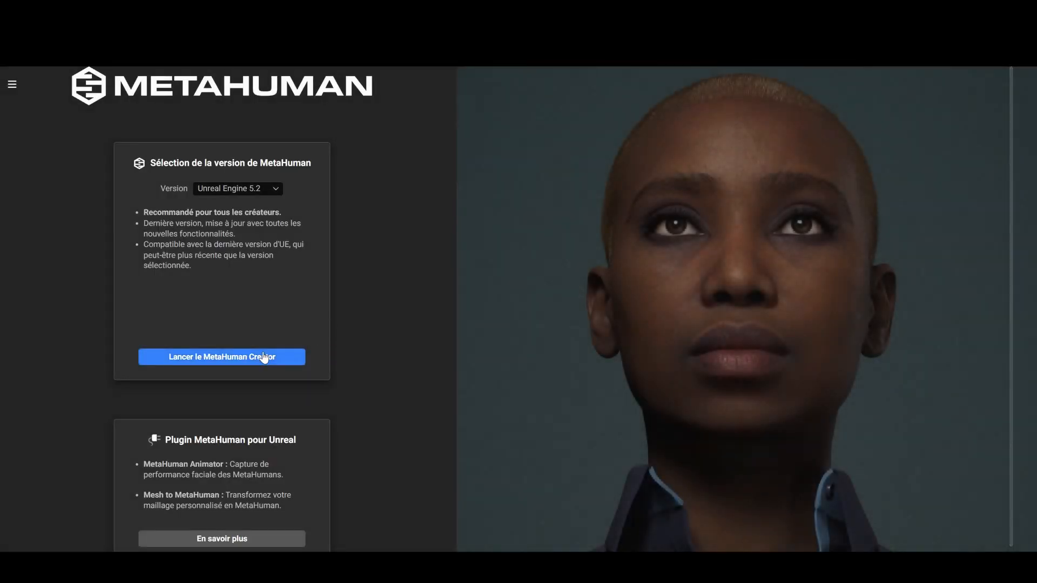
{"action": "left_click", "coordinate": [265, 357]}
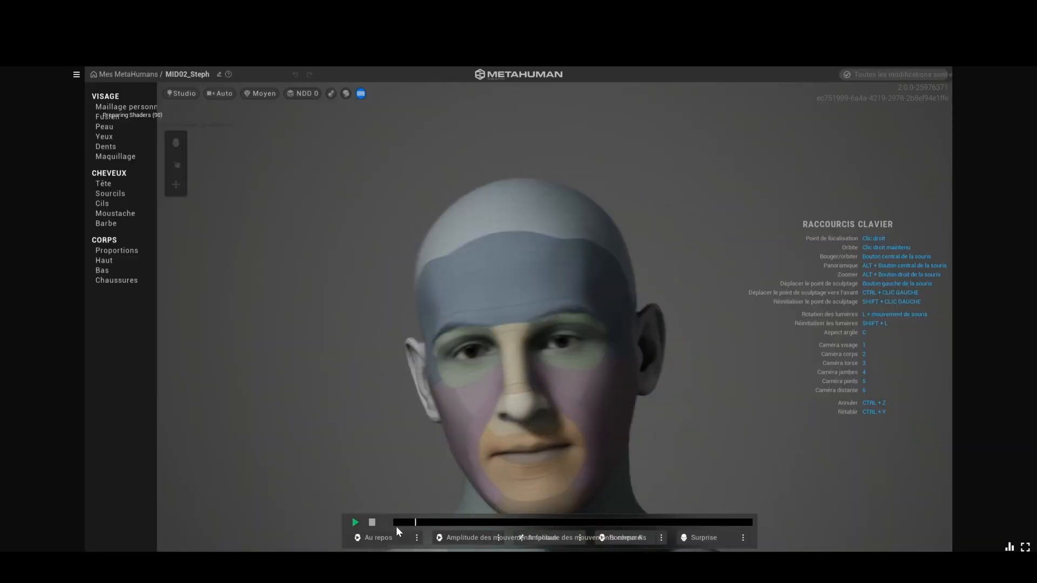
{"action": "left_click", "coordinate": [372, 523]}
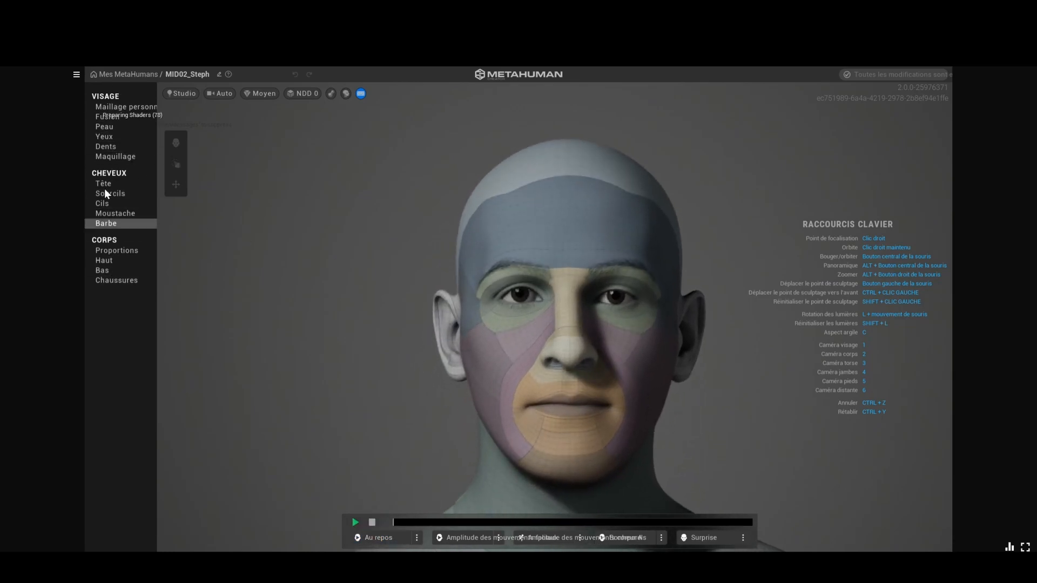
Examine the lighting presets, the face and body camera framings, and the render quality options, keeping the camera on Auto
{"action": "left_click", "coordinate": [172, 93]}
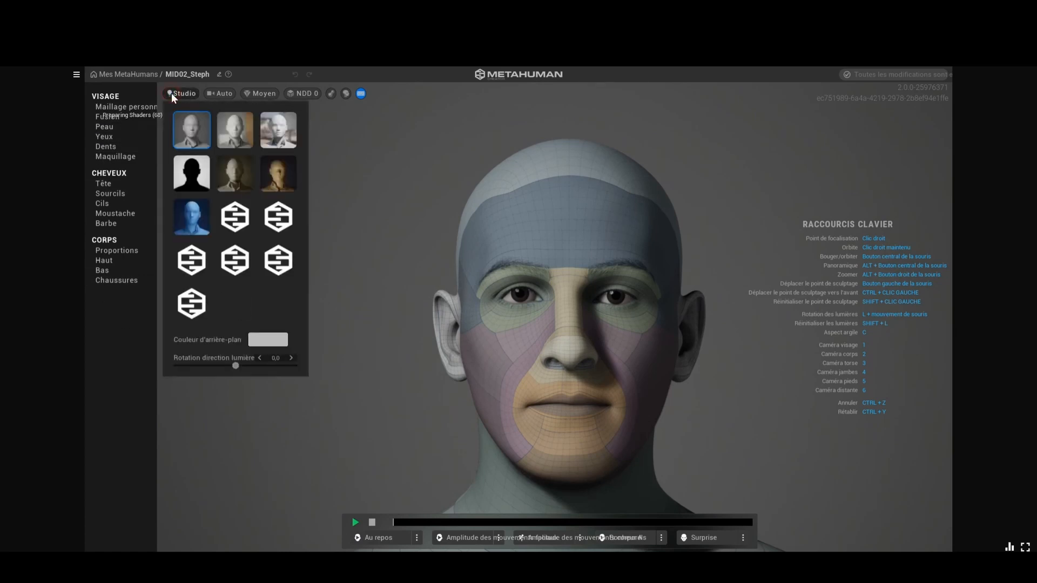
{"action": "left_click", "coordinate": [206, 98]}
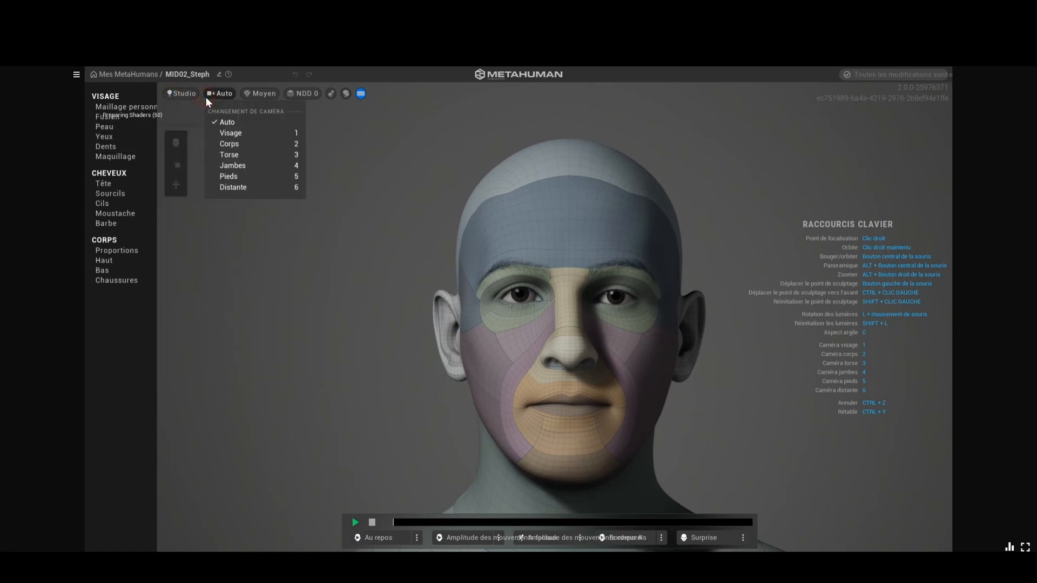
{"action": "left_click", "coordinate": [235, 132]}
{"action": "left_click", "coordinate": [223, 94]}
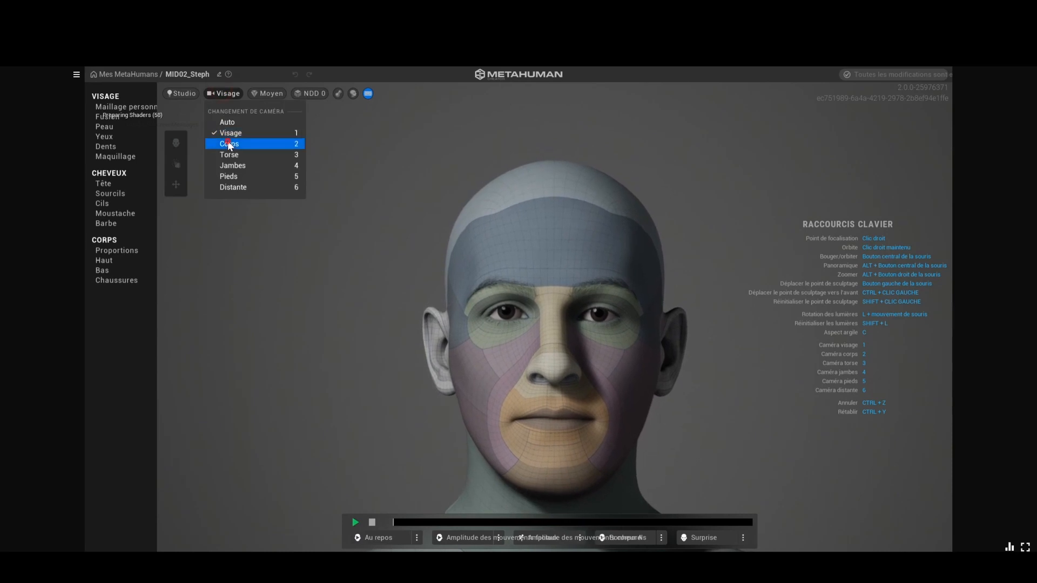
{"action": "left_click", "coordinate": [228, 142]}
{"action": "left_click", "coordinate": [222, 94]}
{"action": "left_click", "coordinate": [223, 122]}
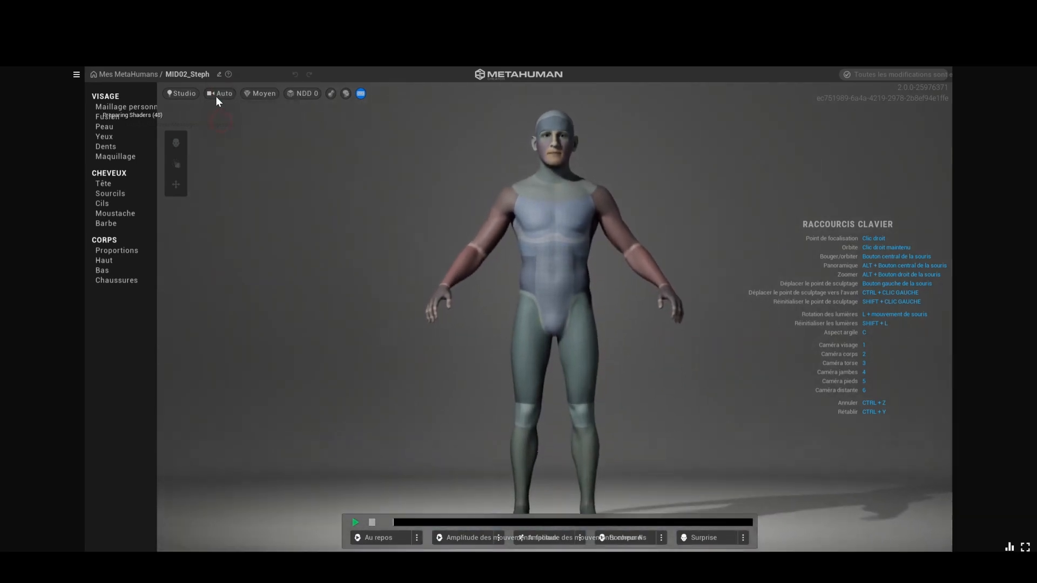
{"action": "left_click", "coordinate": [261, 95]}
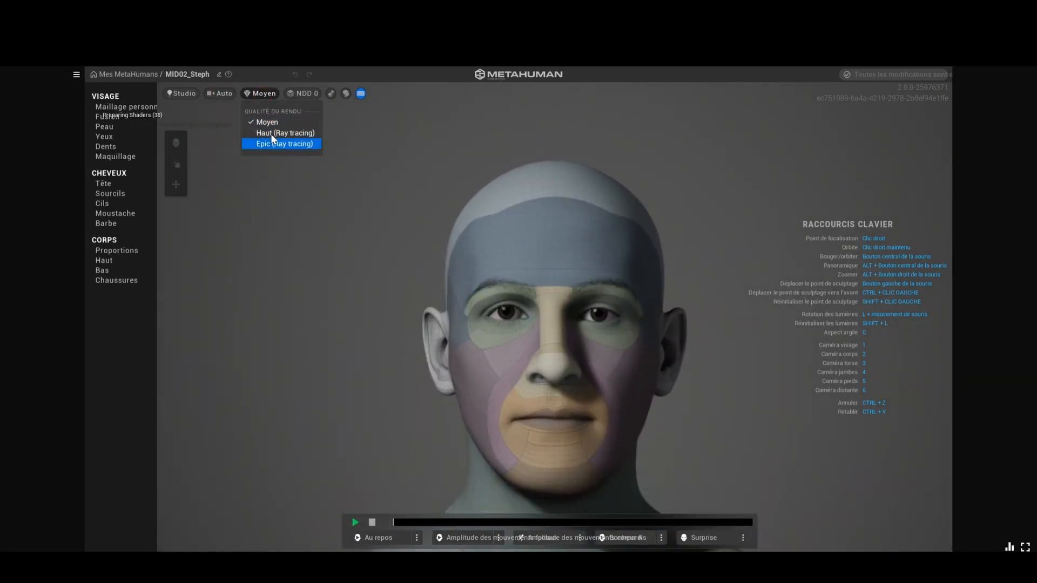
Open the custom mesh settings and vary the global influence, finishing at 1.0
{"action": "left_click", "coordinate": [127, 107]}
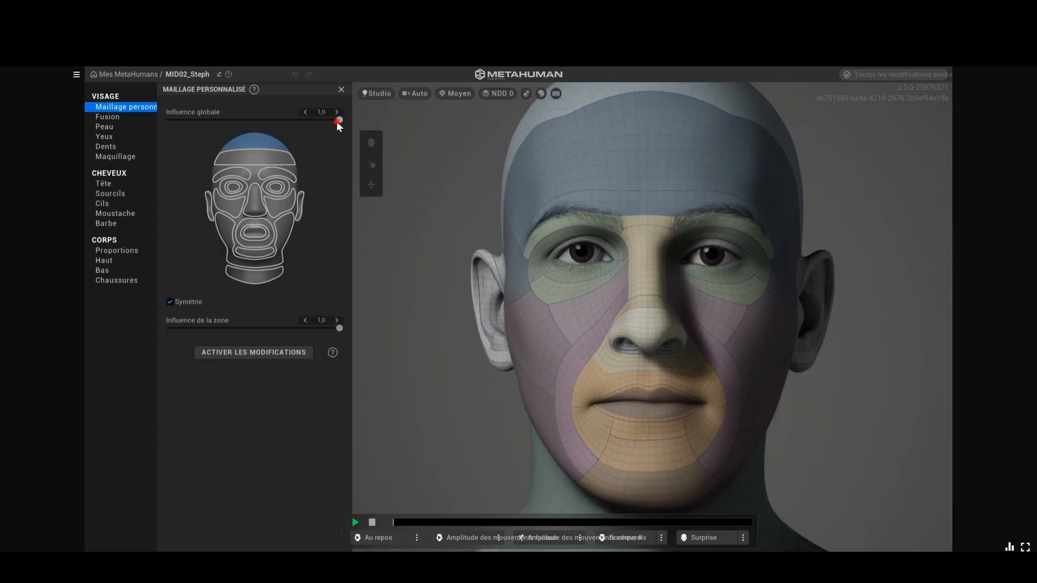
{"action": "left_click_drag", "start_coordinate": [274, 115], "coordinate": [474, 132]}
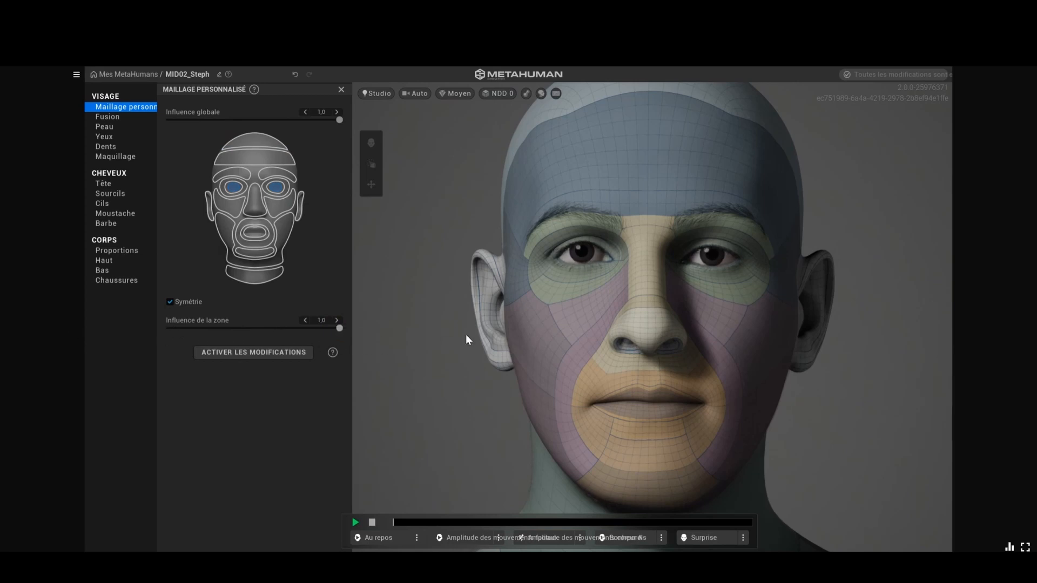
Assign the Bonheur face pose and the Bonheur A expression loop to the first two preview slots and check the smile up close
{"action": "left_click", "coordinate": [417, 538]}
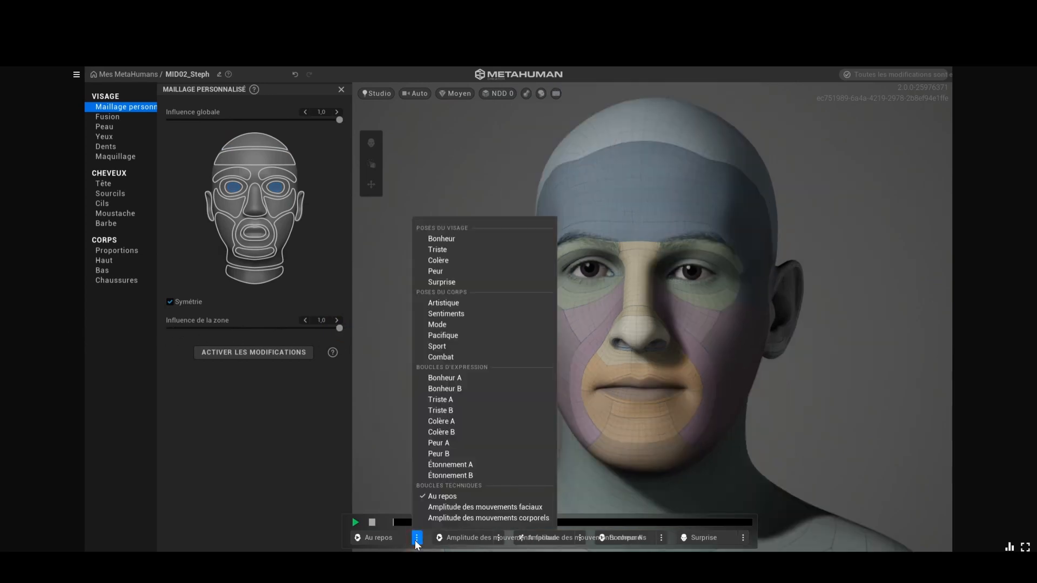
{"action": "left_click", "coordinate": [468, 241]}
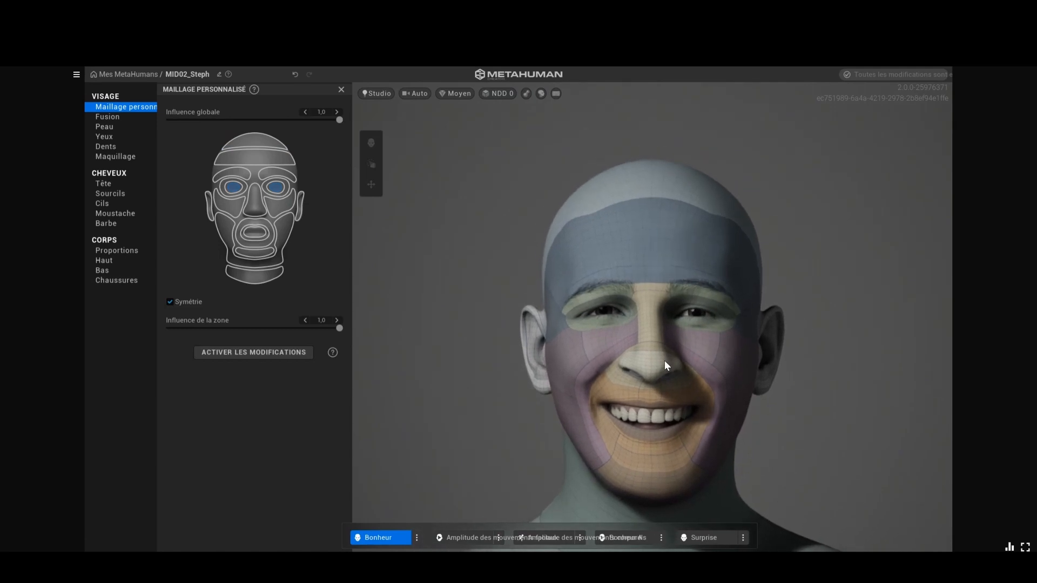
{"action": "right_click_drag", "start_coordinate": [664, 361], "coordinate": [736, 418]}
{"action": "middle_click_drag", "start_coordinate": [736, 418], "coordinate": [732, 337]}
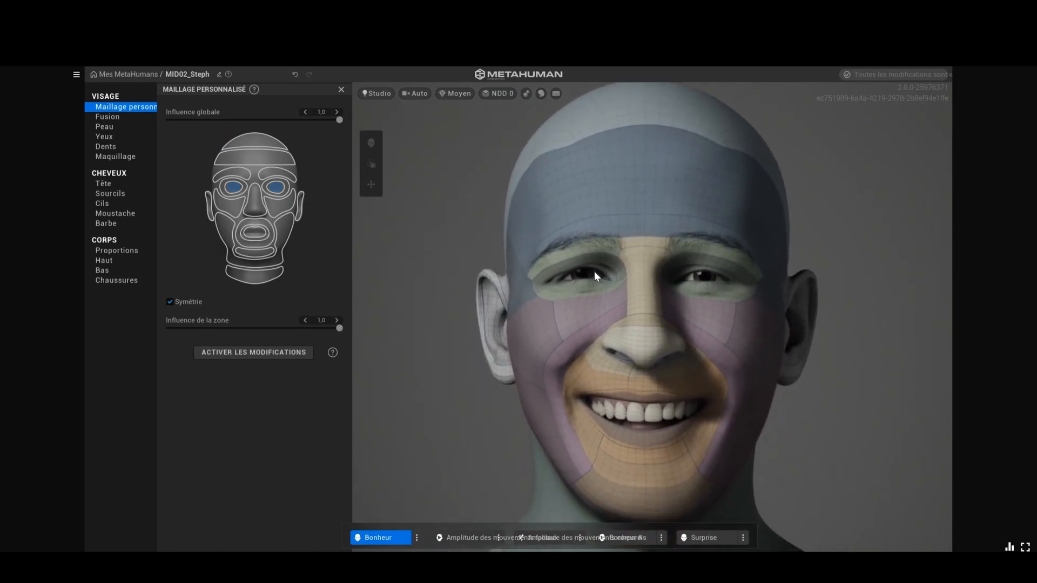
{"action": "left_click", "coordinate": [498, 537]}
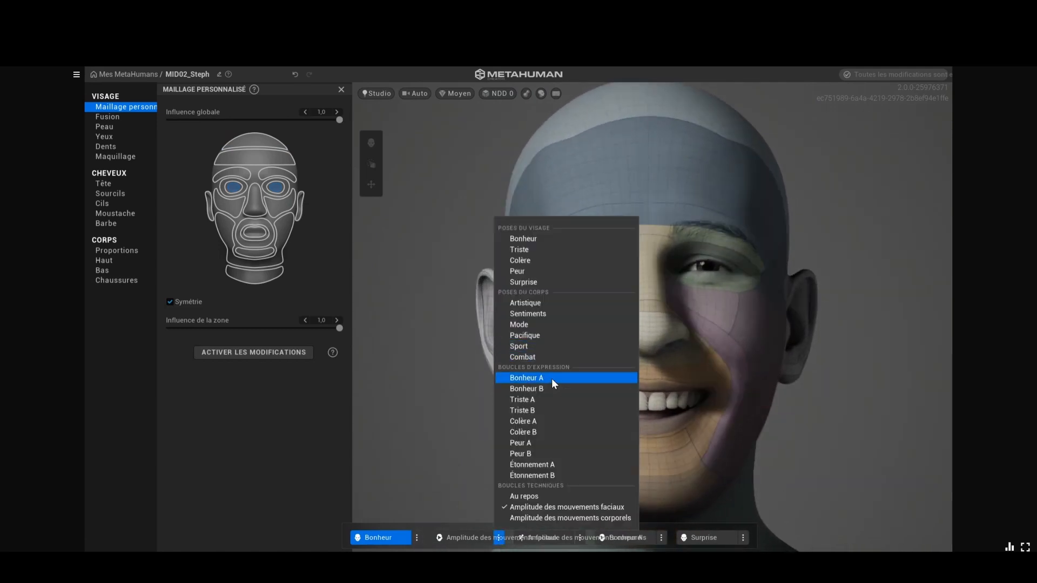
{"action": "left_click", "coordinate": [551, 380]}
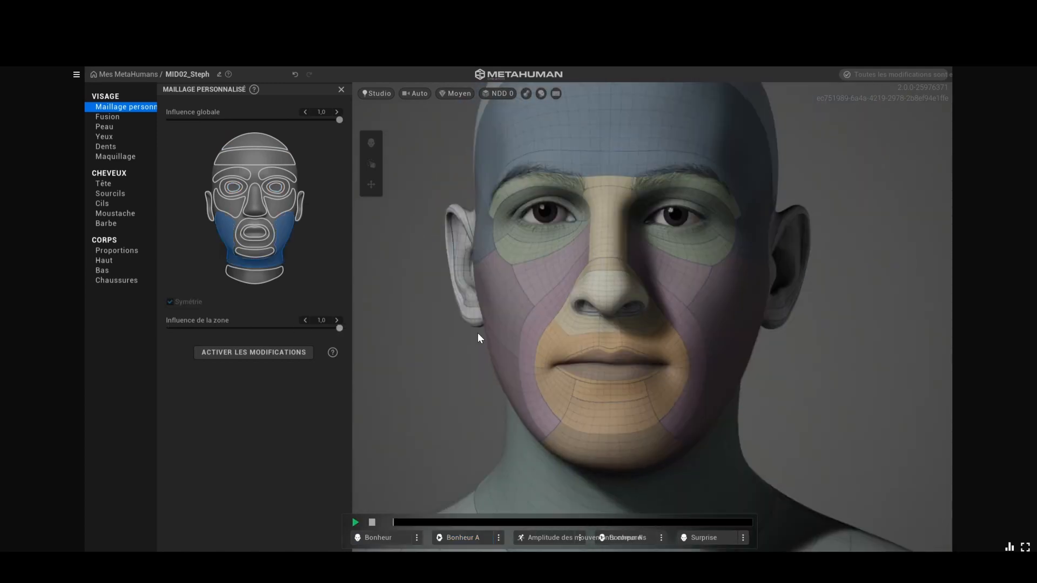
Enable editing of the custom mesh by copying the character and unlocking it
{"action": "left_click", "coordinate": [254, 353]}
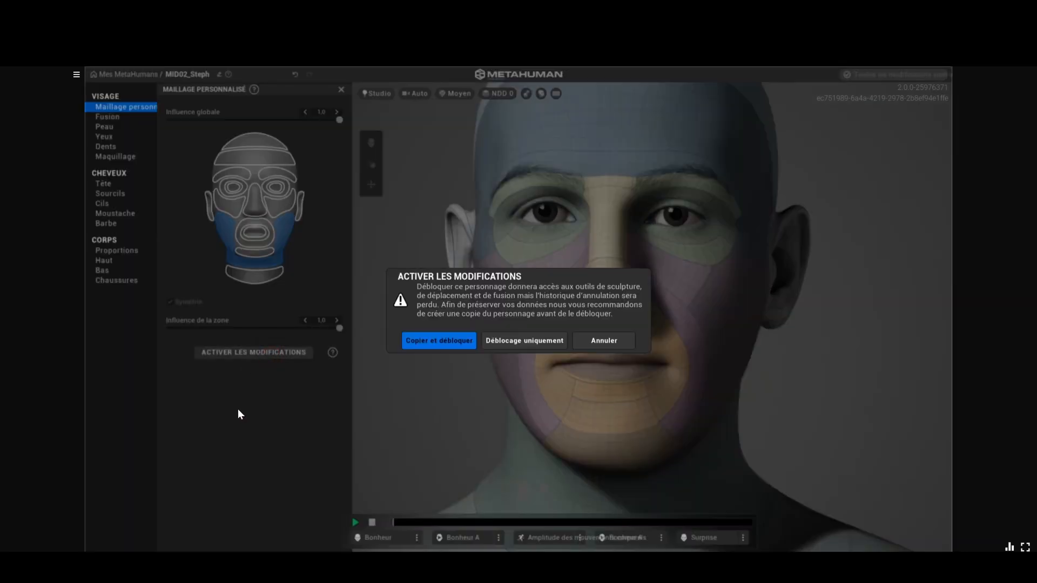
{"action": "left_click", "coordinate": [429, 340]}
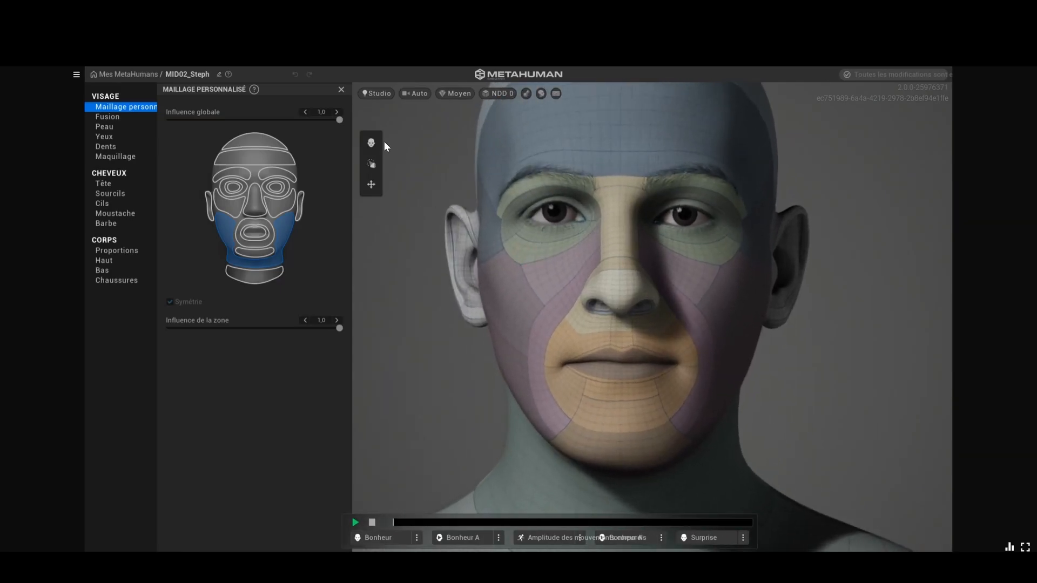
Try the Blend and Sculpt tools on the face, and undo the sculpting change
{"action": "left_click", "coordinate": [371, 143]}
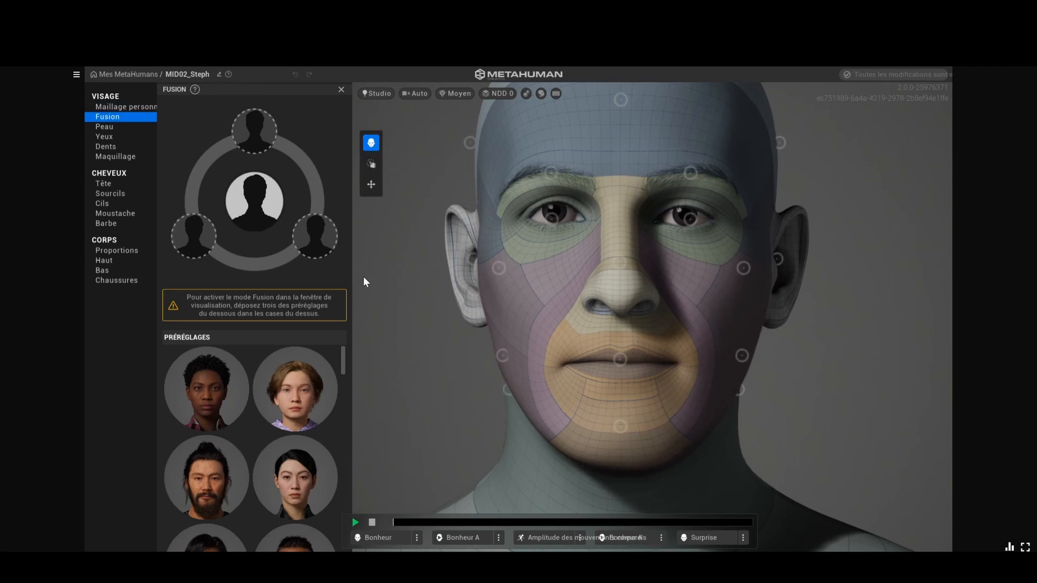
{"action": "left_click", "coordinate": [372, 163]}
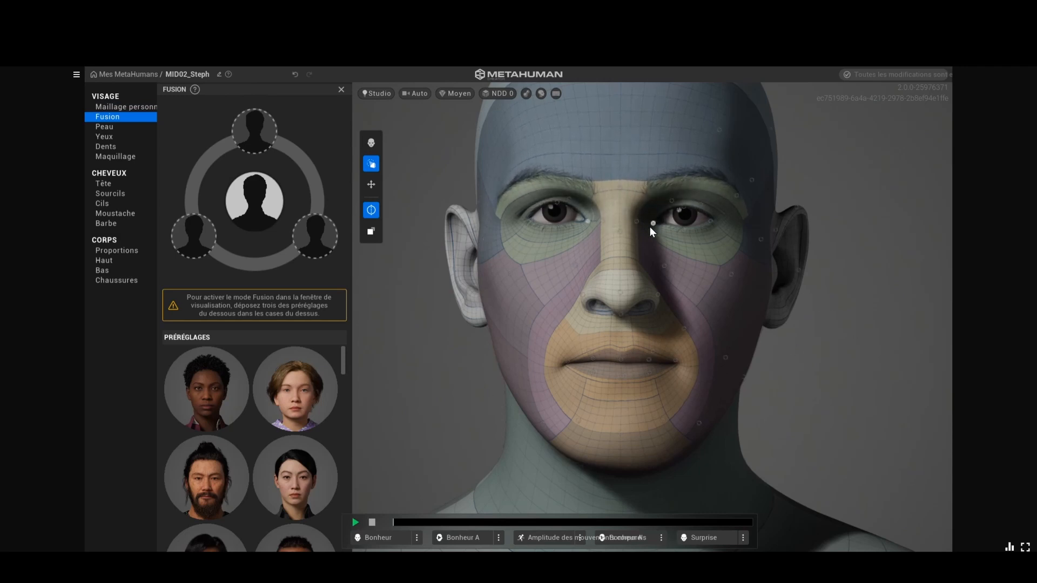
{"action": "left_click", "coordinate": [295, 73]}
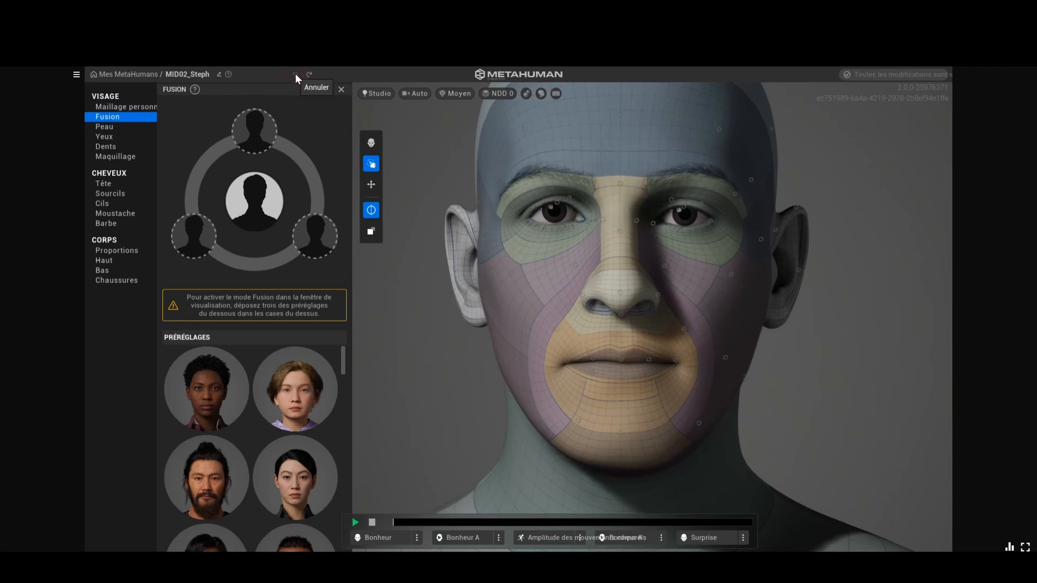
Adjust the eyebrow area symmetrically with the Move tool and lighten the skin colour
{"action": "left_click", "coordinate": [371, 185]}
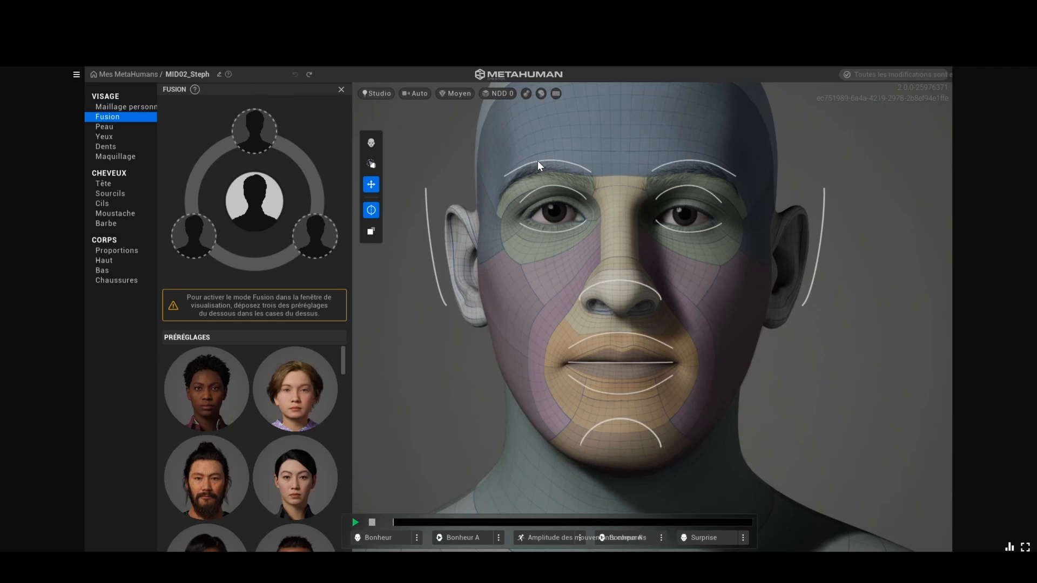
{"action": "left_click_drag", "start_coordinate": [537, 160], "coordinate": [730, 202]}
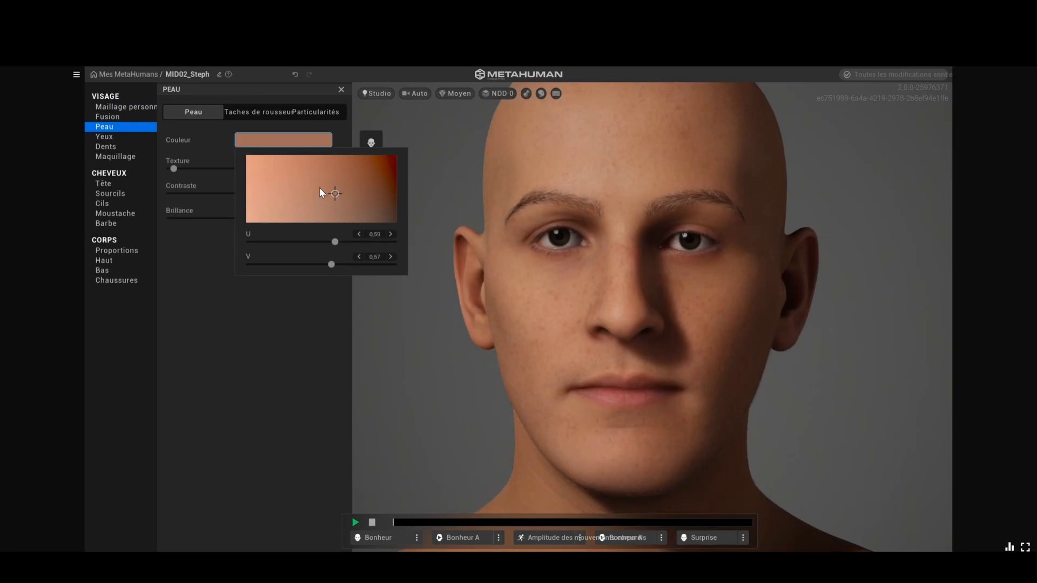
{"action": "left_click_drag", "start_coordinate": [321, 189], "coordinate": [275, 197]}
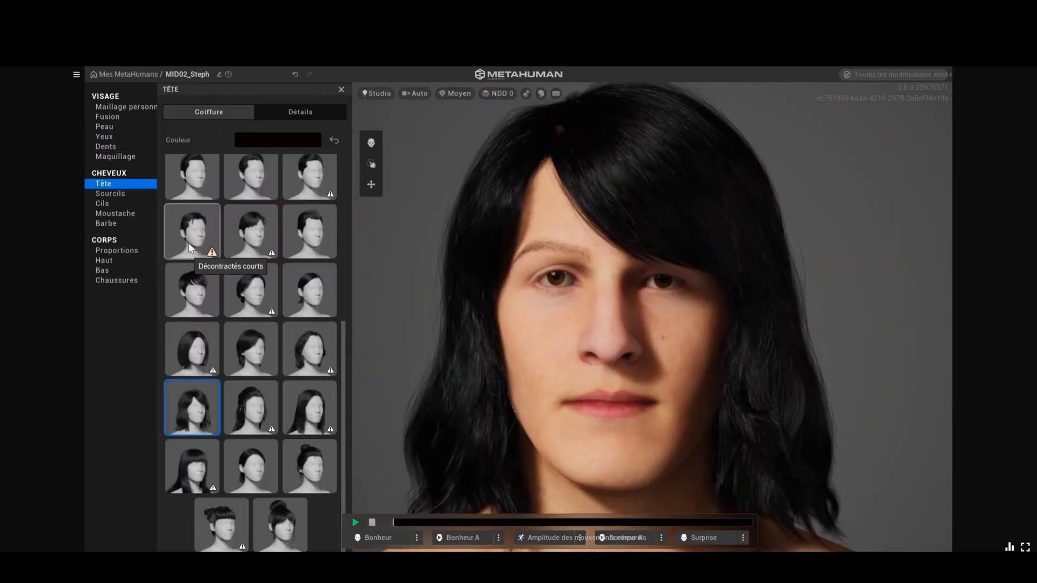
Apply the Décontractés courts hairstyle and adjust its brown ombré colour
{"action": "left_click", "coordinate": [192, 231]}
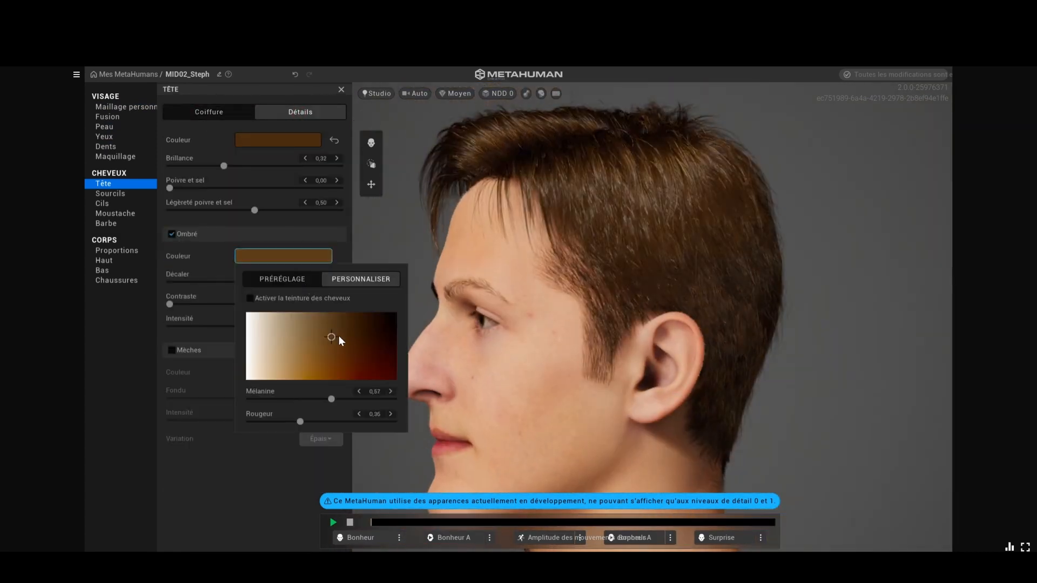
{"action": "left_click_drag", "start_coordinate": [338, 337], "coordinate": [325, 332]}
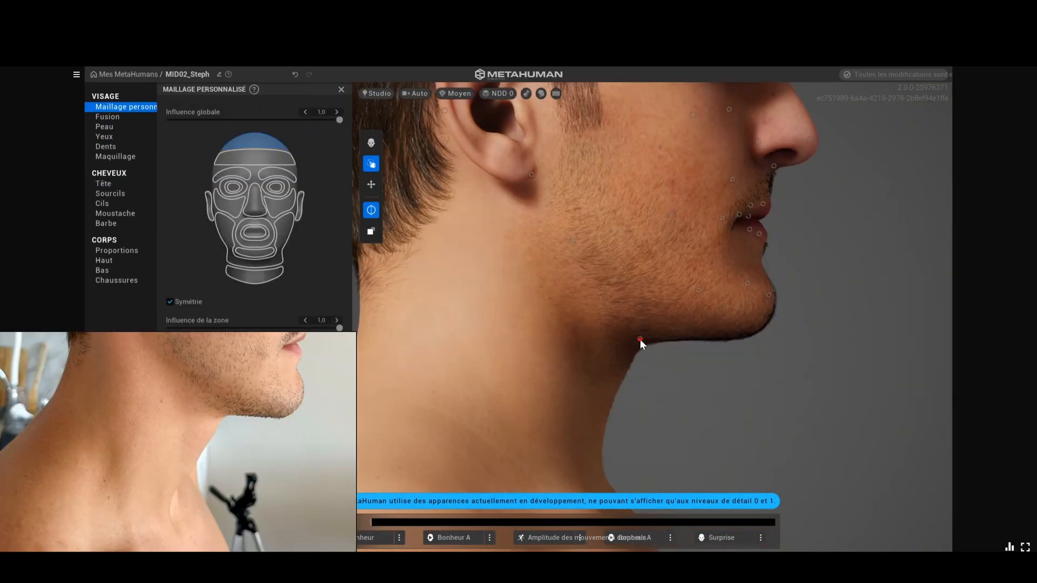
Sculpt the transition between chin and neck in profile to match the reference photo, and fine-tune the head scale
{"action": "left_click_drag", "start_coordinate": [640, 339], "coordinate": [677, 356]}
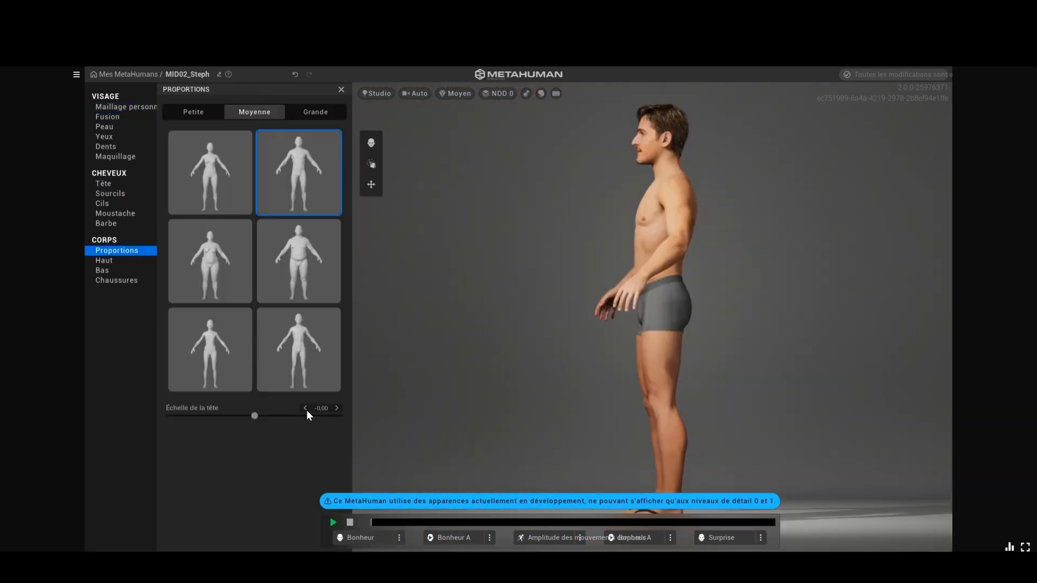
{"action": "mouse_move", "coordinate": [254, 416]}
{"action": "left_mouse_down"}
{"action": "mouse_move", "coordinate": [42, 420]}
{"action": "mouse_move", "coordinate": [333, 425]}
{"action": "mouse_move", "coordinate": [256, 423]}
{"action": "left_mouse_up"}
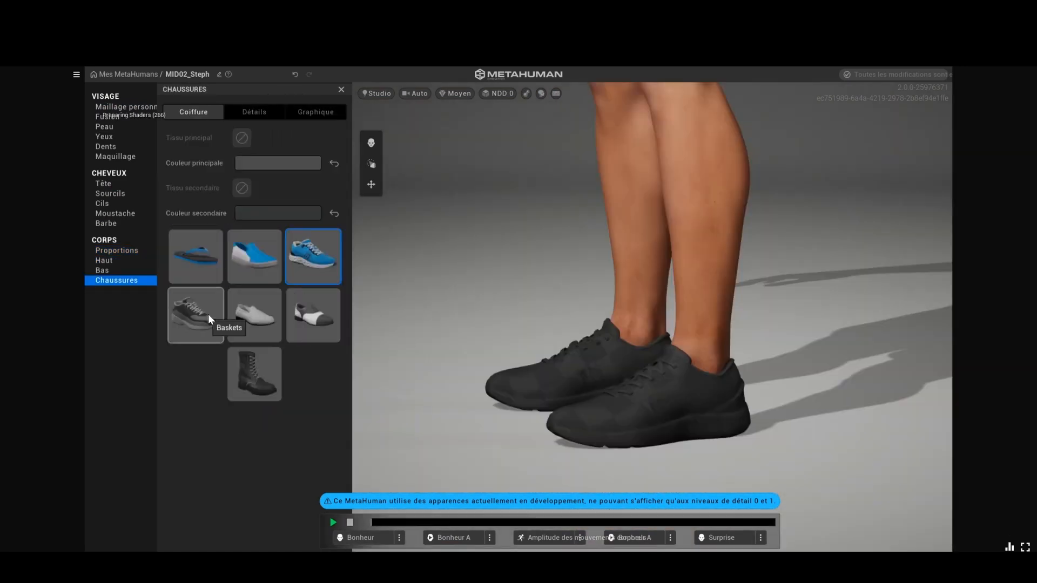
Compare the Baskets shoes with the laced running shoes, and keep the running shoes in orange with white as secondary colour
{"action": "left_click", "coordinate": [210, 318]}
{"action": "scroll", "coordinate": [679, 298], "scroll_direction": "down", "scroll_amount": 5}
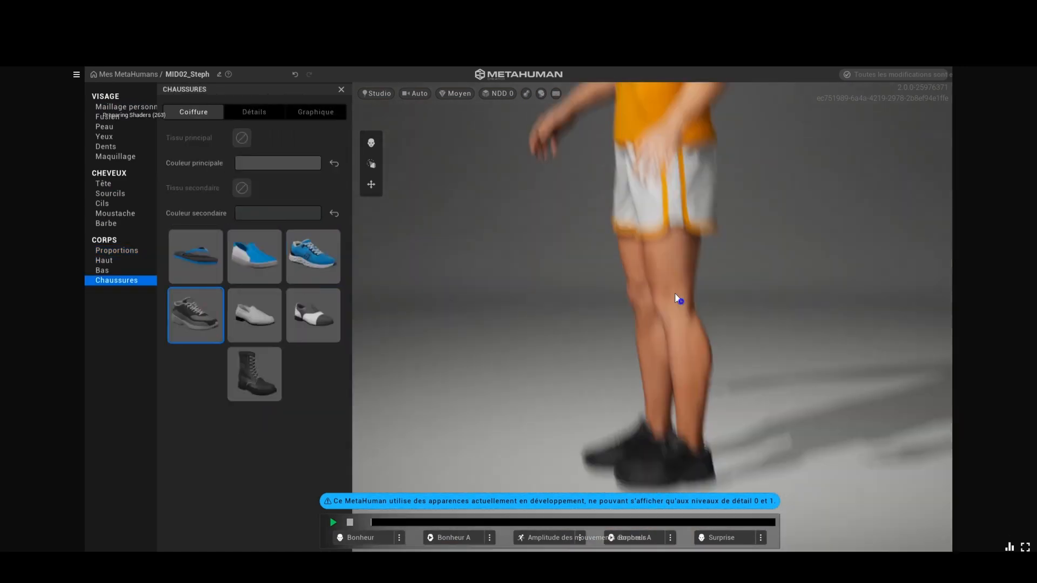
{"action": "left_click", "coordinate": [317, 262]}
{"action": "left_click", "coordinate": [195, 326]}
{"action": "left_click", "coordinate": [325, 259]}
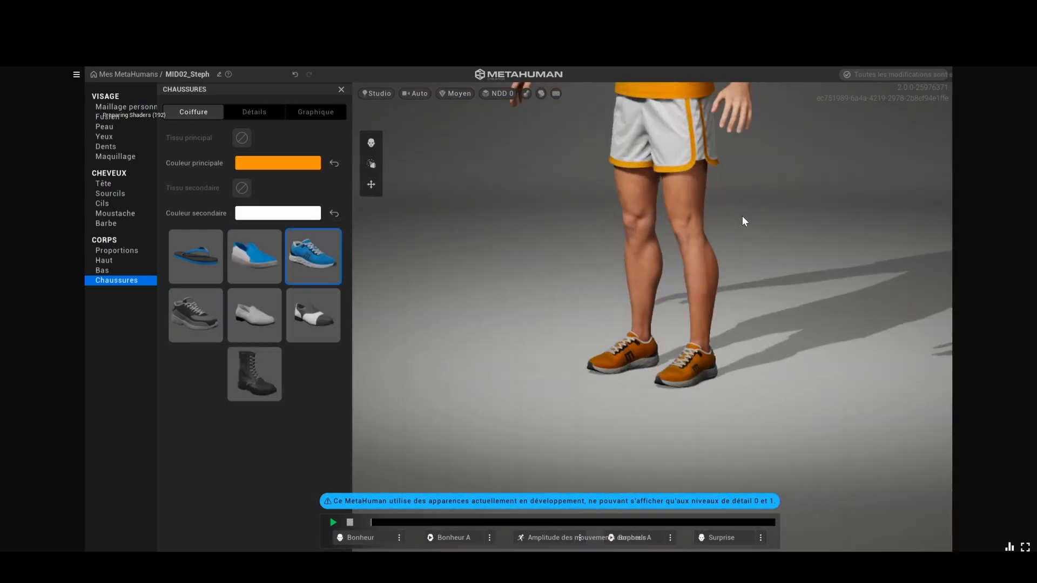
{"action": "scroll", "coordinate": [919, 282], "scroll_direction": "down", "scroll_amount": 3}
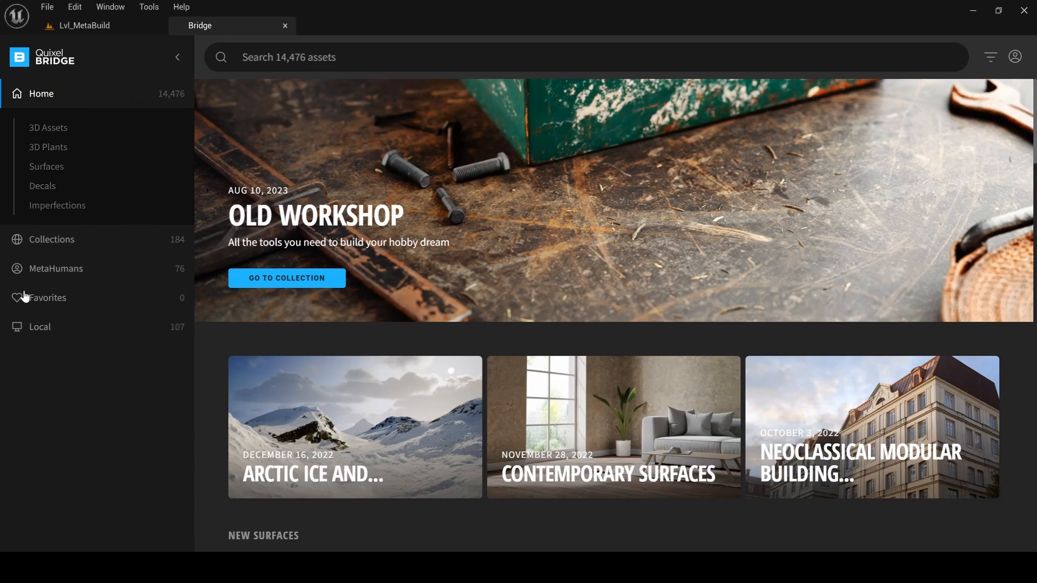
Open My MetaHumans in Bridge and download the MID02_STEPH MetaHuman at Highest Quality
{"action": "left_click", "coordinate": [51, 272]}
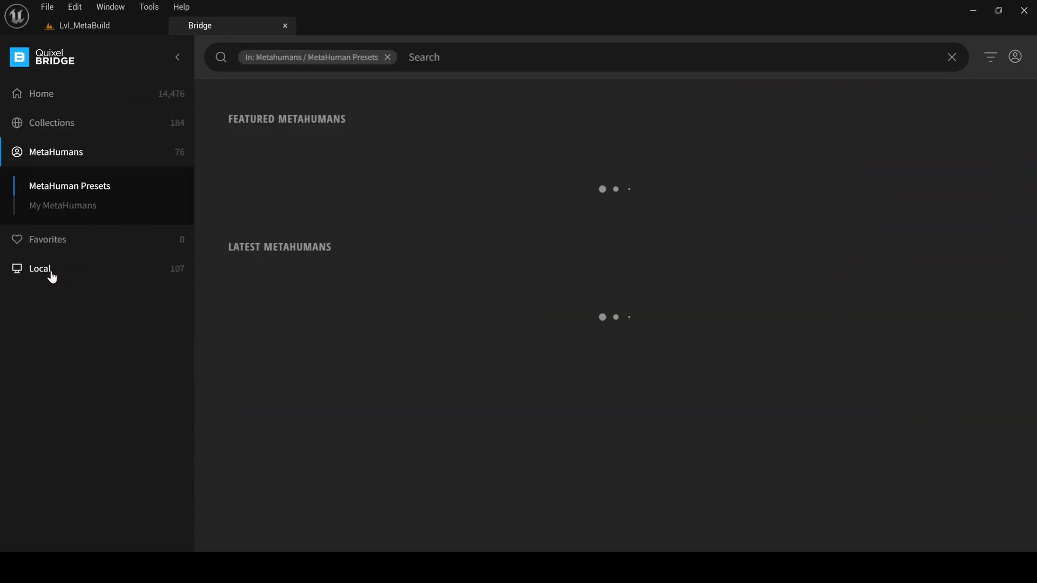
{"action": "left_click", "coordinate": [59, 208]}
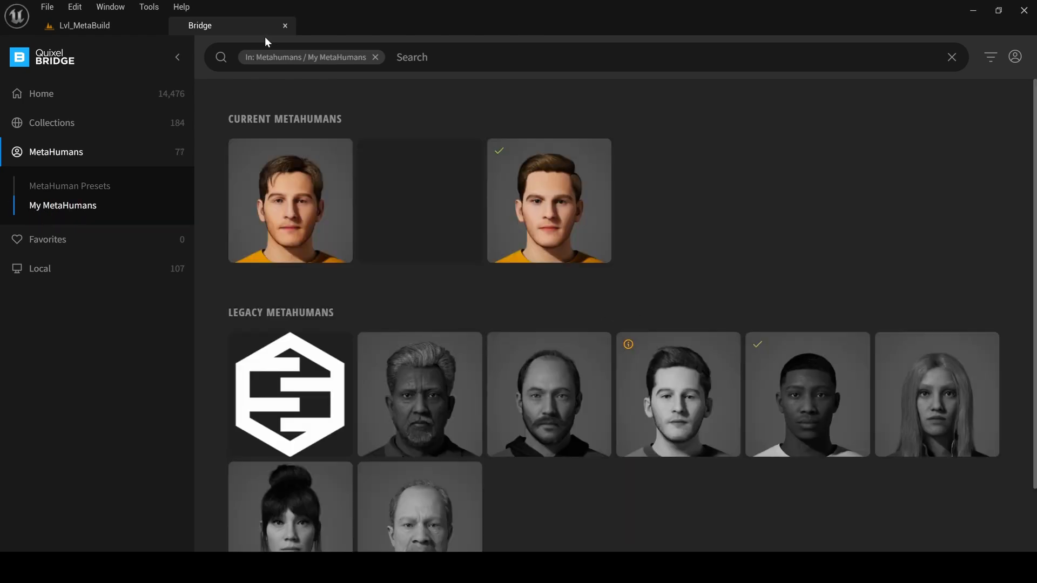
{"action": "left_click", "coordinate": [851, 530]}
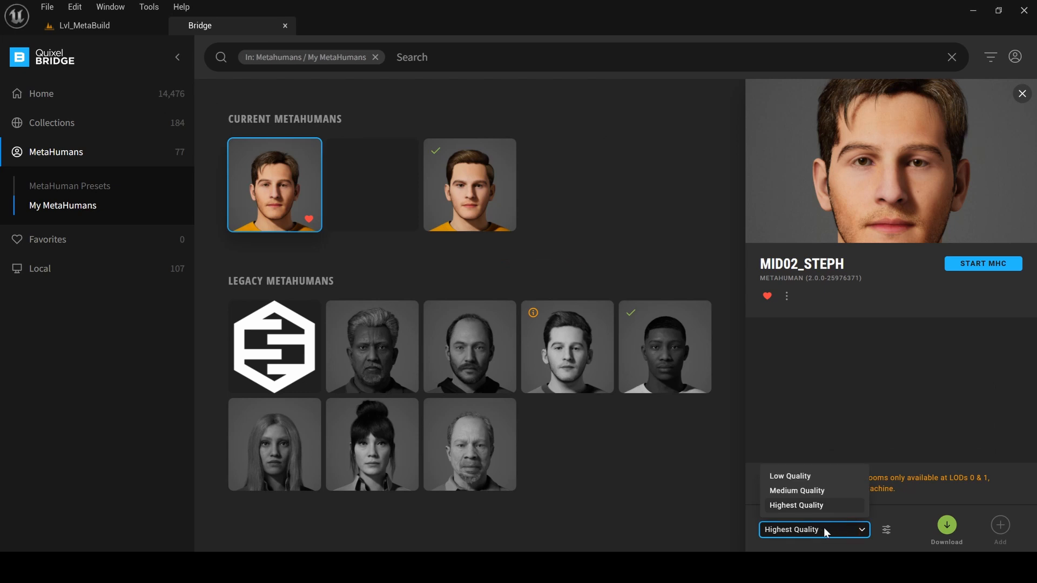
{"action": "left_click", "coordinate": [839, 530]}
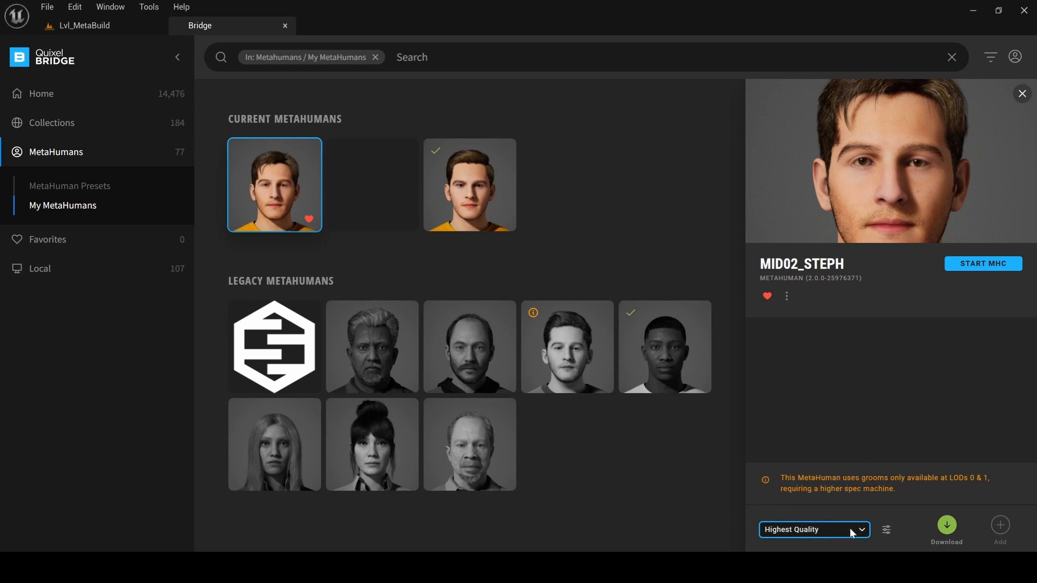
{"action": "left_click", "coordinate": [946, 526]}
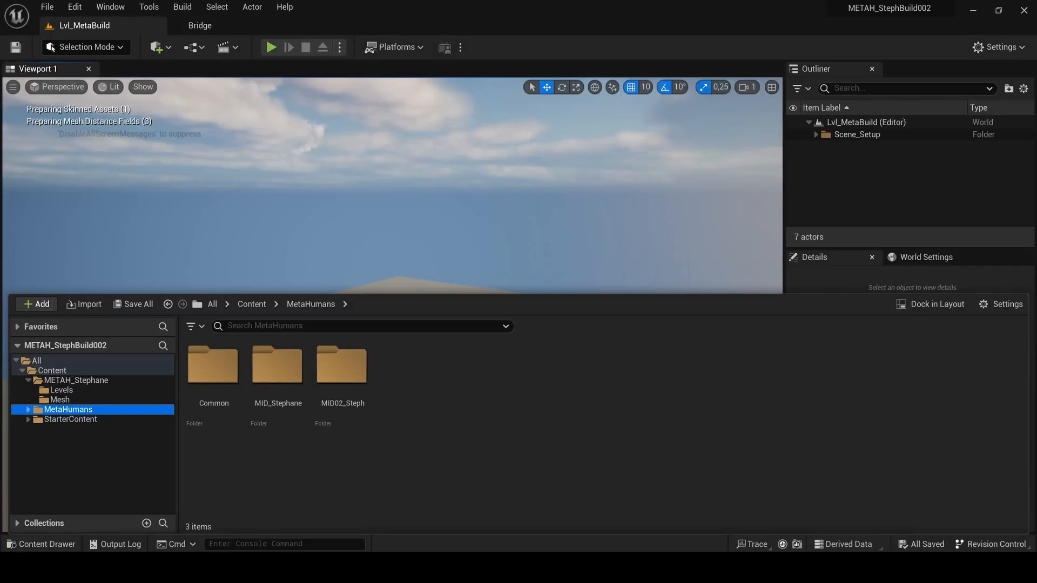
Open the BP_MID02_Steph blueprint from the MID02_Steph folder and inspect the character's hair in its 3D preview from near and far
{"action": "double_click", "coordinate": [360, 378]}
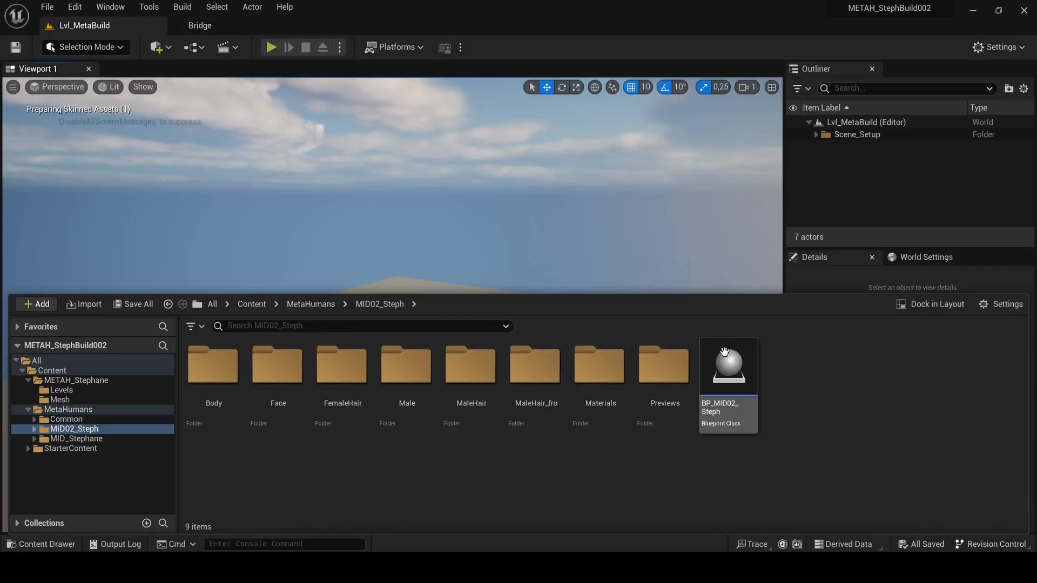
{"action": "double_click", "coordinate": [720, 387]}
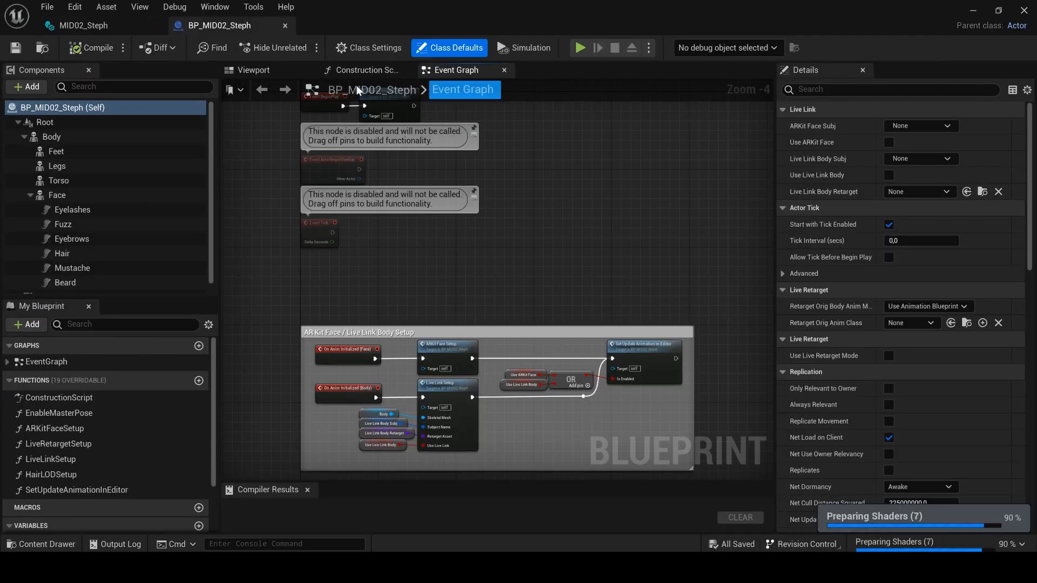
{"action": "left_click", "coordinate": [246, 70]}
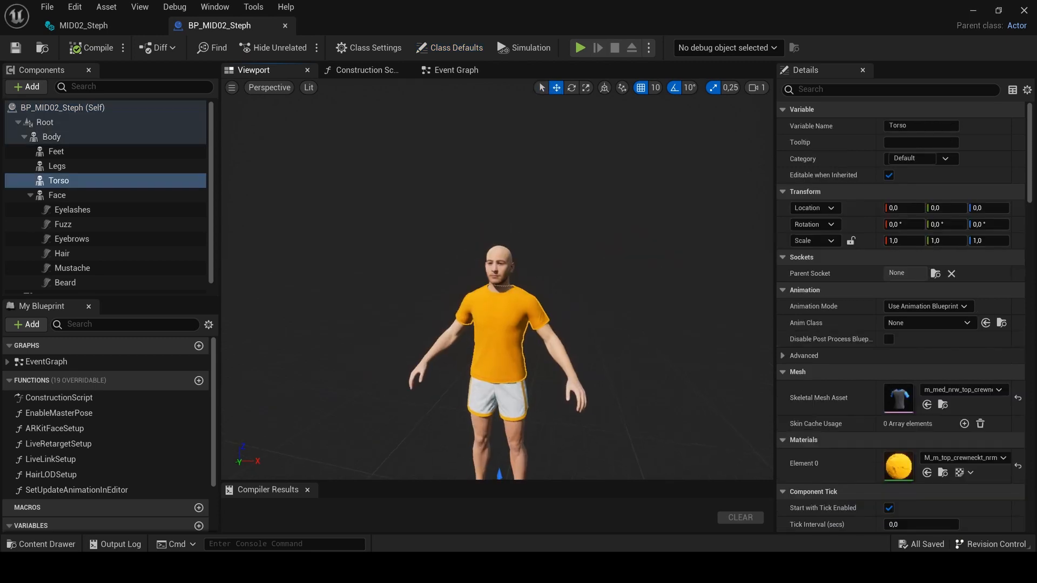
{"action": "right_click_drag", "start_coordinate": [540, 346], "coordinate": [540, 335]}
{"action": "scroll", "coordinate": [498, 279], "scroll_direction": "up", "scroll_amount": 8}
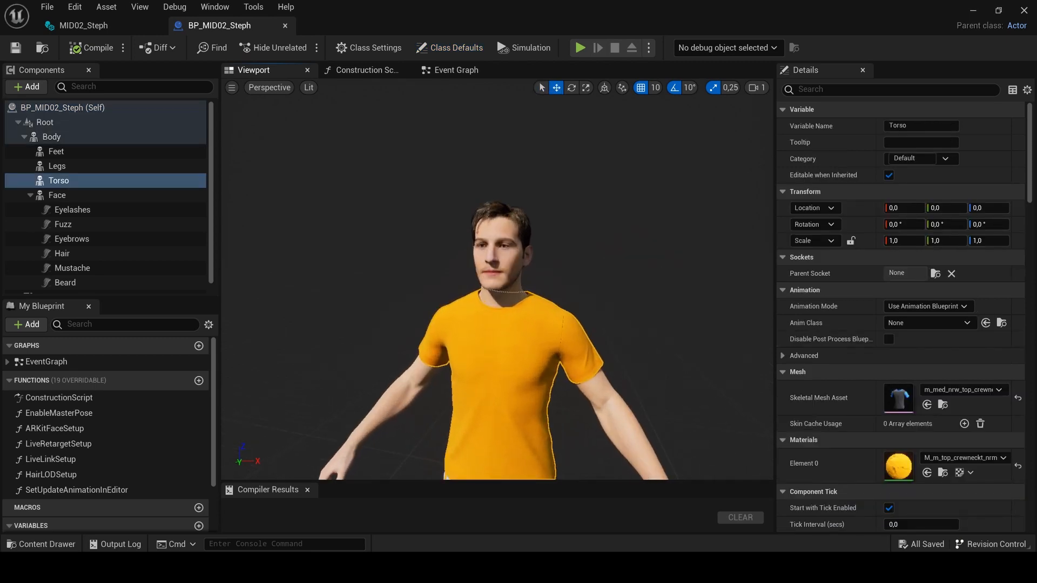
{"action": "scroll", "coordinate": [497, 279], "scroll_direction": "down", "scroll_amount": 10}
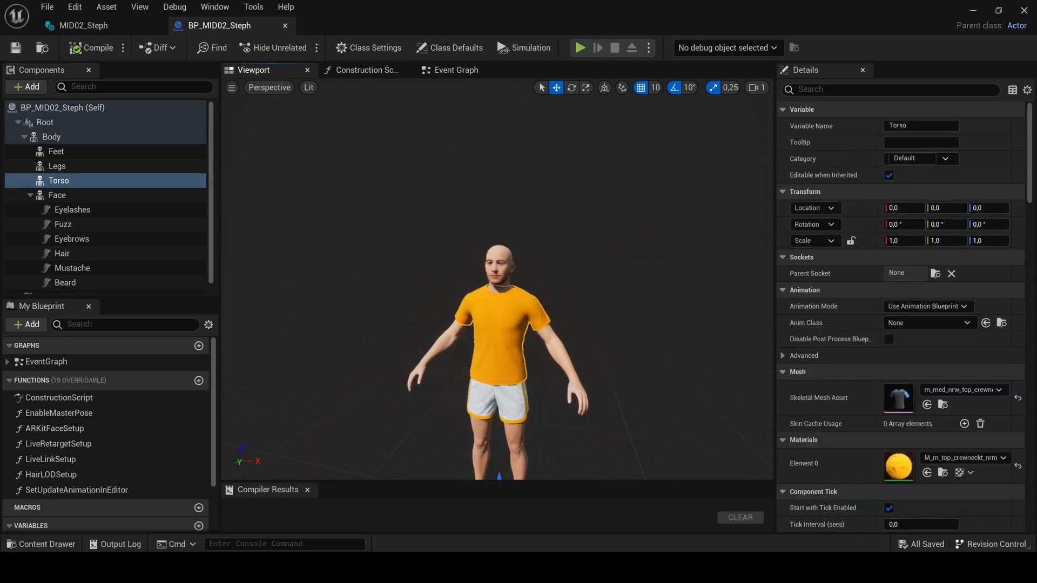
{"action": "scroll", "coordinate": [497, 279], "scroll_direction": "up", "scroll_amount": 9}
{"action": "right_click_drag", "start_coordinate": [557, 297], "coordinate": [535, 297], "text": "alt"}
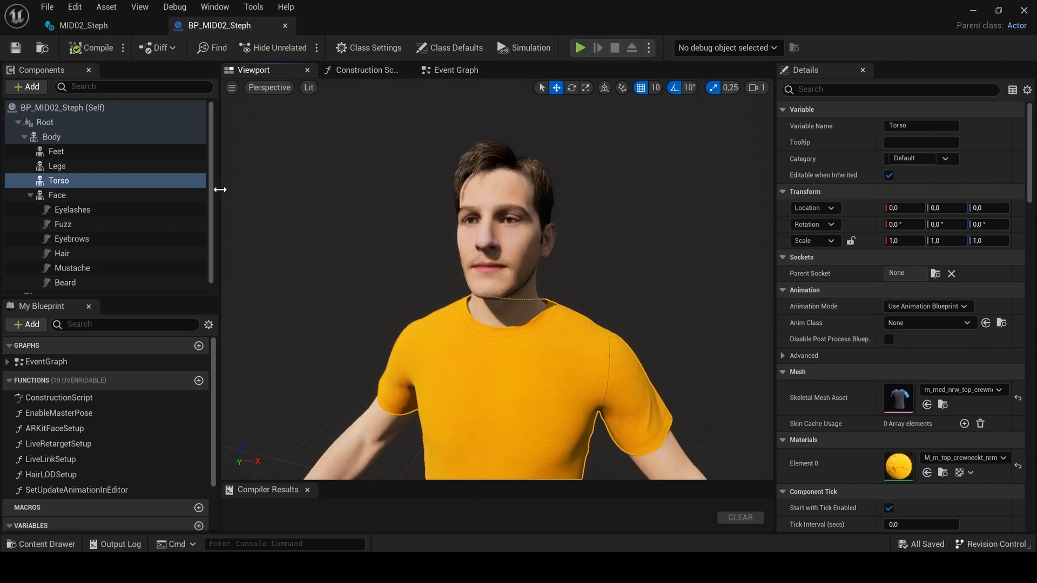
Select the blueprint's LODSync component and open its Forced LOD value for editing
{"action": "left_click_drag", "start_coordinate": [211, 196], "coordinate": [220, 230]}
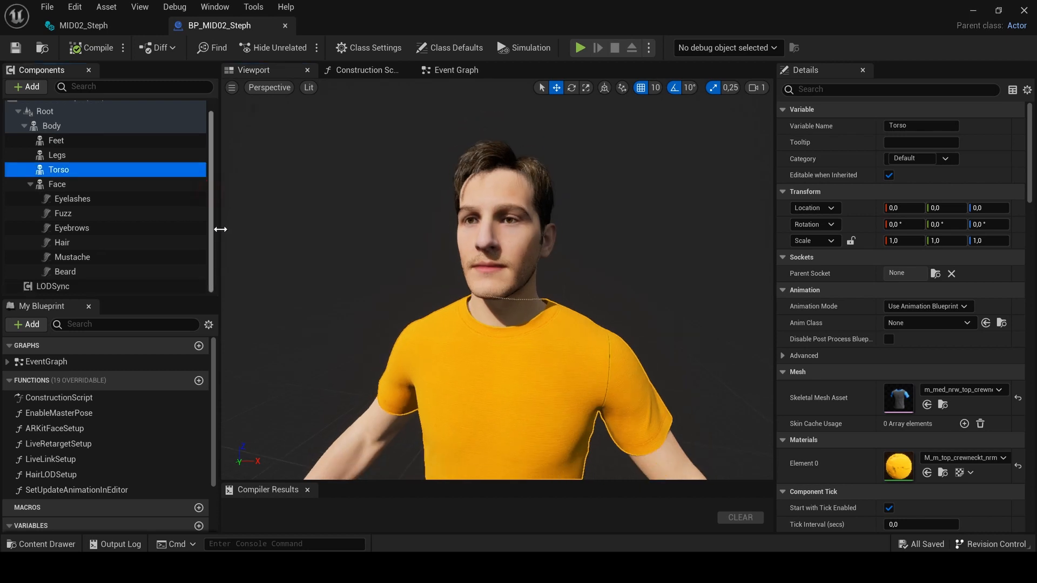
{"action": "left_click", "coordinate": [86, 287]}
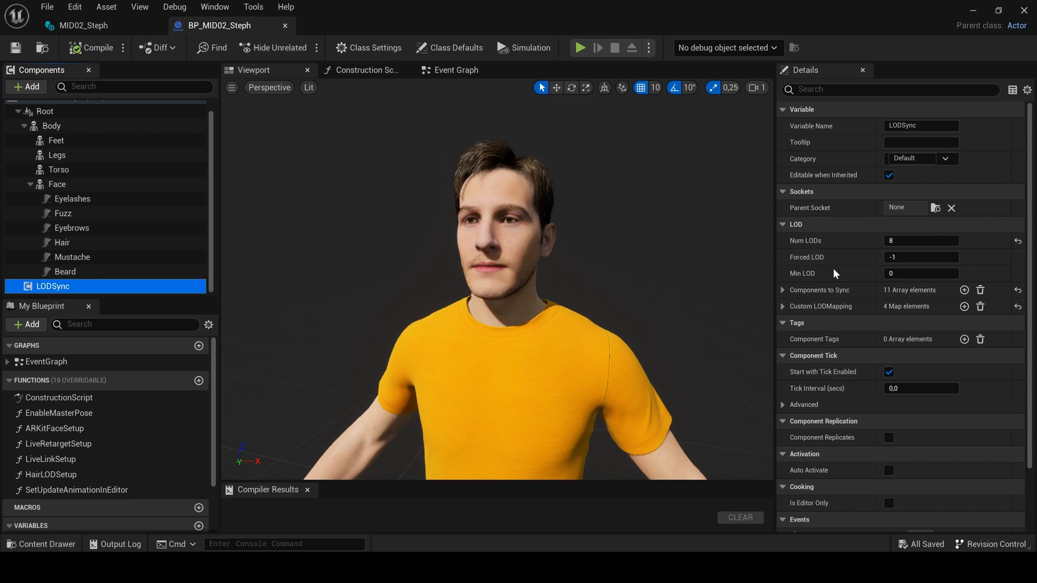
{"action": "mouse_move", "coordinate": [815, 261]}
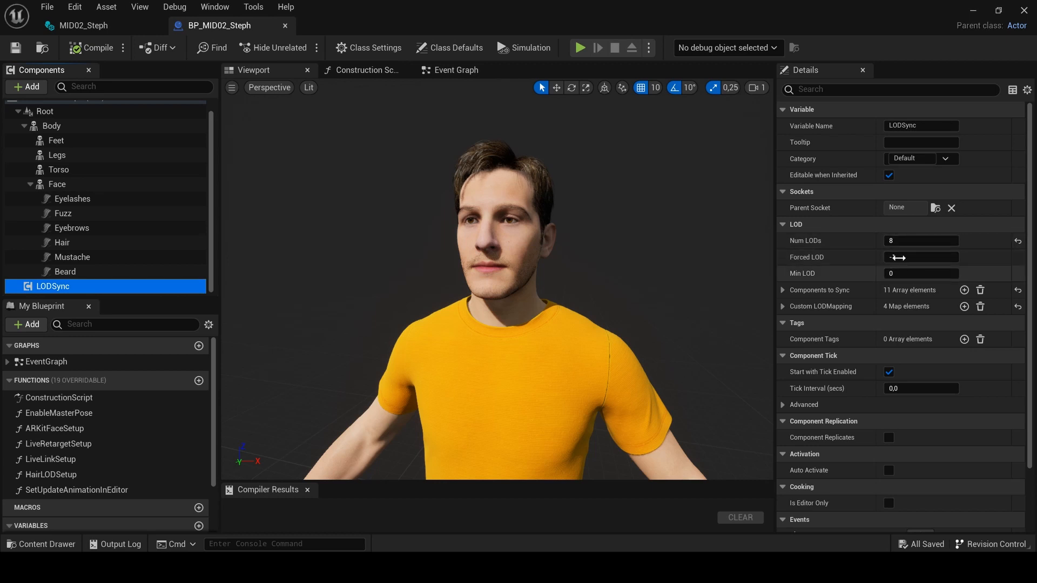
{"action": "left_click", "coordinate": [946, 256]}
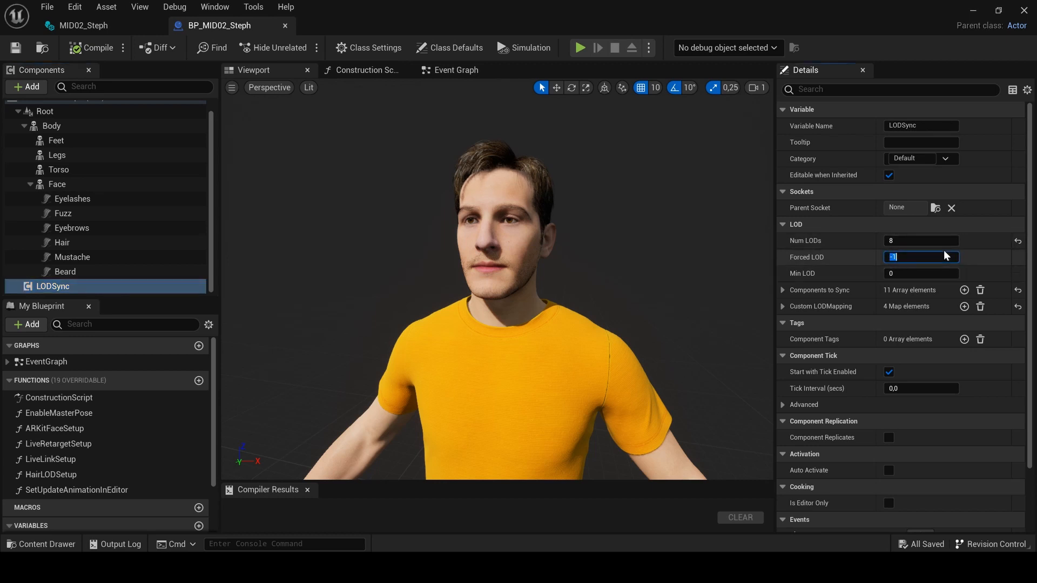
{"action": "right_click_drag", "start_coordinate": [677, 254], "coordinate": [604, 254], "text": "alt"}
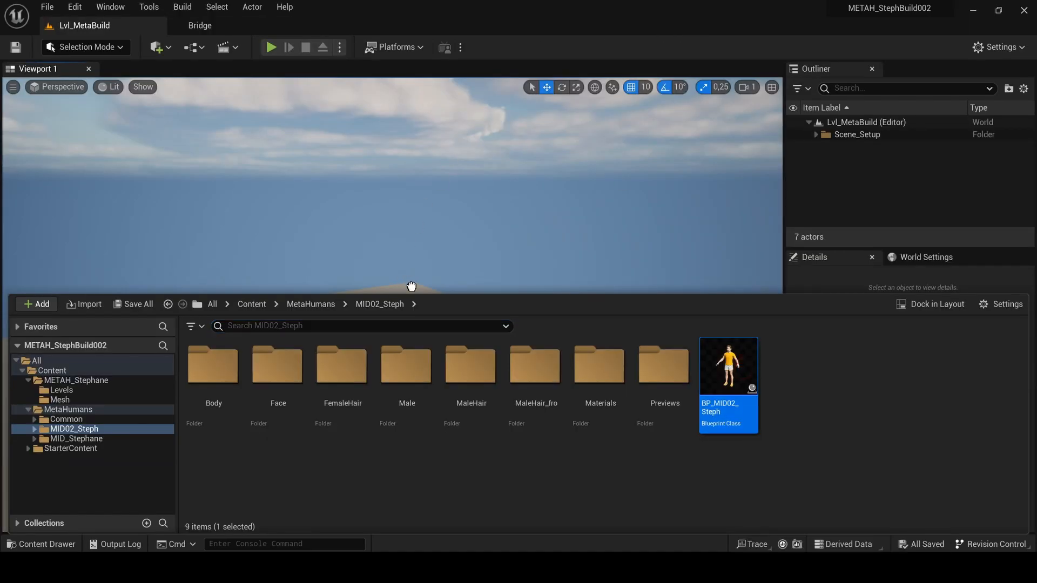
Place the BP_MID02_Steph character on the floor of Lvl_MetaBuild and change the sunlight direction
{"action": "left_click", "coordinate": [411, 286]}
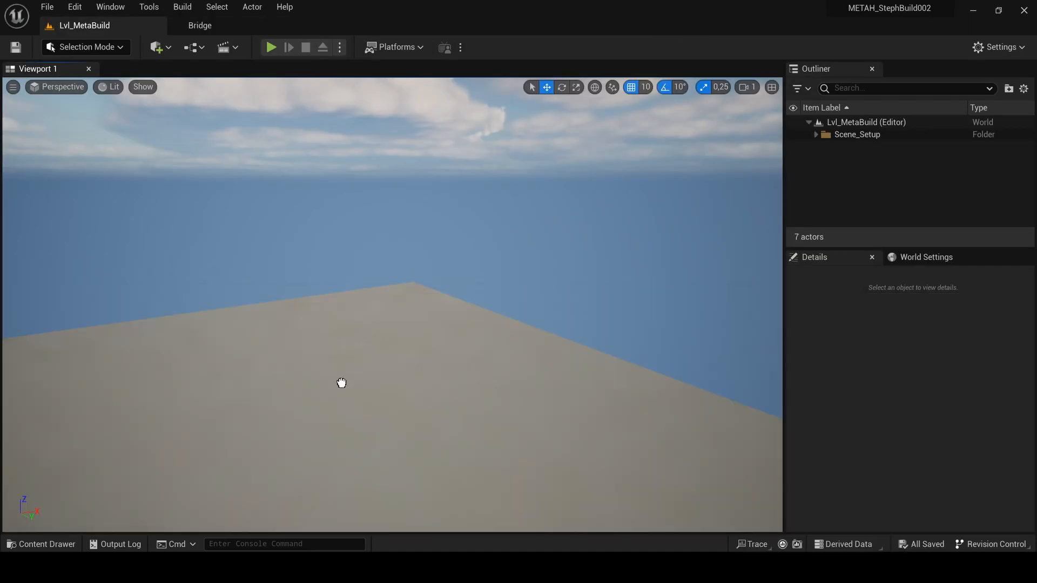
{"action": "left_click_drag", "start_coordinate": [341, 383], "coordinate": [342, 382]}
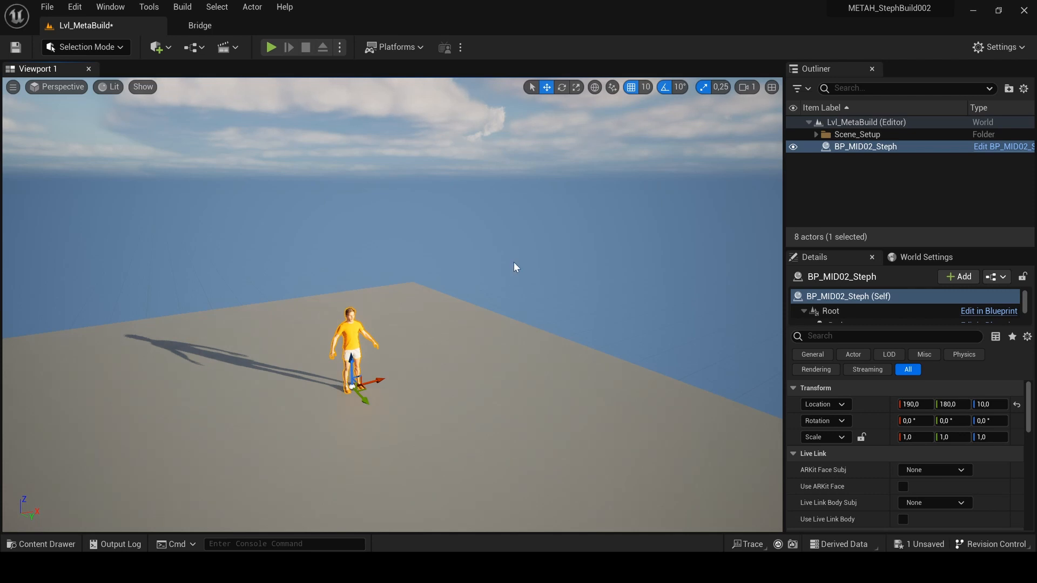
{"action": "key", "text": "f"}
{"action": "left_click", "coordinate": [470, 243]}
{"action": "left_click_drag", "start_coordinate": [470, 243], "coordinate": [439, 251], "text": "alt"}
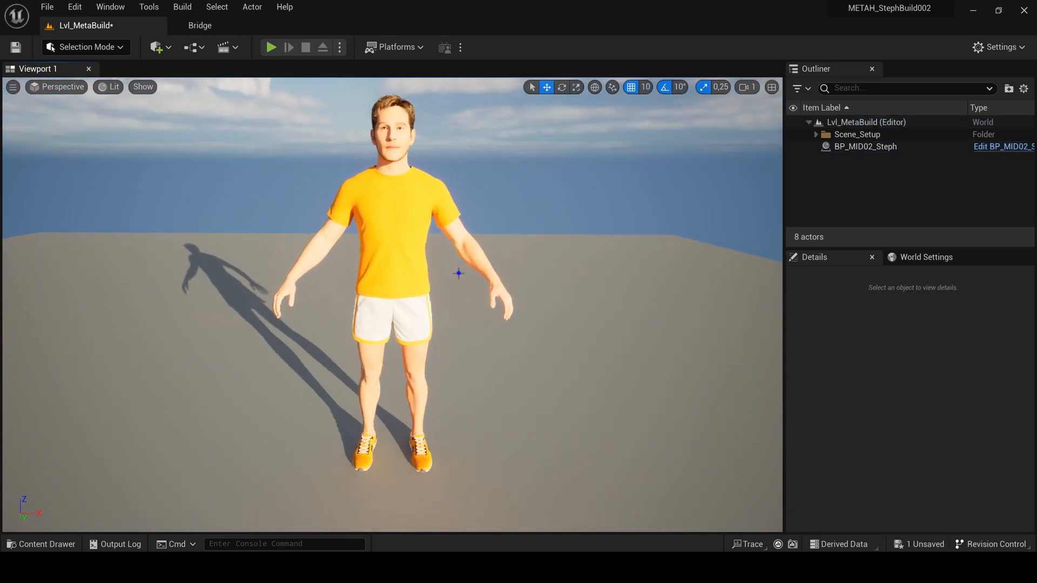
{"action": "right_click_drag", "start_coordinate": [458, 274], "coordinate": [396, 278], "text": "alt"}
{"action": "mouse_move", "coordinate": [430, 262]}
{"action": "left_mouse_down", "text": "alt"}
{"action": "mouse_move", "coordinate": [502, 243]}
{"action": "mouse_move", "coordinate": [435, 243]}
{"action": "left_mouse_up", "text": "alt"}
{"action": "key", "text": "ctrl+l"}
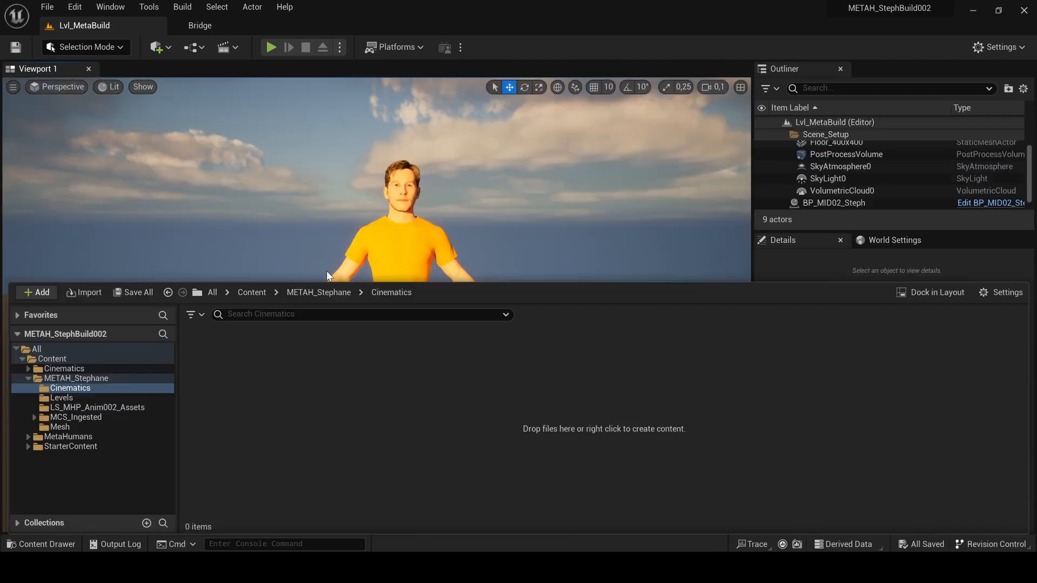
Create a Level Sequence named LS_AnimCharacter in the METAH_Stephane Cinematics folder
{"action": "right_click", "coordinate": [387, 403]}
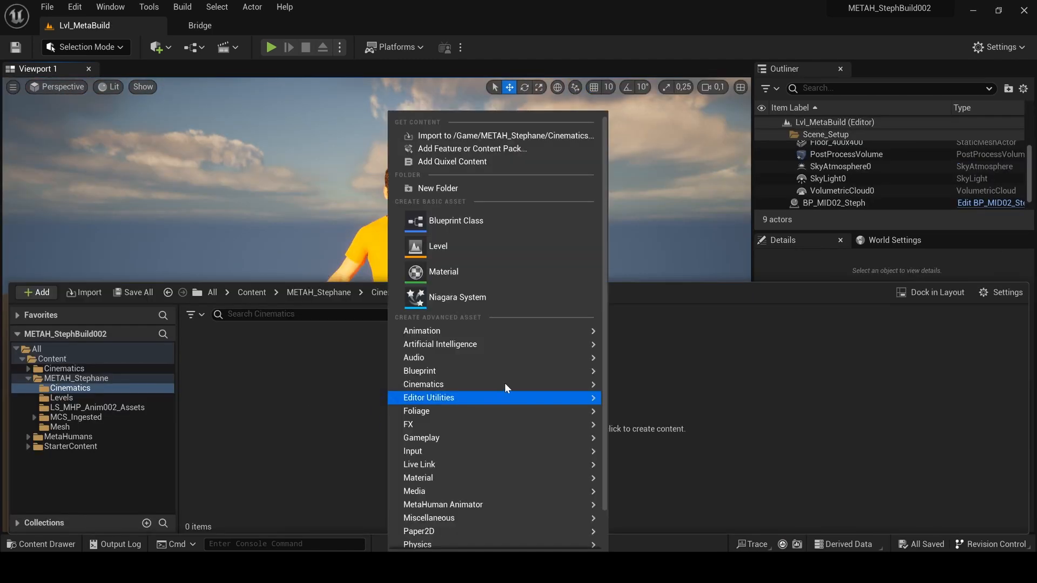
{"action": "mouse_move", "coordinate": [504, 384]}
{"action": "left_click", "coordinate": [686, 420]}
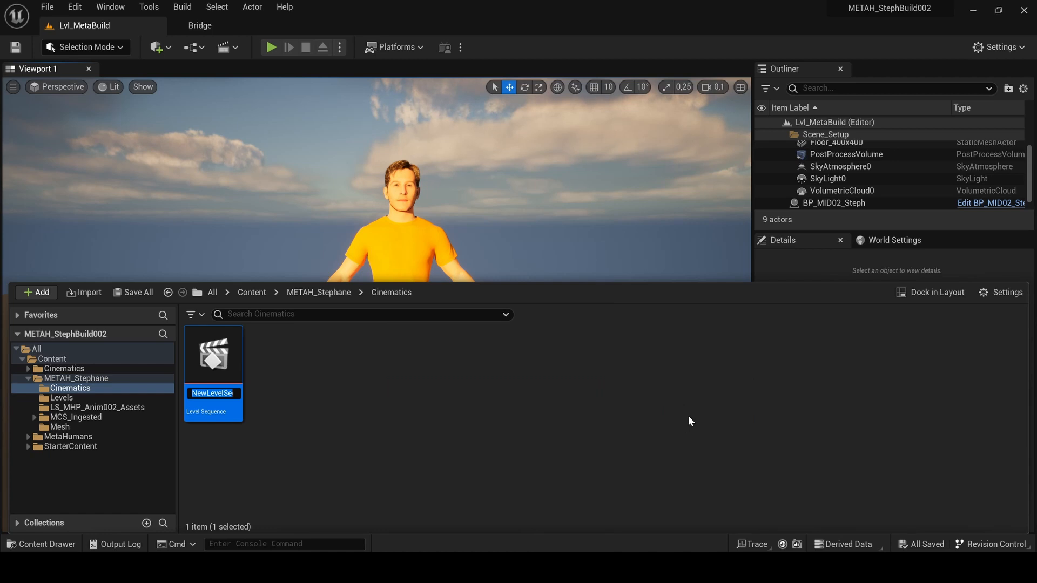
{"action": "type", "text": "LS_Ani"}
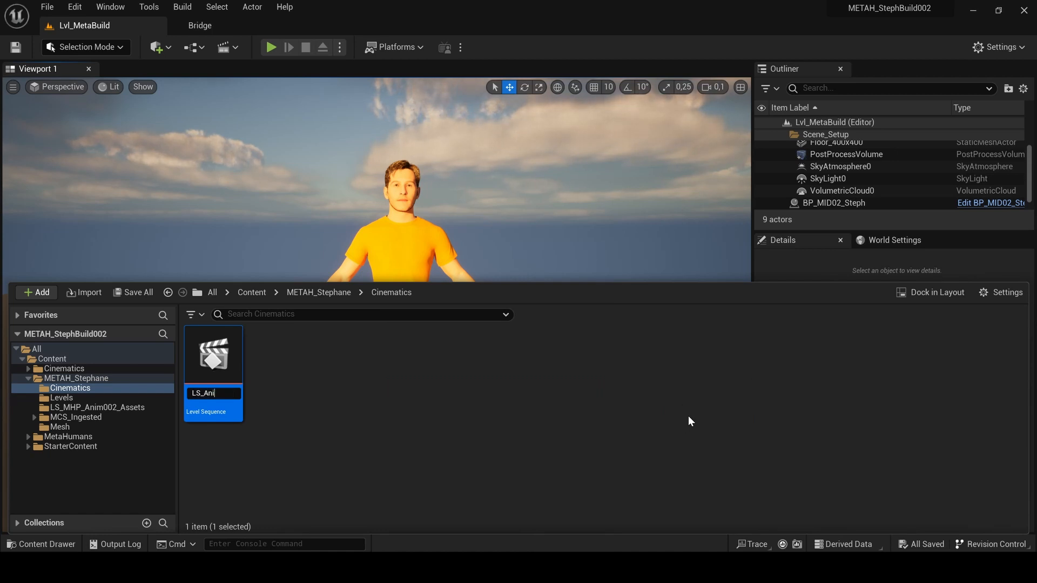
{"action": "type", "text": "m"}
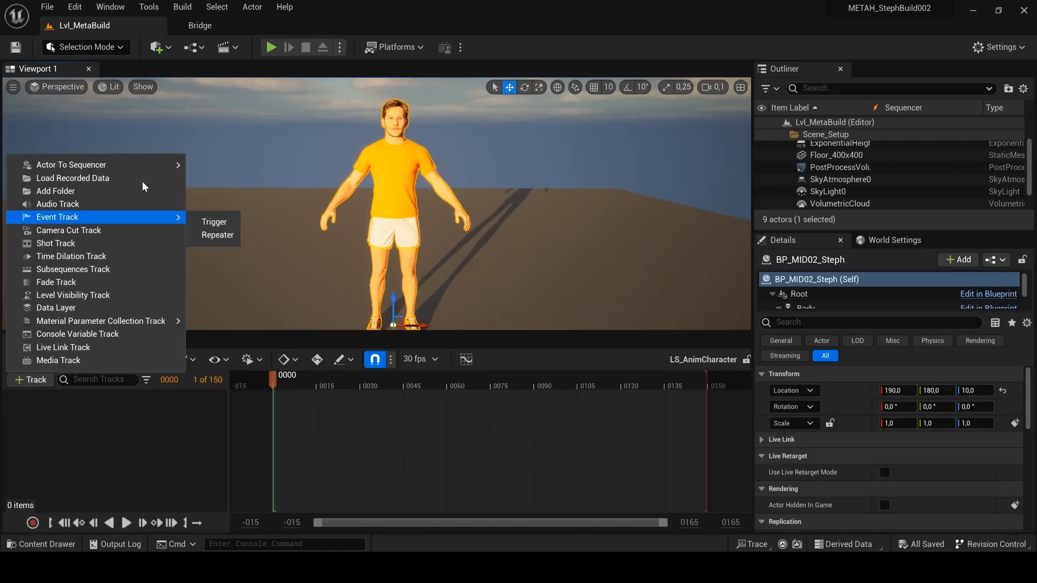
Add the BP_MID02_Steph actor to the sequence and expand MetaHuman_ControlRig to examine its body controls
{"action": "mouse_move", "coordinate": [70, 165]}
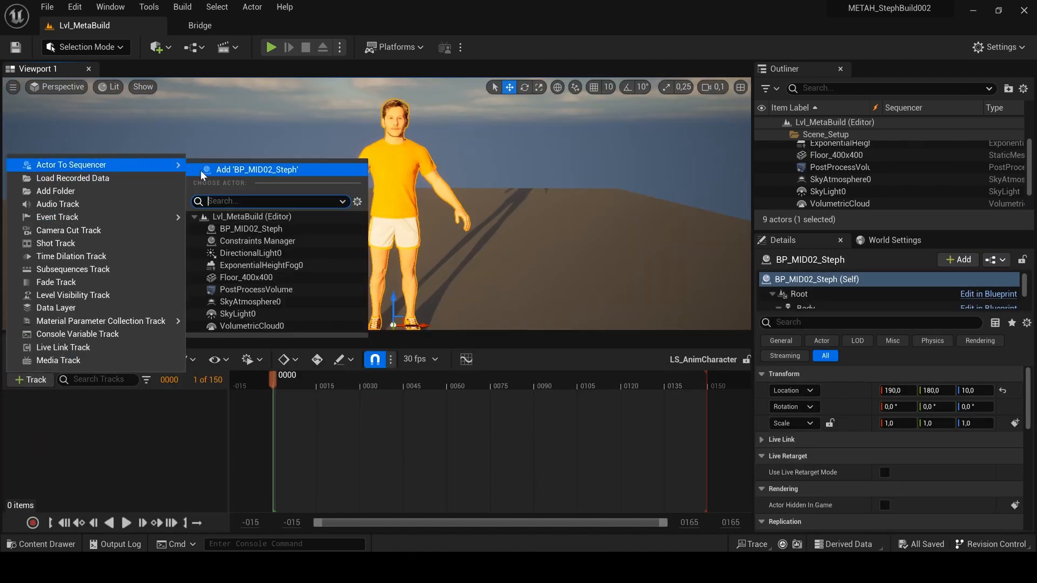
{"action": "left_click", "coordinate": [261, 170]}
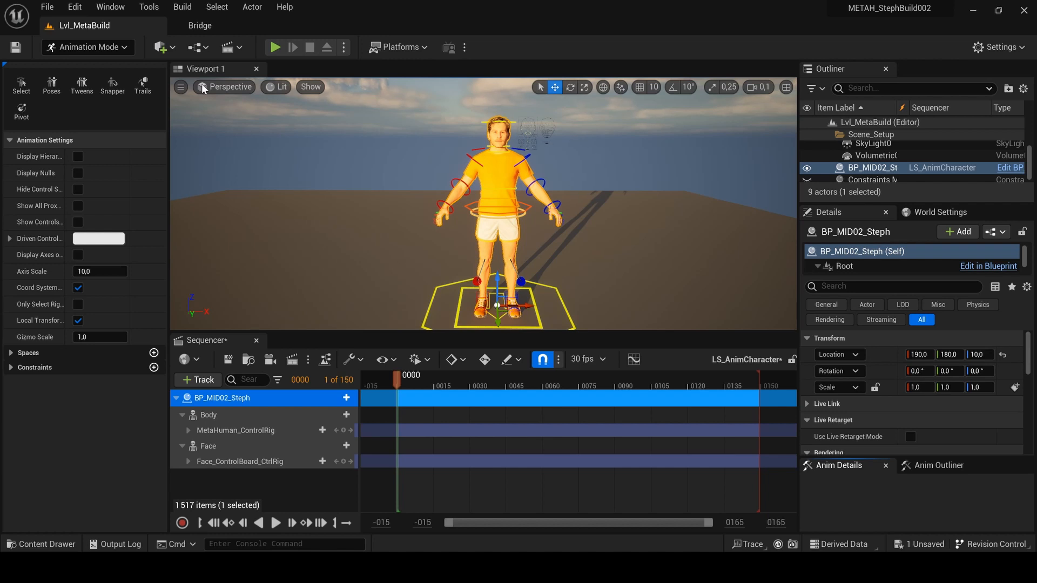
{"action": "double_click", "coordinate": [235, 430]}
{"action": "scroll", "coordinate": [278, 473], "scroll_direction": "down", "scroll_amount": 2}
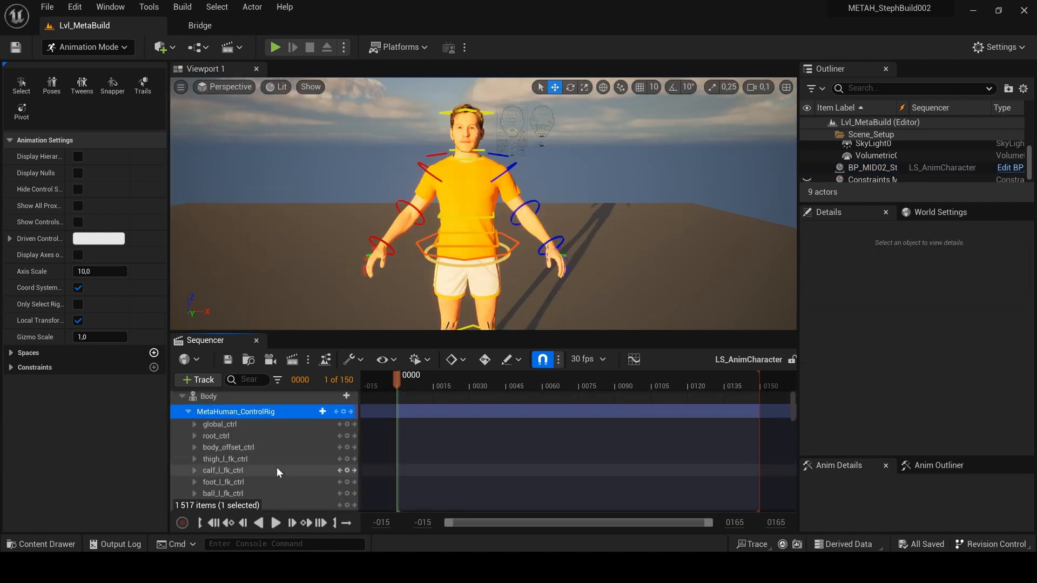
{"action": "scroll", "coordinate": [238, 431], "scroll_direction": "down", "scroll_amount": 2}
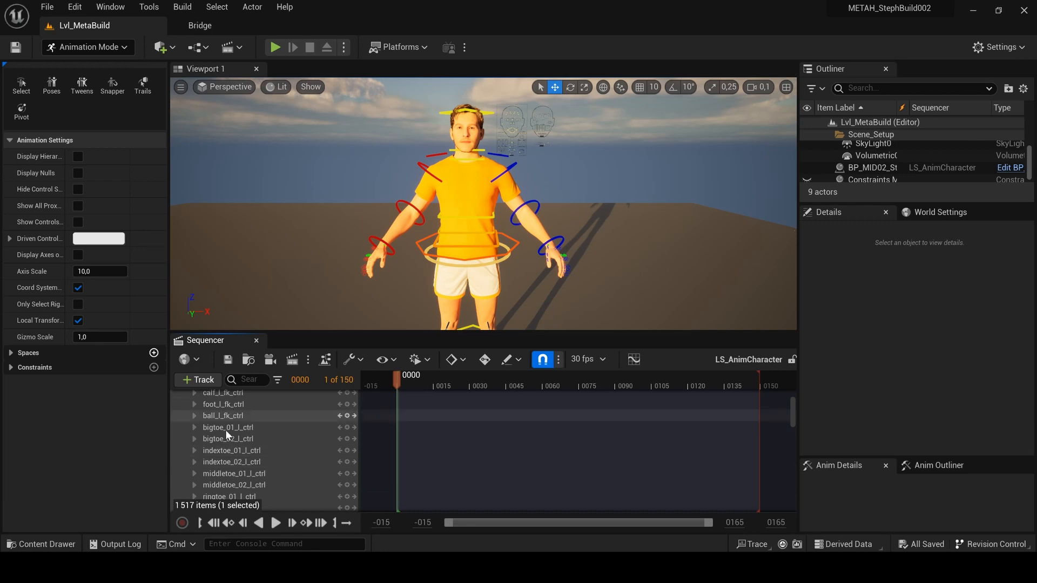
{"action": "scroll", "coordinate": [227, 435], "scroll_direction": "up", "scroll_amount": 4}
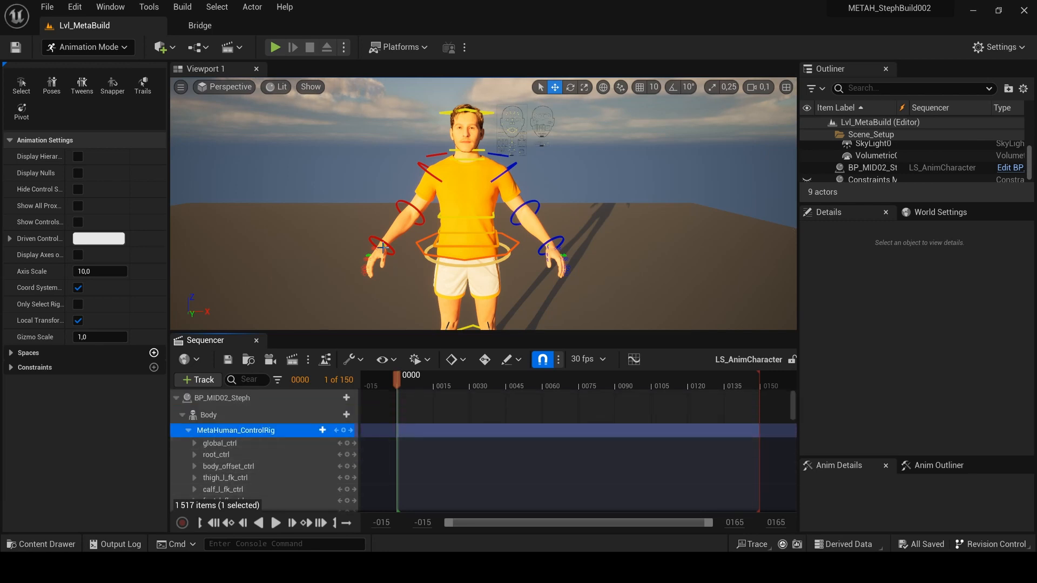
Try posing the character's arms by rotating the arm FK controls in local coordinates
{"action": "left_click", "coordinate": [404, 204]}
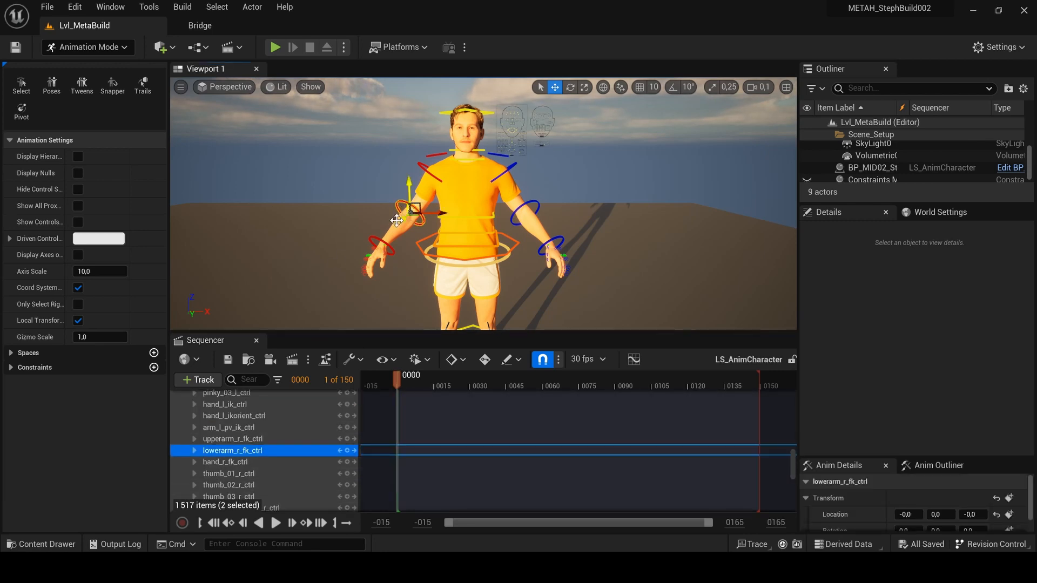
{"action": "left_click", "coordinate": [603, 87]}
{"action": "left_click_drag", "start_coordinate": [397, 216], "coordinate": [432, 199]}
{"action": "left_click_drag", "start_coordinate": [431, 199], "coordinate": [435, 195]}
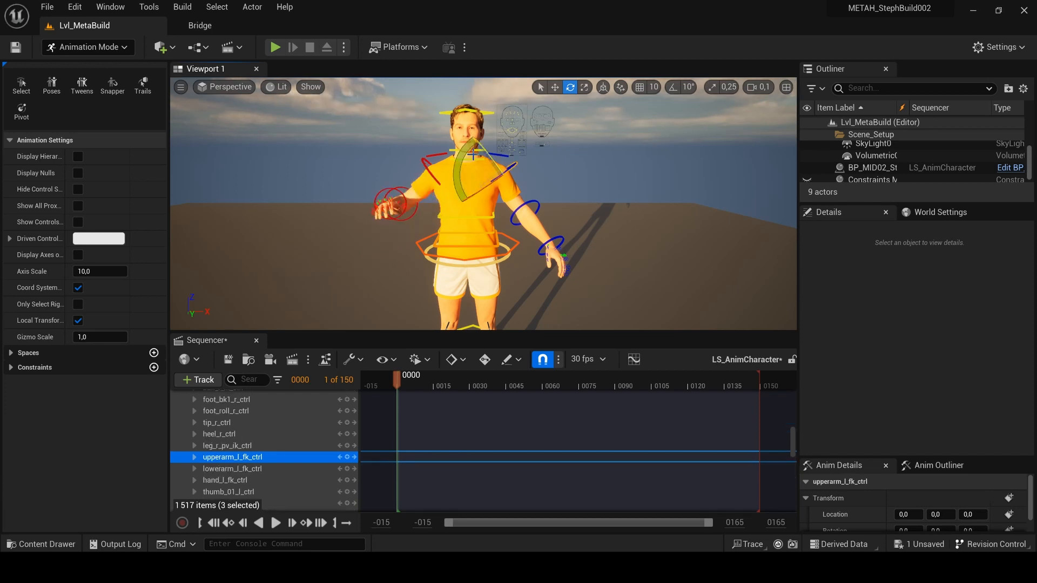
{"action": "mouse_move", "coordinate": [465, 150]}
{"action": "left_mouse_down"}
{"action": "mouse_move", "coordinate": [443, 189]}
{"action": "mouse_move", "coordinate": [465, 149]}
{"action": "left_mouse_up"}
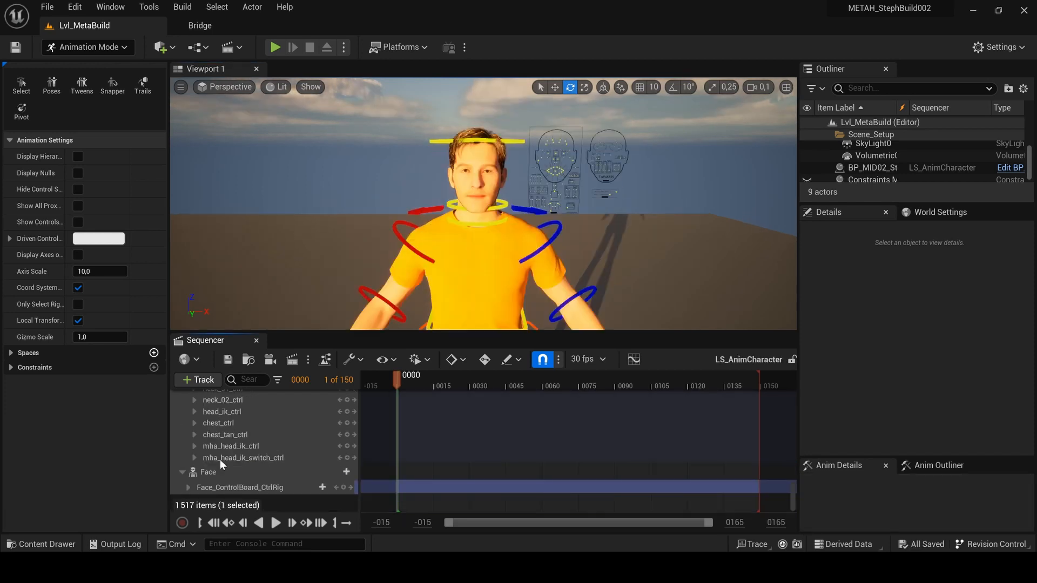
Select Face_ControlBoard_CtrlRig, test its mouth control and undo that move, and shift the eye control sideways
{"action": "left_click", "coordinate": [208, 487]}
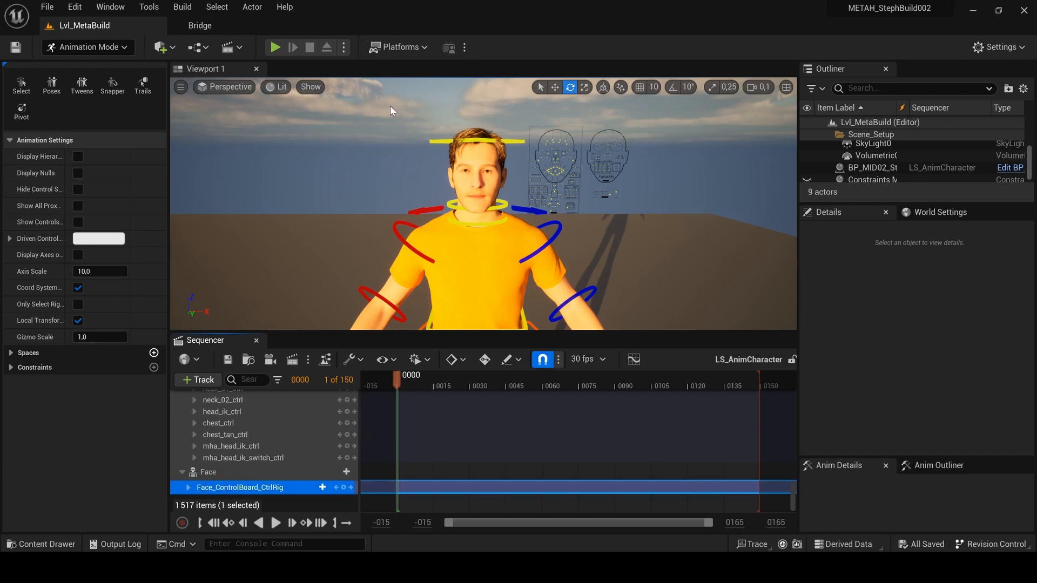
{"action": "key", "text": "f"}
{"action": "middle_click_drag", "start_coordinate": [419, 133], "coordinate": [403, 191]}
{"action": "left_click_drag", "start_coordinate": [484, 223], "coordinate": [483, 219], "text": "alt"}
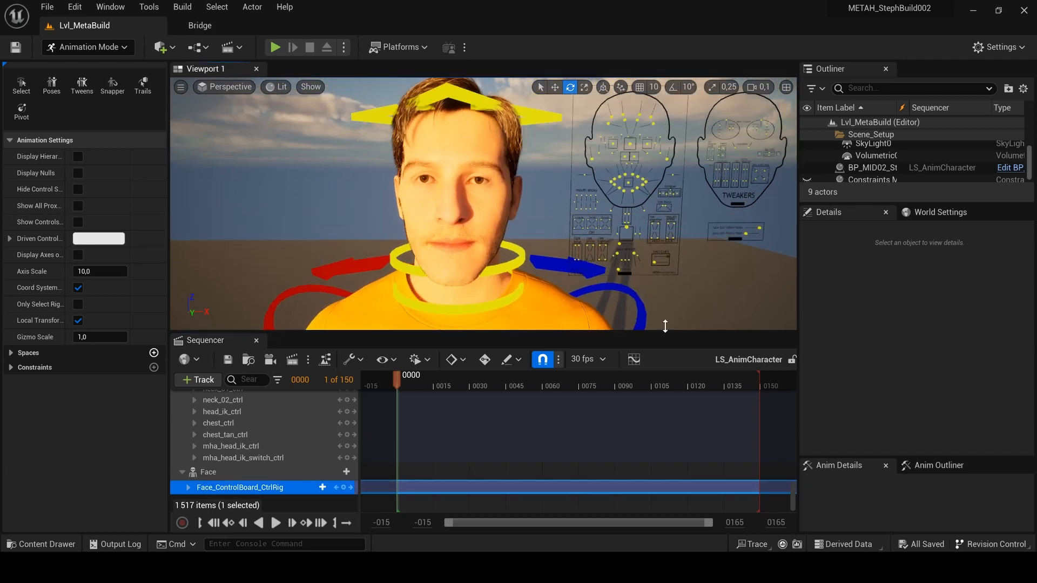
{"action": "left_click", "coordinate": [628, 182]}
{"action": "key", "text": "w"}
{"action": "mouse_move", "coordinate": [628, 182]}
{"action": "left_mouse_down"}
{"action": "mouse_move", "coordinate": [639, 177]}
{"action": "mouse_move", "coordinate": [616, 187]}
{"action": "mouse_move", "coordinate": [614, 177]}
{"action": "mouse_move", "coordinate": [640, 205]}
{"action": "mouse_move", "coordinate": [621, 179]}
{"action": "left_mouse_up"}
{"action": "key", "text": "ctrl+z"}
{"action": "left_click_drag", "start_coordinate": [630, 144], "coordinate": [643, 144]}
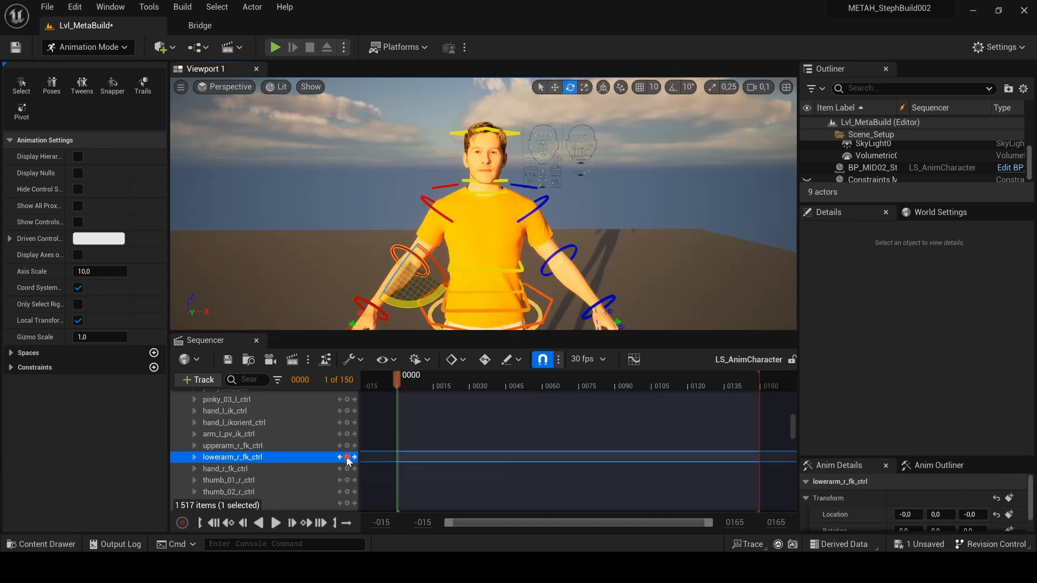
Key lowerarm_r_fk_ctrl at frame 0, with the right forearm bent up at frame 39, and with it swung outward at frame 85
{"action": "left_click", "coordinate": [347, 457]}
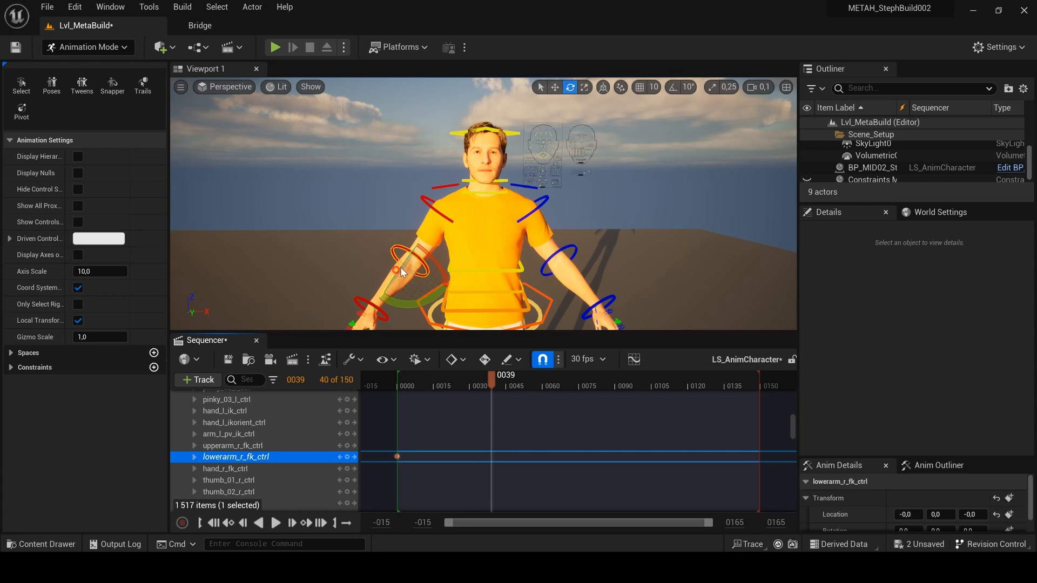
{"action": "left_click_drag", "start_coordinate": [401, 272], "coordinate": [390, 302]}
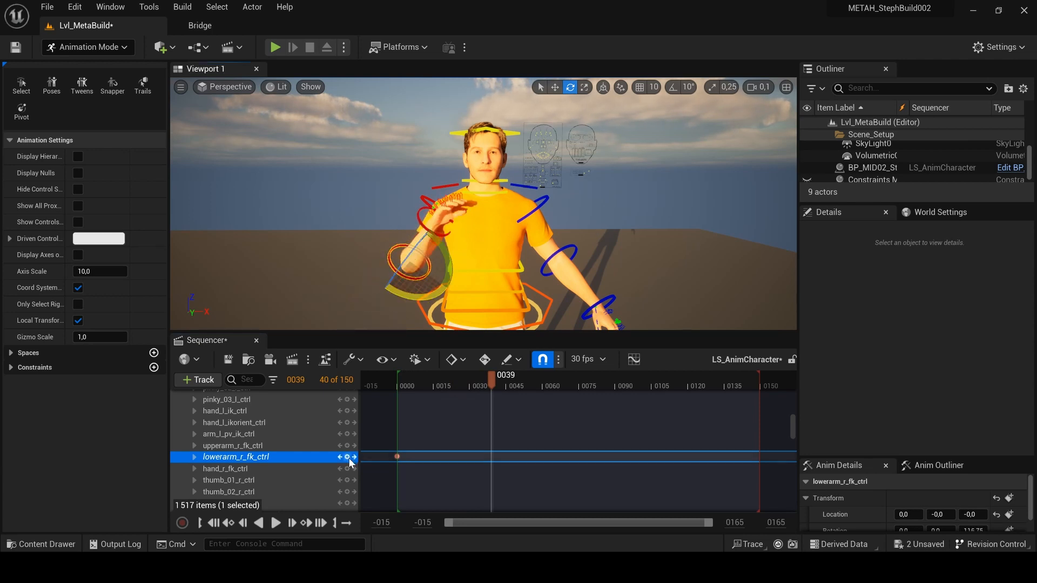
{"action": "left_click", "coordinate": [348, 457]}
{"action": "left_click_drag", "start_coordinate": [448, 257], "coordinate": [454, 321]}
{"action": "left_click", "coordinate": [348, 457]}
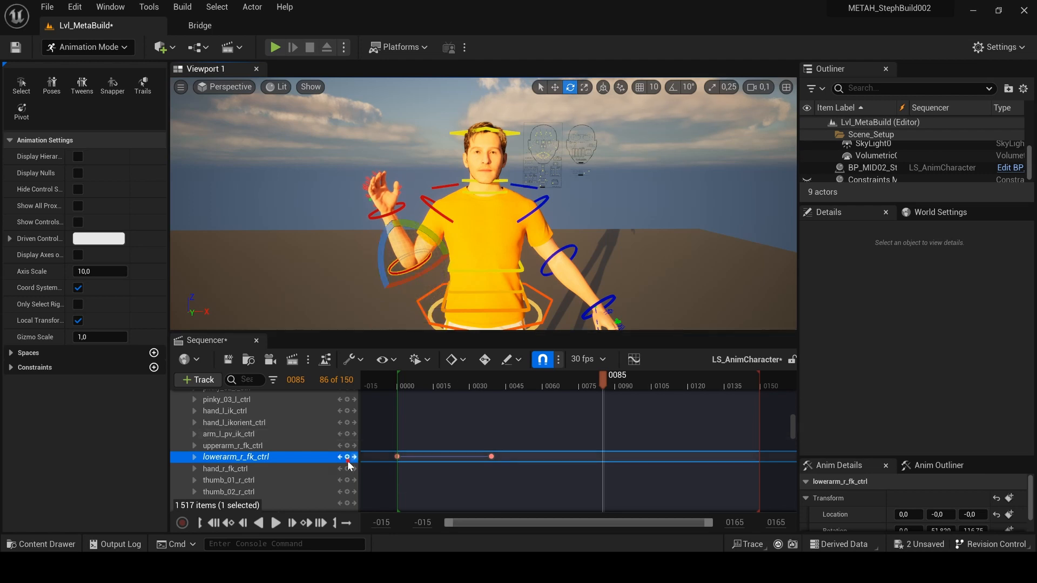
Rotate the right forearm slightly at frame 105, key lowerarm_r_fk_ctrl there, and scrub the timeline to review the arm motion
{"action": "left_click", "coordinate": [622, 382]}
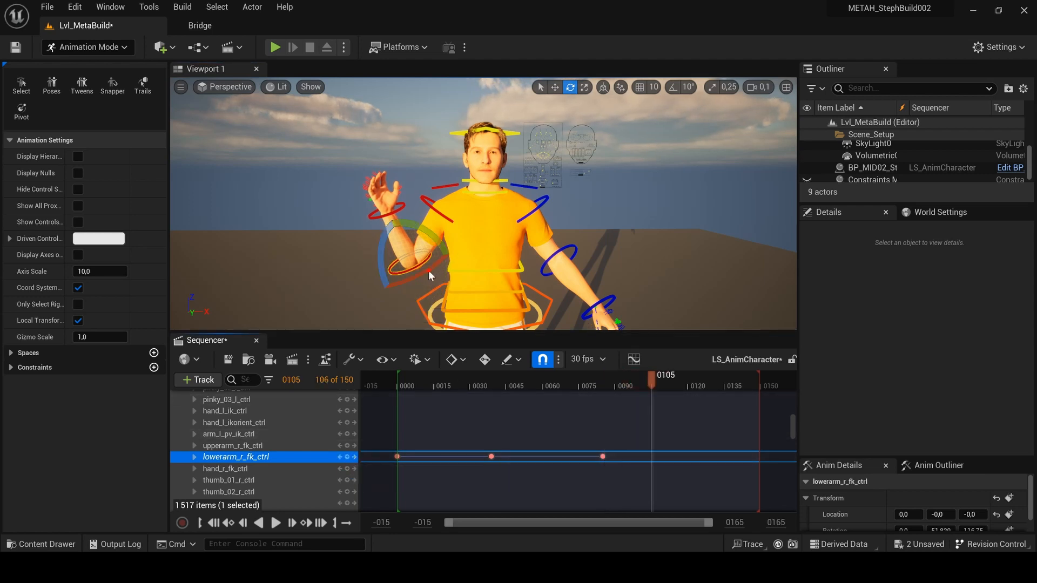
{"action": "left_click_drag", "start_coordinate": [429, 276], "coordinate": [421, 291]}
{"action": "left_click_drag", "start_coordinate": [410, 236], "coordinate": [408, 235]}
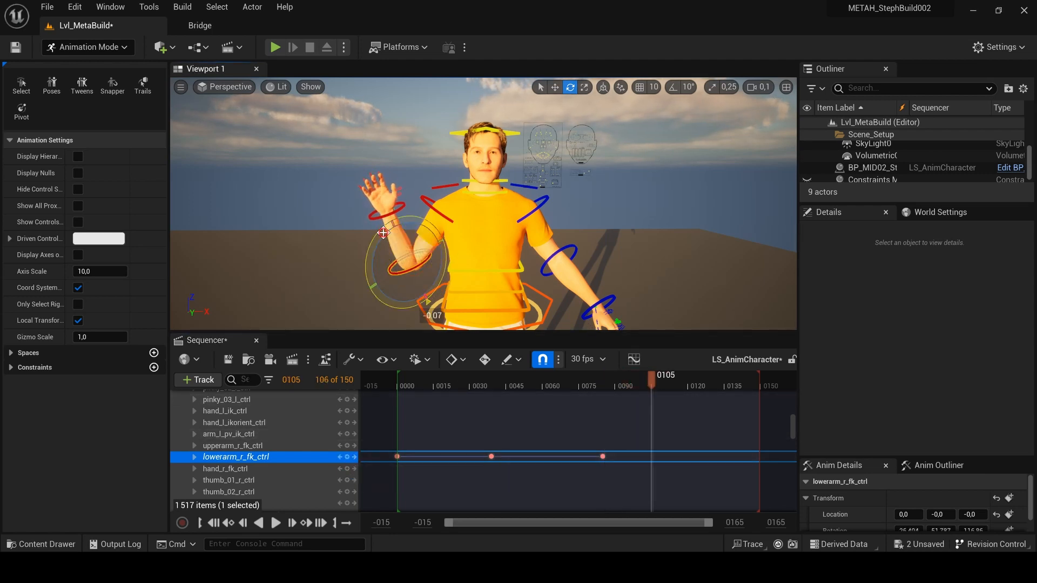
{"action": "left_click", "coordinate": [347, 457]}
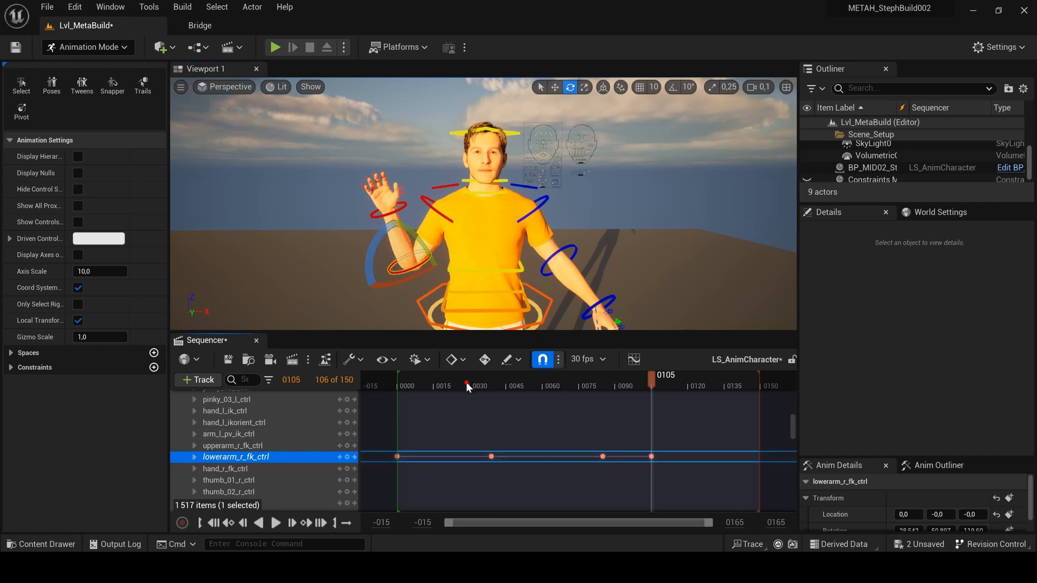
{"action": "left_click_drag", "start_coordinate": [468, 381], "coordinate": [404, 385]}
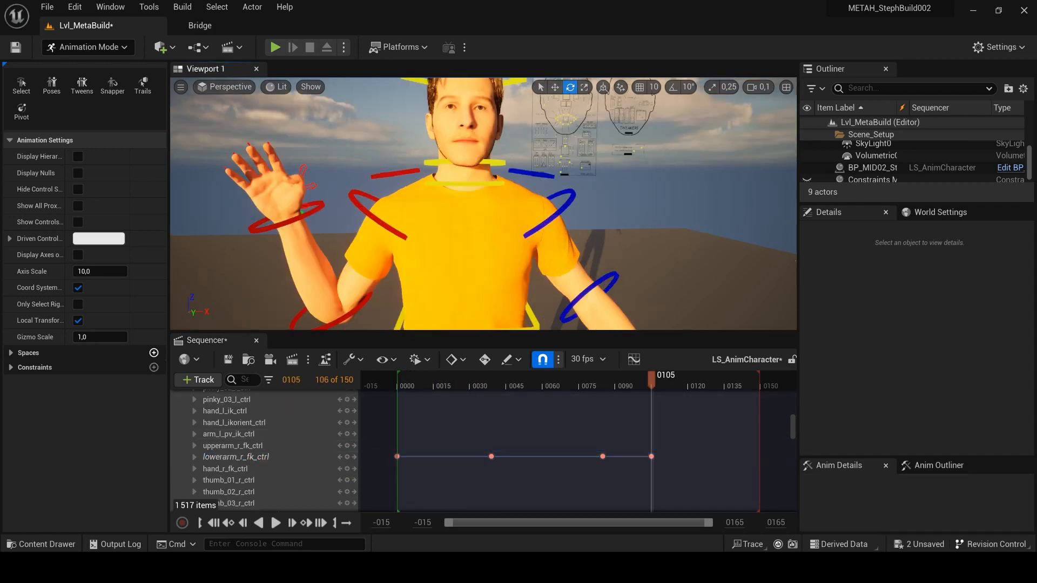
Select pinky_03_r_ctrl, frame it, and examine the right hand's finger controls from different angles
{"action": "left_click", "coordinate": [227, 169]}
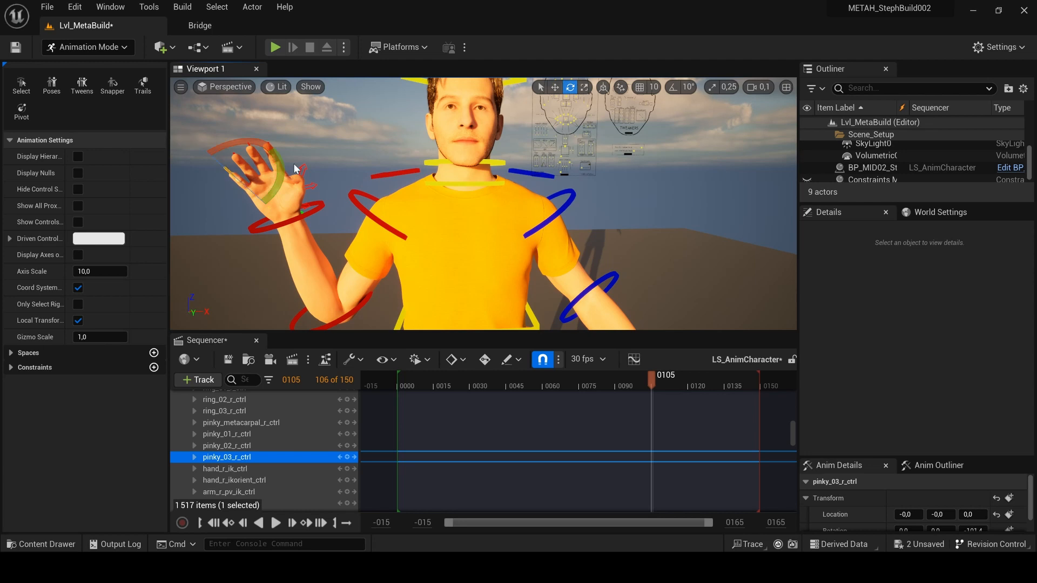
{"action": "key", "text": "f"}
{"action": "left_click_drag", "start_coordinate": [568, 240], "coordinate": [453, 256], "text": "alt"}
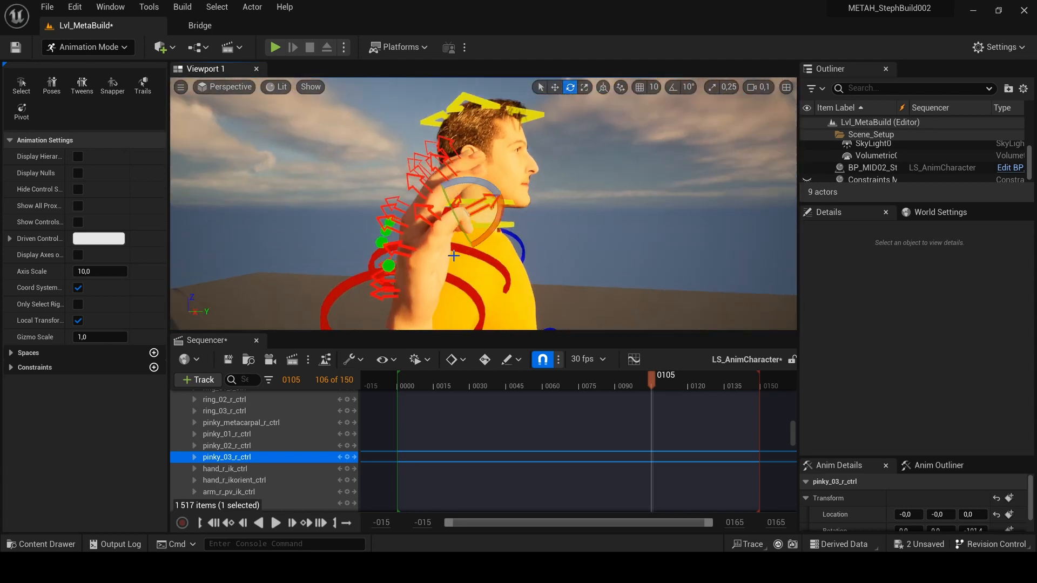
{"action": "left_click_drag", "start_coordinate": [464, 227], "coordinate": [562, 222], "text": "alt"}
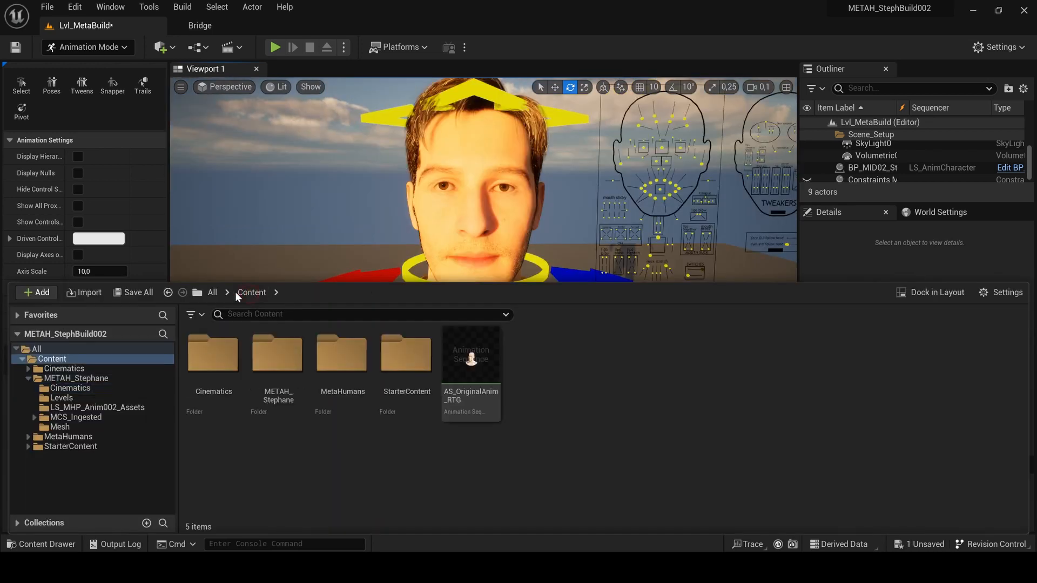
Find MH_CR_Picker in the MetaHumans/Common/Common/Utilities content folder and run it as an editor utility widget
{"action": "double_click", "coordinate": [341, 353]}
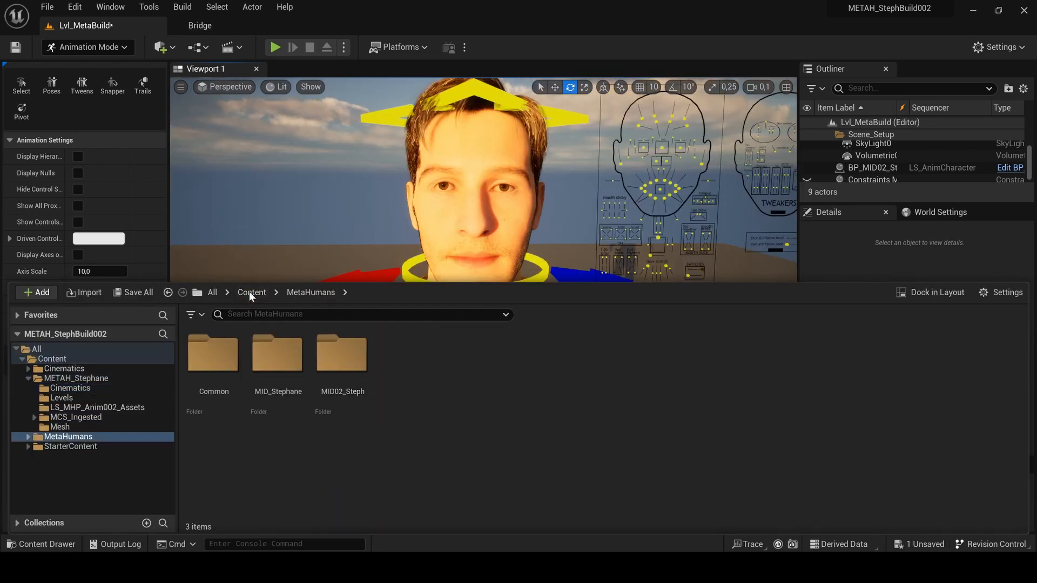
{"action": "double_click", "coordinate": [224, 353]}
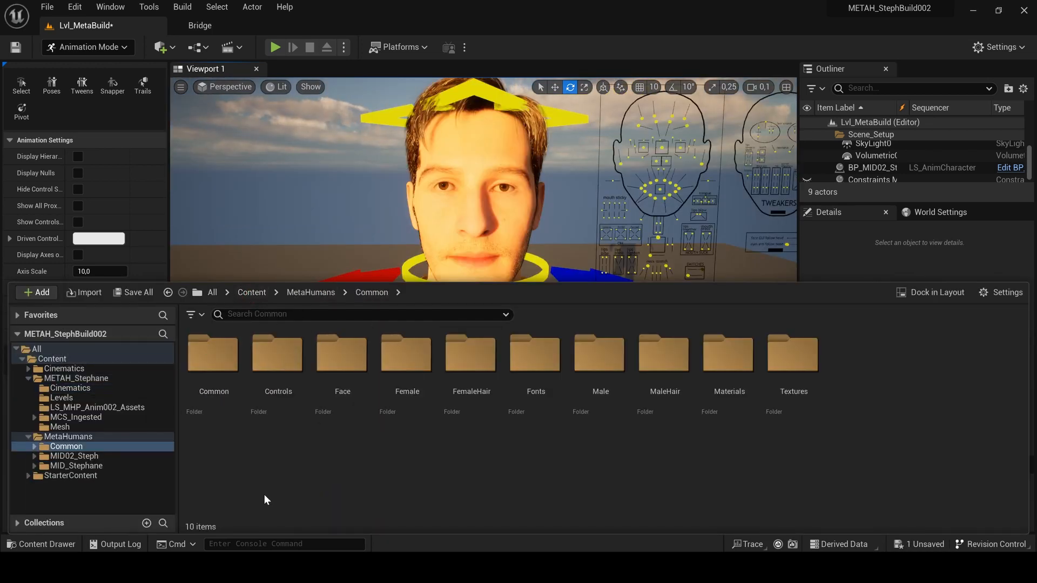
{"action": "double_click", "coordinate": [206, 371]}
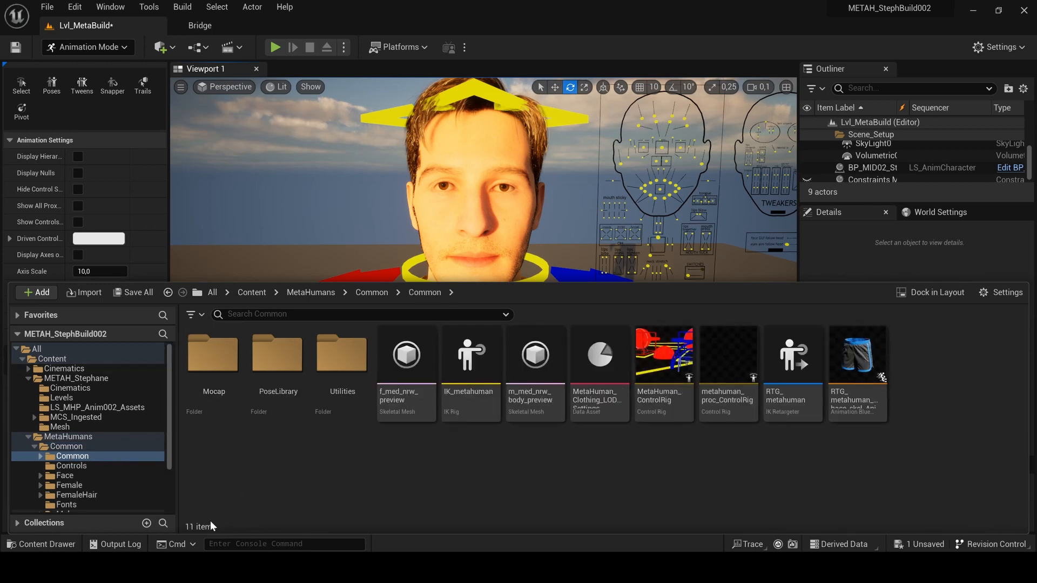
{"action": "double_click", "coordinate": [341, 354]}
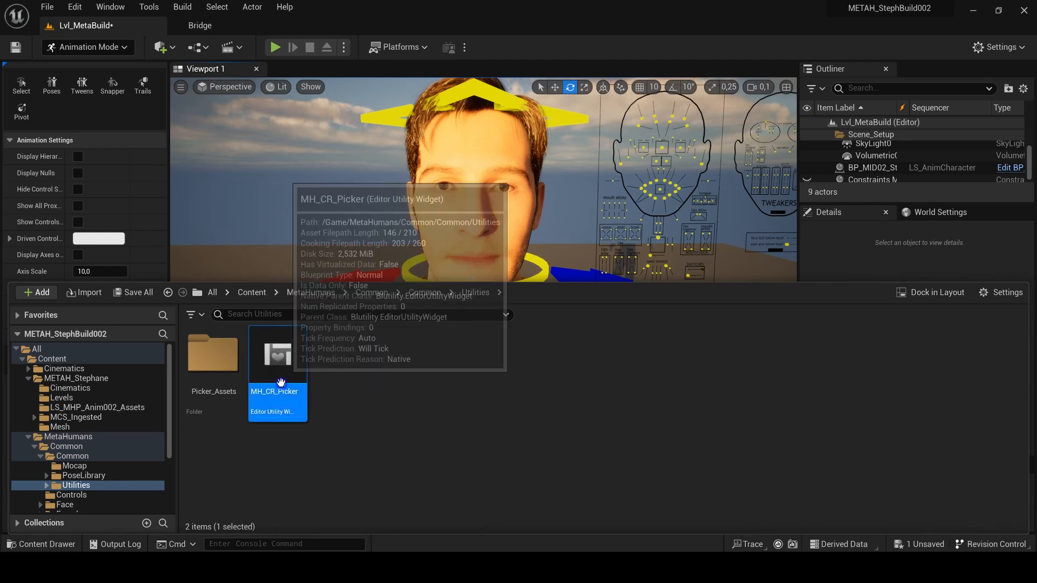
{"action": "right_click", "coordinate": [281, 380]}
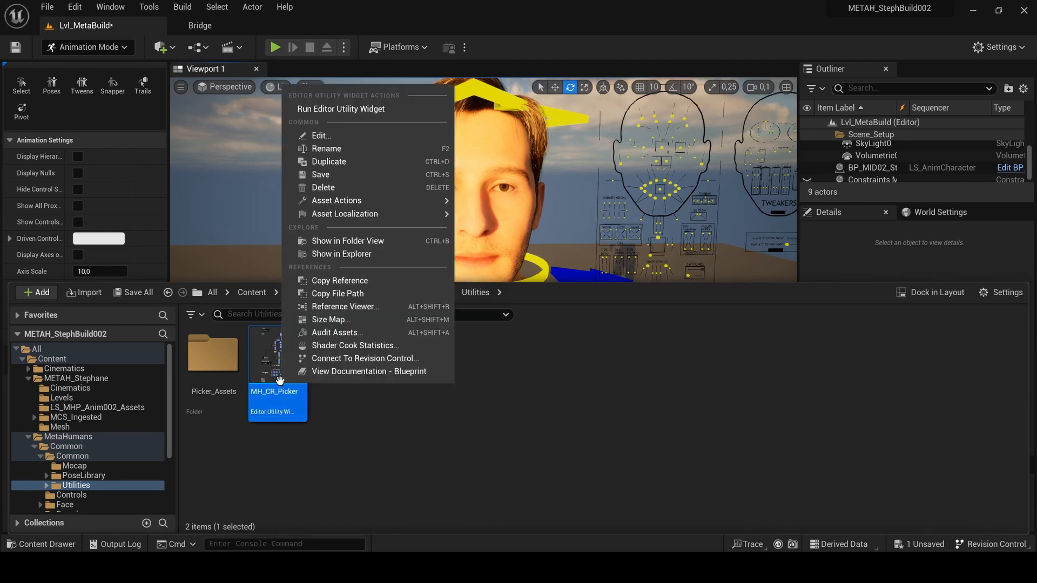
{"action": "left_click", "coordinate": [373, 109]}
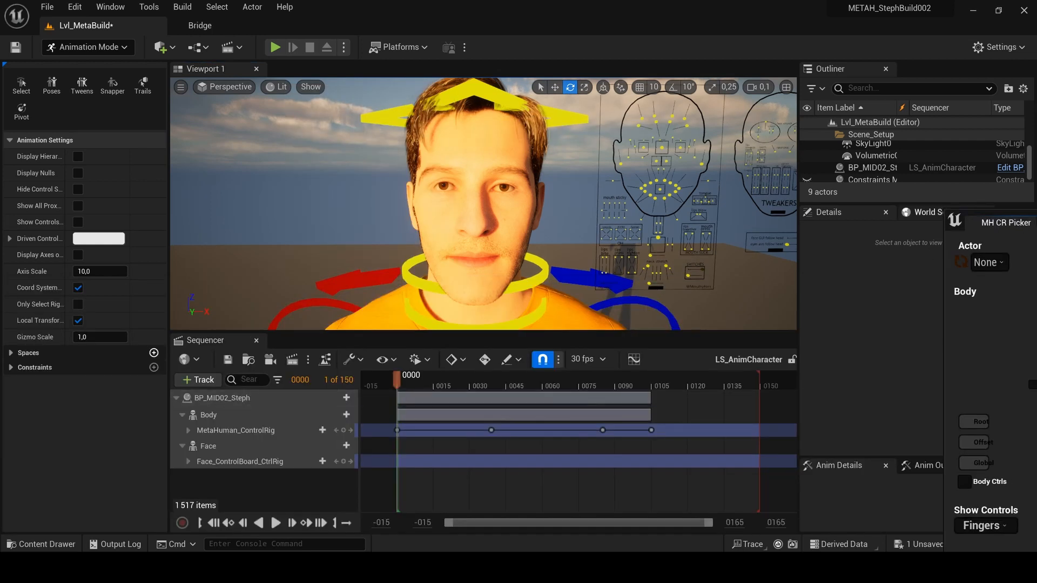
Reposition and enlarge the MH CR Picker window to examine its body and finger controls
{"action": "left_click_drag", "start_coordinate": [999, 223], "coordinate": [812, 130]}
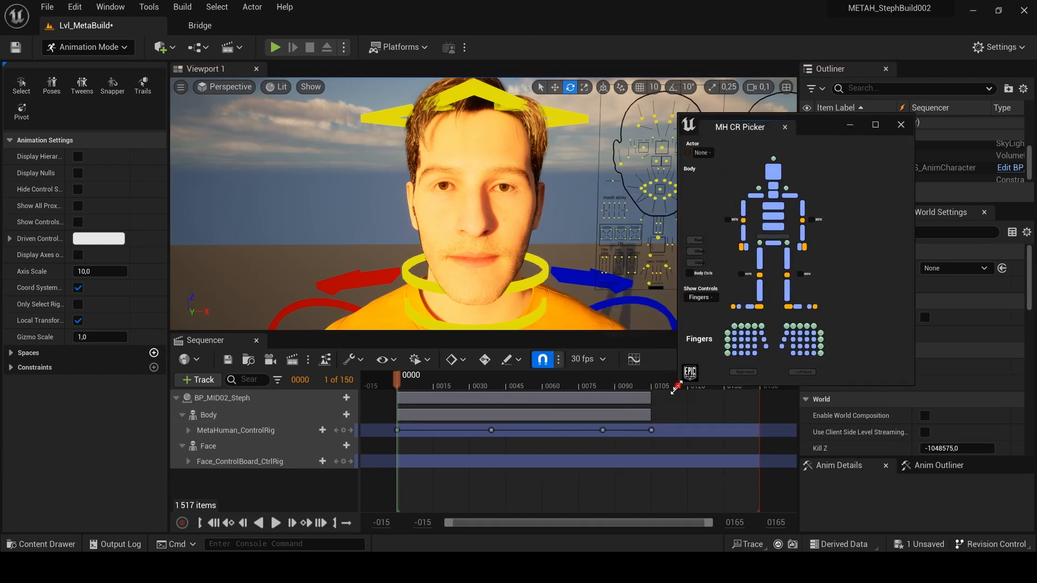
{"action": "left_click_drag", "start_coordinate": [677, 381], "coordinate": [508, 532]}
{"action": "left_click_drag", "start_coordinate": [699, 131], "coordinate": [787, 98]}
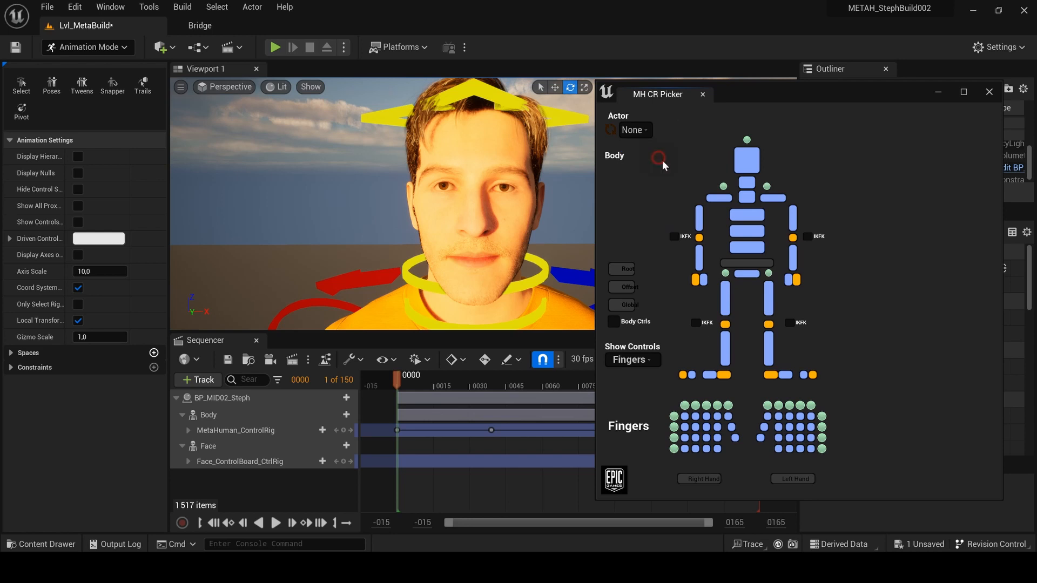
{"action": "left_click_drag", "start_coordinate": [738, 96], "coordinate": [741, 90]}
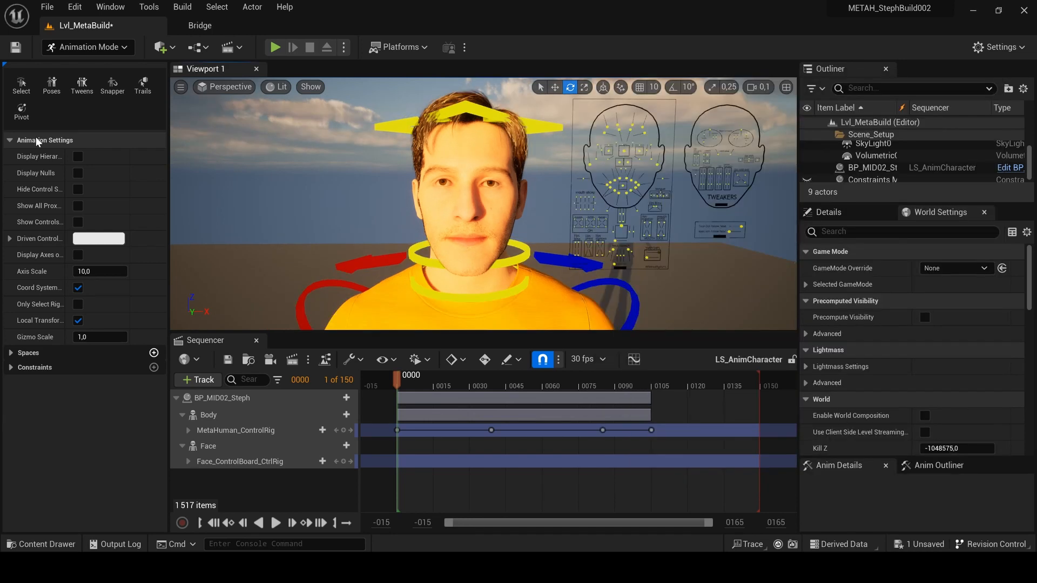
Open the Control Rig Pose library and browse to the MetaHumans/Common/Common folder
{"action": "left_click", "coordinate": [48, 91]}
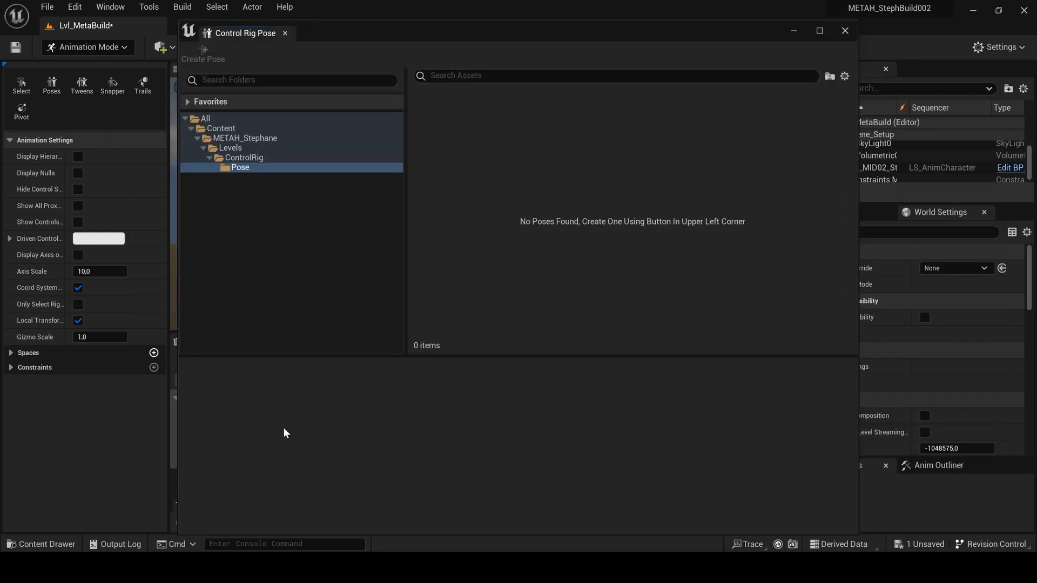
{"action": "left_click", "coordinate": [228, 131]}
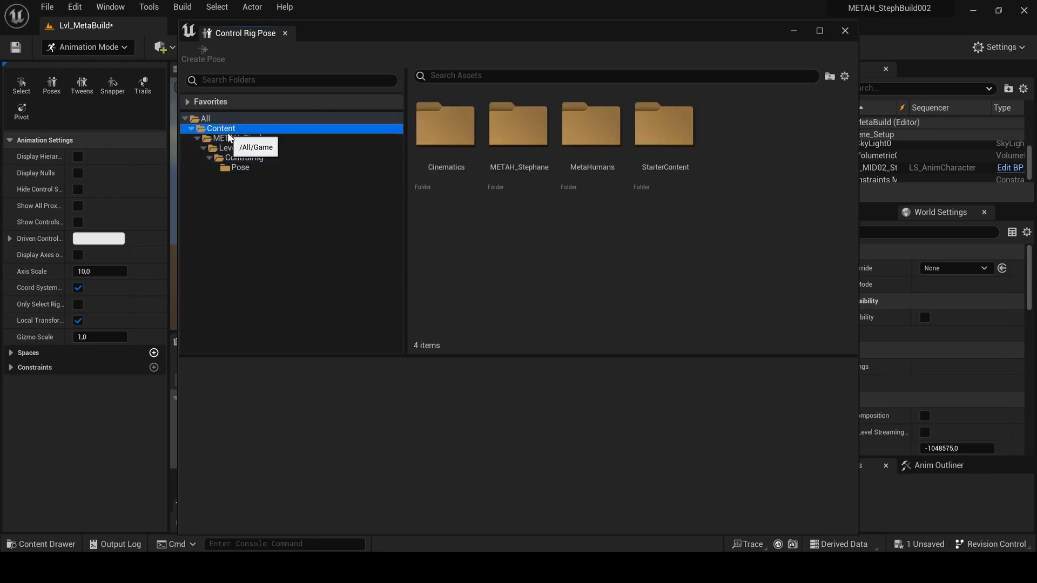
{"action": "left_click", "coordinate": [244, 138]}
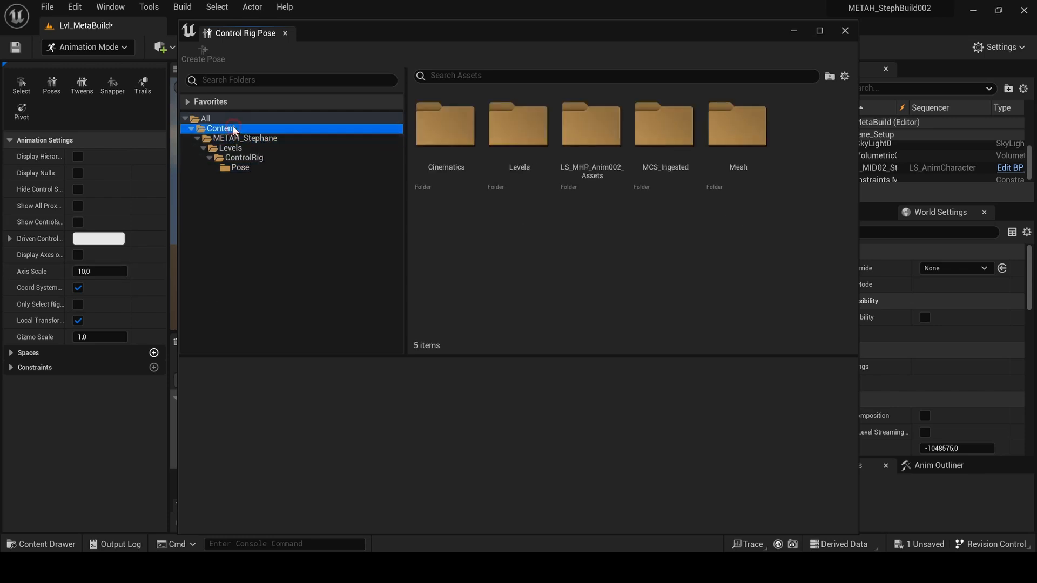
{"action": "left_click", "coordinate": [232, 128]}
{"action": "double_click", "coordinate": [594, 124]}
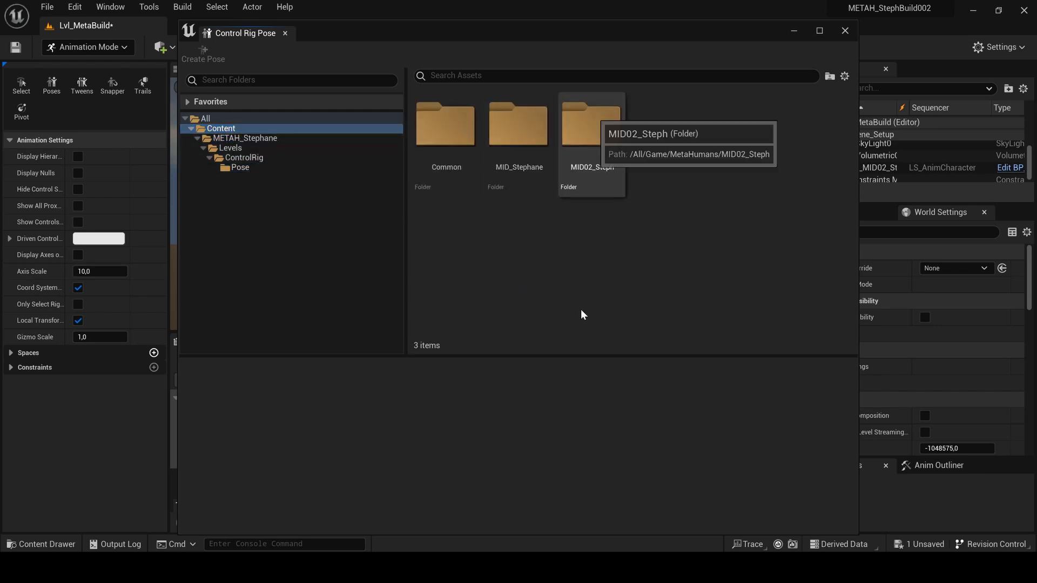
{"action": "left_click", "coordinate": [430, 138]}
{"action": "left_click", "coordinate": [467, 265]}
{"action": "left_click", "coordinate": [451, 128]}
{"action": "double_click", "coordinate": [451, 127]}
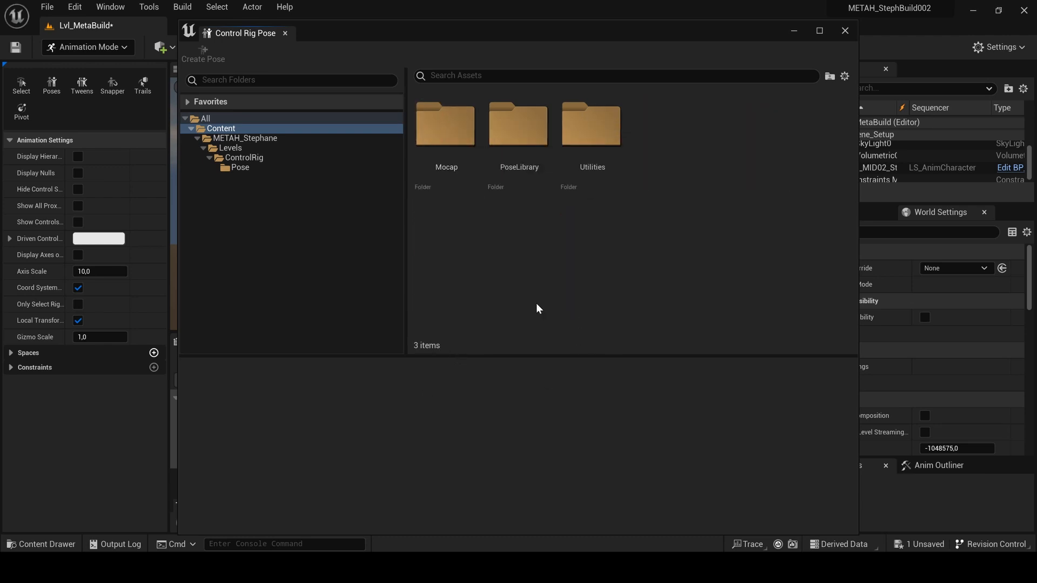
Open the facial expression poses in the PoseLibrary/Face/Expressions folder
{"action": "double_click", "coordinate": [534, 128]}
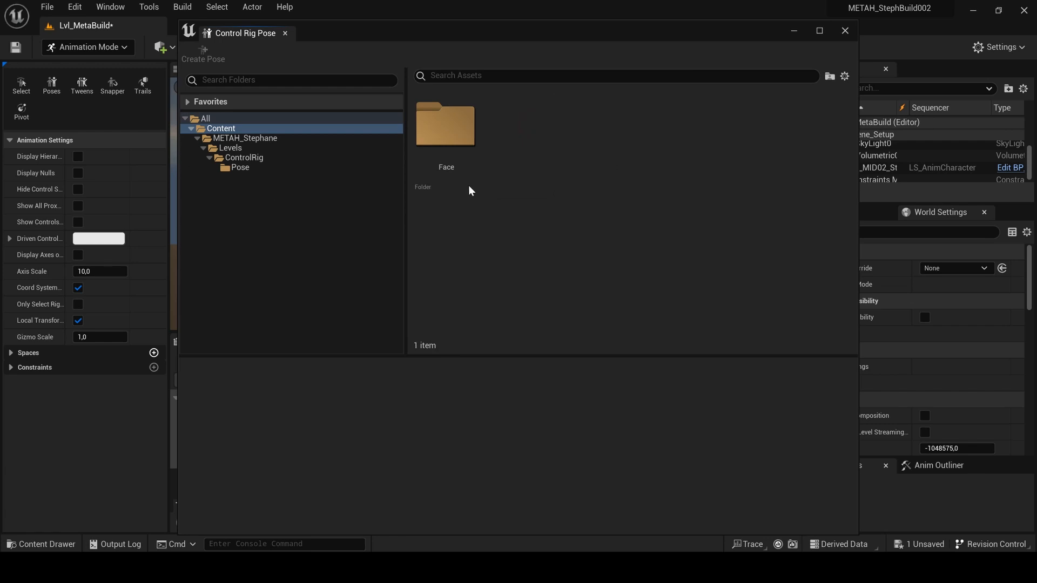
{"action": "double_click", "coordinate": [448, 129]}
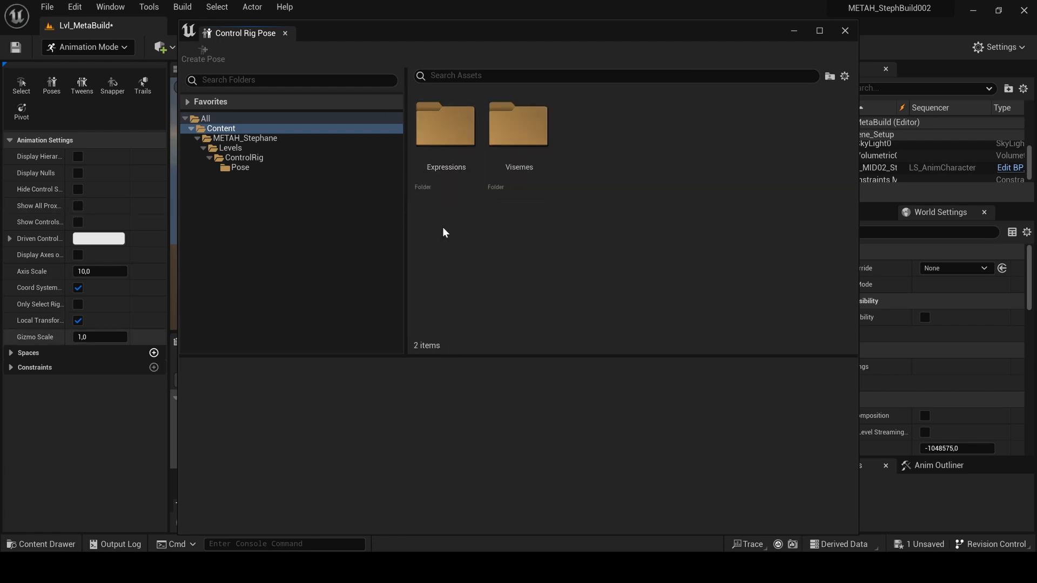
{"action": "left_click", "coordinate": [440, 118]}
{"action": "left_click", "coordinate": [519, 150]}
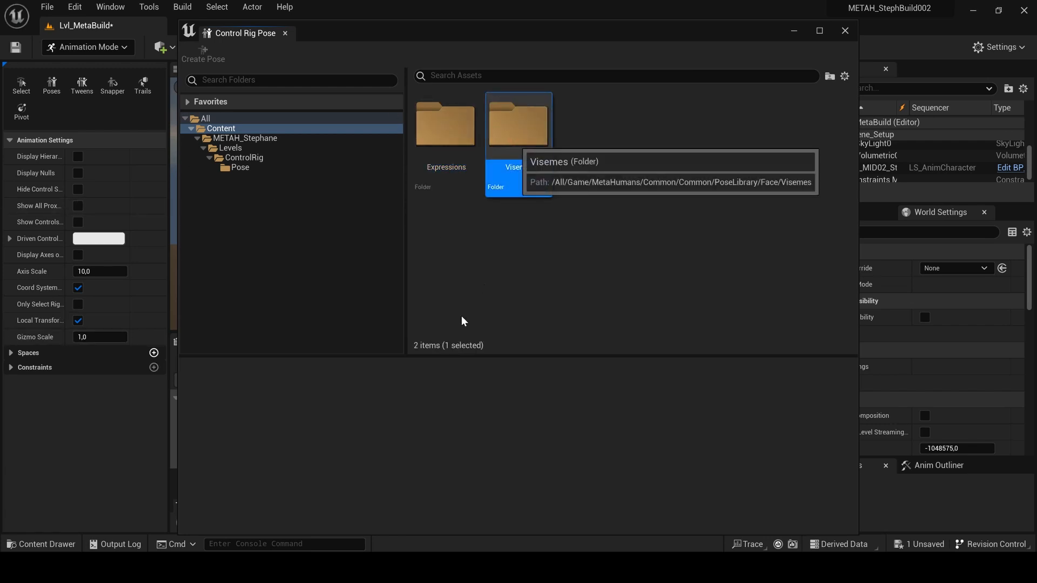
{"action": "left_click", "coordinate": [446, 125]}
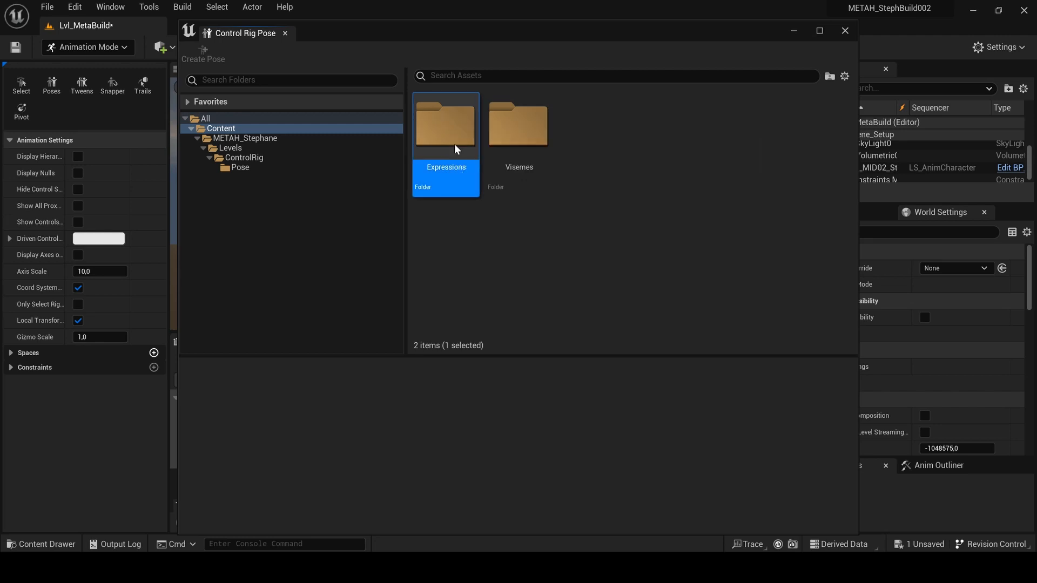
{"action": "double_click", "coordinate": [455, 149]}
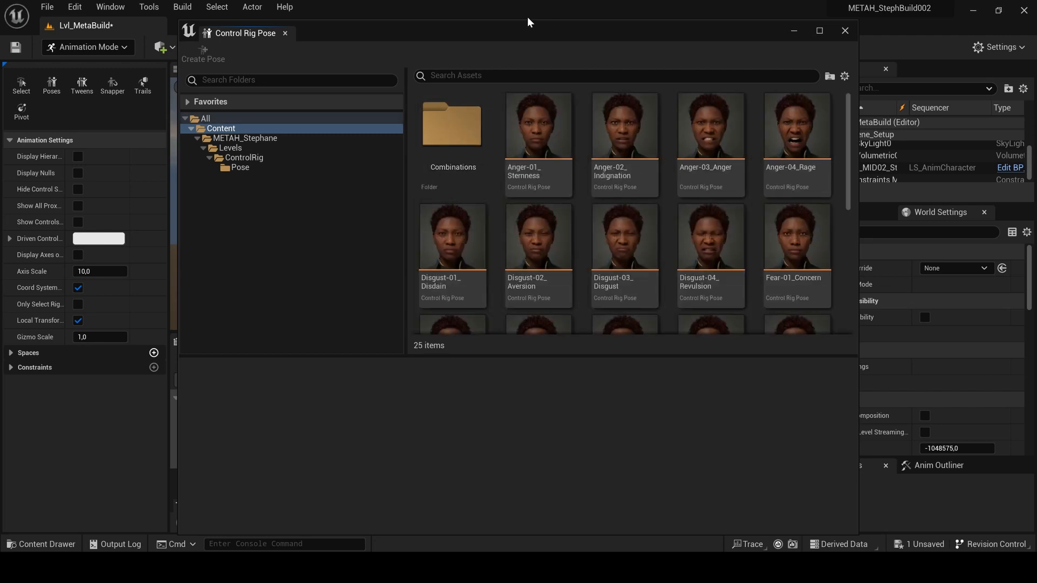
Select the Sadness-04_Grief pose and place the Control Rig Pose window so the character's face stays in view
{"action": "left_click_drag", "start_coordinate": [528, 22], "coordinate": [157, 75]}
{"action": "left_click_drag", "start_coordinate": [375, 75], "coordinate": [297, 42]}
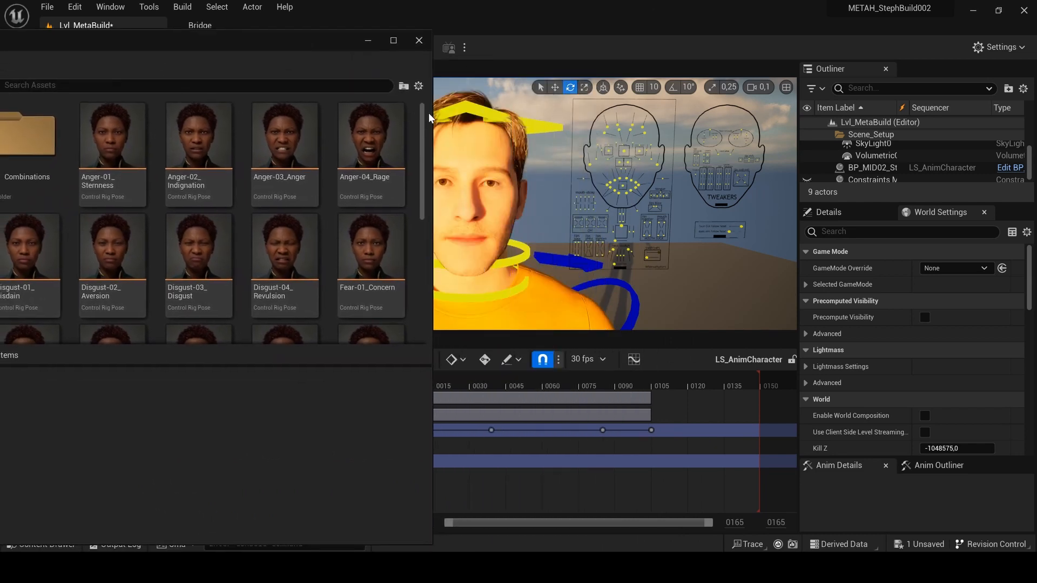
{"action": "left_click_drag", "start_coordinate": [423, 119], "coordinate": [416, 234]}
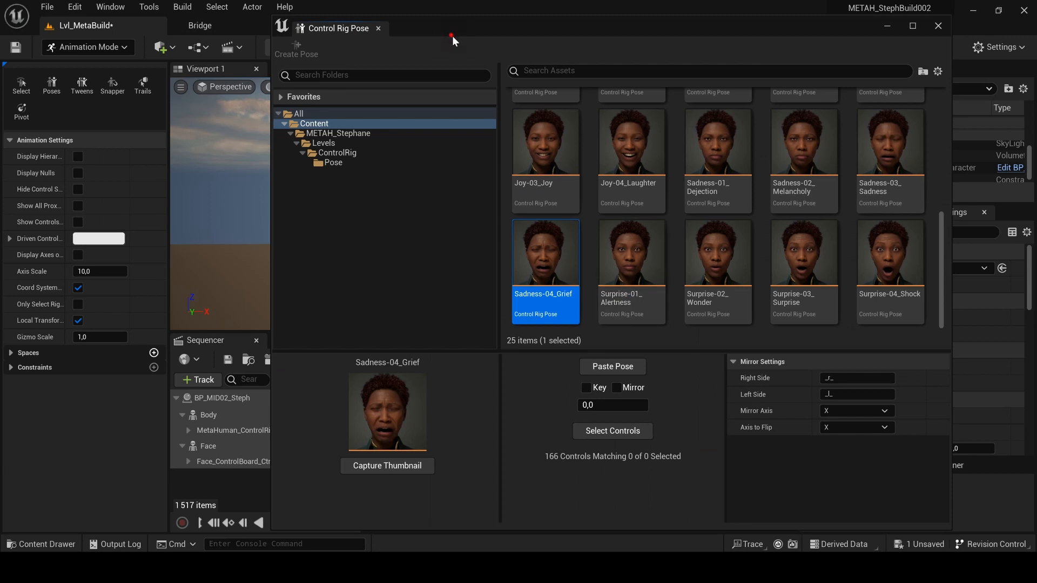
{"action": "left_click_drag", "start_coordinate": [453, 41], "coordinate": [705, 39]}
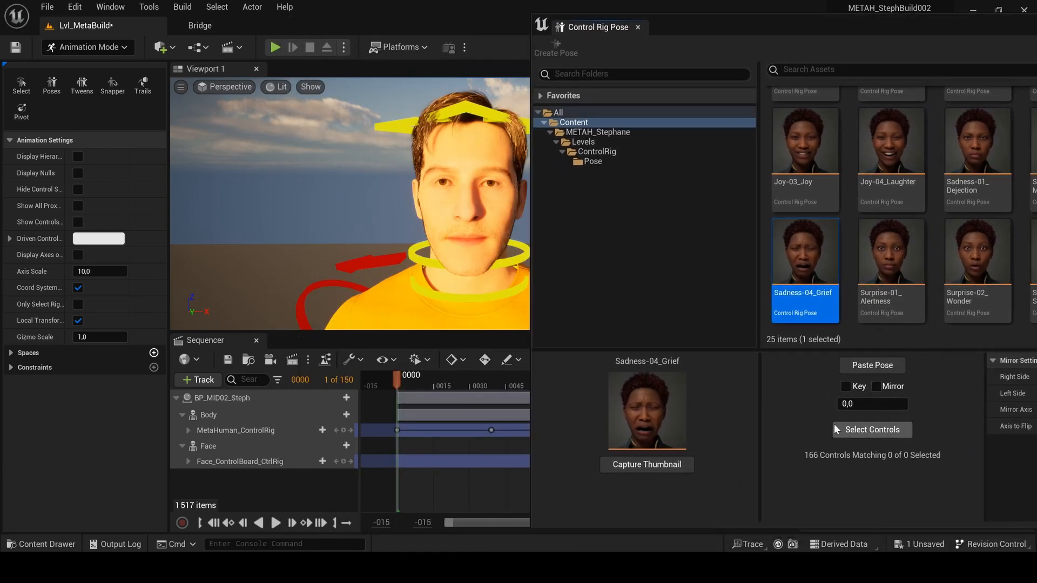
Select the controls matching Sadness-04_Grief, paste the pose onto the character, and move the pose window clear of the face
{"action": "left_click", "coordinate": [873, 430]}
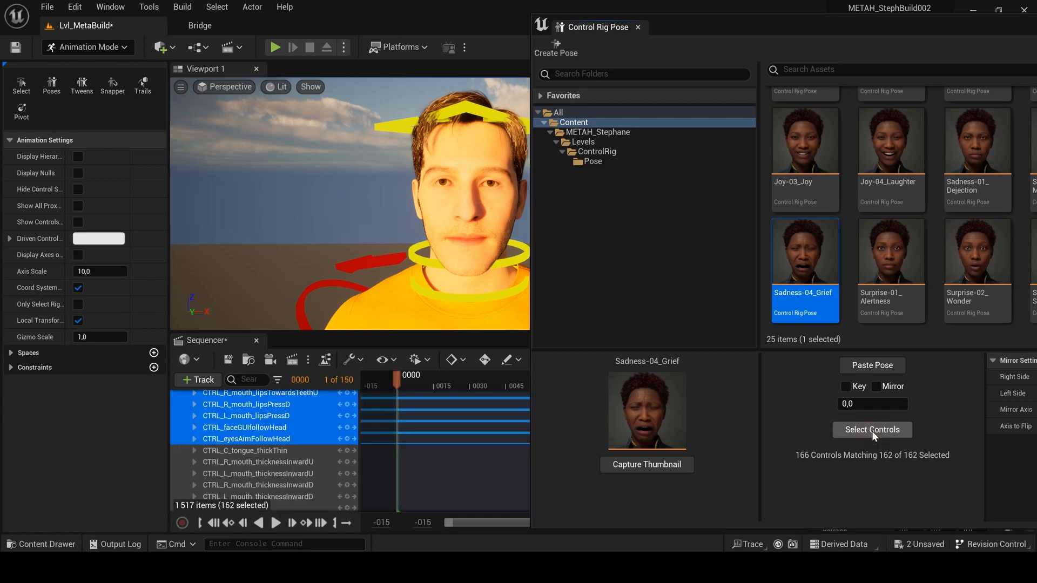
{"action": "left_click", "coordinate": [866, 370]}
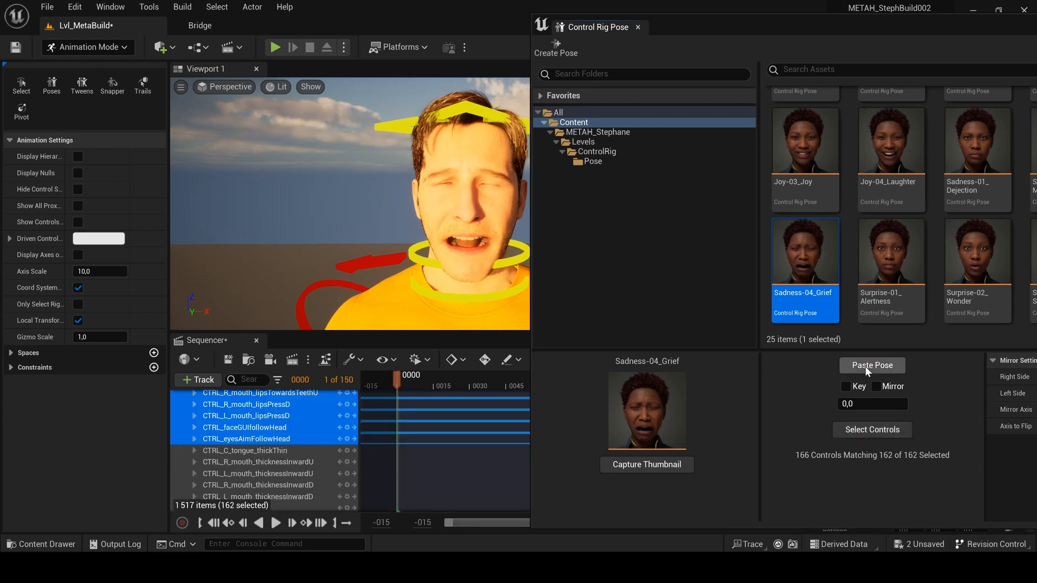
{"action": "left_click_drag", "start_coordinate": [731, 12], "coordinate": [815, 16]}
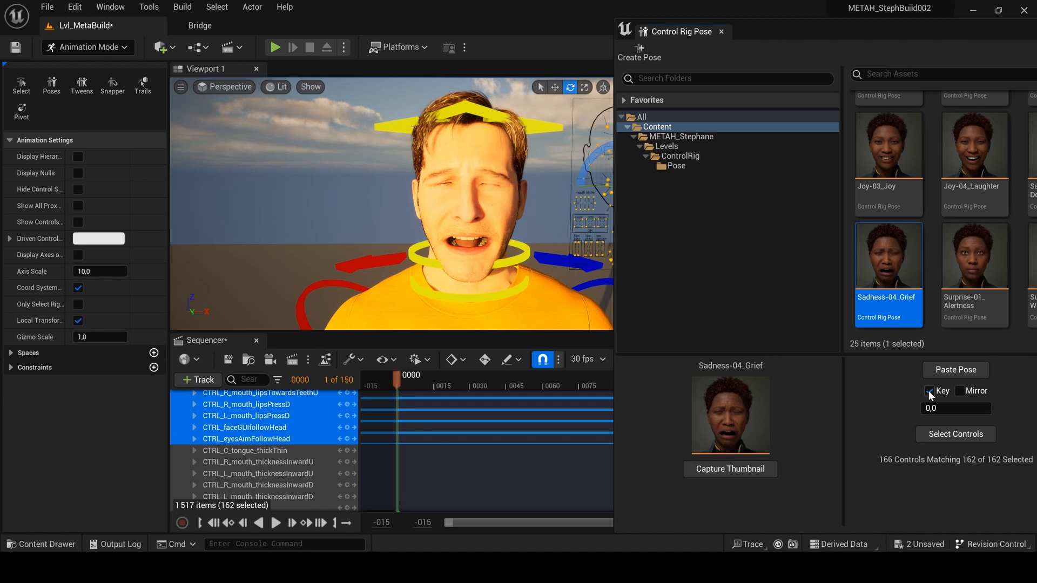
Key the Sadness-04_Grief, Joy-03_Joy and Fear-03_Fear poses on the character's face at frames 0, 15 and 31 respectively
{"action": "left_click", "coordinate": [946, 371]}
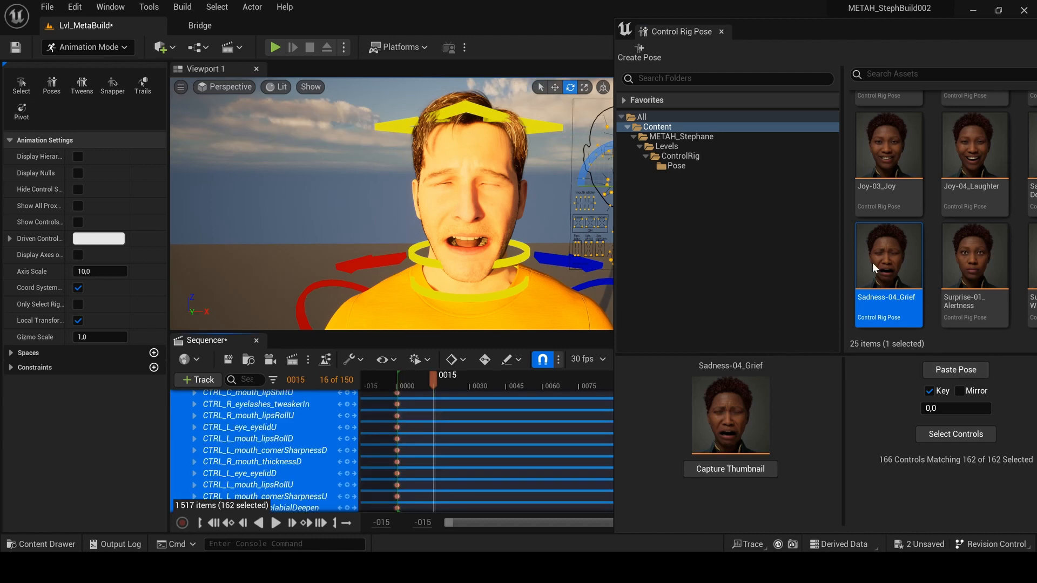
{"action": "left_click", "coordinate": [894, 147]}
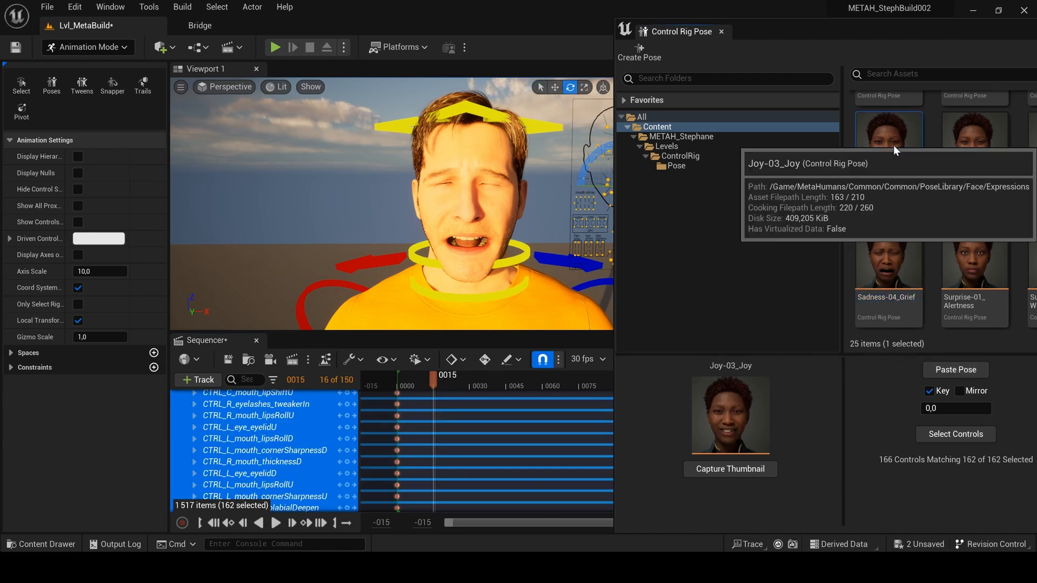
{"action": "left_click", "coordinate": [955, 435]}
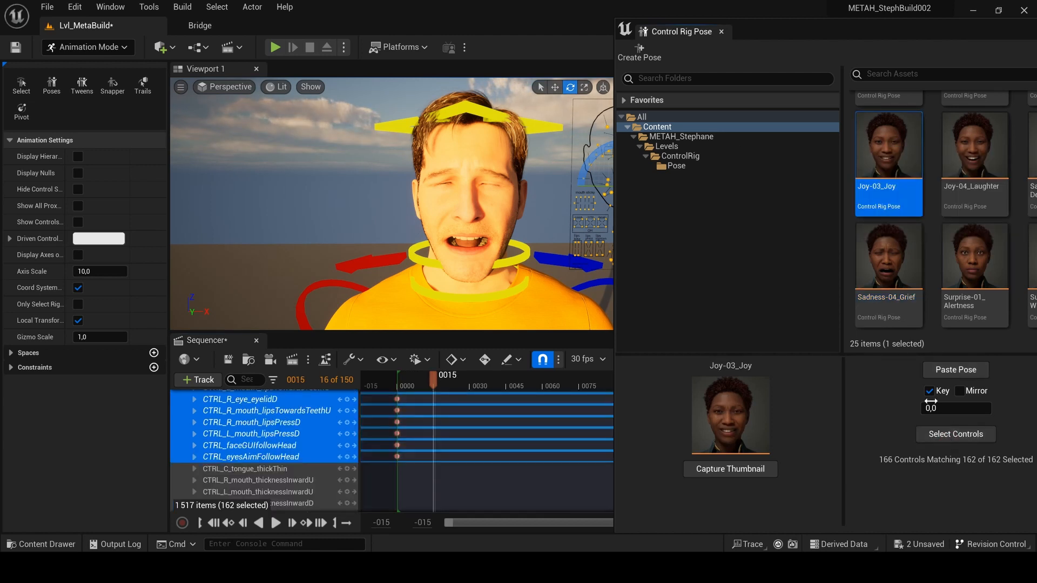
{"action": "left_click", "coordinate": [950, 369]}
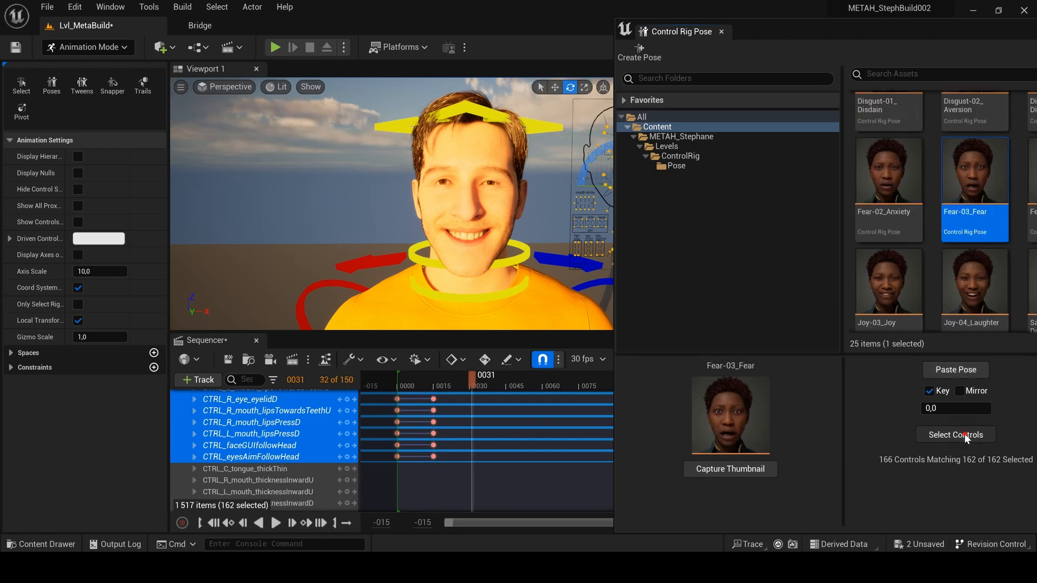
{"action": "left_click", "coordinate": [967, 372]}
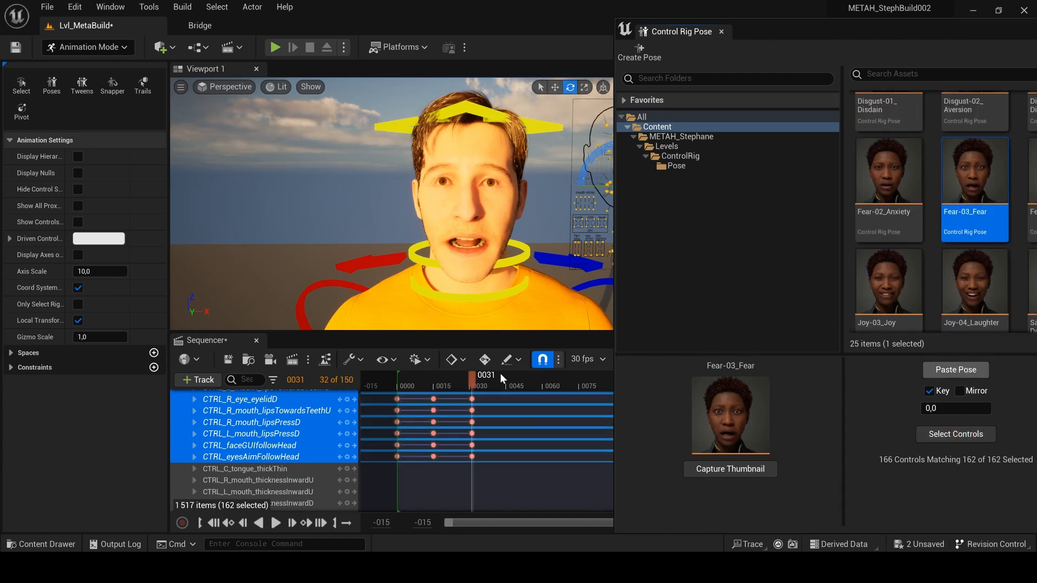
{"action": "left_click_drag", "start_coordinate": [472, 376], "coordinate": [505, 379]}
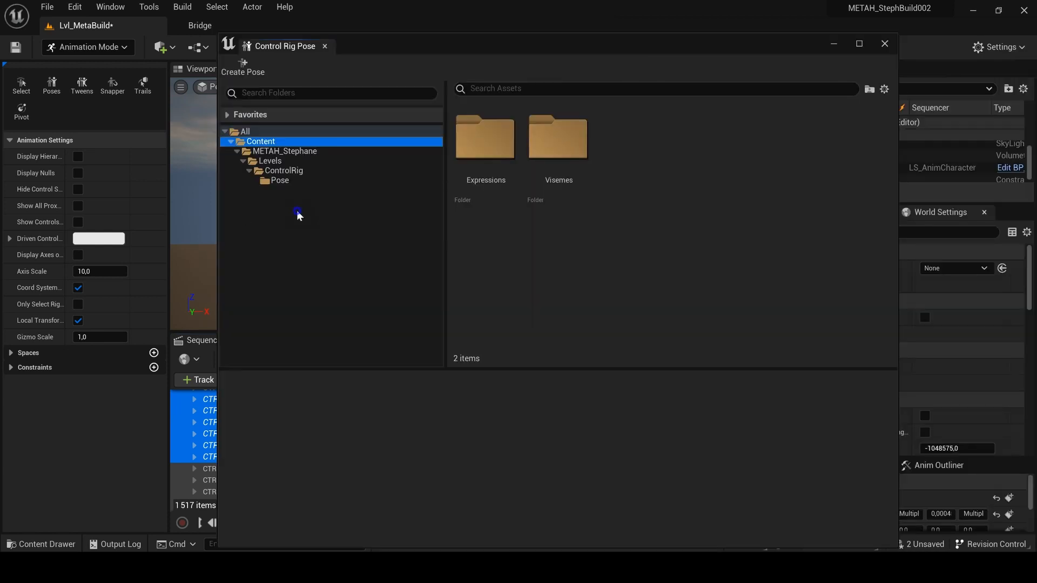
Add the existing MetaHumans/Common/Common/PoseLibrary/Face folder to the Control Rig Pose library view
{"action": "right_click", "coordinate": [299, 216]}
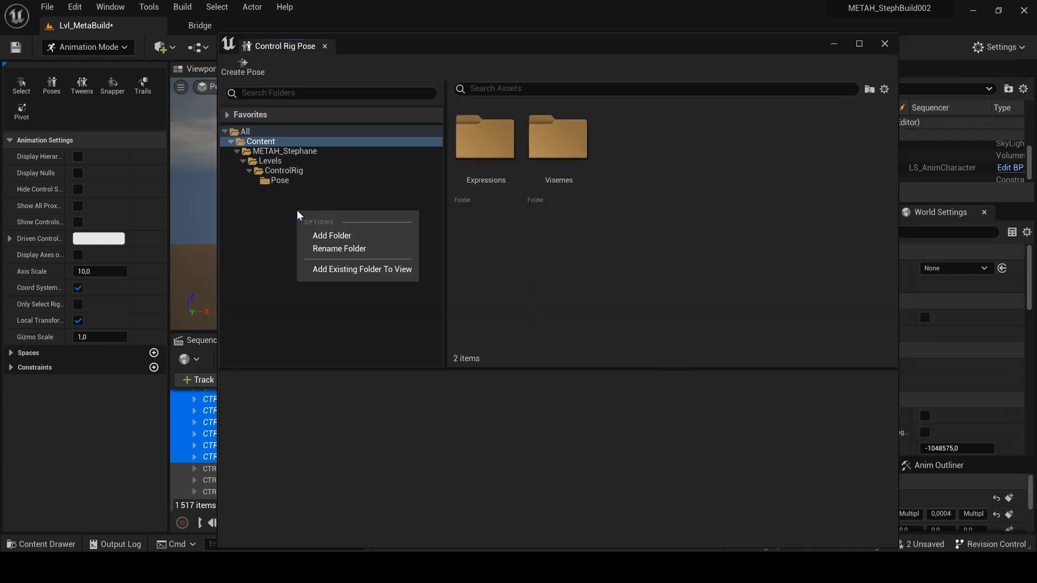
{"action": "left_click", "coordinate": [372, 270]}
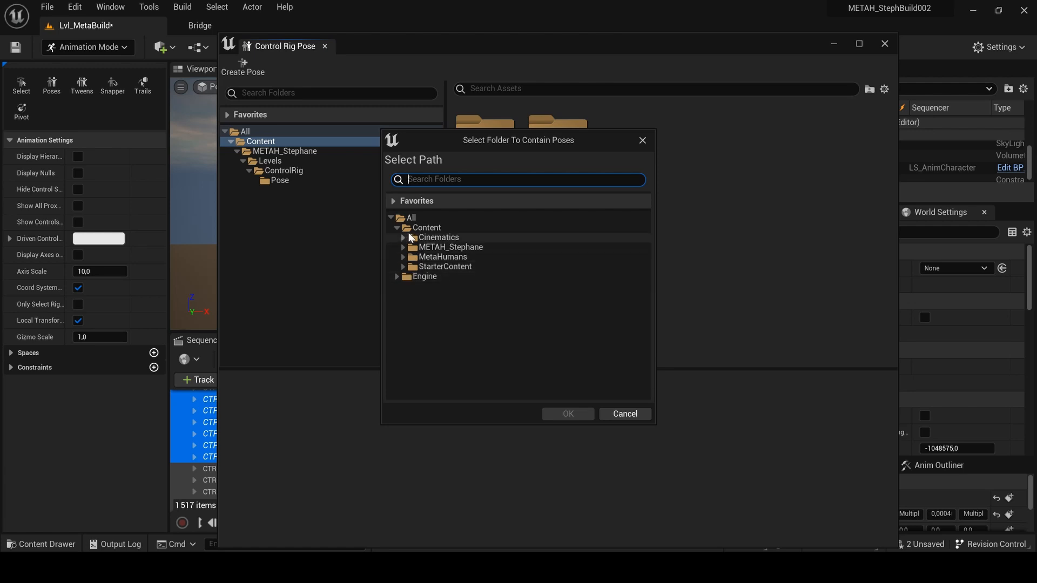
{"action": "left_click", "coordinate": [402, 257]}
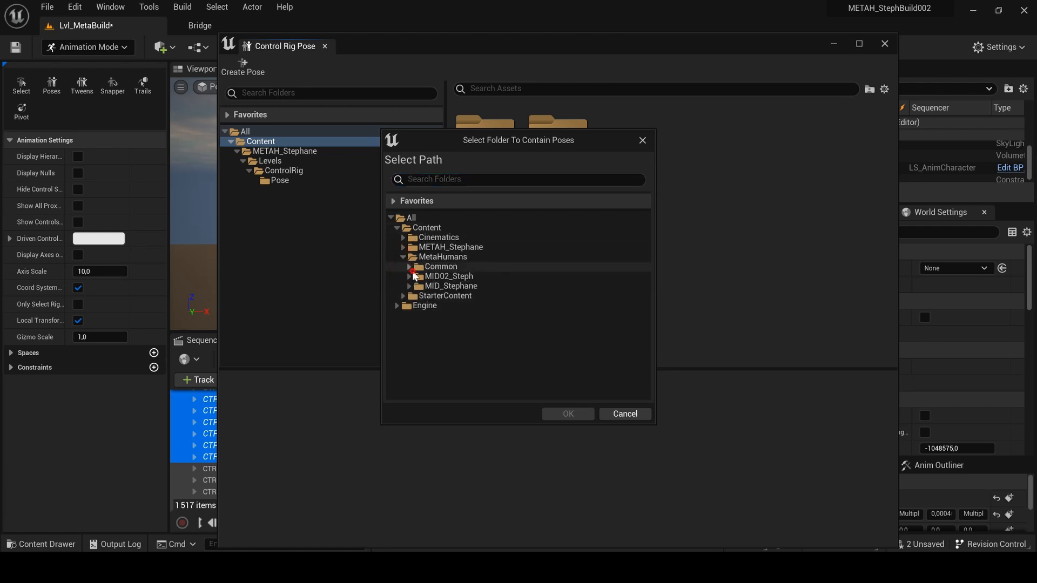
{"action": "left_click", "coordinate": [408, 267]}
{"action": "left_click", "coordinate": [416, 277]}
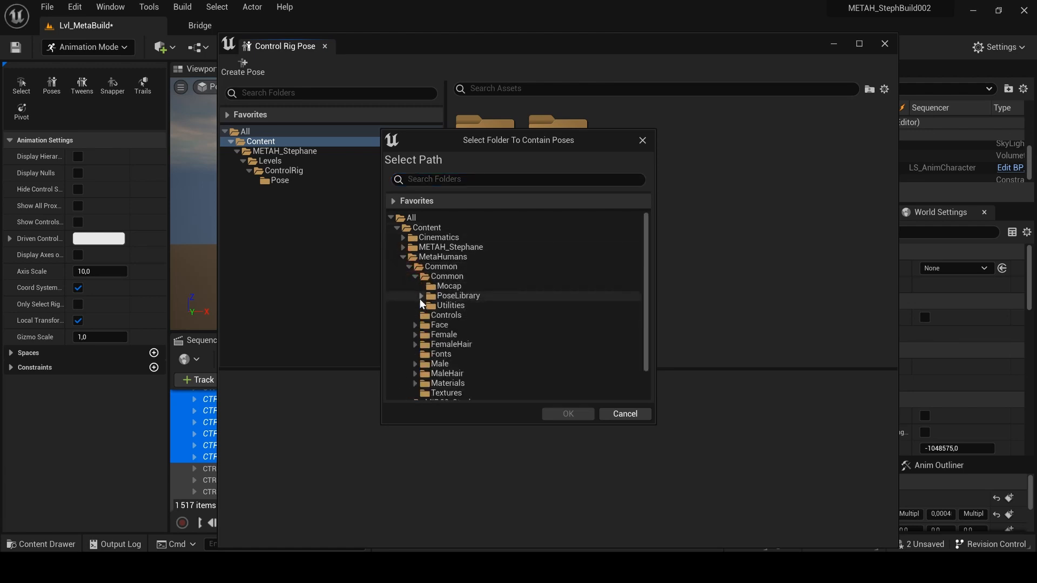
{"action": "left_click", "coordinate": [421, 296]}
{"action": "left_click", "coordinate": [454, 305]}
{"action": "left_click", "coordinate": [585, 416]}
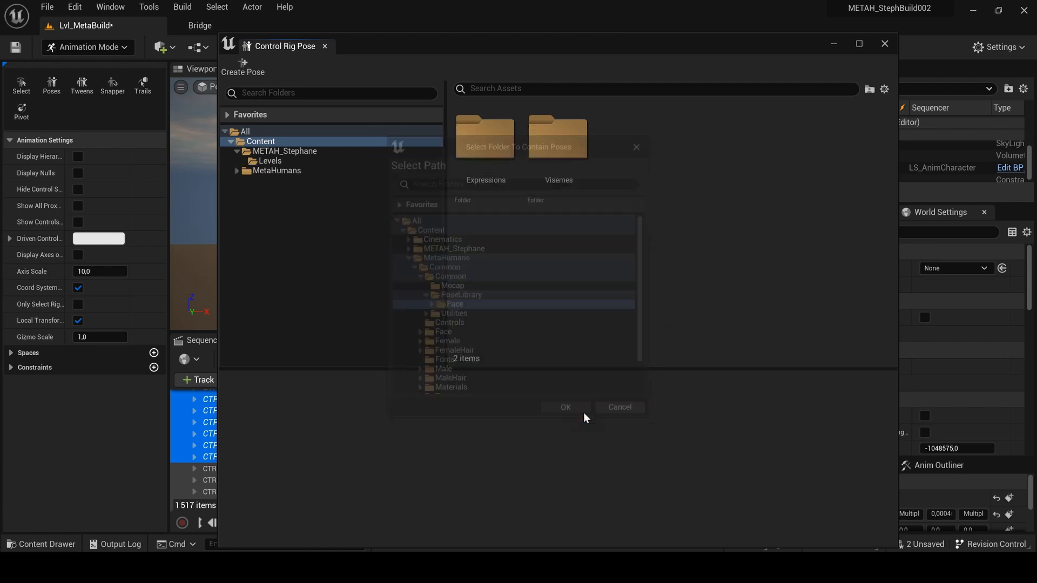
Expand the added MetaHumans pose folders down to Face and browse the poses in the Visemes folder
{"action": "left_click", "coordinate": [237, 170]}
{"action": "left_click", "coordinate": [243, 180]}
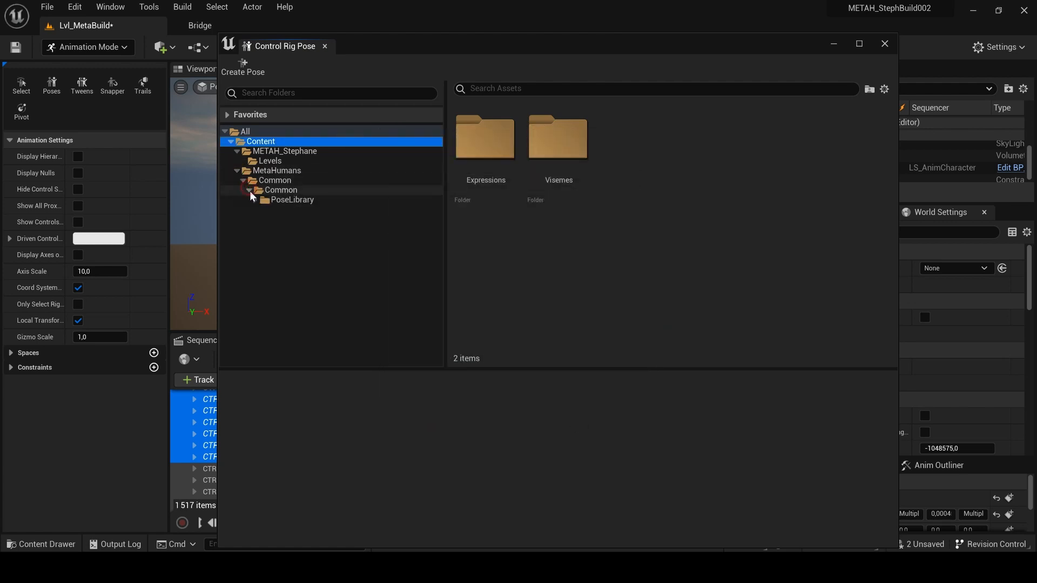
{"action": "left_click", "coordinate": [255, 199]}
{"action": "left_click", "coordinate": [261, 209]}
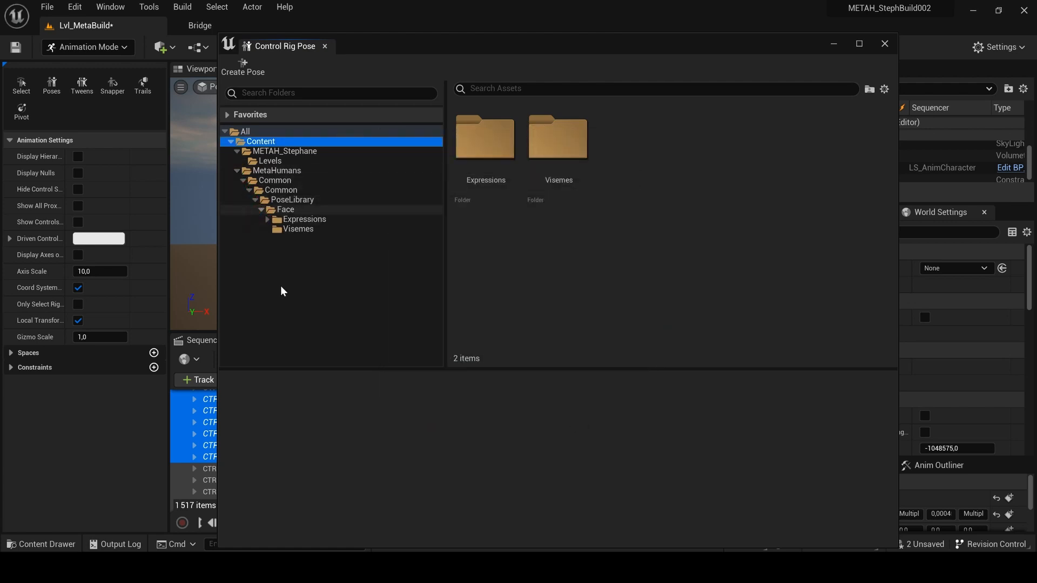
{"action": "left_click", "coordinate": [294, 230]}
{"action": "scroll", "coordinate": [888, 208], "scroll_direction": "down", "scroll_amount": 2}
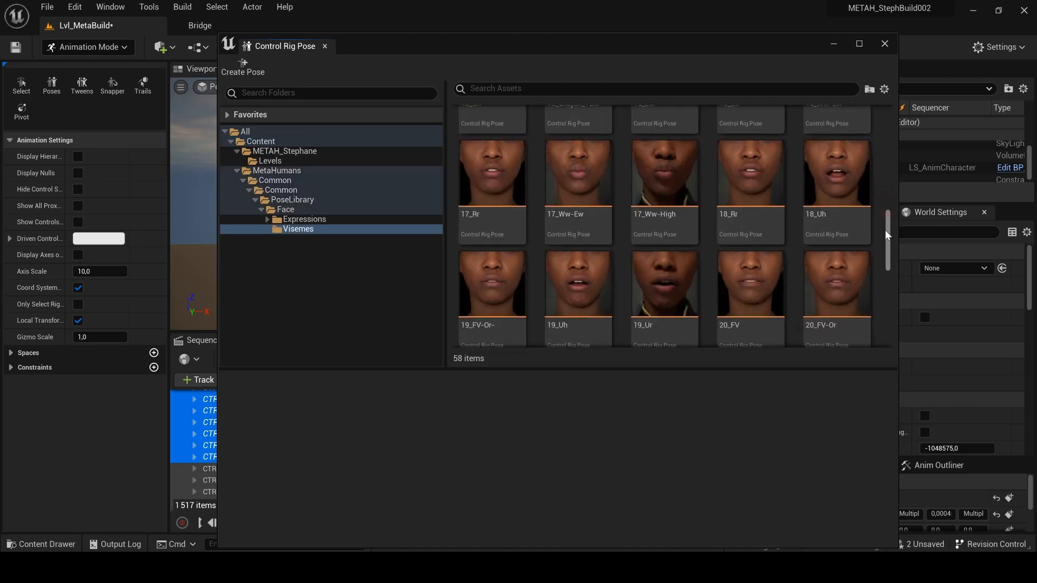
Key the 16_Ww-Ew- viseme pose on its matching face controls at frame 43, moving the pose window clear of the face
{"action": "left_click", "coordinate": [836, 200]}
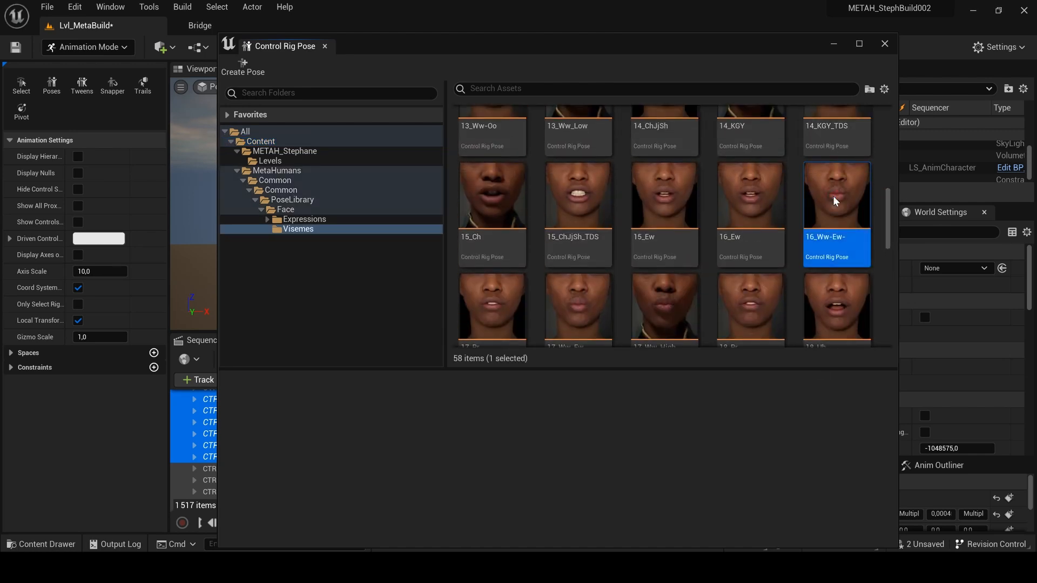
{"action": "left_click_drag", "start_coordinate": [381, 55], "coordinate": [645, 28]}
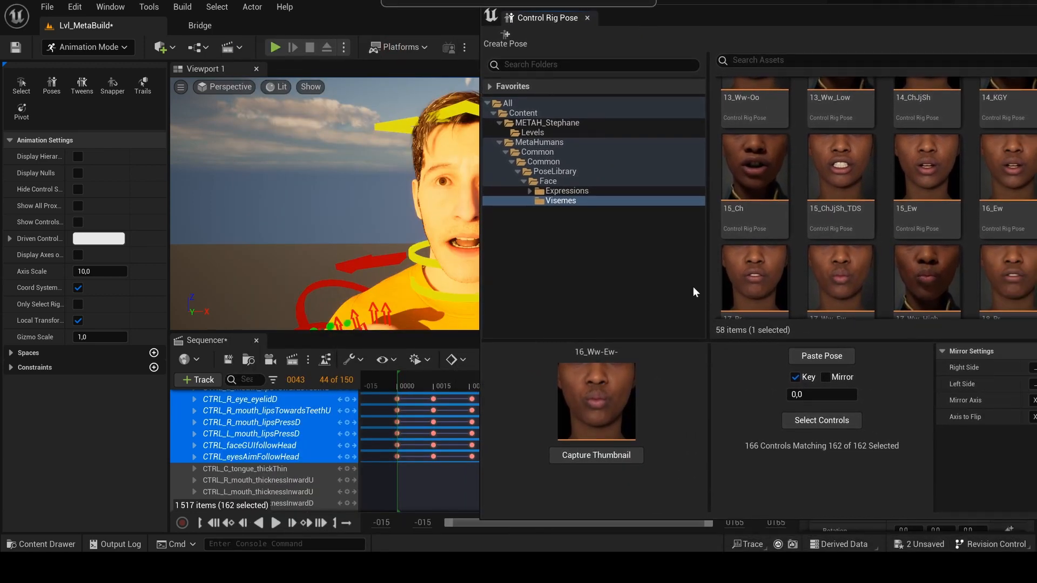
{"action": "left_click", "coordinate": [805, 420]}
{"action": "left_click", "coordinate": [681, 26]}
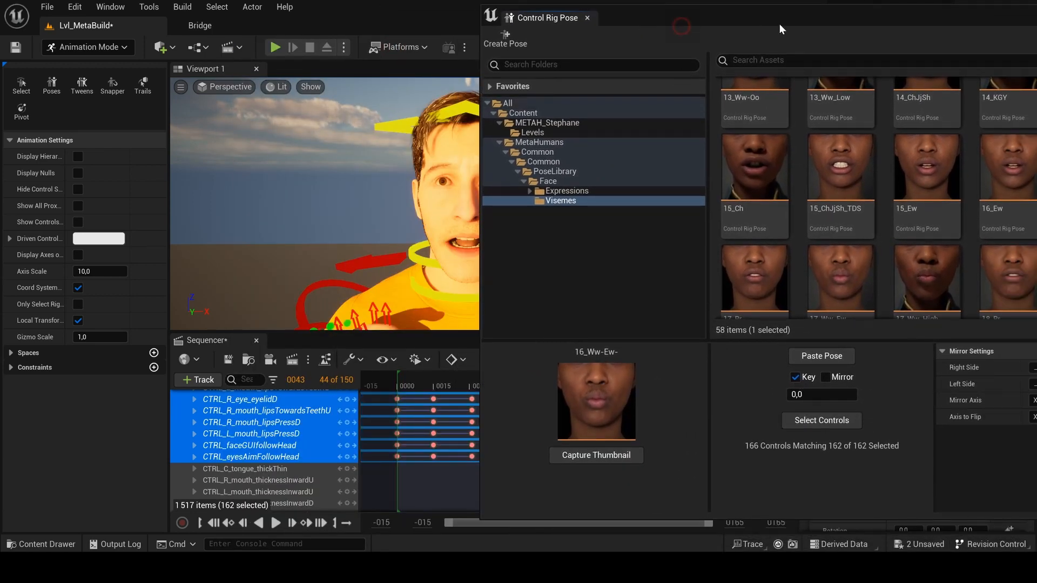
{"action": "left_click_drag", "start_coordinate": [703, 22], "coordinate": [738, 23]}
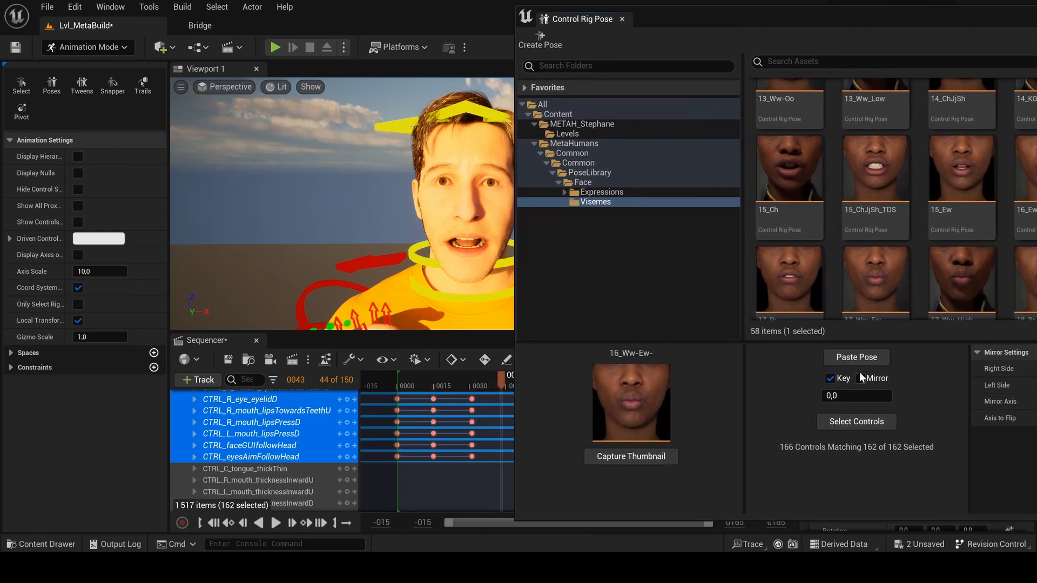
{"action": "left_click", "coordinate": [856, 358]}
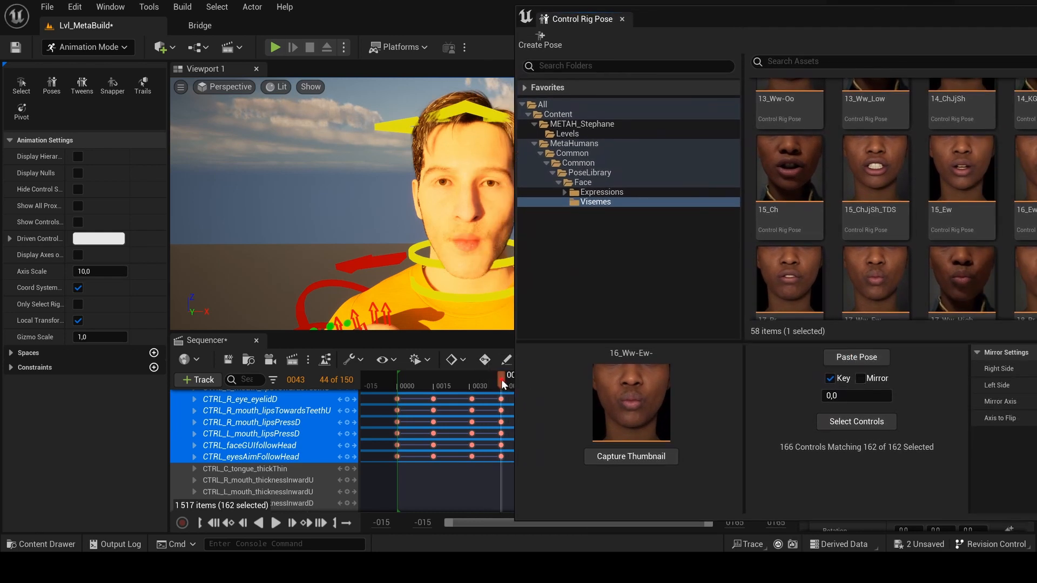
Key the 15_Ch viseme pose on the face at frame 57 and scrub back through the timeline to preview the animation
{"action": "left_click_drag", "start_coordinate": [502, 379], "coordinate": [528, 389]}
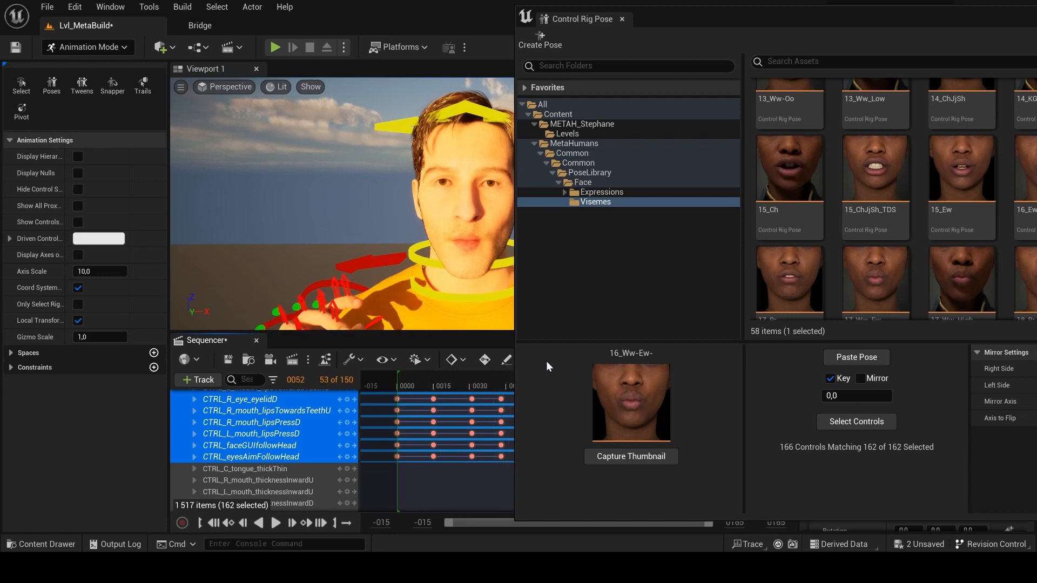
{"action": "left_click_drag", "start_coordinate": [711, 24], "coordinate": [862, 38]}
{"action": "left_click", "coordinate": [523, 385]}
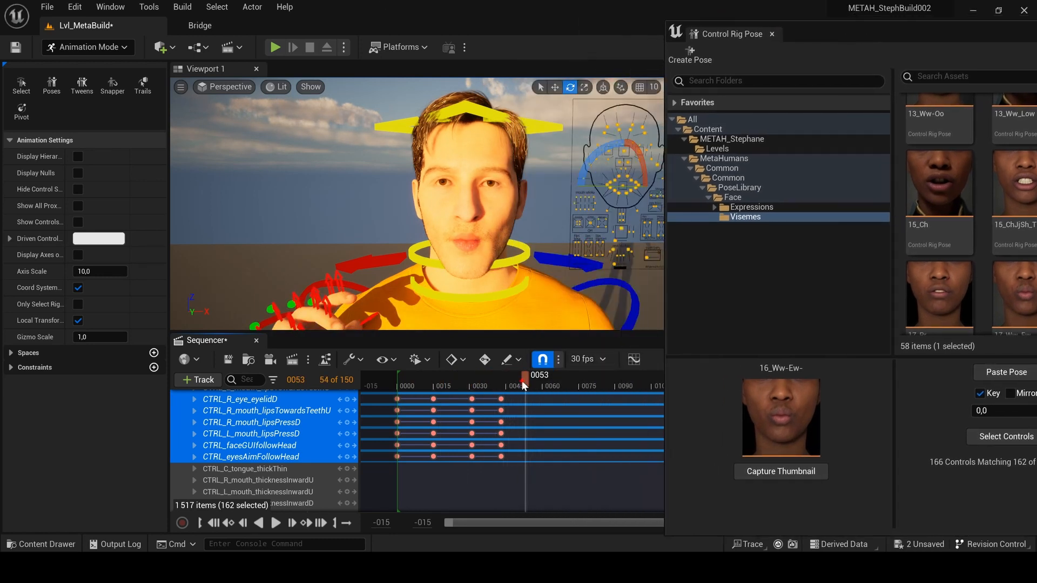
{"action": "mouse_move", "coordinate": [523, 385]}
{"action": "left_mouse_down"}
{"action": "mouse_move", "coordinate": [489, 384]}
{"action": "mouse_move", "coordinate": [534, 384]}
{"action": "left_mouse_up"}
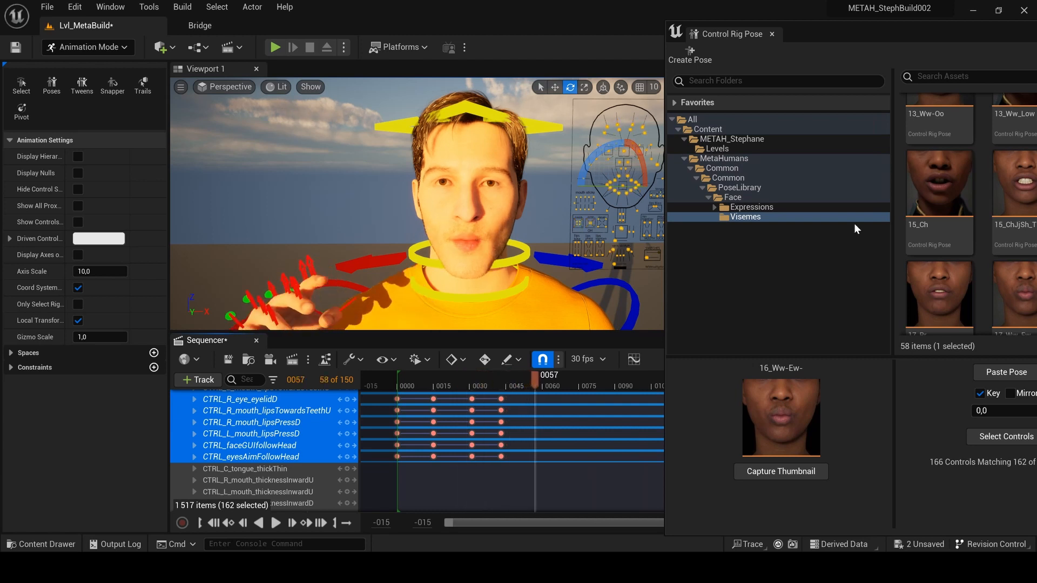
{"action": "left_click", "coordinate": [953, 168]}
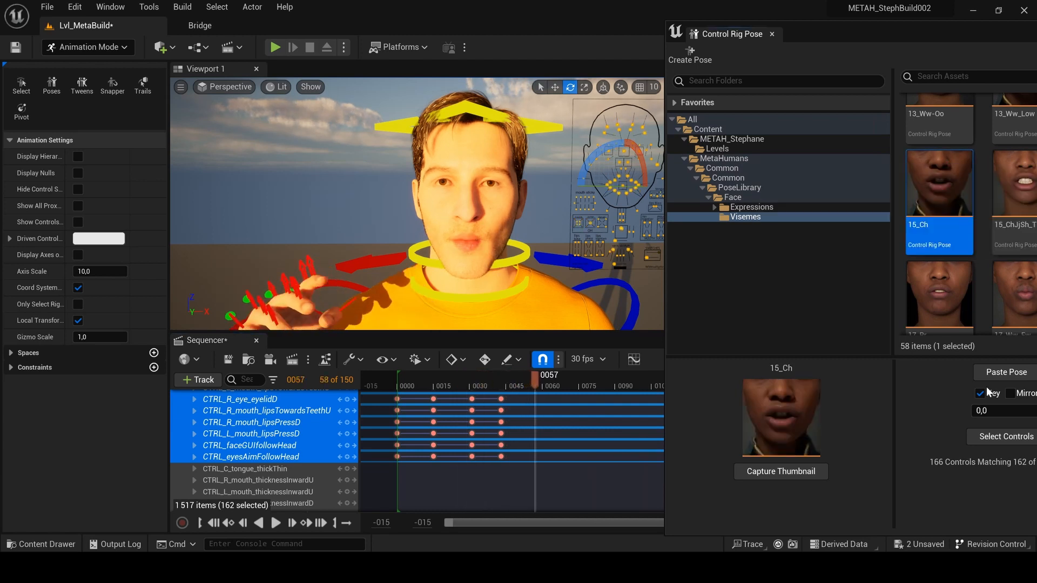
{"action": "left_click", "coordinate": [996, 435]}
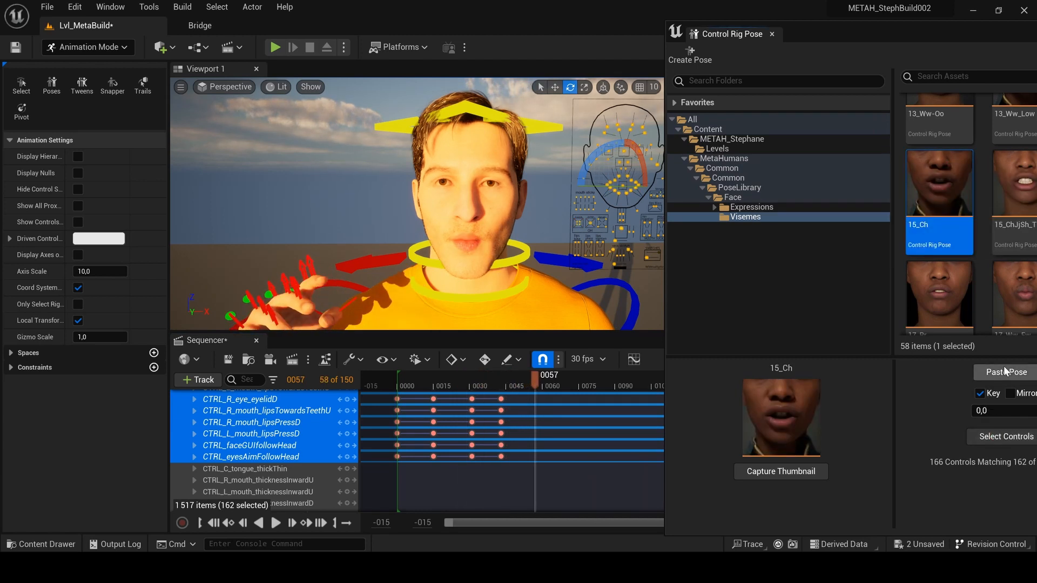
{"action": "left_click", "coordinate": [1004, 372]}
{"action": "left_click_drag", "start_coordinate": [533, 381], "coordinate": [505, 384]}
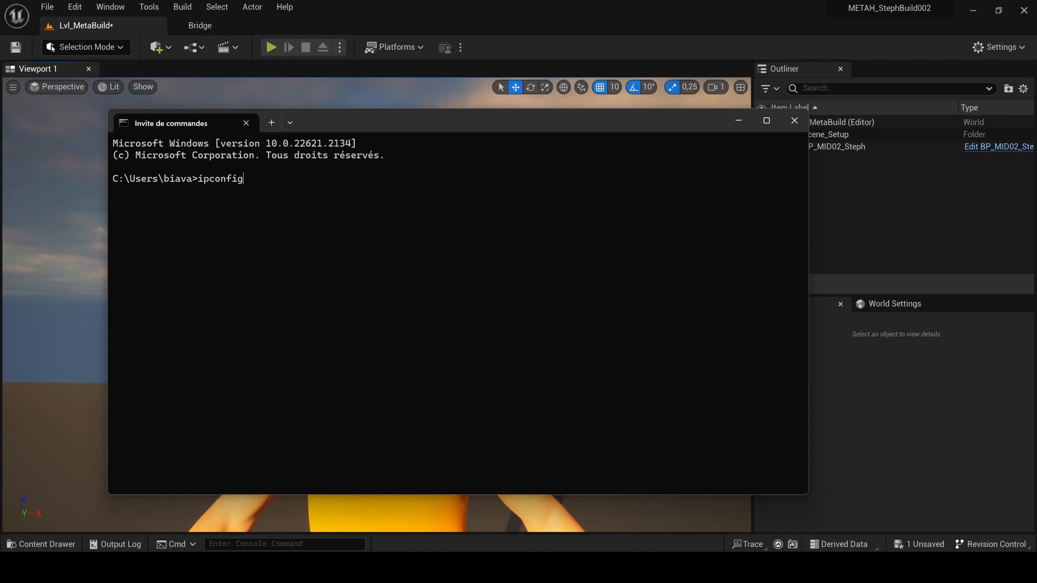
Run ipconfig in the Windows command prompt to look up the computer's network address
{"action": "key", "text": "Return"}
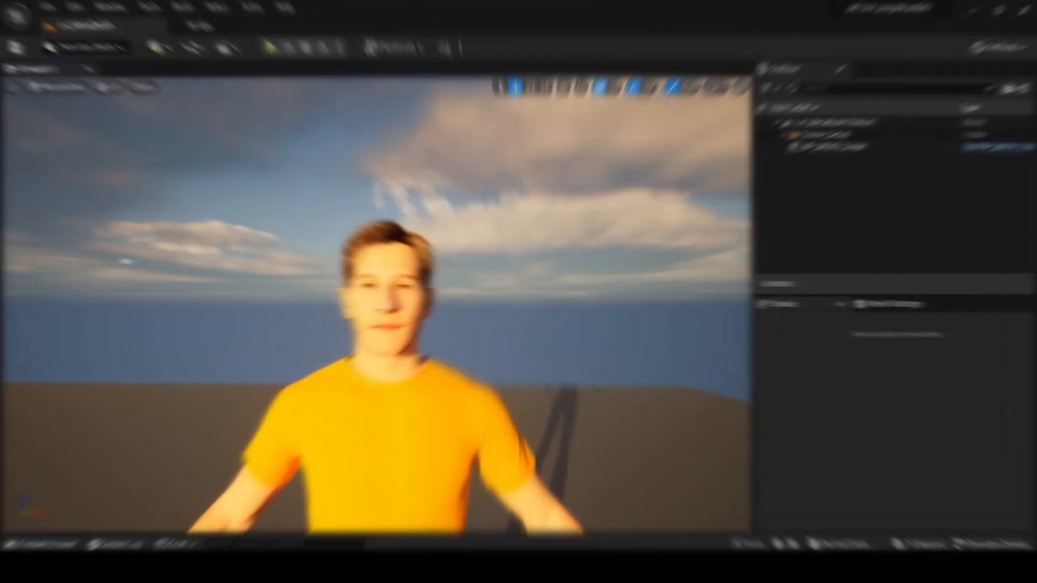
Open the Live Link streaming manager in Unreal Engine
{"action": "left_click", "coordinate": [74, 6]}
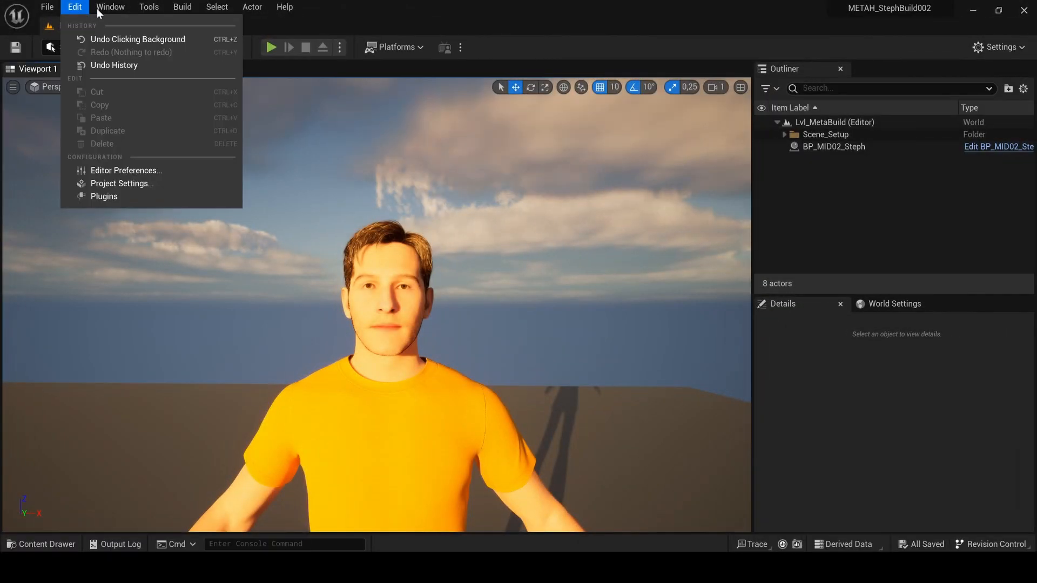
{"action": "mouse_move", "coordinate": [99, 14]}
{"action": "mouse_move", "coordinate": [156, 127]}
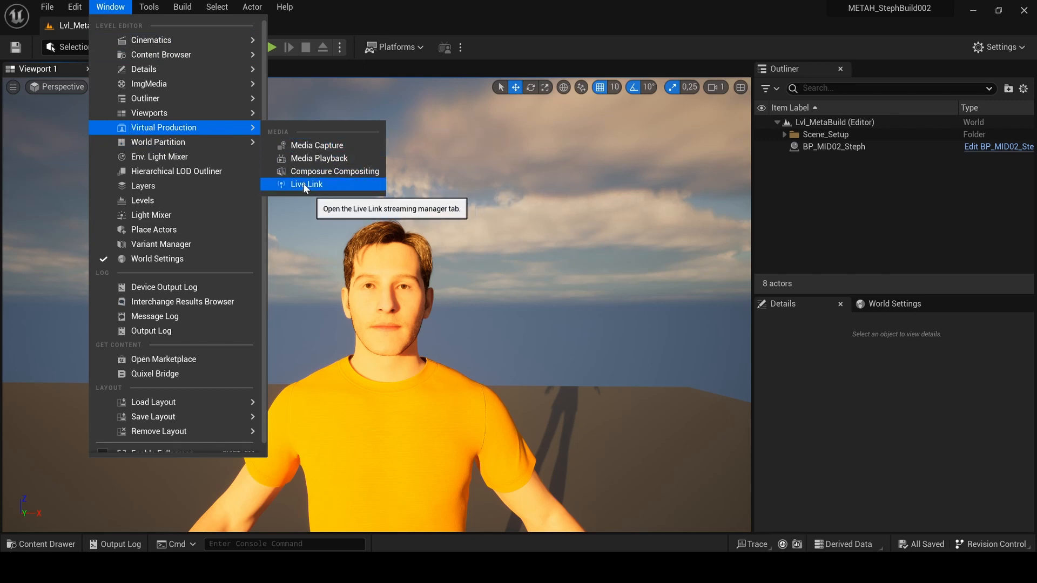
{"action": "left_click", "coordinate": [331, 184]}
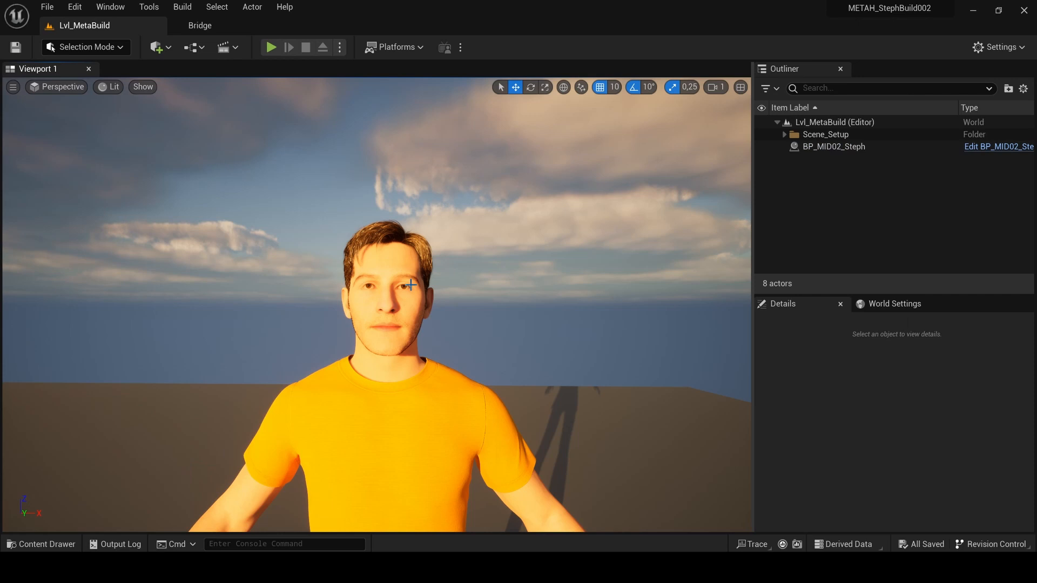
Set the BP_MID02_Steph actor's ARKit Face Subj to iPhone and enable Use ARKit Face
{"action": "left_click", "coordinate": [401, 253]}
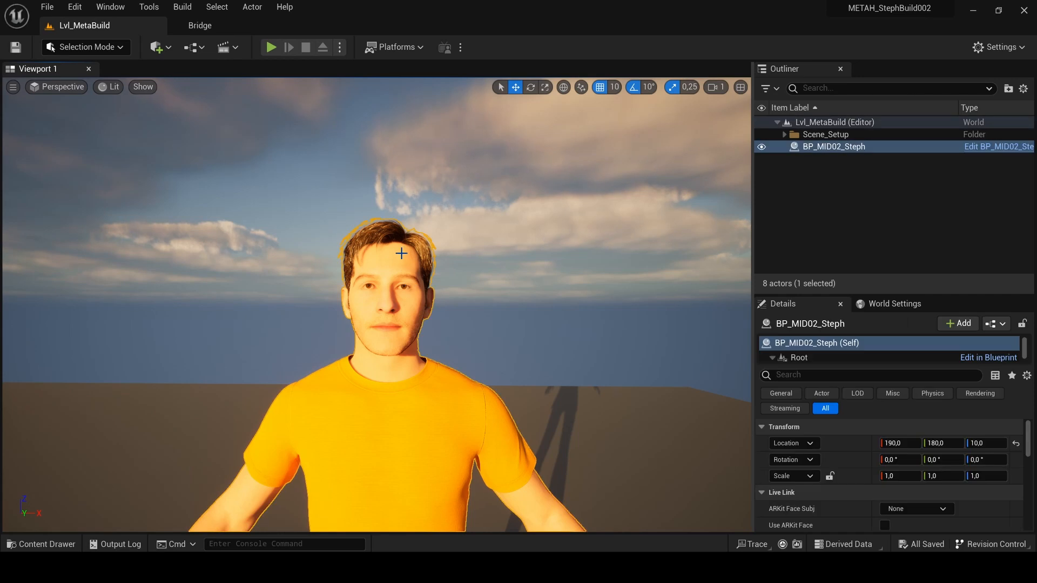
{"action": "left_click_drag", "start_coordinate": [833, 294], "coordinate": [833, 159]}
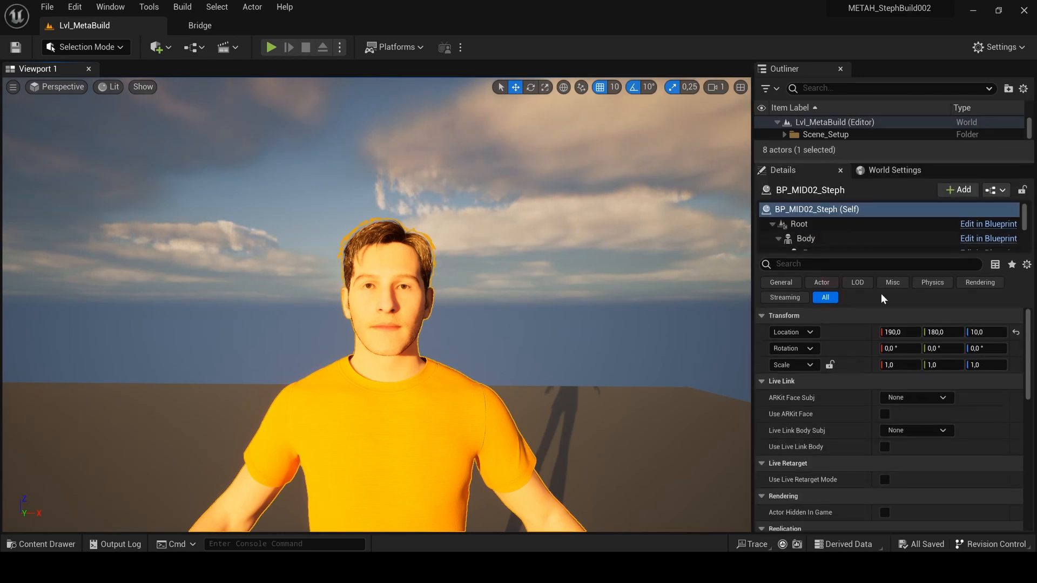
{"action": "scroll", "coordinate": [986, 425], "scroll_direction": "down", "scroll_amount": 3}
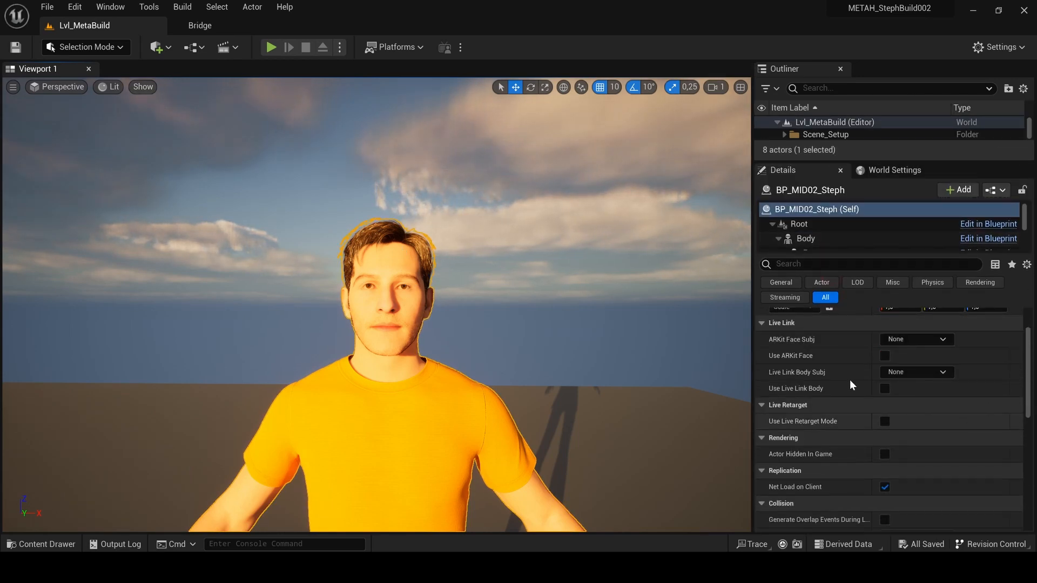
{"action": "left_click", "coordinate": [946, 339]}
{"action": "left_click", "coordinate": [902, 383]}
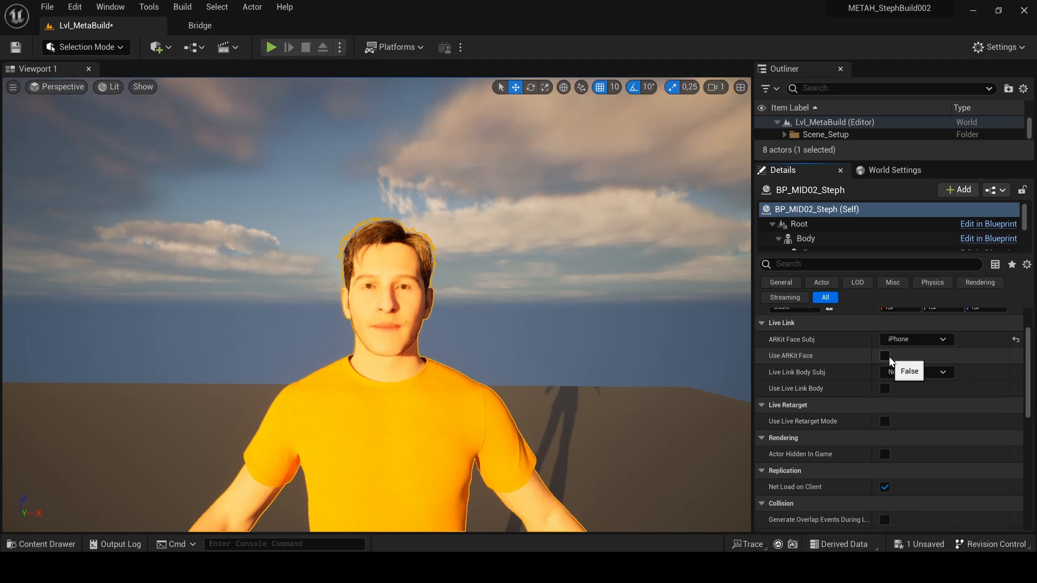
{"action": "left_click", "coordinate": [884, 356]}
{"action": "scroll", "coordinate": [914, 394], "scroll_direction": "up", "scroll_amount": 1}
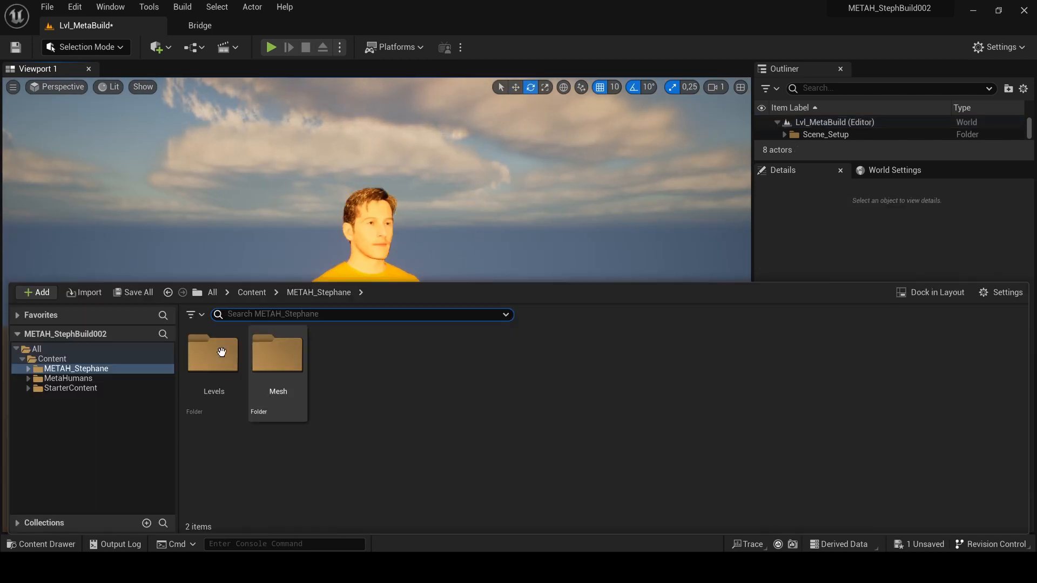
Create a level sequence named LS_FaceArKit in the METAH_Stephane folder
{"action": "right_click", "coordinate": [419, 389]}
{"action": "mouse_move", "coordinate": [551, 387]}
{"action": "left_click", "coordinate": [702, 425]}
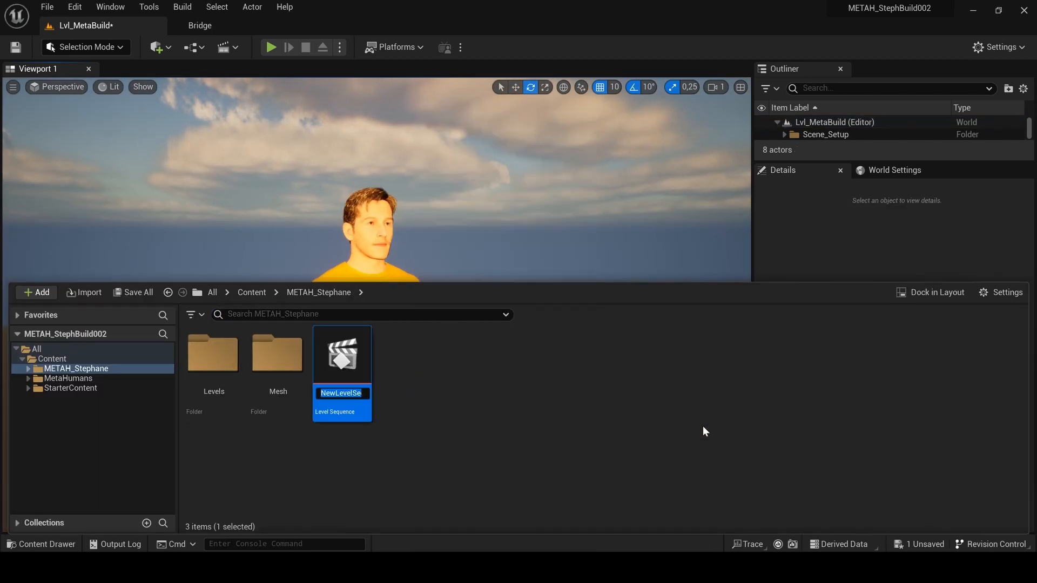
{"action": "type", "text": "LS_FaceArKit"}
{"action": "key", "text": "Return"}
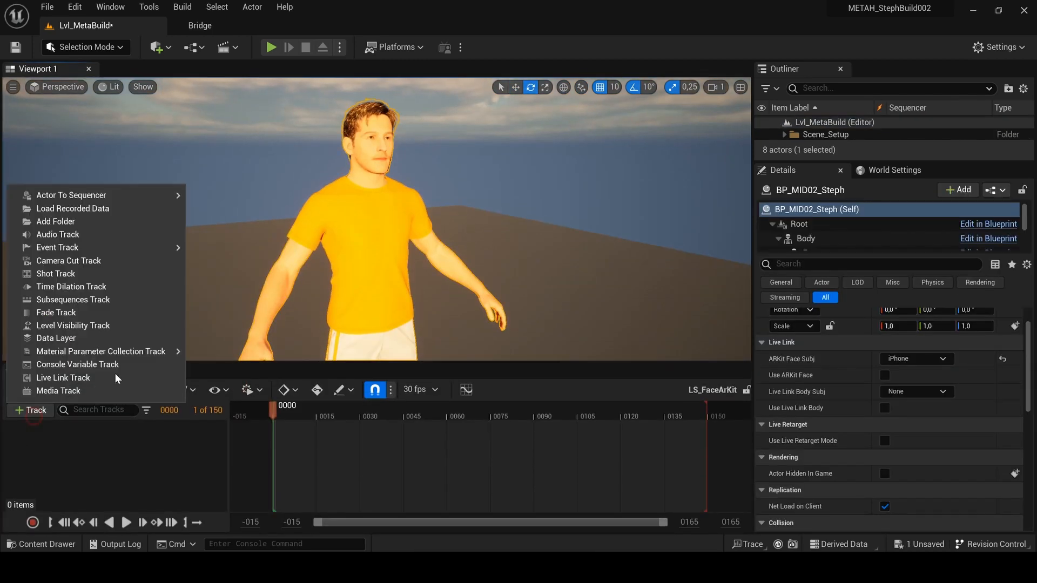
Add the BP_MID02_Steph actor and a cine camera to LS_FaceArKit, and enable the actor's Use ARKit Face option
{"action": "left_click", "coordinate": [202, 429]}
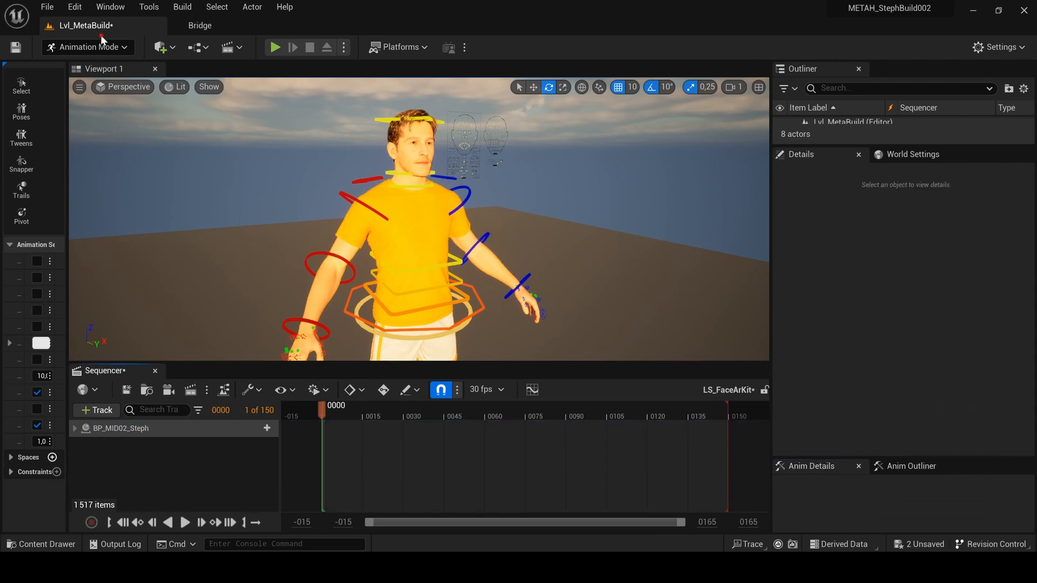
{"action": "left_click", "coordinate": [103, 390]}
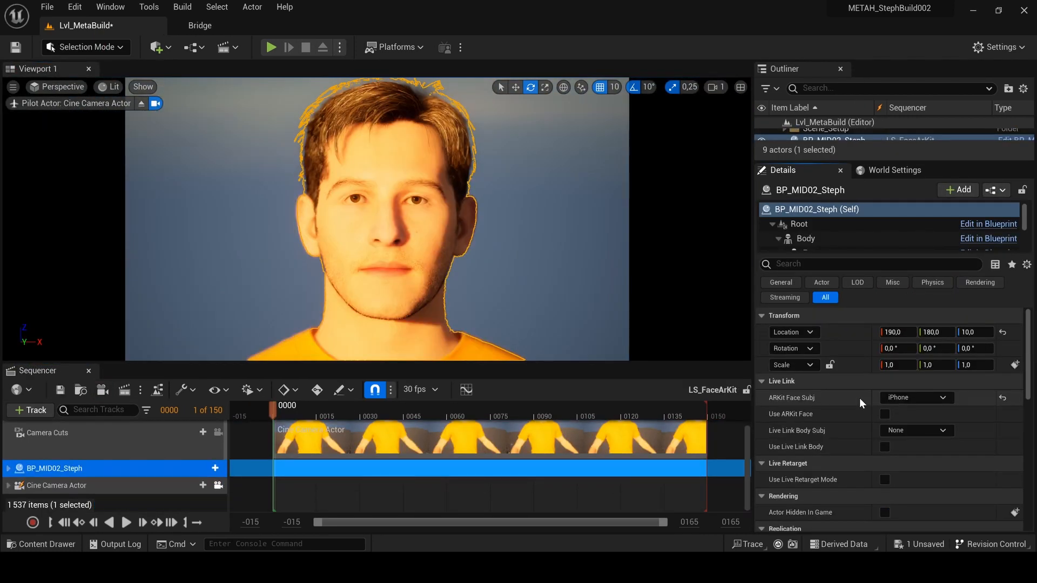
{"action": "left_click", "coordinate": [884, 415]}
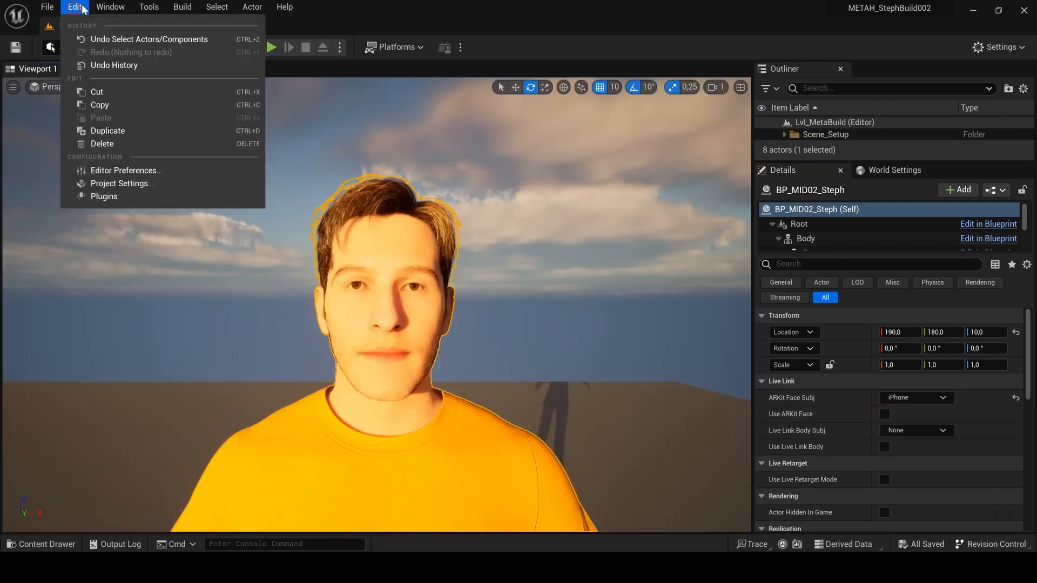
Open the Take Recorder and add the iPhone Live Link subject as a recording source
{"action": "mouse_move", "coordinate": [110, 7]}
{"action": "mouse_move", "coordinate": [197, 120]}
{"action": "mouse_move", "coordinate": [216, 41]}
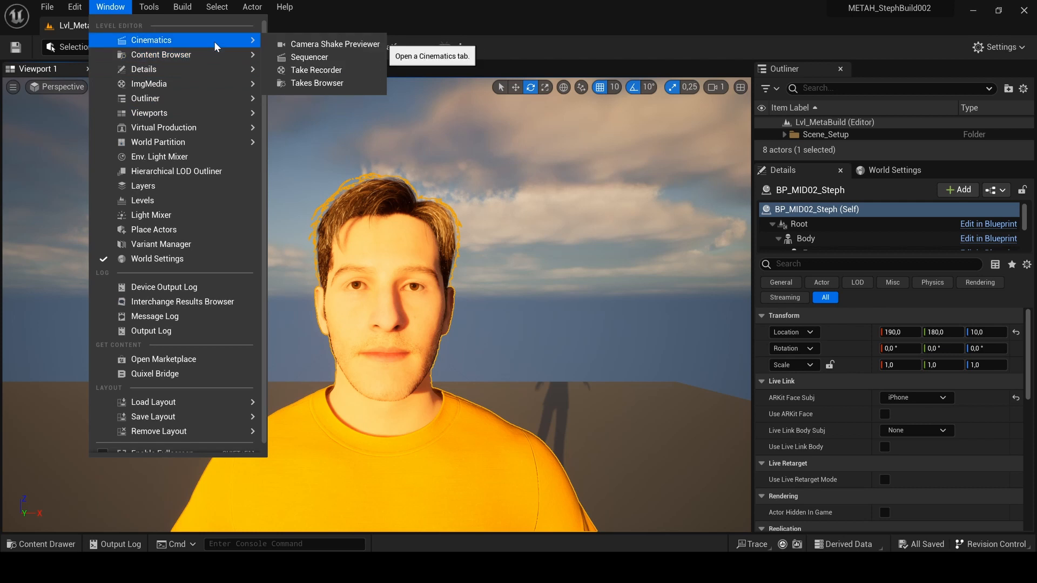
{"action": "left_click", "coordinate": [329, 70]}
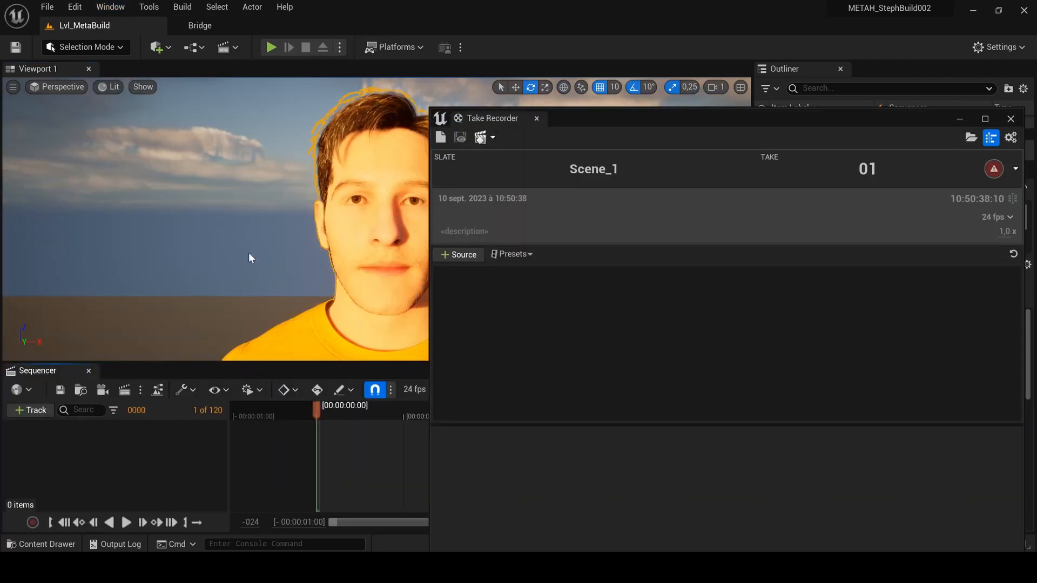
{"action": "mouse_move", "coordinate": [597, 126]}
{"action": "left_mouse_down"}
{"action": "mouse_move", "coordinate": [308, 278]}
{"action": "mouse_move", "coordinate": [627, 211]}
{"action": "mouse_move", "coordinate": [610, 126]}
{"action": "left_mouse_up"}
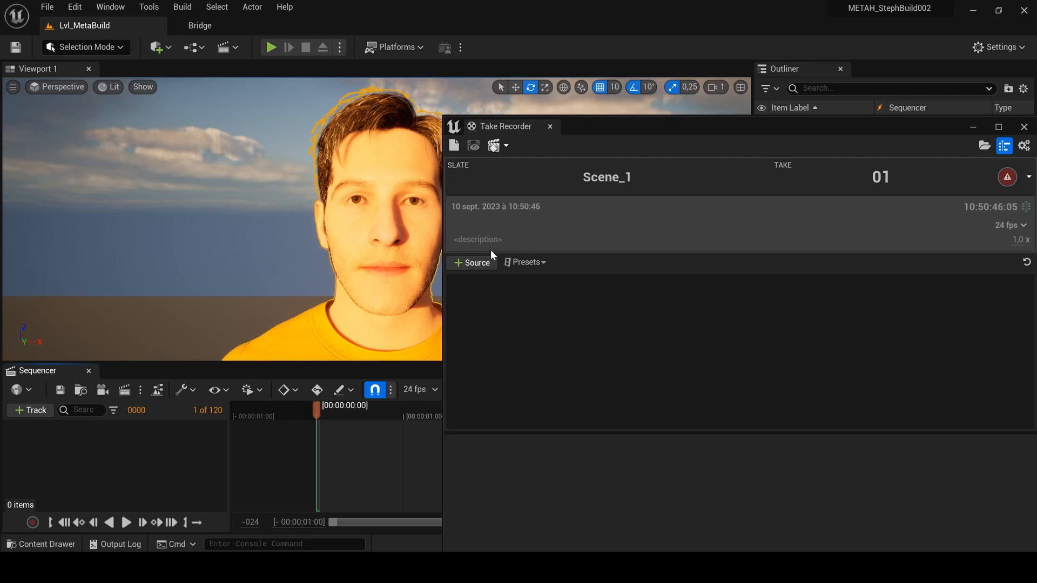
{"action": "left_click", "coordinate": [488, 264]}
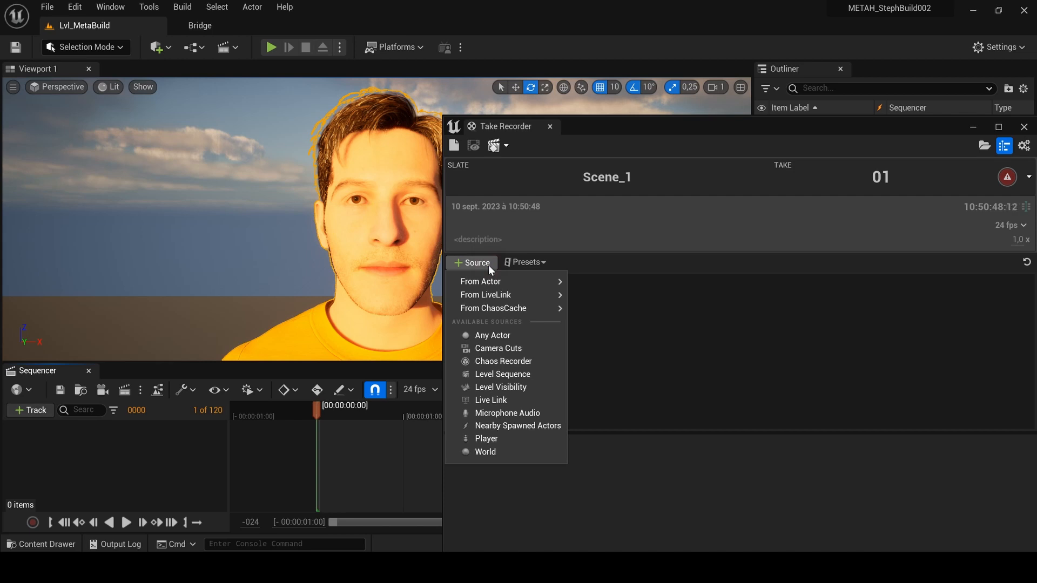
{"action": "mouse_move", "coordinate": [496, 294]}
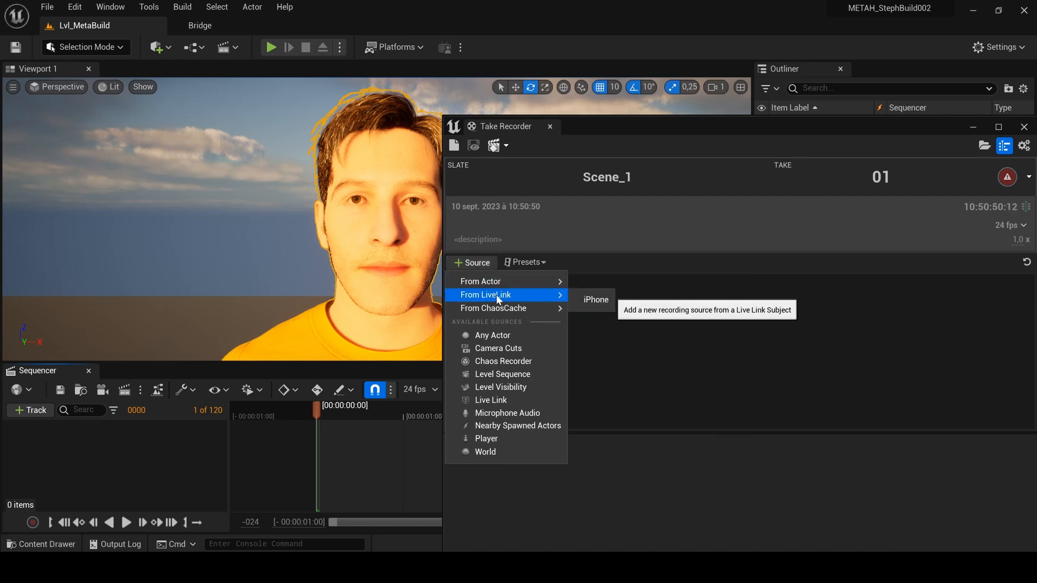
{"action": "left_click", "coordinate": [596, 300]}
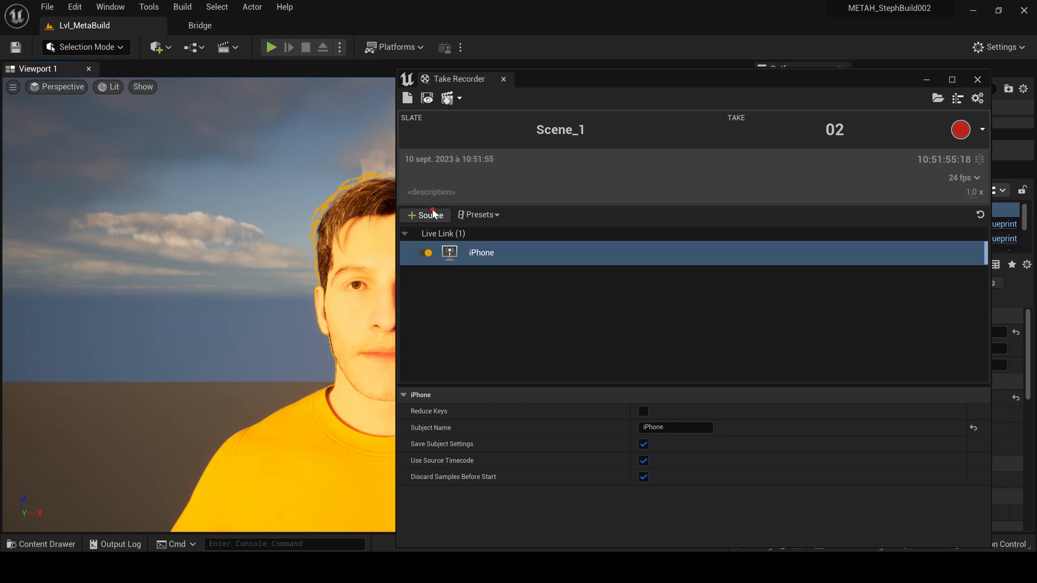
Add the BP_MID02_Steph actor as a second recording source and check the settings of both sources
{"action": "left_click", "coordinate": [433, 215]}
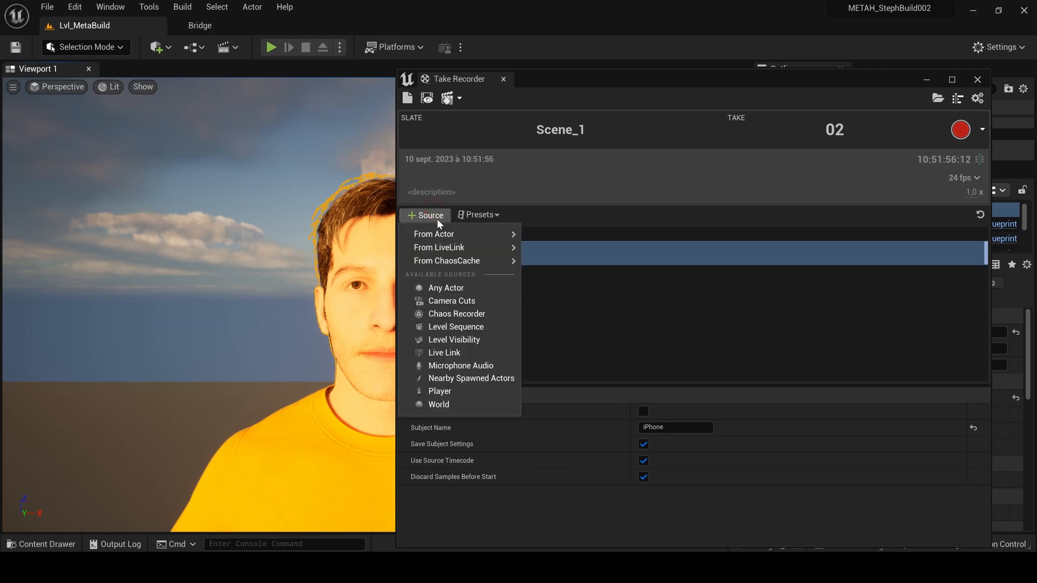
{"action": "mouse_move", "coordinate": [463, 231]}
{"action": "left_click", "coordinate": [562, 235]}
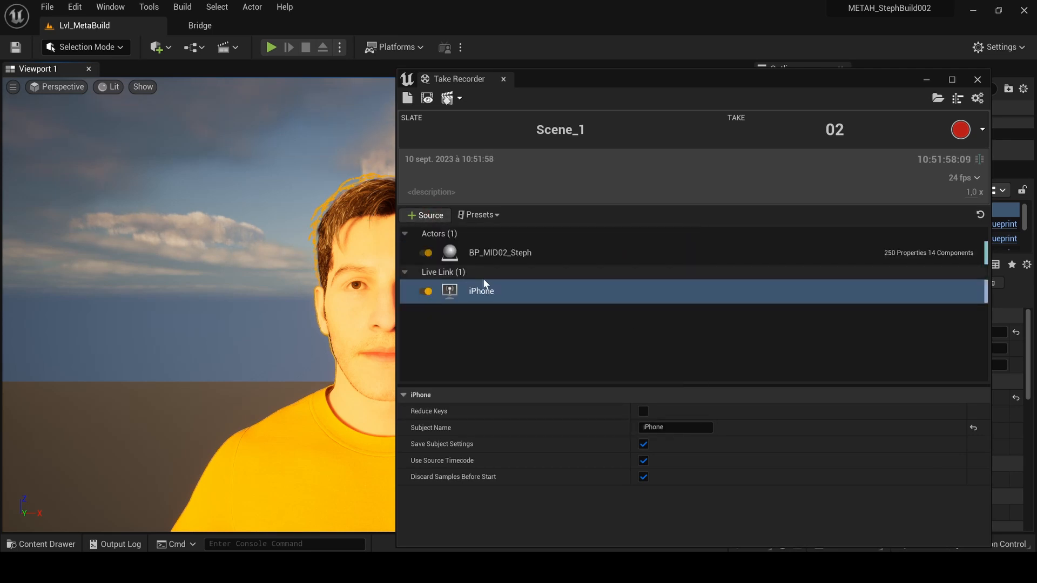
{"action": "left_click", "coordinate": [487, 261]}
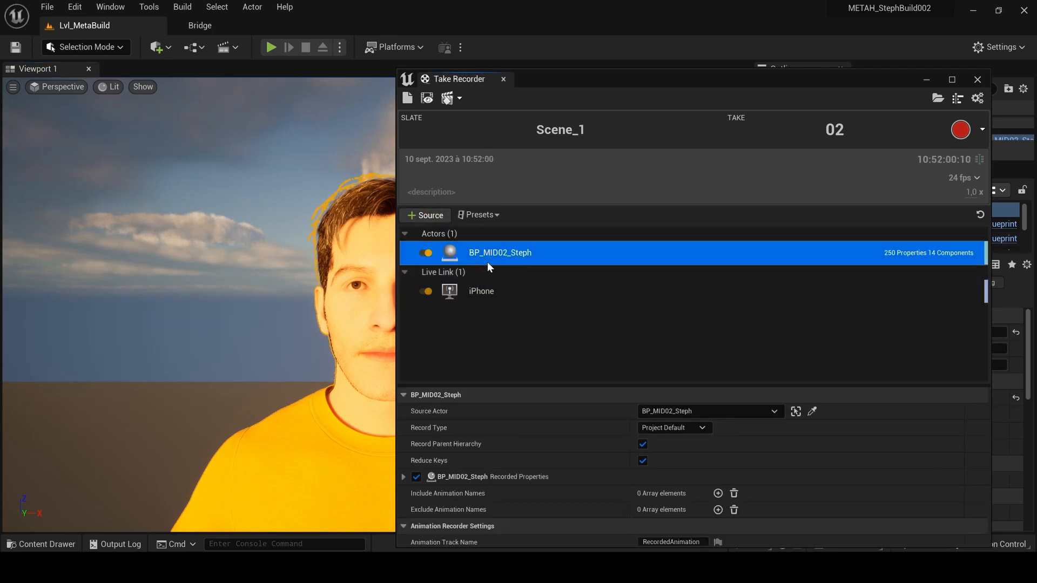
{"action": "left_click", "coordinate": [478, 292]}
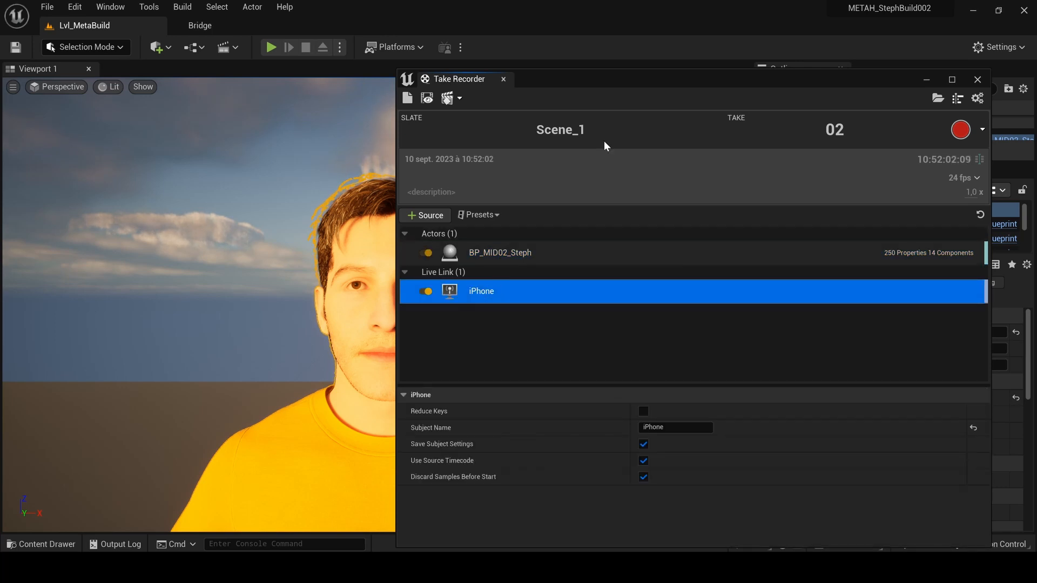
Enable Use ARKit Face on BP_MID02_Steph and record take 02 of slate Scene_1
{"action": "left_click_drag", "start_coordinate": [618, 82], "coordinate": [634, 63]}
{"action": "left_click", "coordinate": [885, 414]}
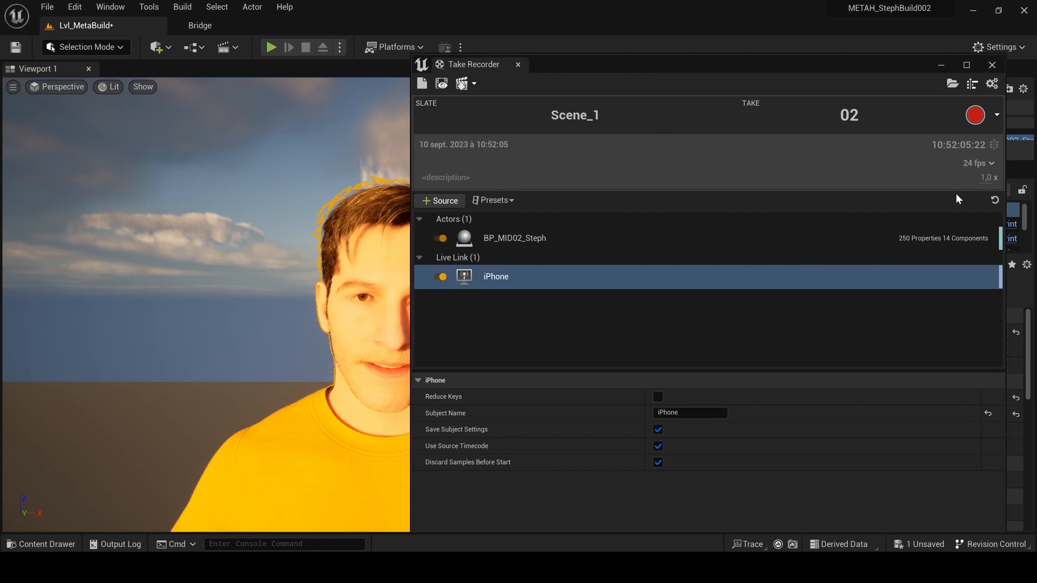
{"action": "left_click", "coordinate": [974, 115]}
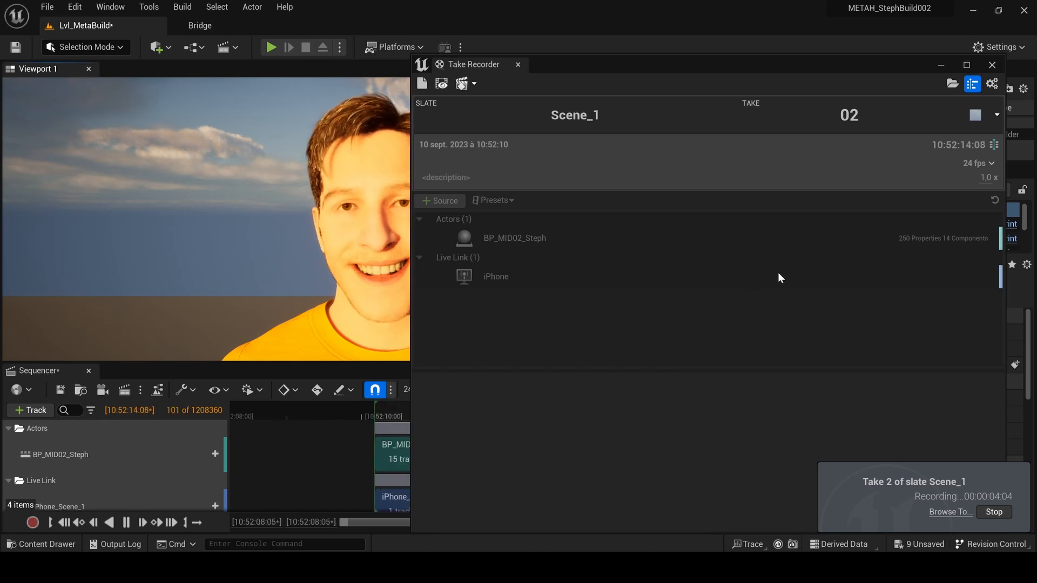
{"action": "left_click", "coordinate": [974, 113]}
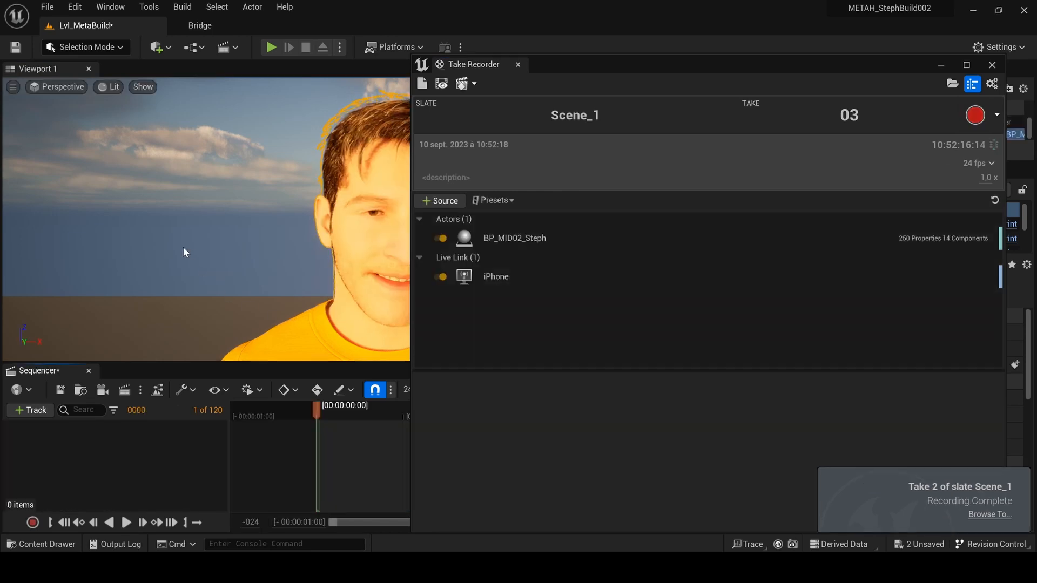
Minimize the Take Recorder and disable Use ARKit Face on the BP_MID02_Steph actor
{"action": "left_click", "coordinate": [941, 65]}
{"action": "left_click", "coordinate": [885, 414]}
{"action": "left_click", "coordinate": [884, 414]}
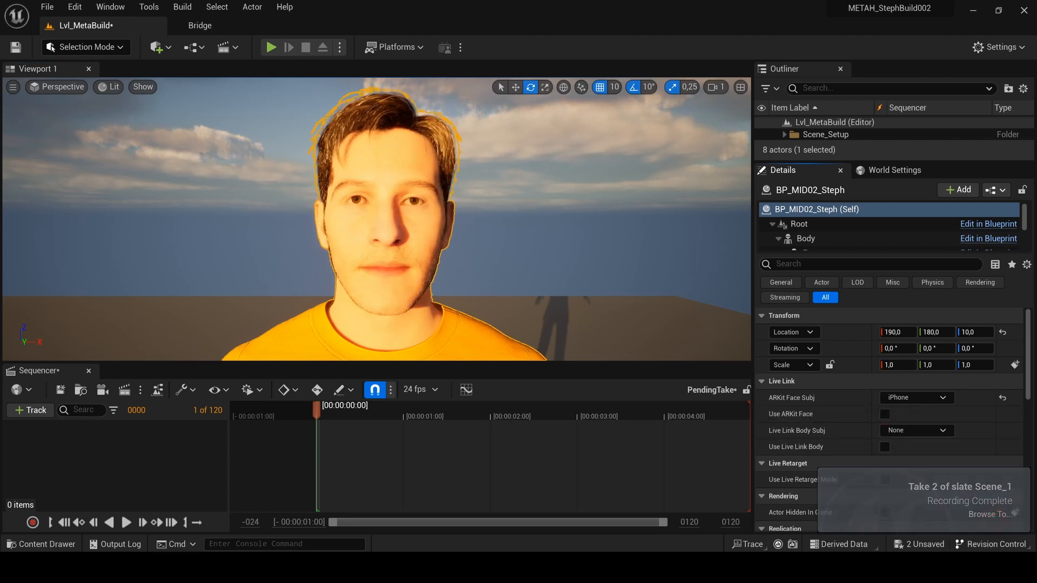
Open the recorded Scene_1_02 level sequence from the 2023-09-10 takes folder and scrub its opening frames
{"action": "left_click", "coordinate": [989, 514]}
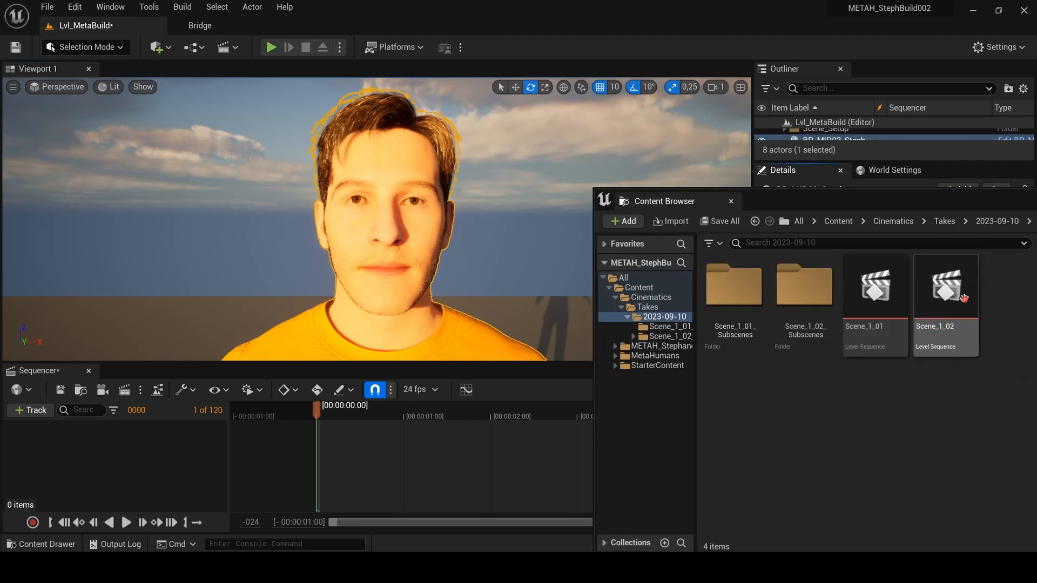
{"action": "double_click", "coordinate": [946, 289]}
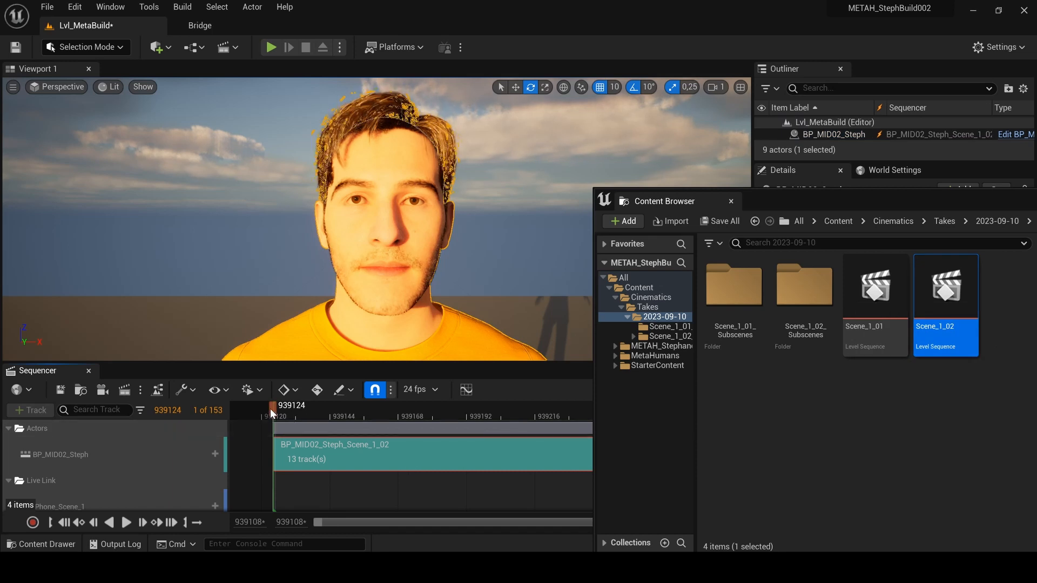
{"action": "left_click_drag", "start_coordinate": [273, 415], "coordinate": [295, 410]}
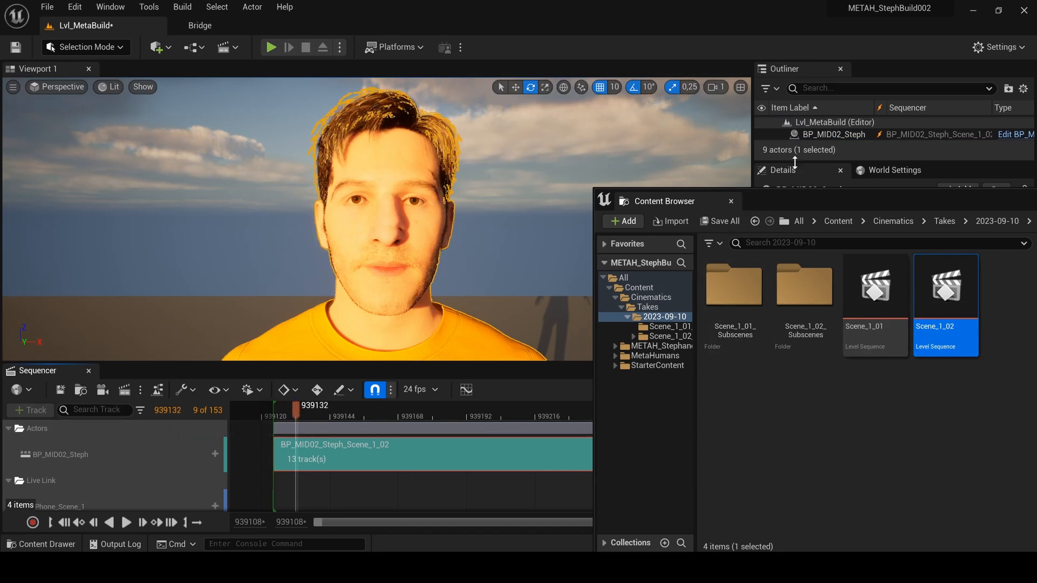
Hide the original BP_MID02_Steph actor in the level and scrub the take to preview the recorded face performance
{"action": "left_click_drag", "start_coordinate": [795, 162], "coordinate": [445, 249]}
{"action": "left_click", "coordinate": [26, 425]}
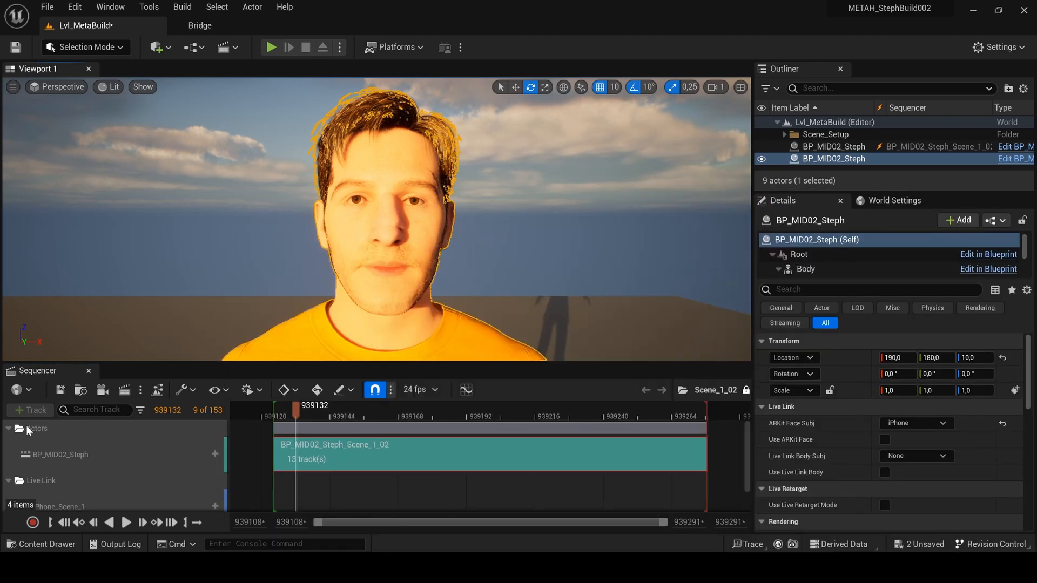
{"action": "mouse_move", "coordinate": [280, 407]}
{"action": "left_mouse_down"}
{"action": "mouse_move", "coordinate": [358, 407]}
{"action": "mouse_move", "coordinate": [286, 404]}
{"action": "left_mouse_up"}
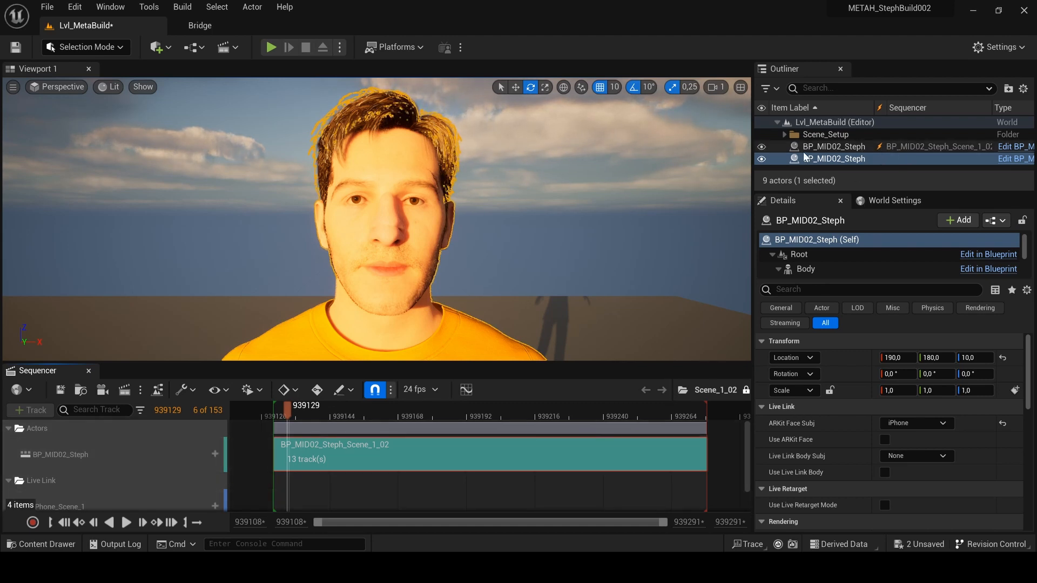
{"action": "left_click", "coordinate": [762, 159]}
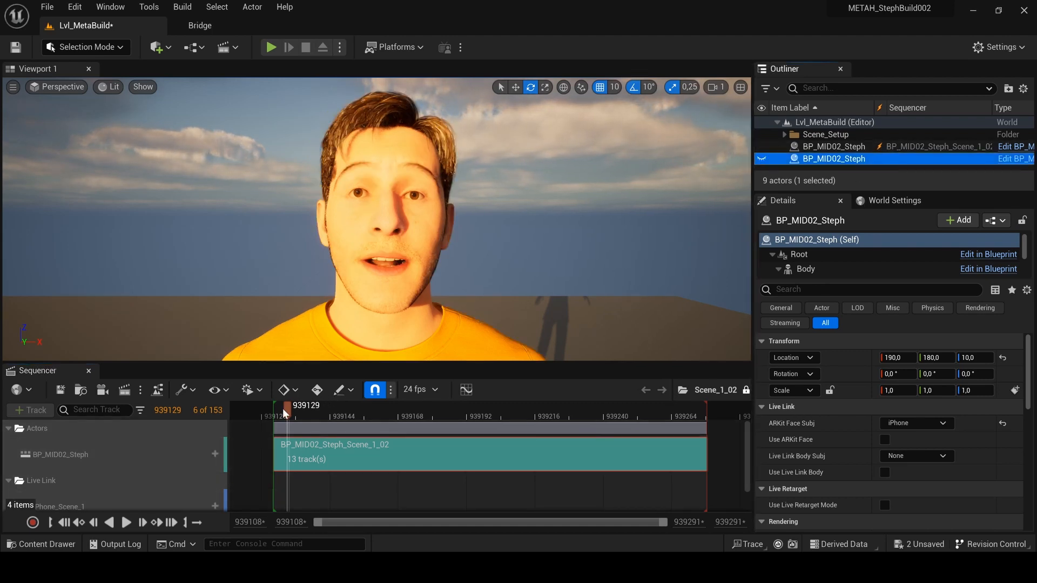
{"action": "left_click_drag", "start_coordinate": [284, 413], "coordinate": [347, 418]}
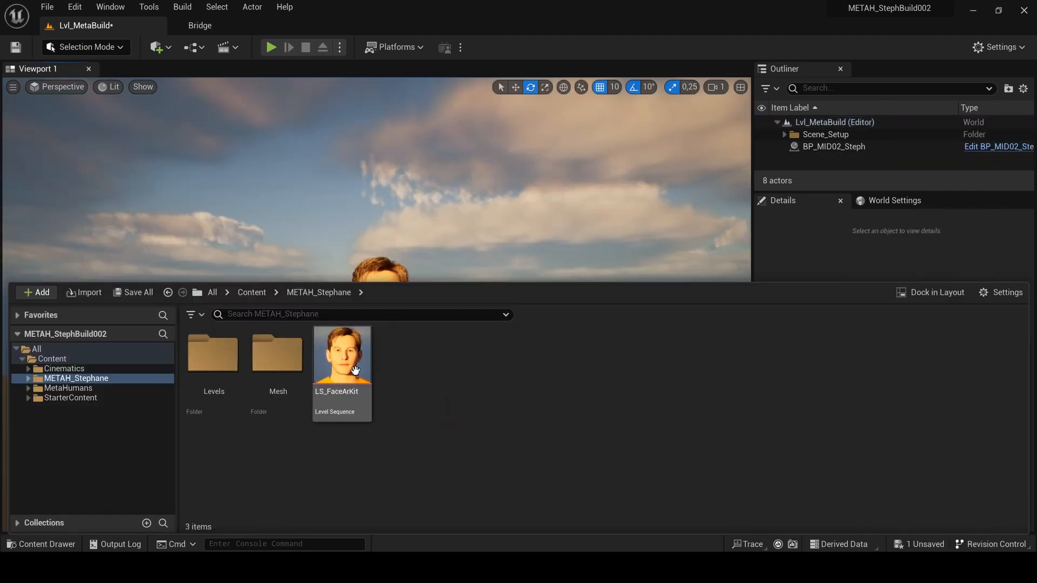
Open the LS_FaceArKit level sequence, enlarge the Sequencer area and lock the viewport to the camera cuts
{"action": "double_click", "coordinate": [355, 370]}
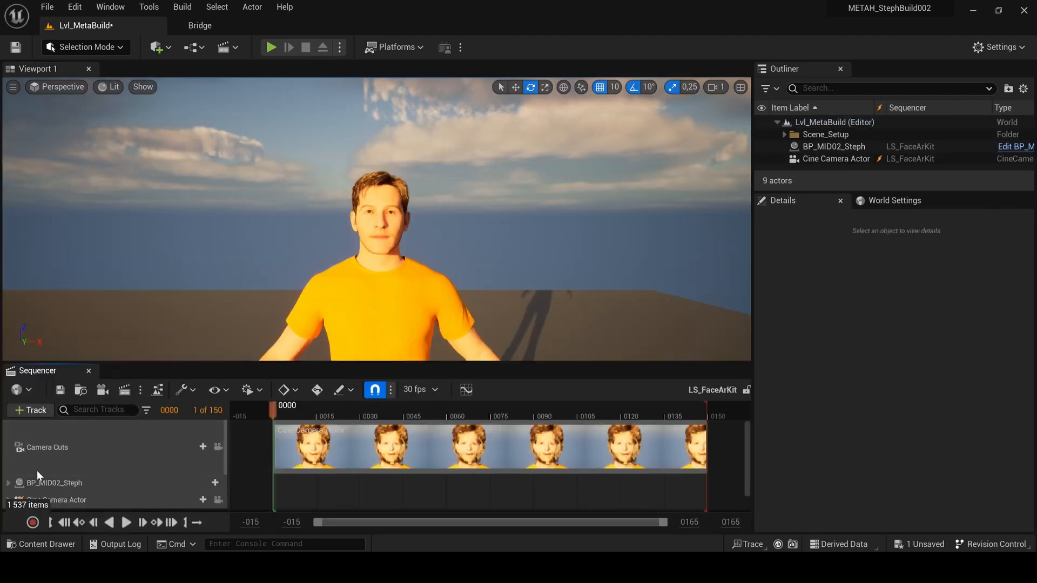
{"action": "left_click_drag", "start_coordinate": [124, 364], "coordinate": [127, 287]}
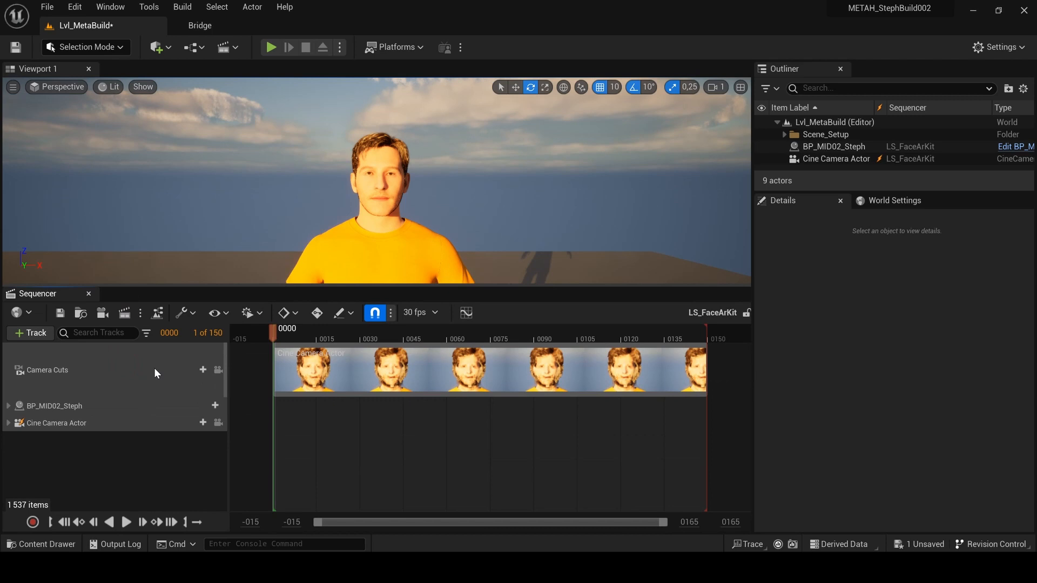
{"action": "left_click", "coordinate": [219, 369]}
Delete the Face_ControlBoard_CtrlRig track under the Face of BP_MID02_Steph in LS_FaceArKit
{"action": "double_click", "coordinate": [58, 406]}
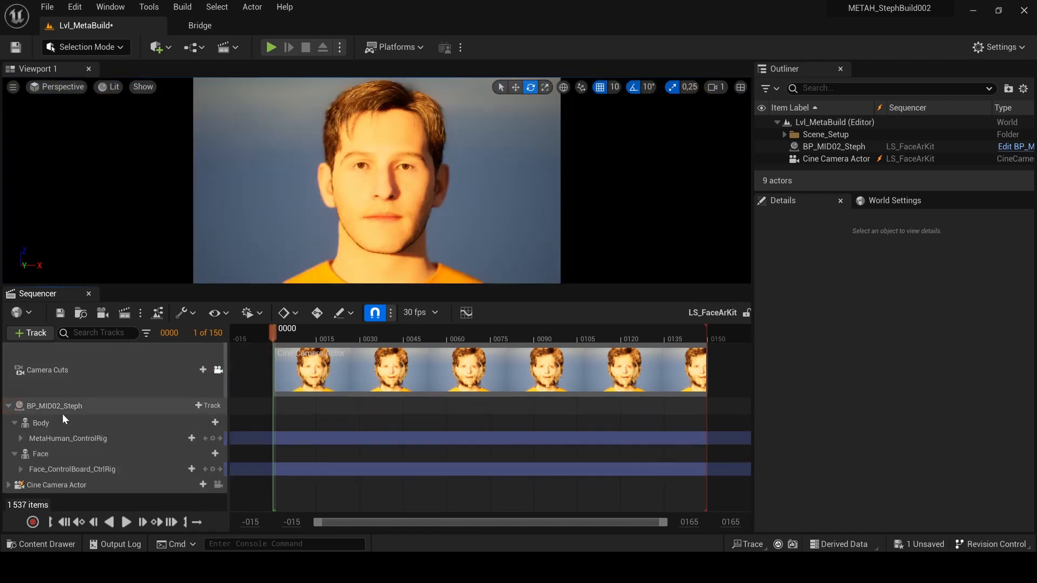
{"action": "left_click", "coordinate": [37, 454]}
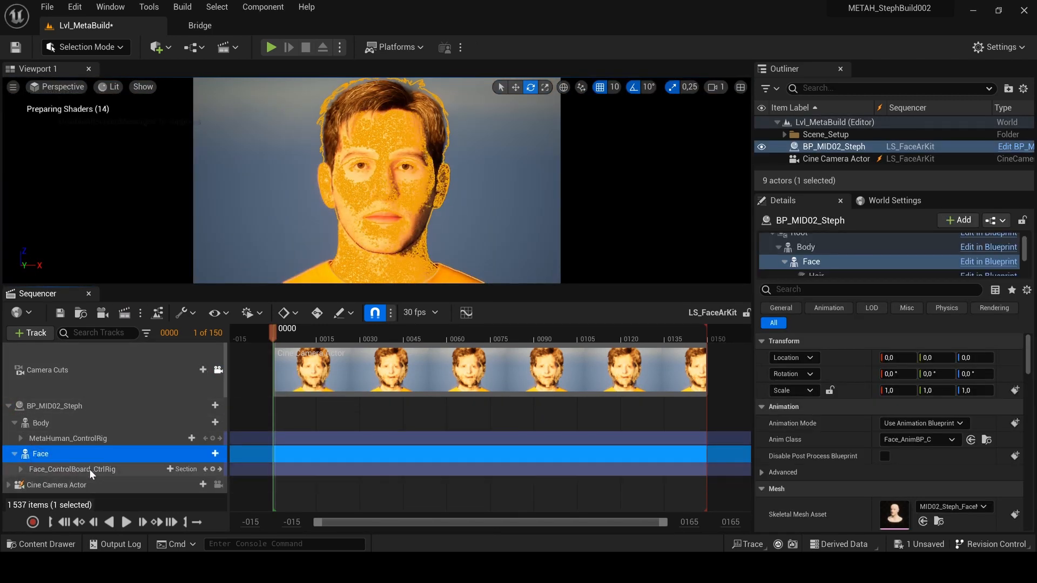
{"action": "left_click", "coordinate": [89, 469]}
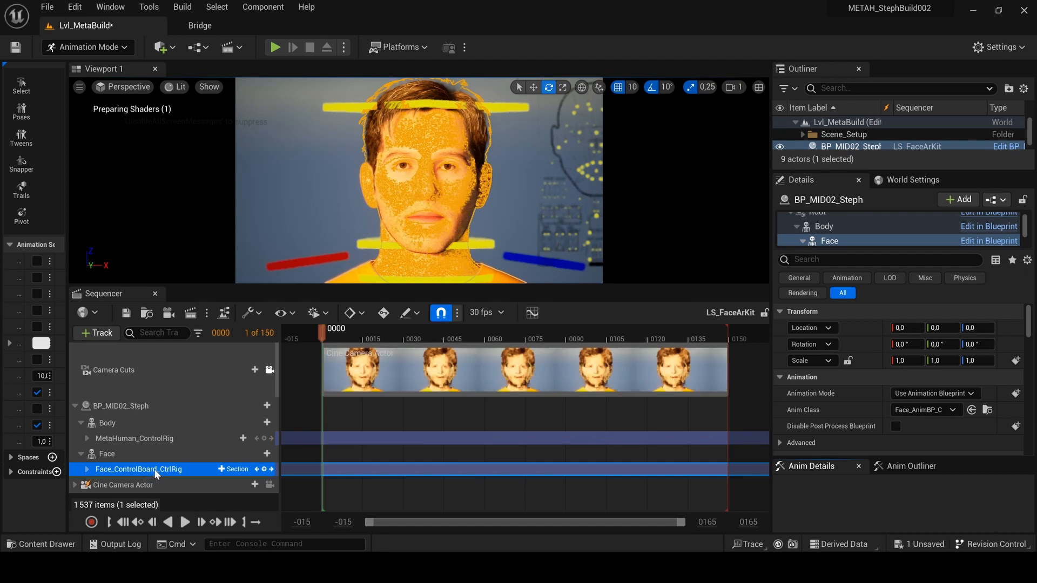
{"action": "key", "text": "Delete"}
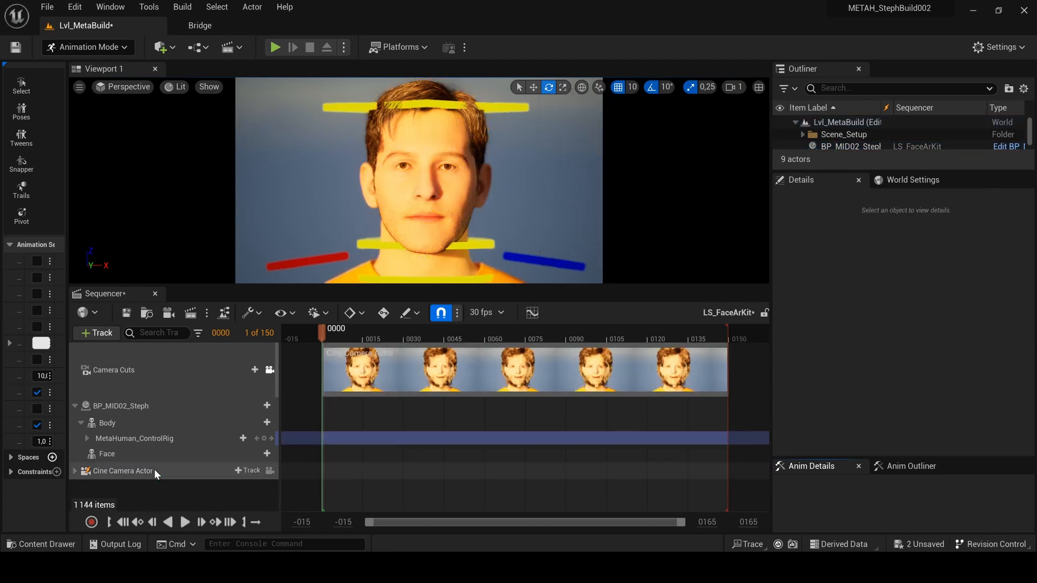
Return to Selection Mode and add the recorded BP_MID02_Steph_Scene_1_02_0 animation to the Face track
{"action": "left_click", "coordinate": [88, 53]}
{"action": "left_click", "coordinate": [85, 74]}
{"action": "left_click", "coordinate": [84, 454]}
{"action": "left_click", "coordinate": [200, 458]}
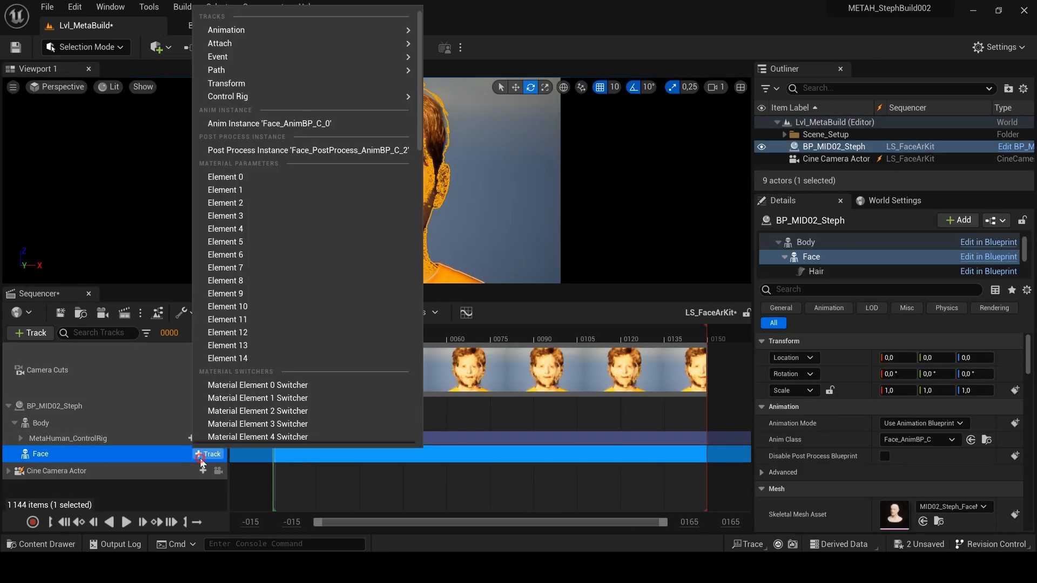
{"action": "mouse_move", "coordinate": [328, 30]}
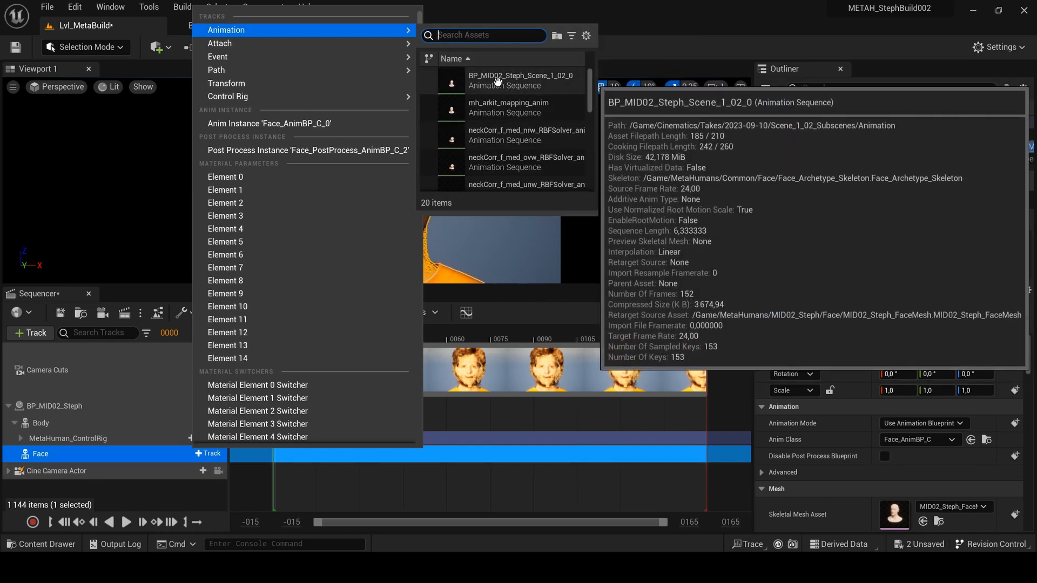
{"action": "left_click", "coordinate": [537, 81]}
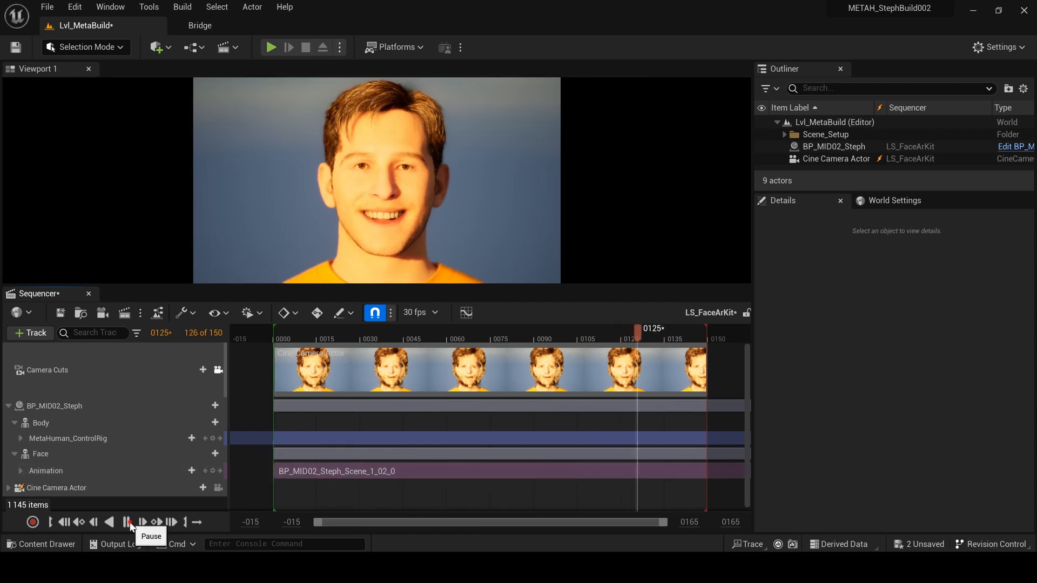
Pause the playback and scrub the LS_FaceArKit timeline to review the recorded face animation
{"action": "left_click", "coordinate": [128, 523]}
{"action": "left_click_drag", "start_coordinate": [651, 326], "coordinate": [565, 324]}
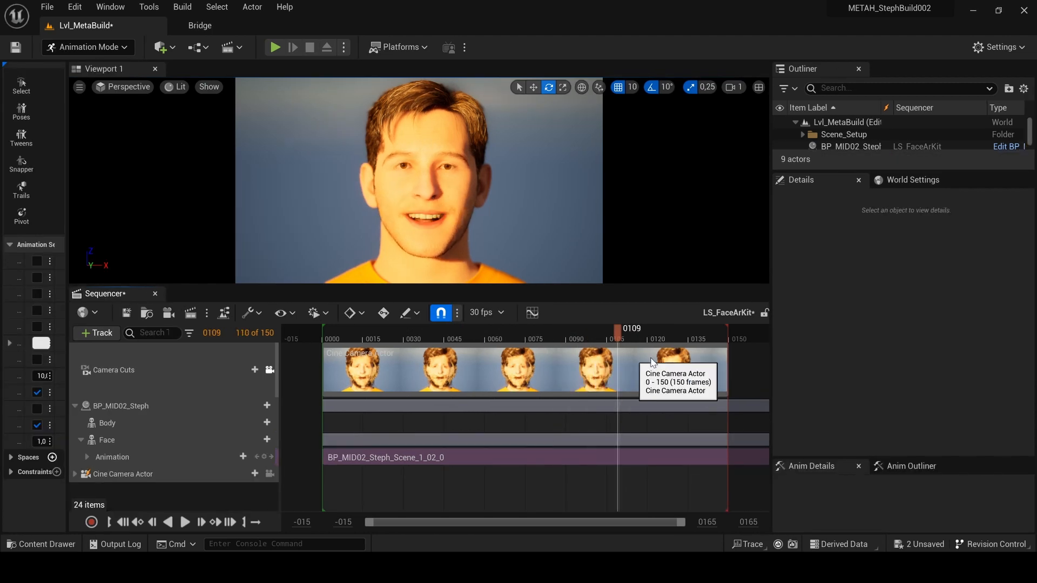
{"action": "left_click_drag", "start_coordinate": [654, 363], "coordinate": [360, 469]}
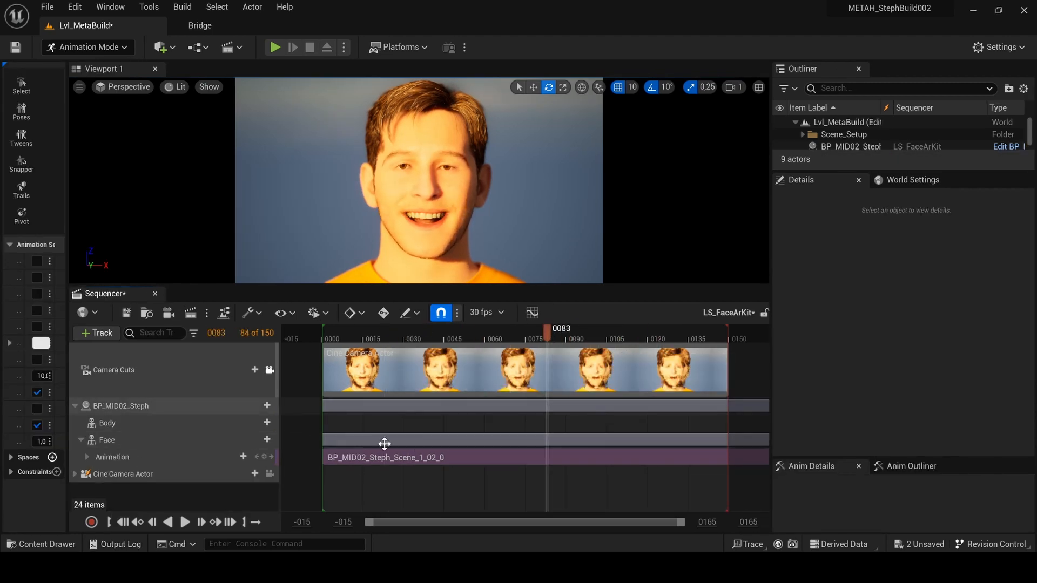
Delete the whole BP_MID02_Steph track from the LS_FaceArKit sequence
{"action": "left_click", "coordinate": [76, 405]}
{"action": "left_click", "coordinate": [160, 406]}
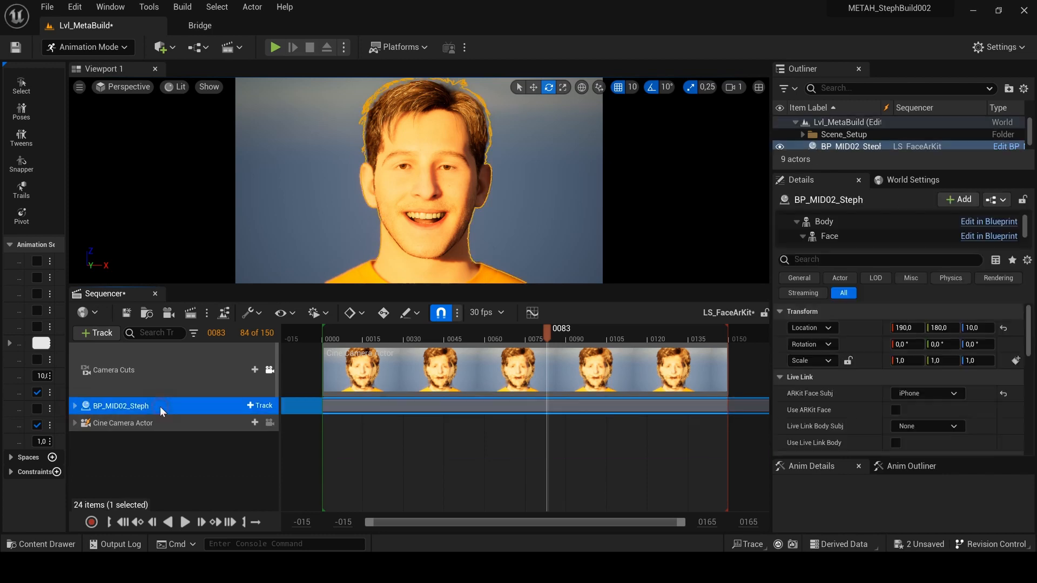
{"action": "key", "text": "Delete"}
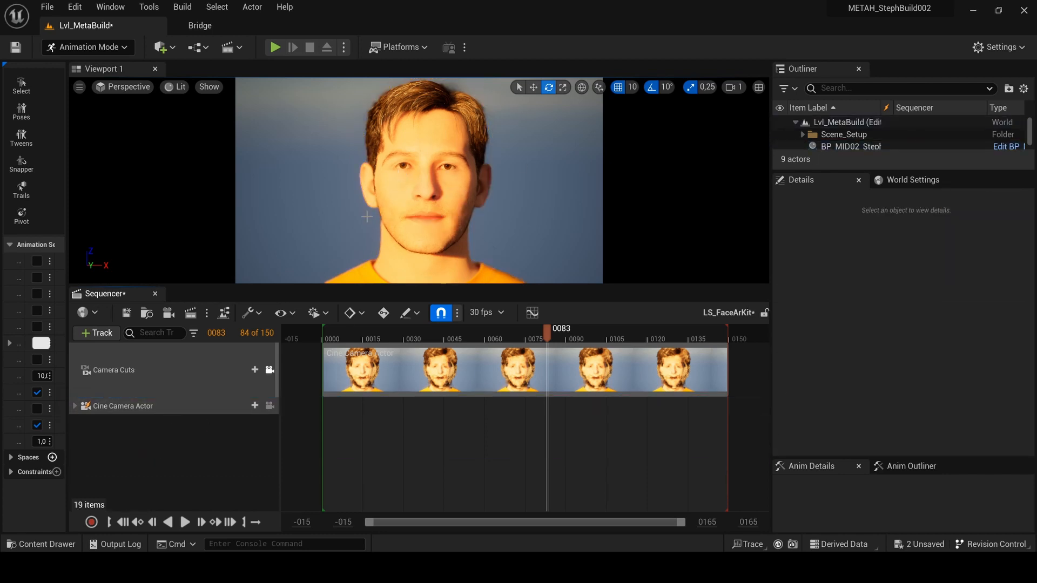
Add a Subsequences track holding the BP_MID02_Steph_Scene_1_02 sequence from frame 0 and scrub it to check the take
{"action": "left_click", "coordinate": [98, 335]}
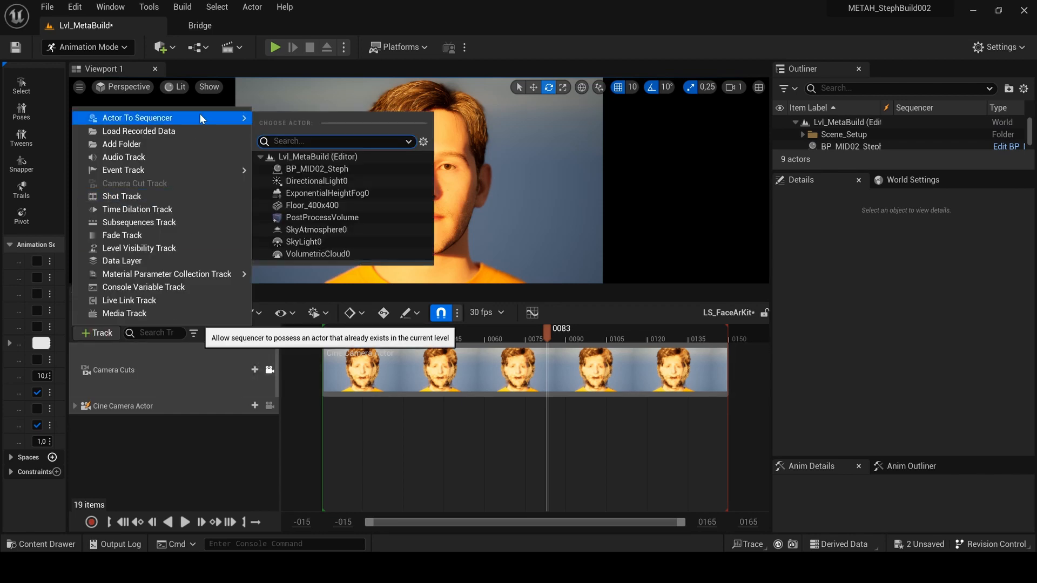
{"action": "mouse_move", "coordinate": [182, 174]}
{"action": "left_click", "coordinate": [175, 223]}
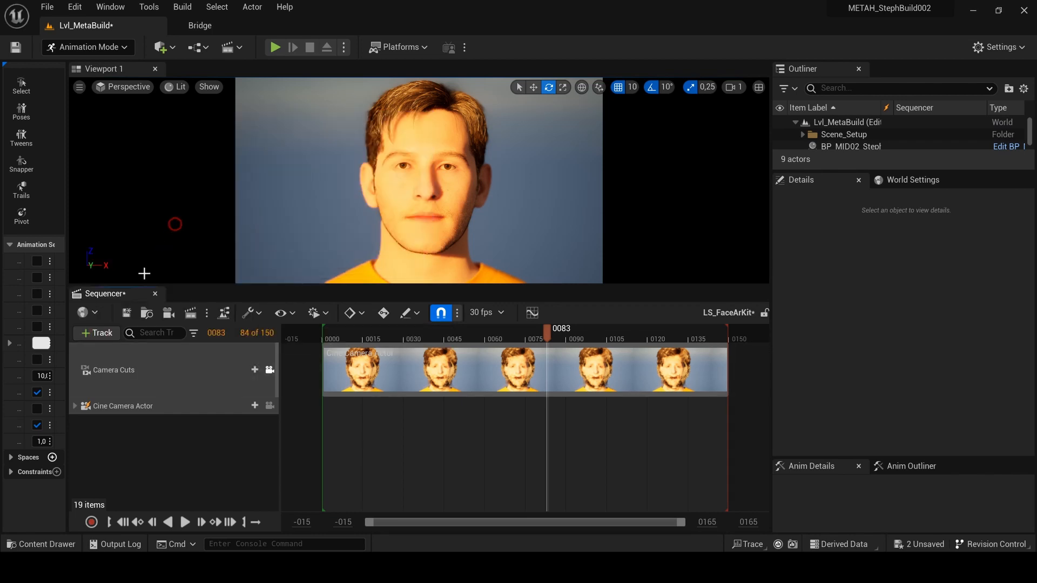
{"action": "left_click", "coordinate": [254, 404]}
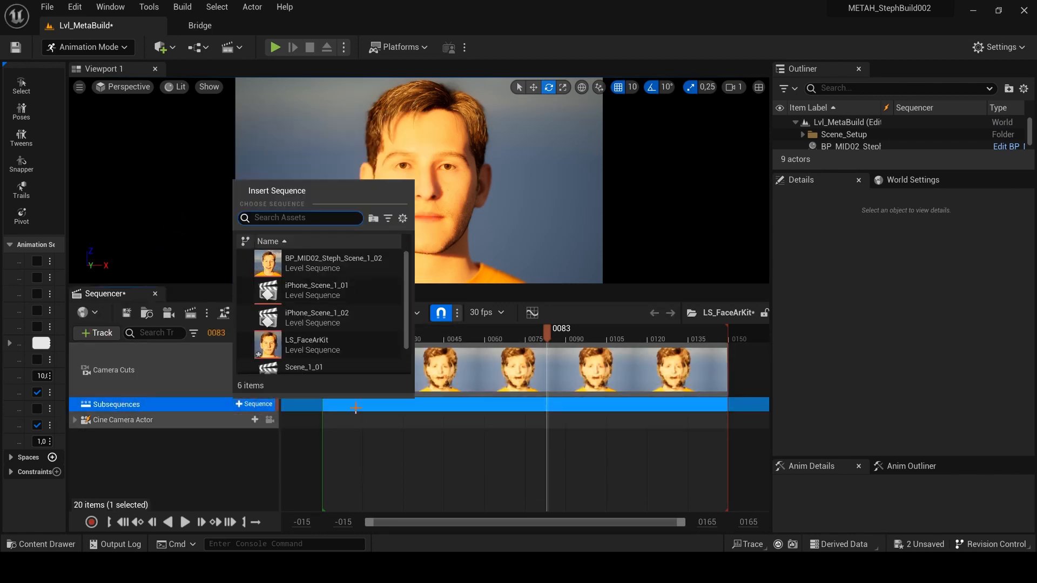
{"action": "left_click", "coordinate": [324, 264]}
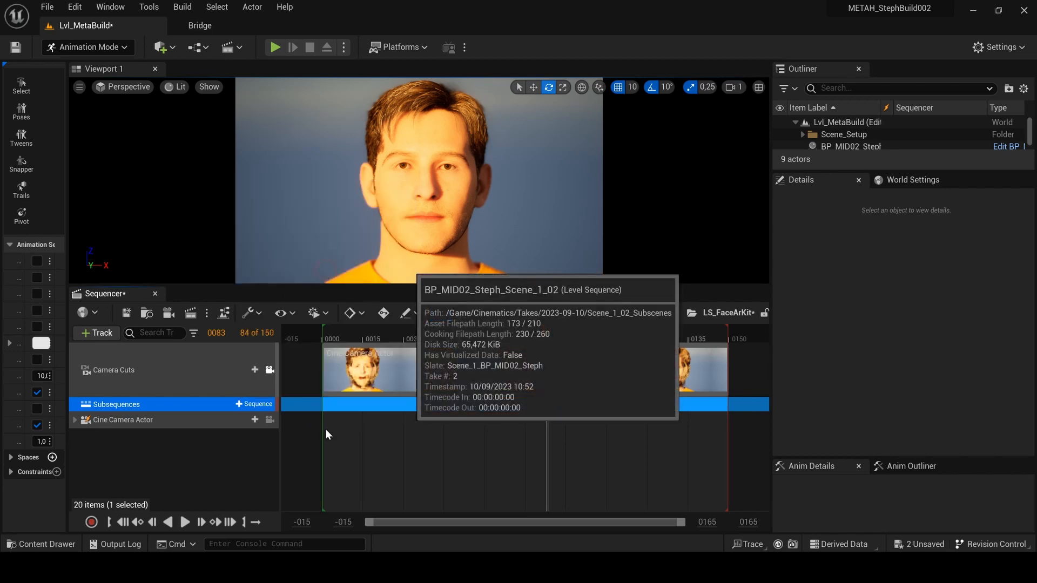
{"action": "left_click_drag", "start_coordinate": [633, 408], "coordinate": [409, 414]}
{"action": "mouse_move", "coordinate": [439, 340]}
{"action": "left_mouse_down"}
{"action": "mouse_move", "coordinate": [400, 339]}
{"action": "mouse_move", "coordinate": [478, 339]}
{"action": "mouse_move", "coordinate": [419, 339]}
{"action": "left_mouse_up"}
{"action": "left_click", "coordinate": [473, 340]}
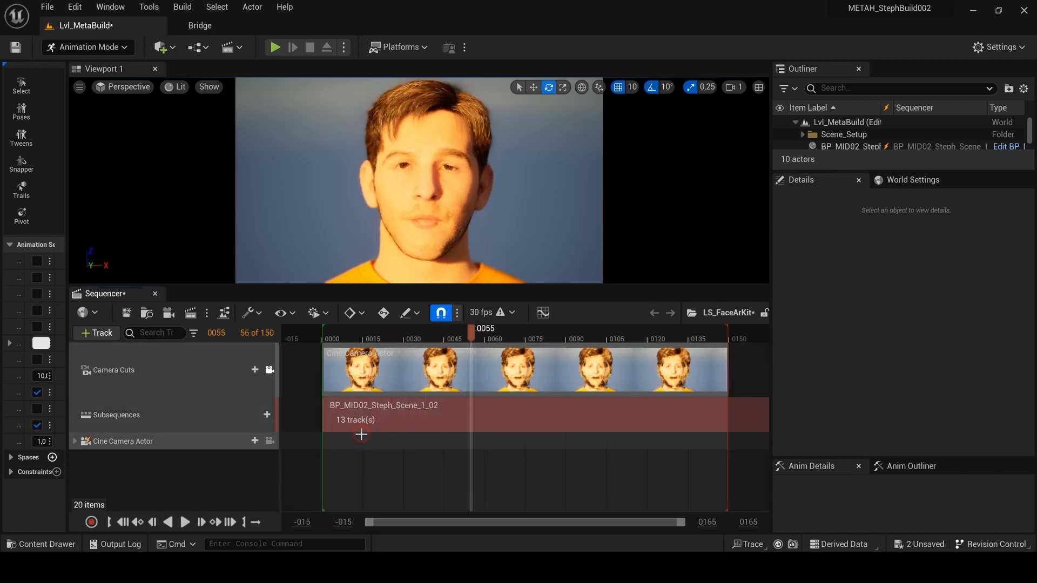
Enlarge the Outliner list and hide the original BP_MID02_Steph actor that belongs to no sequence
{"action": "left_click", "coordinate": [101, 416]}
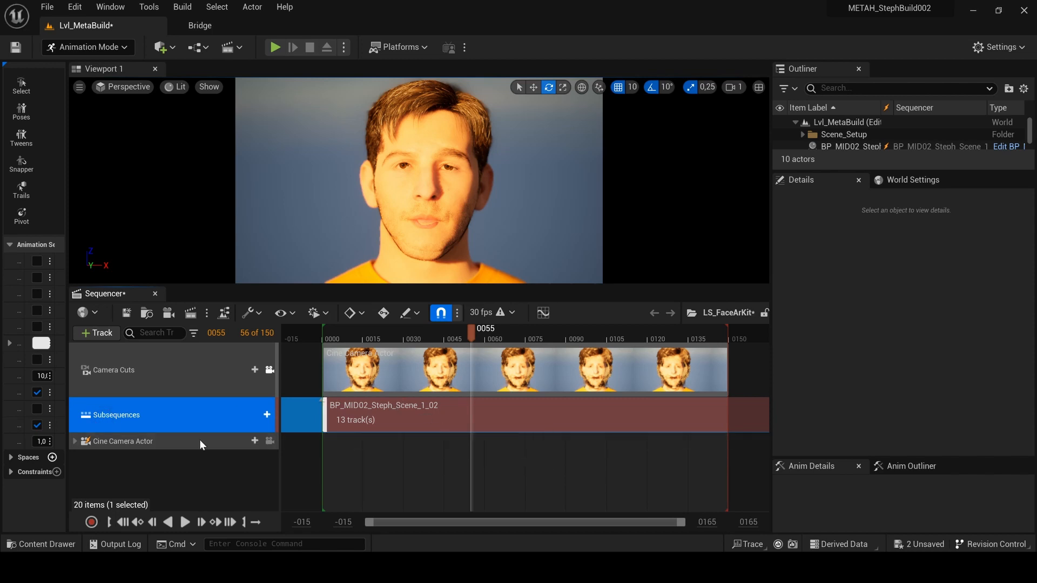
{"action": "left_click_drag", "start_coordinate": [823, 172], "coordinate": [823, 204]}
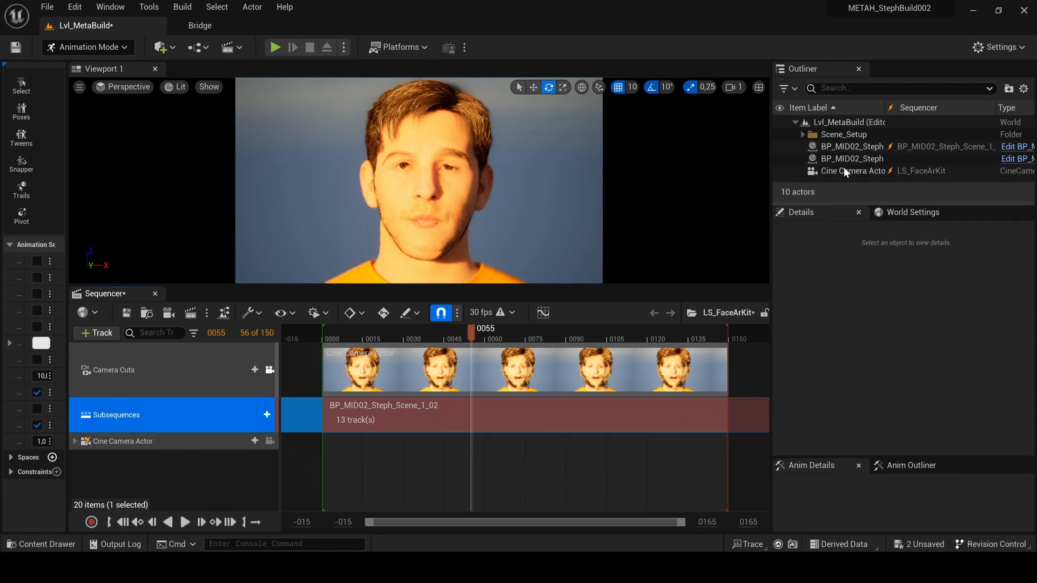
{"action": "left_click", "coordinate": [783, 160]}
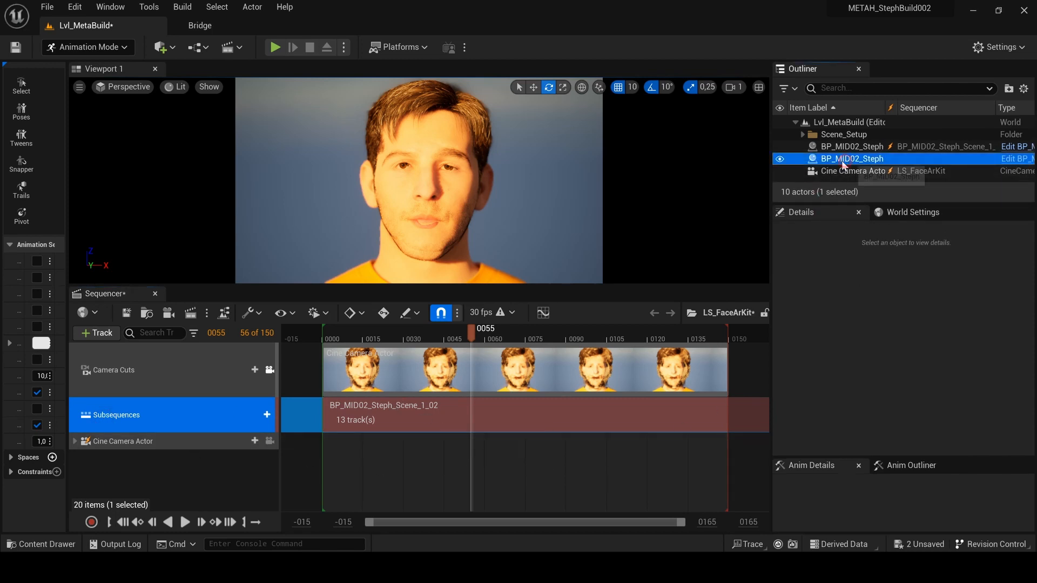
{"action": "left_click", "coordinate": [779, 159]}
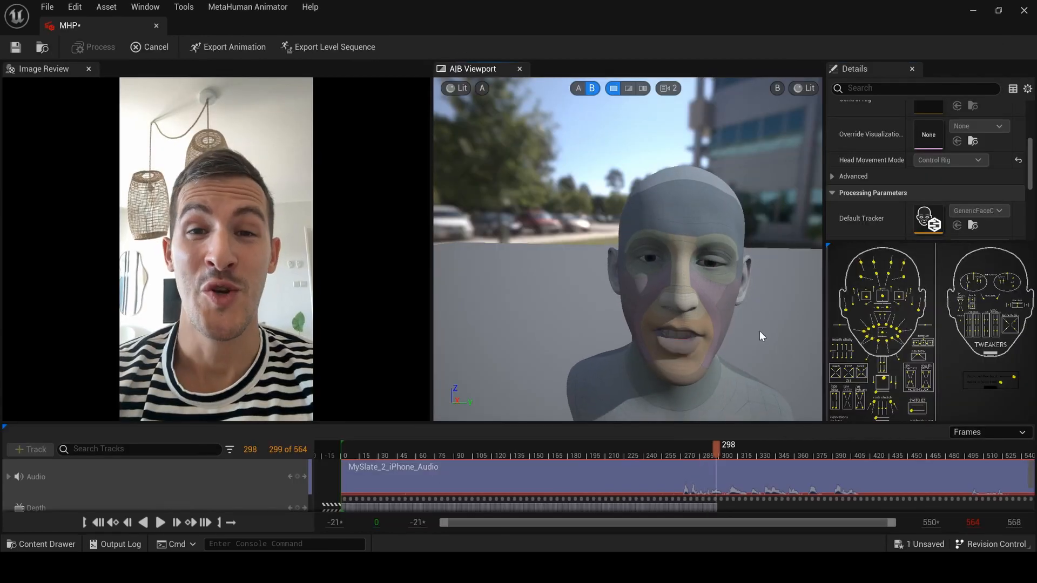
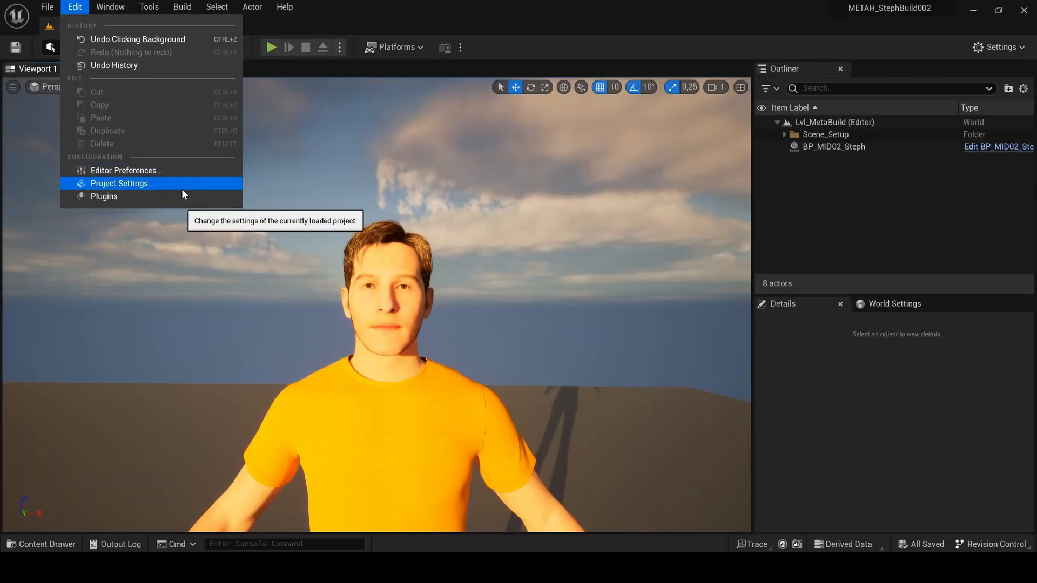
Search the project settings for "caching" and set the IMG Media plugin's Cache Size GB to 2
{"action": "left_click", "coordinate": [131, 183]}
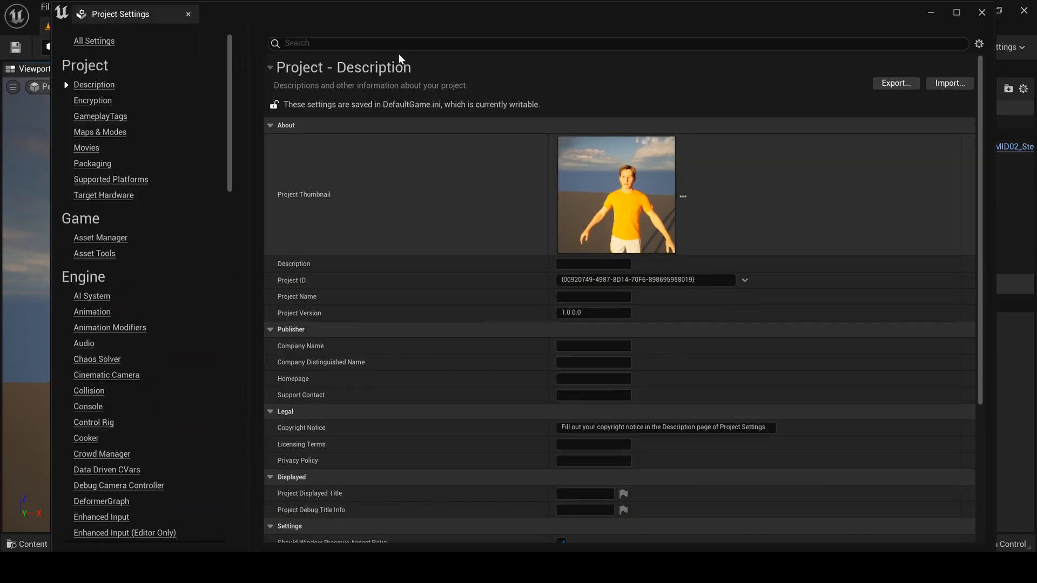
{"action": "left_click", "coordinate": [396, 42]}
{"action": "type", "text": "caching"}
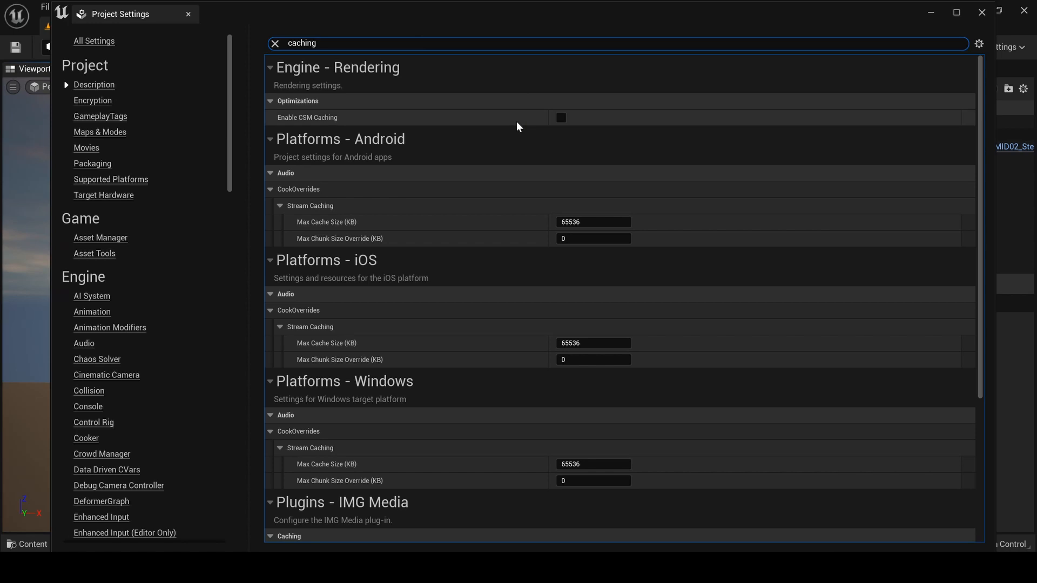
{"action": "scroll", "coordinate": [520, 157], "scroll_direction": "down", "scroll_amount": 4}
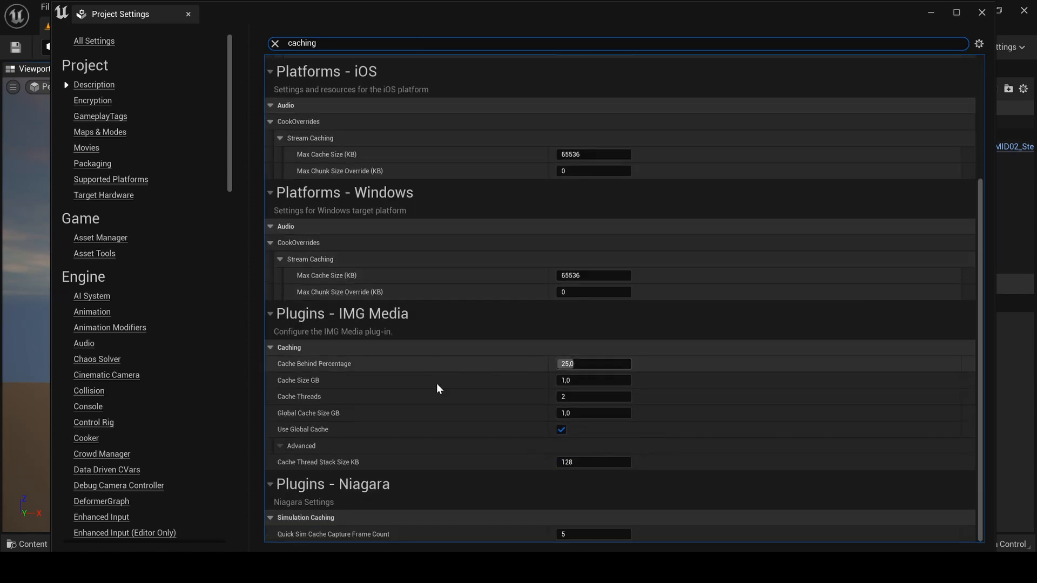
{"action": "left_click", "coordinate": [598, 378]}
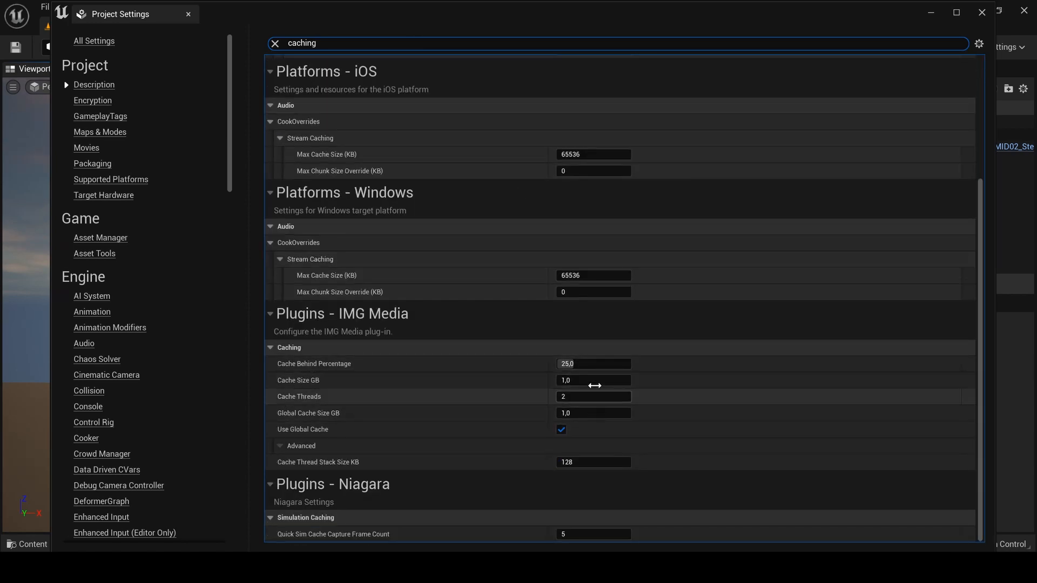
{"action": "type", "text": "2"}
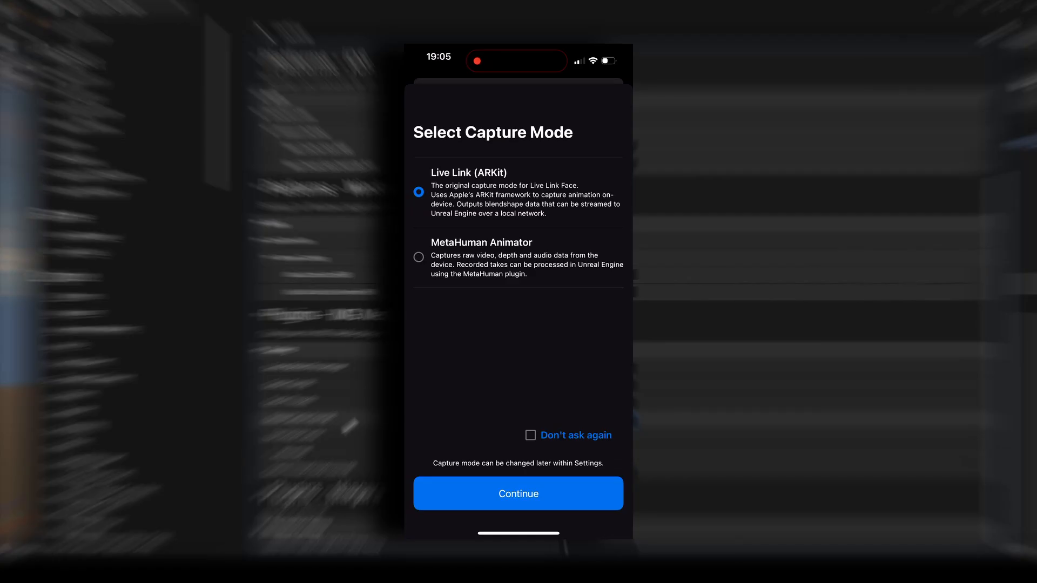
On the iPhone's Live Link Face app, select the MetaHuman Animator capture mode and open the OSC Server settings
{"action": "left_click", "coordinate": [418, 257]}
{"action": "left_click", "coordinate": [519, 493]}
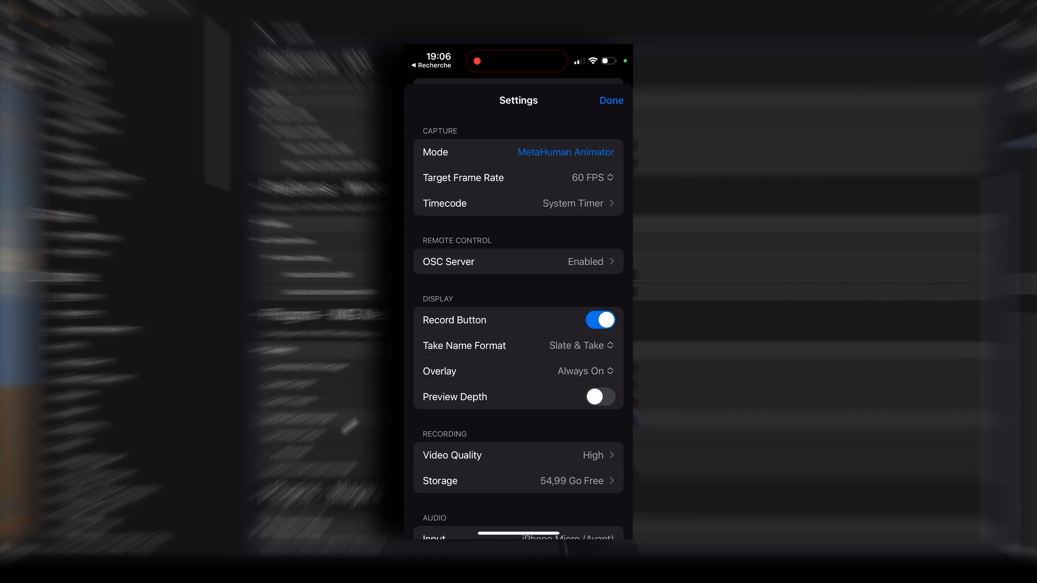
{"action": "left_click", "coordinate": [519, 261]}
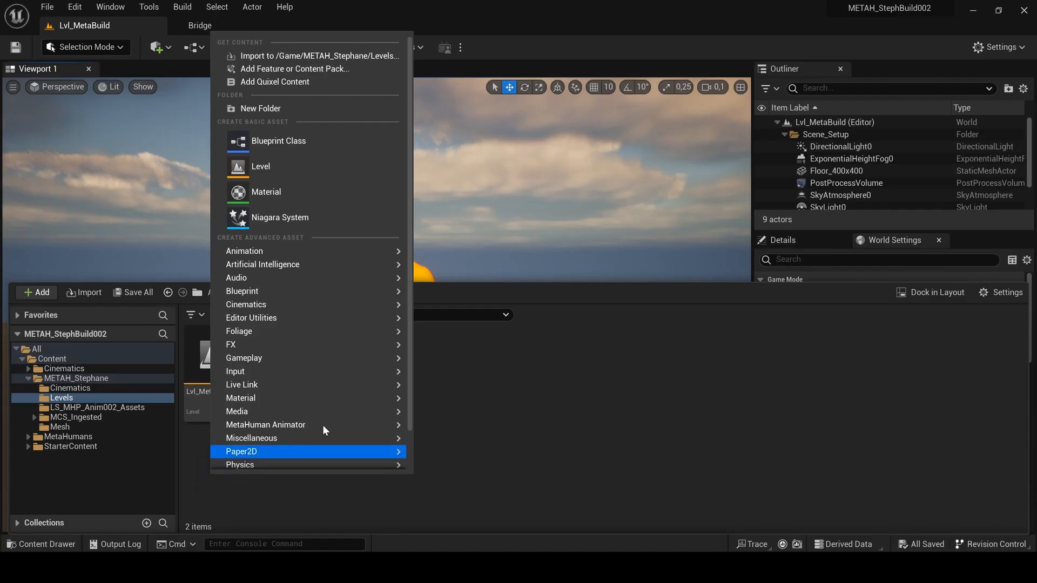
Create a MetaHuman Animator Capture Source asset in the Levels folder and set its Capture Source Type to LiveLinkFace Connection
{"action": "mouse_move", "coordinate": [316, 423]}
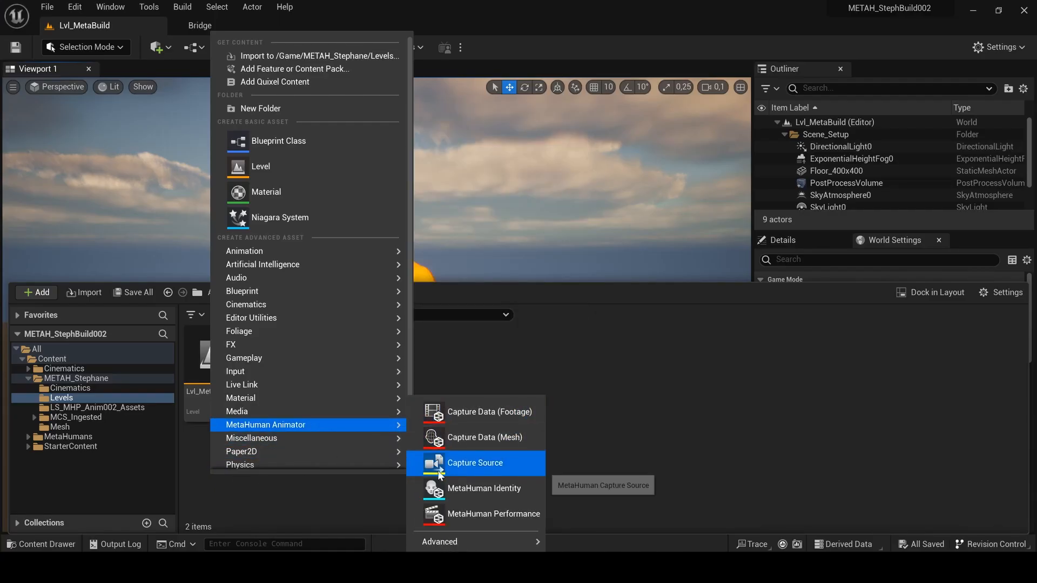
{"action": "left_click", "coordinate": [468, 464]}
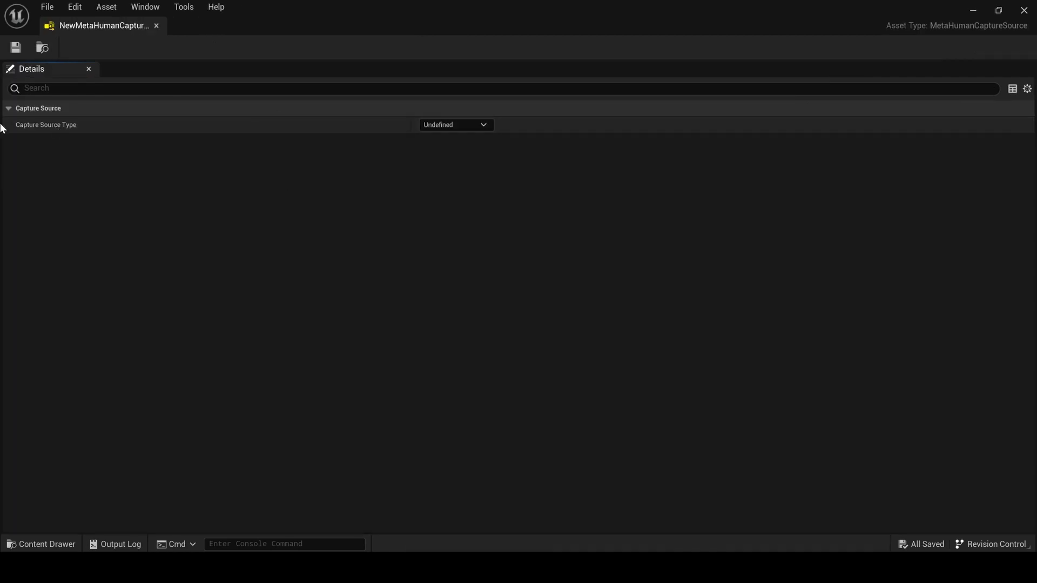
{"action": "left_click", "coordinate": [483, 124]}
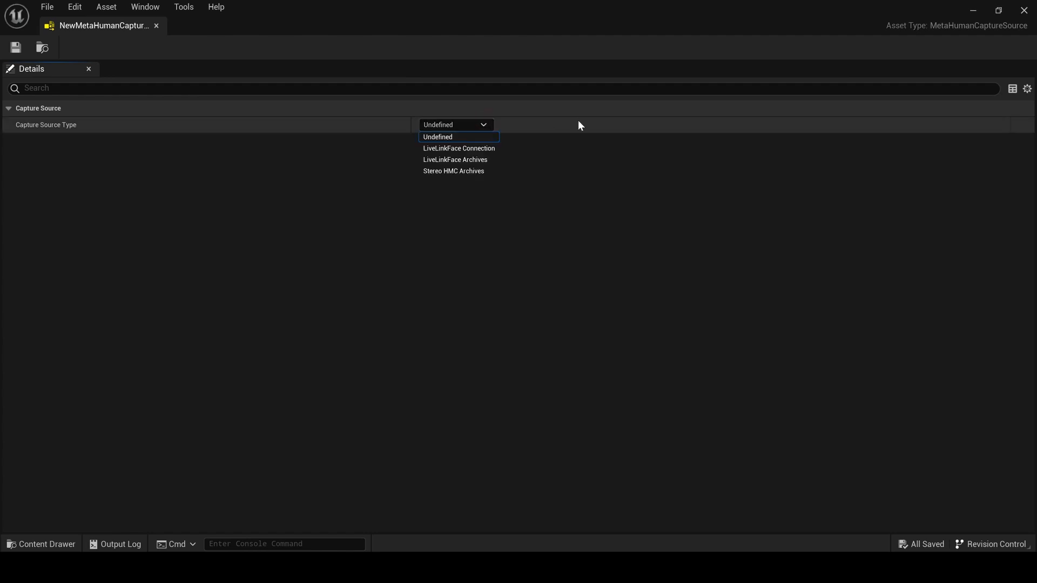
{"action": "left_click", "coordinate": [470, 147]}
{"action": "left_click", "coordinate": [489, 141]}
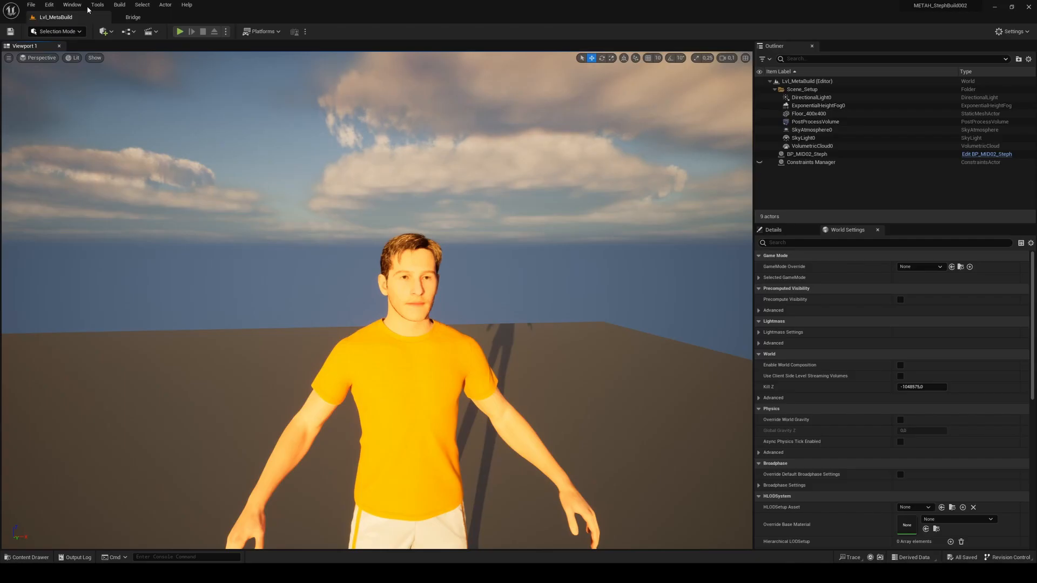
Open the Capture Manager and choose the MCS capture source to list its takes
{"action": "left_click", "coordinate": [97, 5]}
{"action": "left_click", "coordinate": [126, 79]}
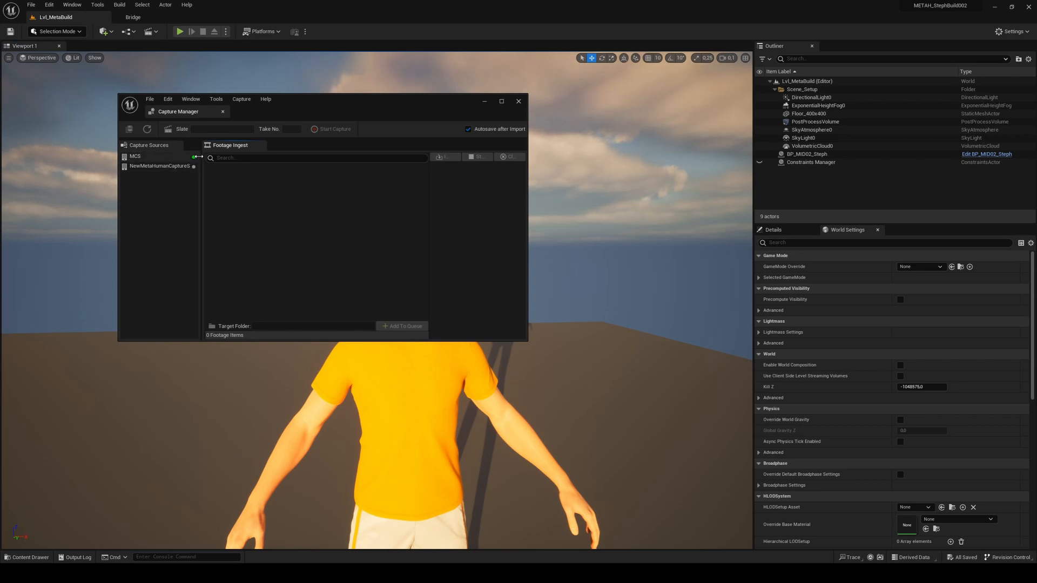
{"action": "left_click", "coordinate": [178, 156]}
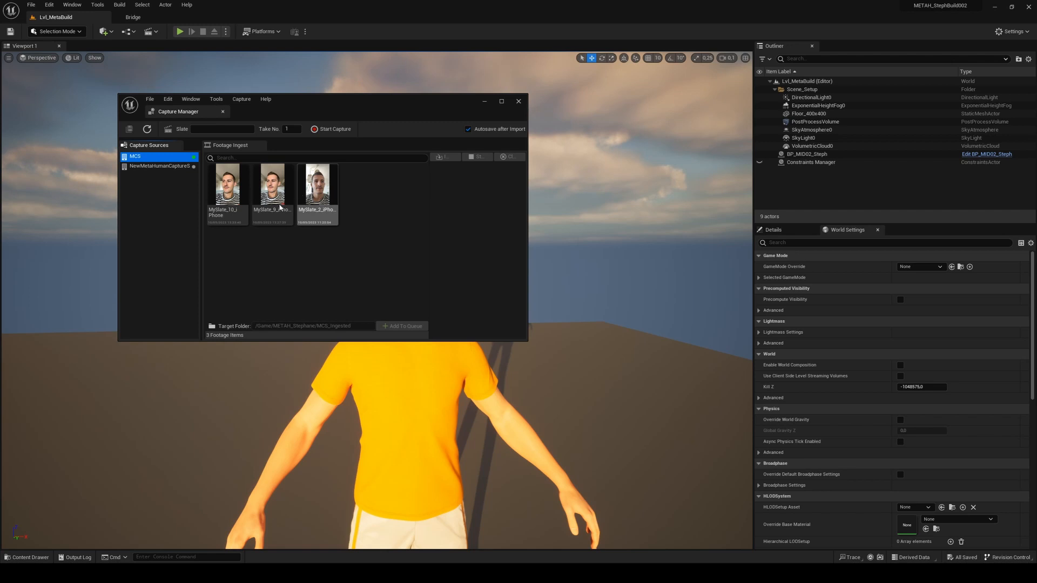
Add the MySlate_9_iPhone take to the import queue and import the queued take
{"action": "left_click", "coordinate": [324, 185]}
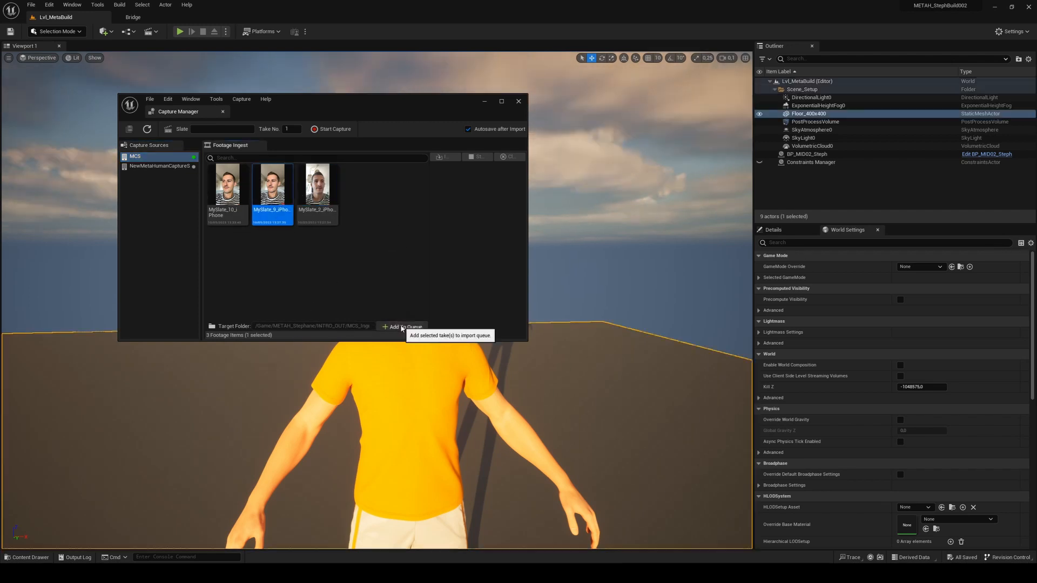
{"action": "left_click", "coordinate": [399, 326]}
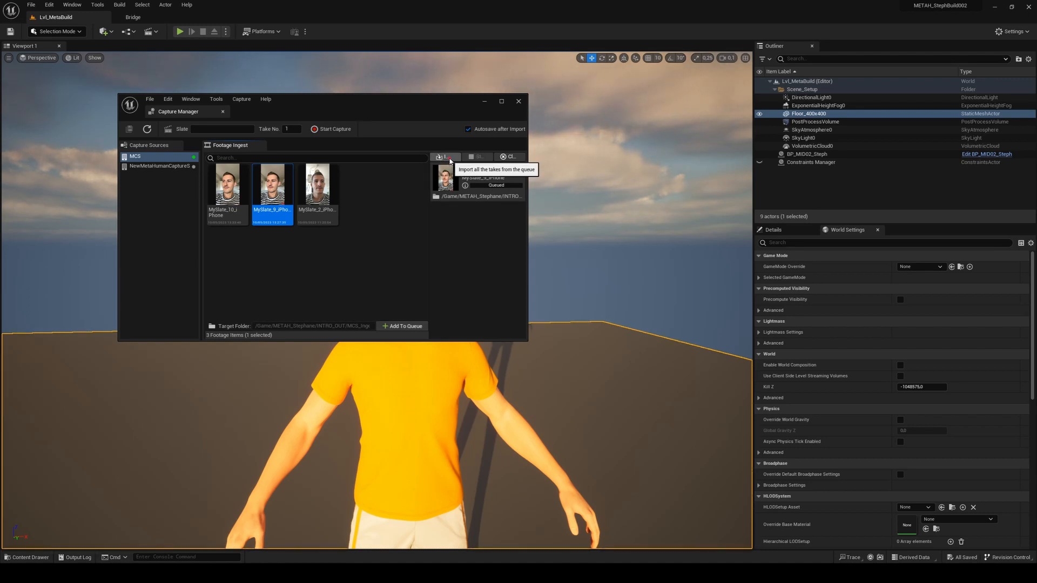
{"action": "left_click", "coordinate": [449, 157]}
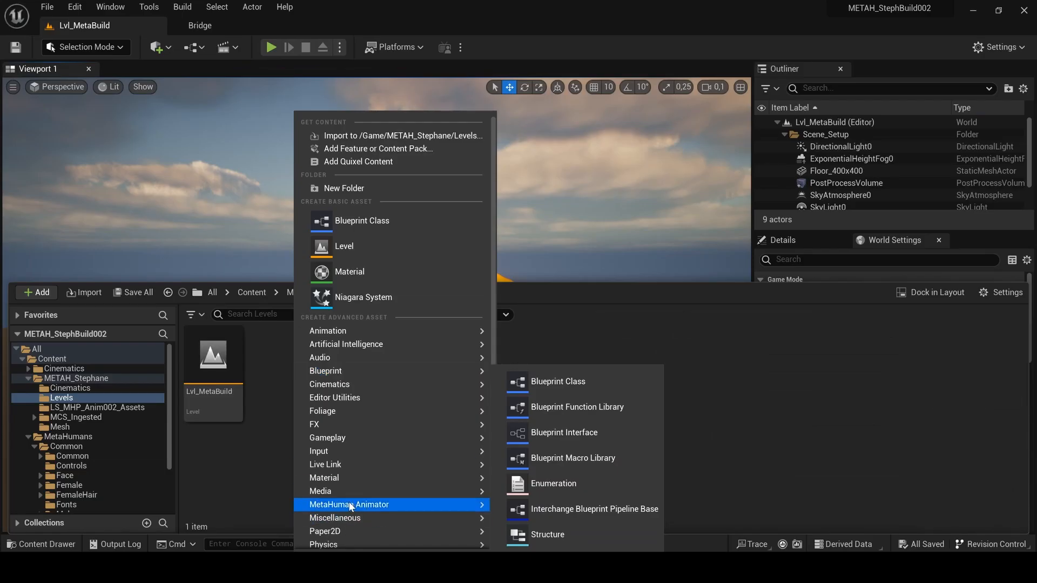
Create a MetaHuman Identity with components from the MySlate_2_iPhone footage and dock the Footage Timeline below its viewport
{"action": "mouse_move", "coordinate": [350, 505]}
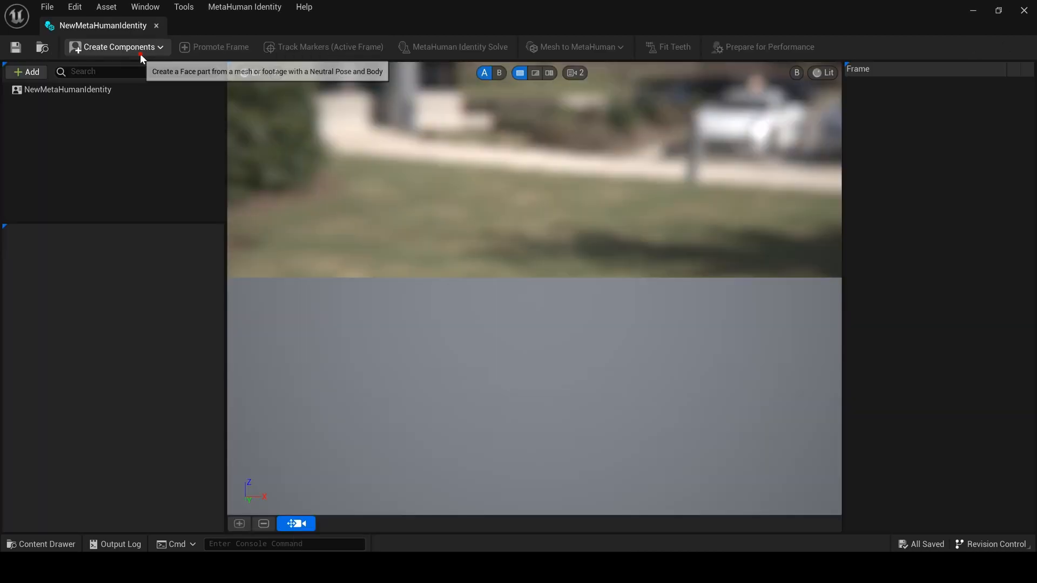
{"action": "left_click", "coordinate": [140, 53]}
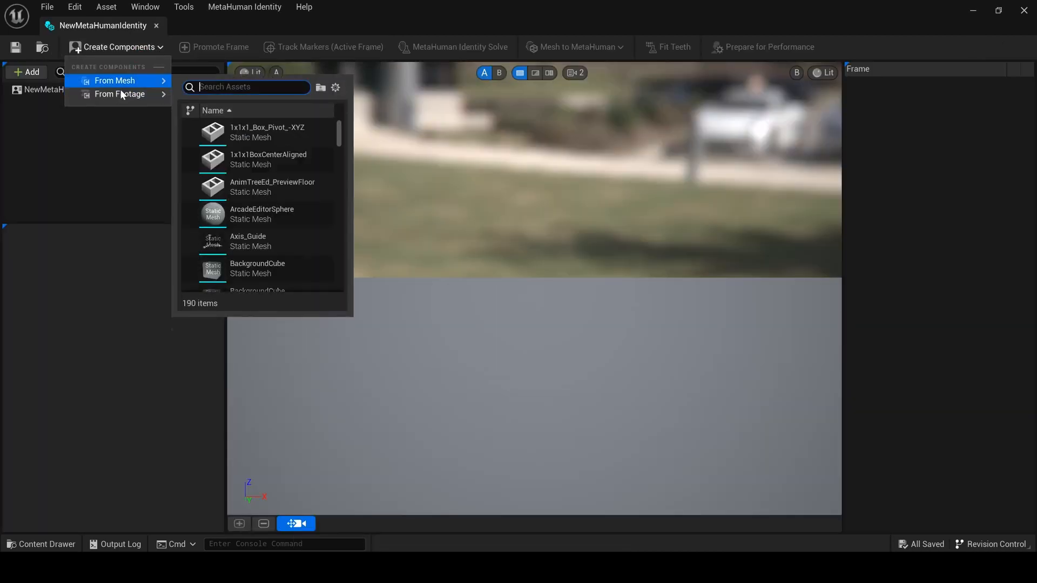
{"action": "mouse_move", "coordinate": [118, 94]}
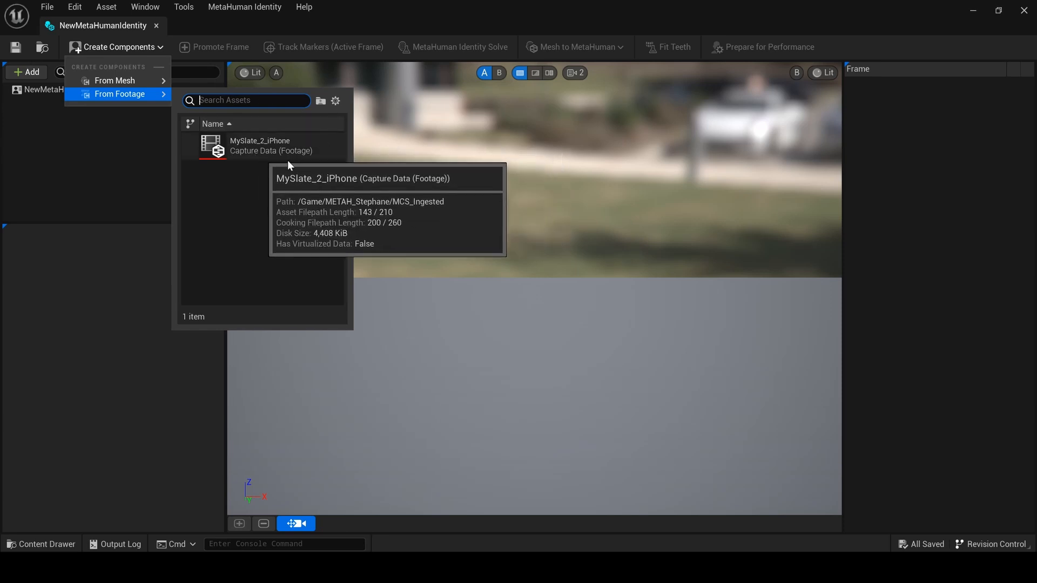
{"action": "left_click", "coordinate": [341, 149]}
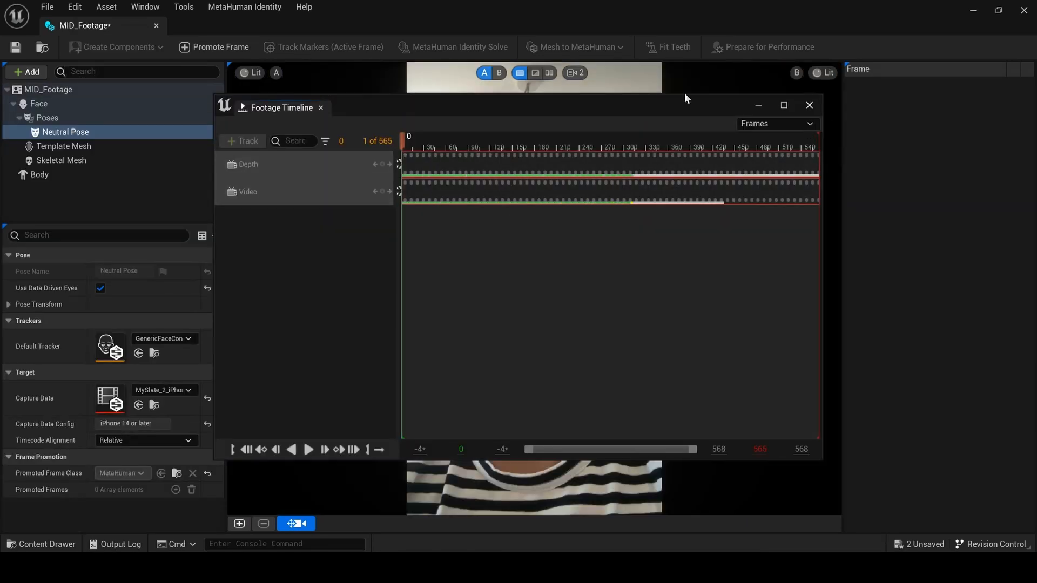
{"action": "left_click_drag", "start_coordinate": [275, 107], "coordinate": [395, 455]}
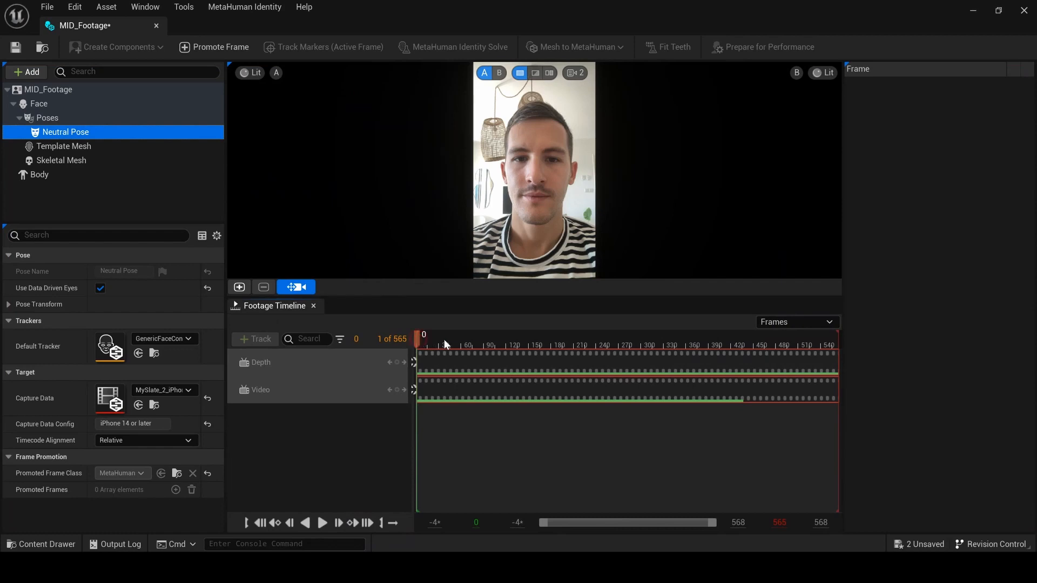
Promote frame 32 of the footage as the Neutral Pose's front view and check its tracked face markers
{"action": "mouse_move", "coordinate": [444, 339]}
{"action": "left_mouse_down"}
{"action": "mouse_move", "coordinate": [686, 348]}
{"action": "mouse_move", "coordinate": [799, 339]}
{"action": "mouse_move", "coordinate": [415, 338]}
{"action": "mouse_move", "coordinate": [448, 335]}
{"action": "mouse_move", "coordinate": [437, 335]}
{"action": "left_mouse_up"}
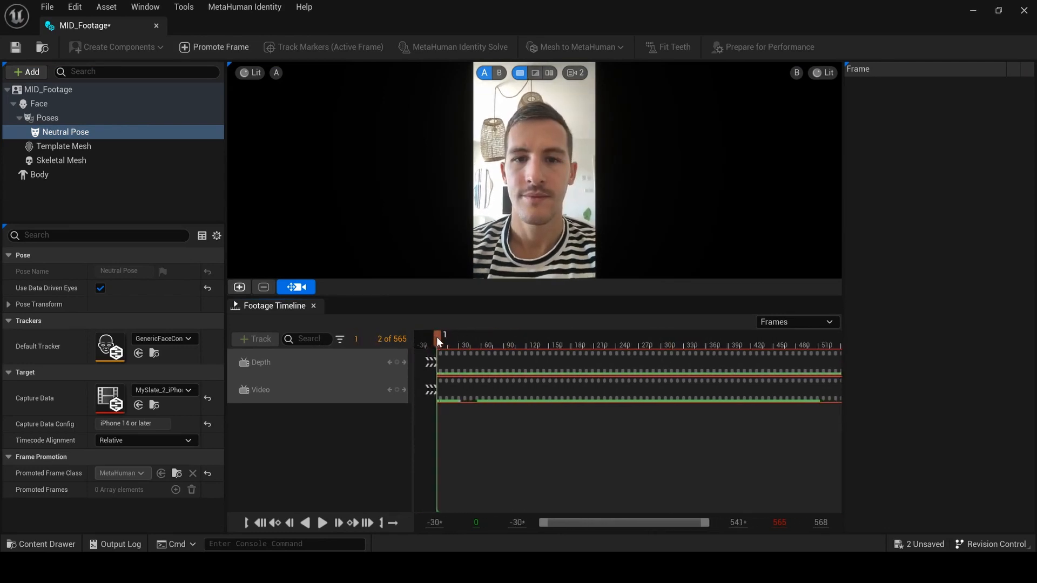
{"action": "left_click_drag", "start_coordinate": [438, 432], "coordinate": [461, 438]}
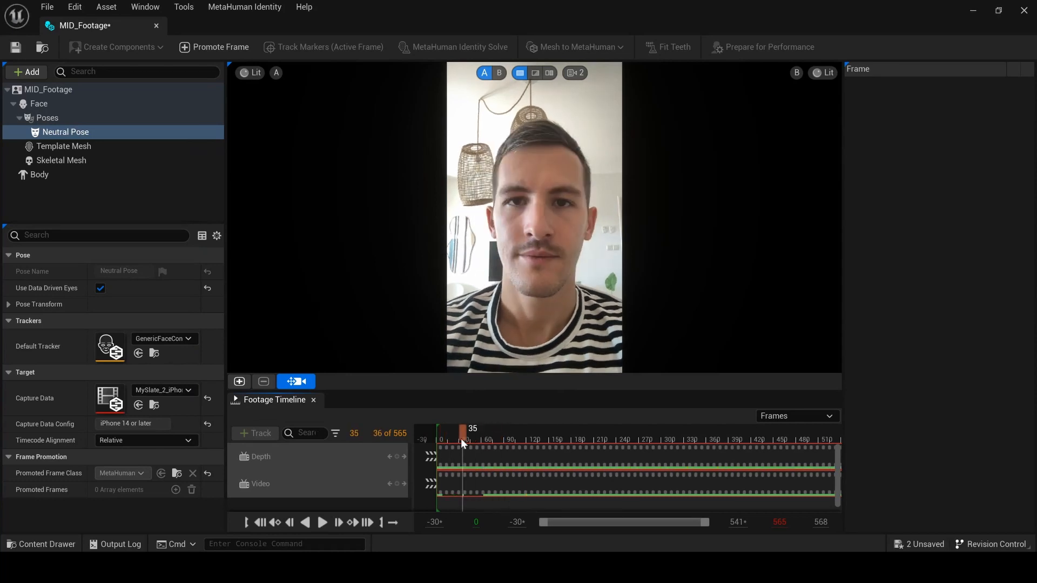
{"action": "left_click", "coordinate": [239, 381]}
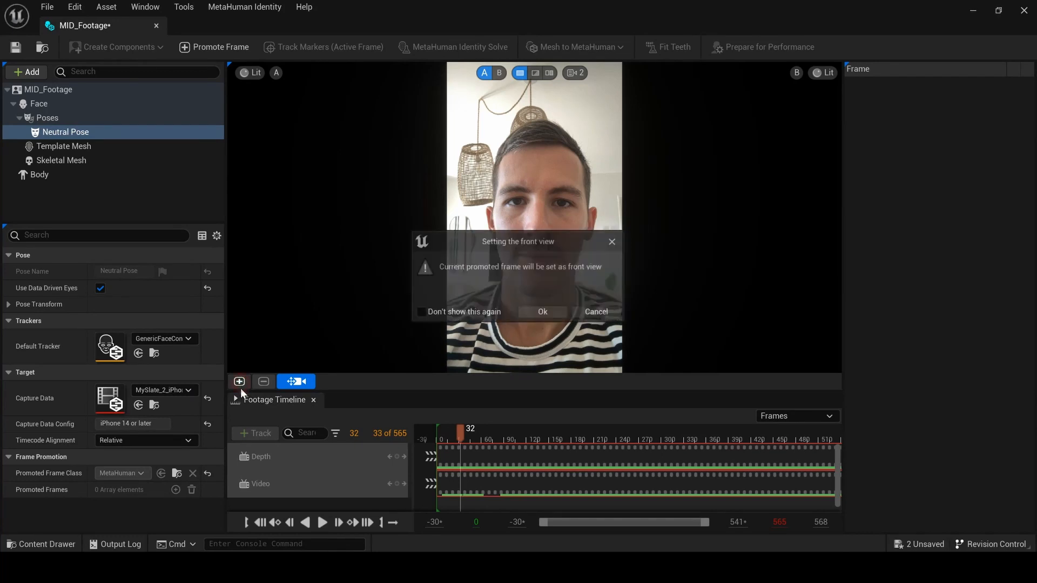
{"action": "left_click", "coordinate": [542, 315]}
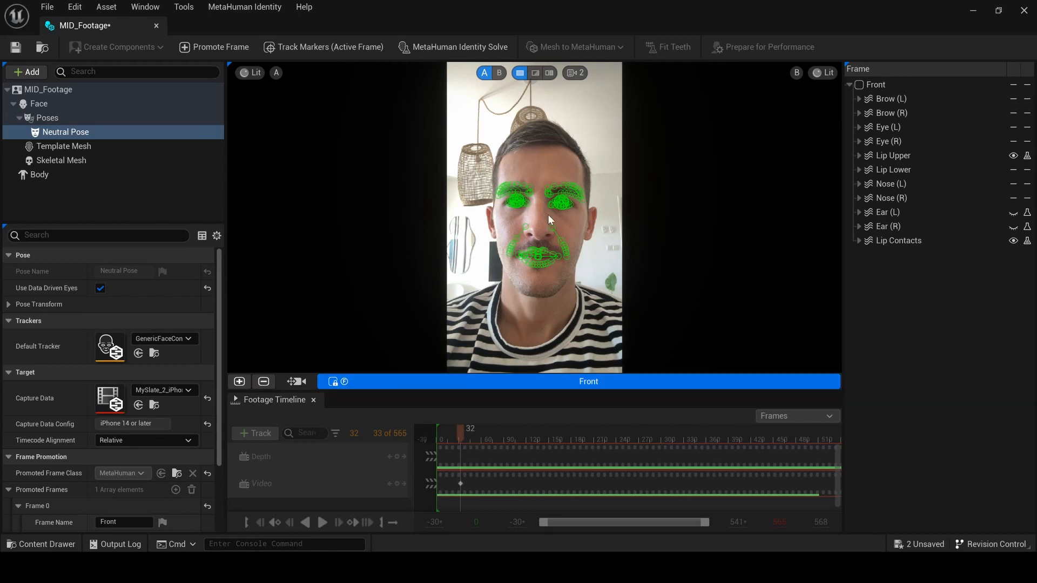
{"action": "scroll", "coordinate": [548, 215], "scroll_direction": "up", "scroll_amount": 3}
{"action": "scroll", "coordinate": [548, 214], "scroll_direction": "up", "scroll_amount": 3}
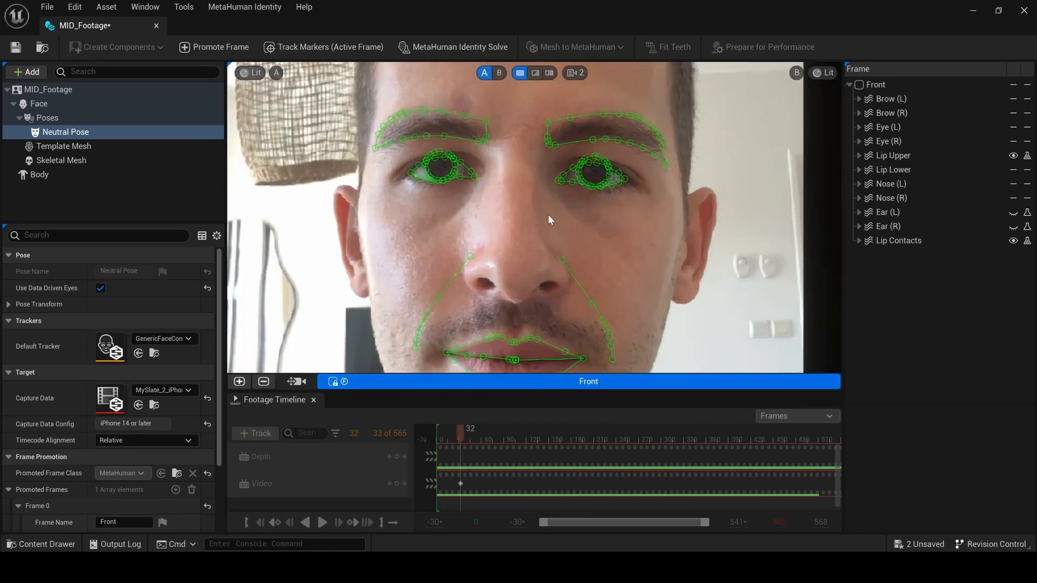
{"action": "scroll", "coordinate": [547, 215], "scroll_direction": "down", "scroll_amount": 5}
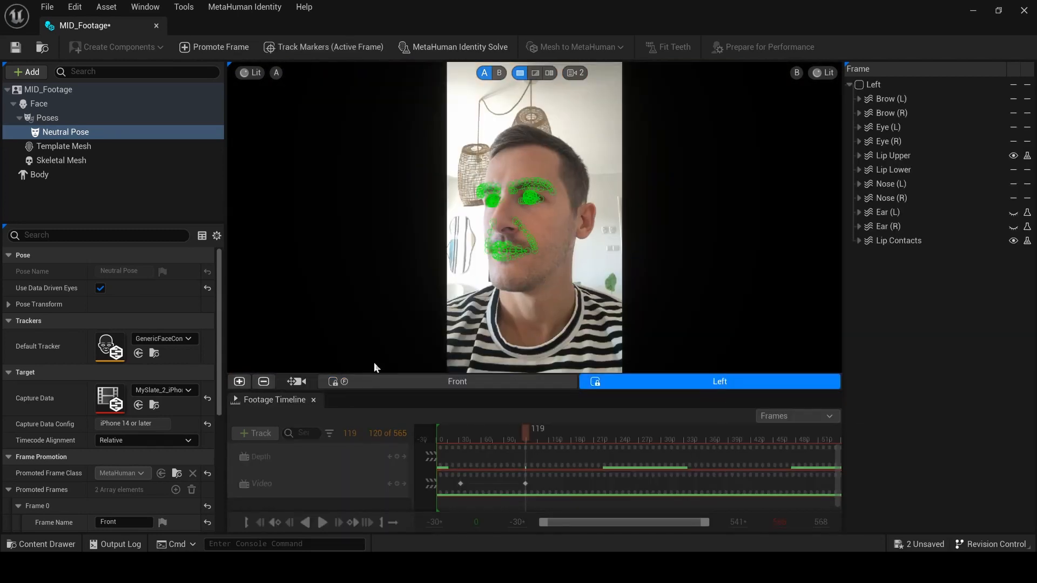
Promote a frame of the head turned to the other side as the Right view and run the MetaHuman Identity Solve
{"action": "left_click", "coordinate": [557, 432]}
{"action": "left_click", "coordinate": [239, 381]}
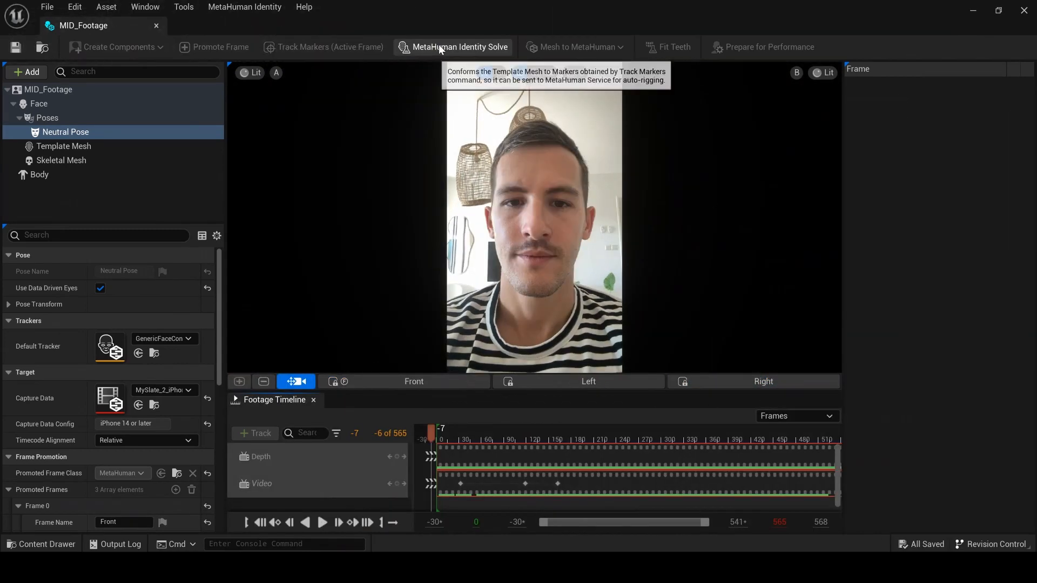
{"action": "left_click", "coordinate": [440, 46]}
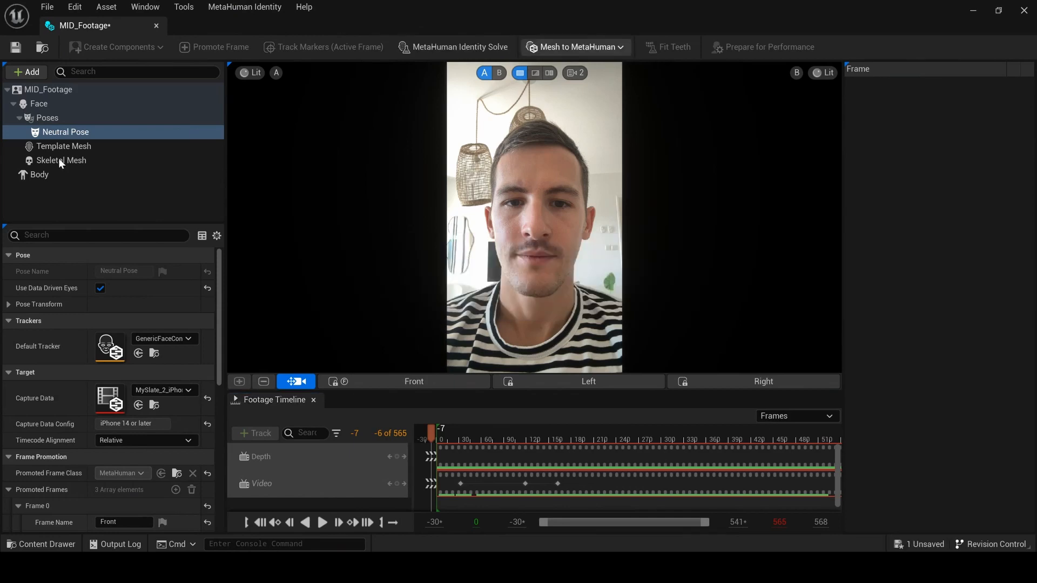
Choose the medium-build male body preset for the identity's Body part and run Mesh to MetaHuman
{"action": "left_click", "coordinate": [41, 175]}
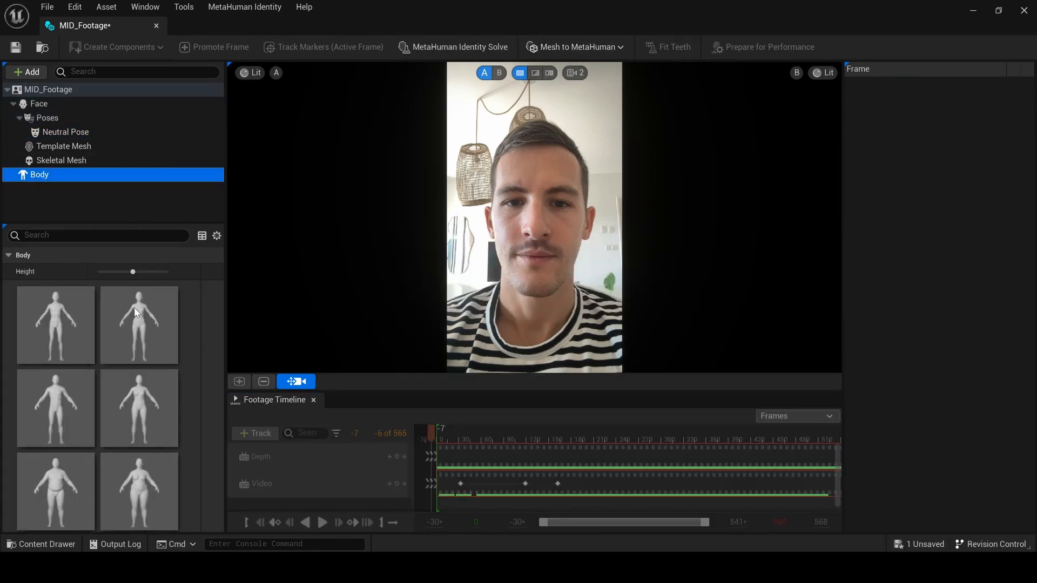
{"action": "left_click", "coordinate": [55, 397]}
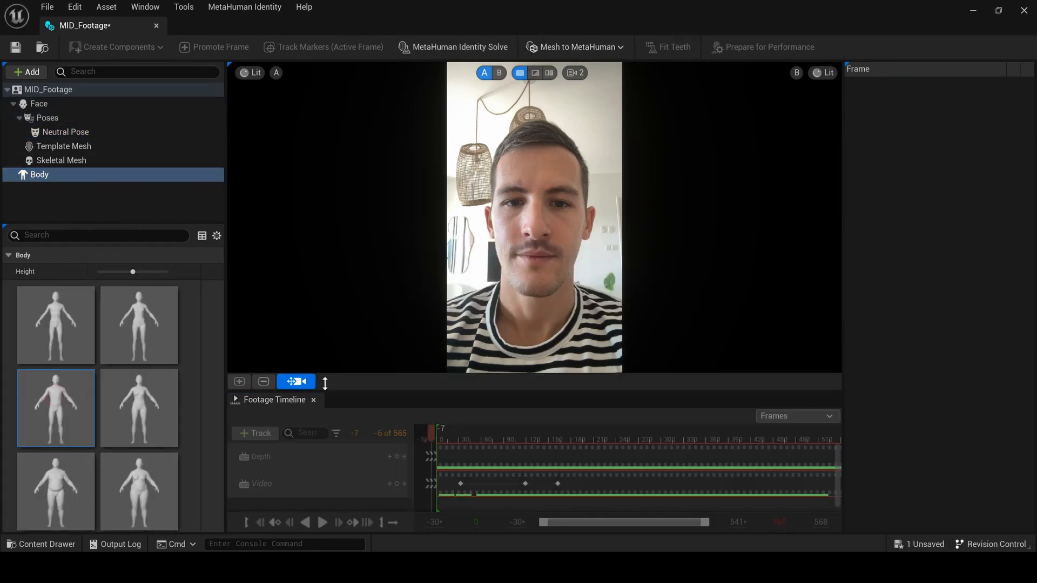
{"action": "left_click", "coordinate": [619, 47]}
{"action": "left_click", "coordinate": [583, 81]}
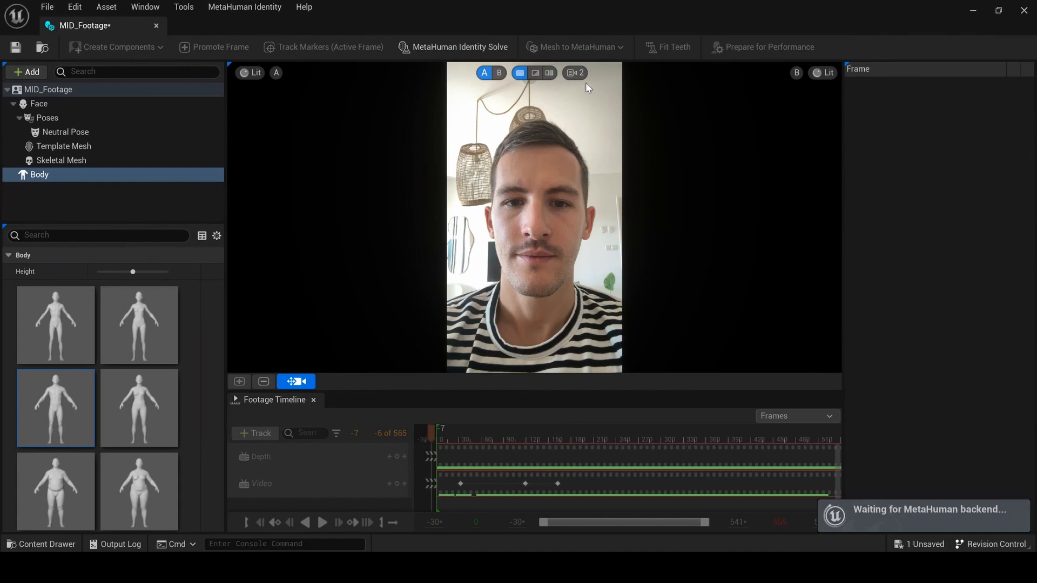
Add a Teeth pose to the identity's Poses
{"action": "left_click", "coordinate": [48, 119]}
{"action": "left_click", "coordinate": [31, 72]}
{"action": "mouse_move", "coordinate": [70, 121]}
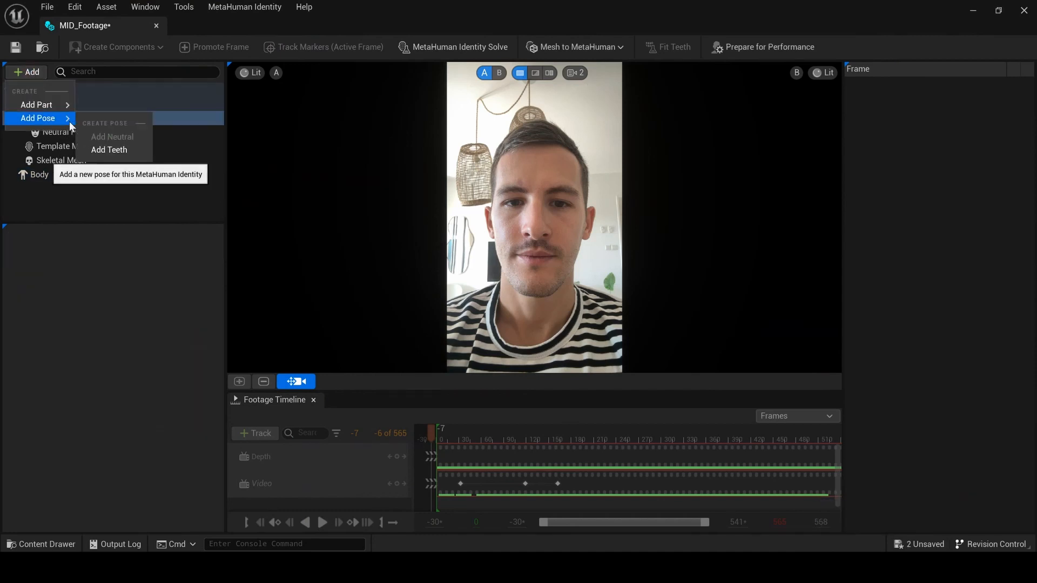
{"action": "left_click", "coordinate": [108, 148]}
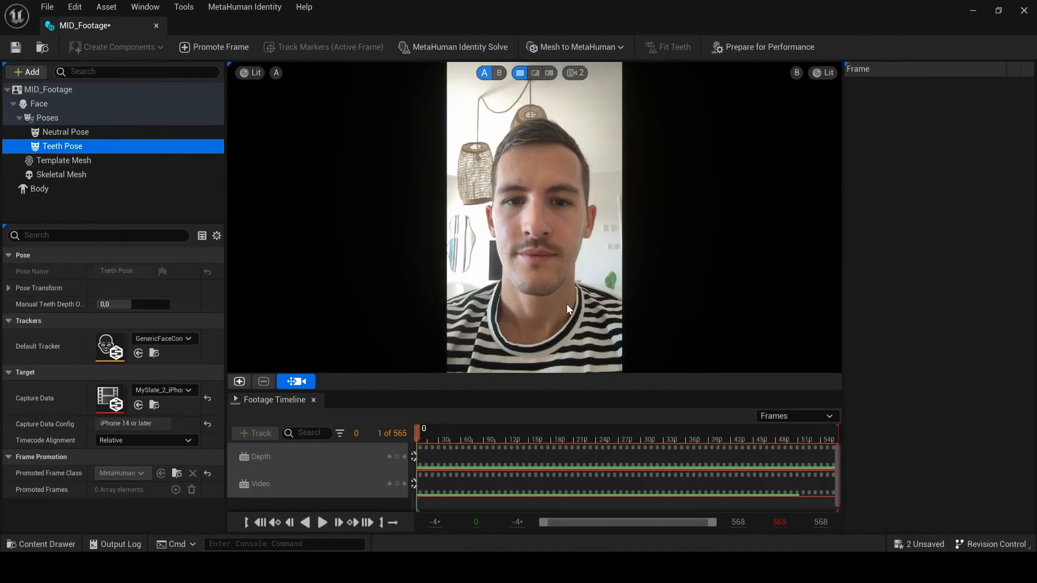
Promote frame 322, where the teeth are showing, as the Teeth Pose's front view and check its tracked markers
{"action": "left_click_drag", "start_coordinate": [514, 430], "coordinate": [815, 429]}
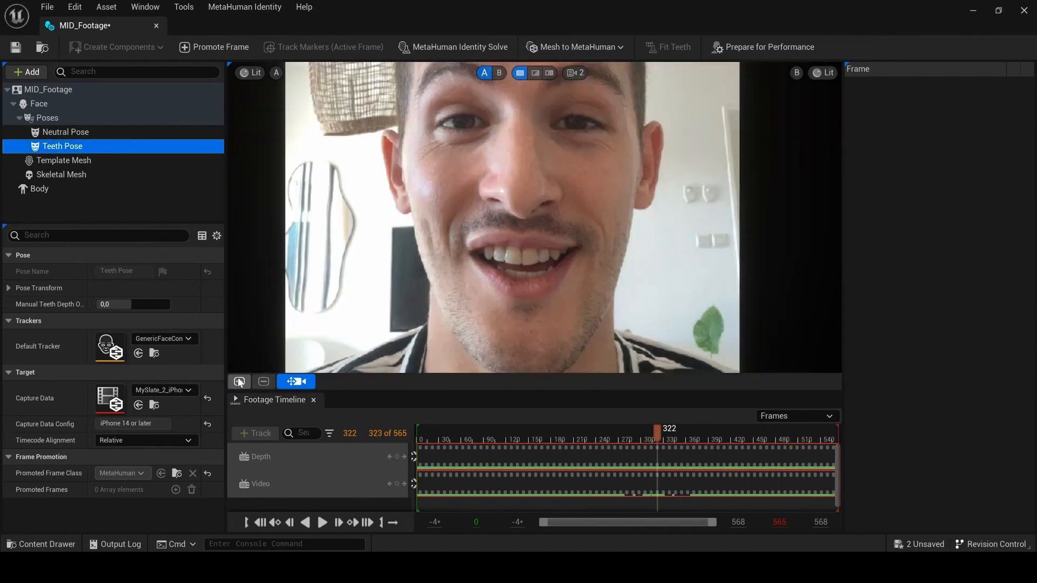
{"action": "left_click", "coordinate": [238, 382]}
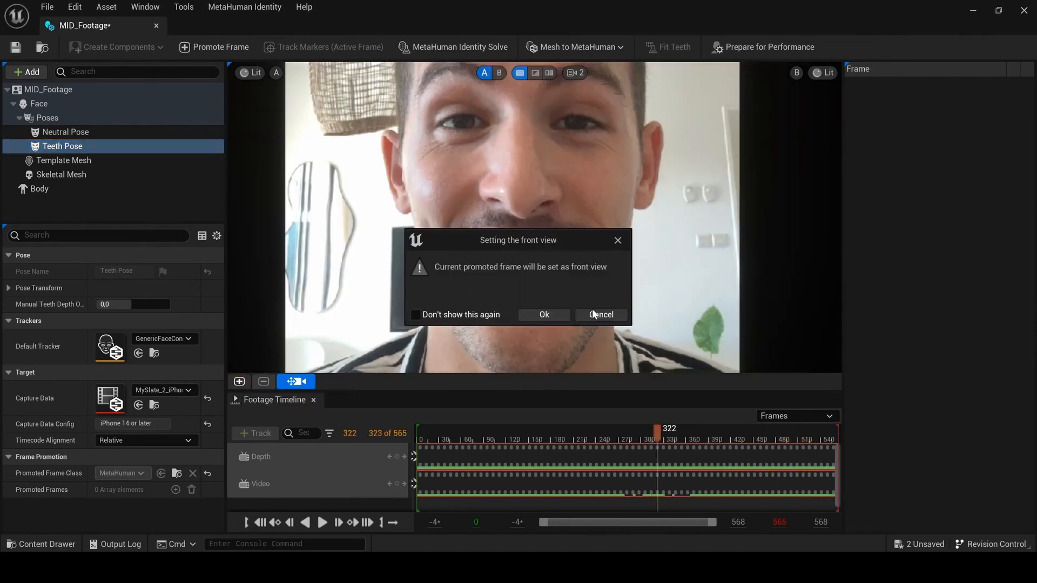
{"action": "left_click", "coordinate": [544, 314]}
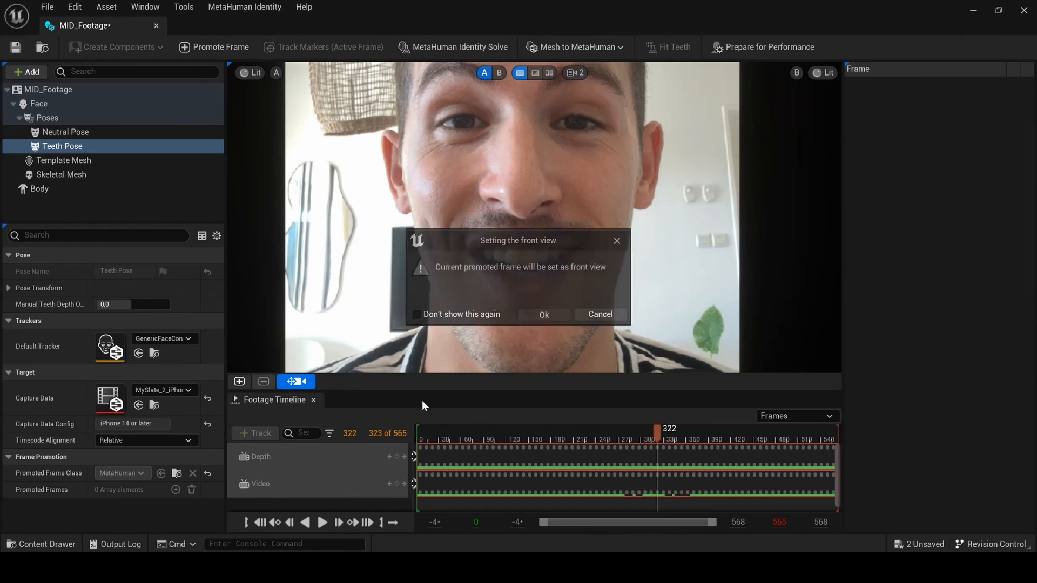
{"action": "scroll", "coordinate": [543, 274], "scroll_direction": "up", "scroll_amount": 6}
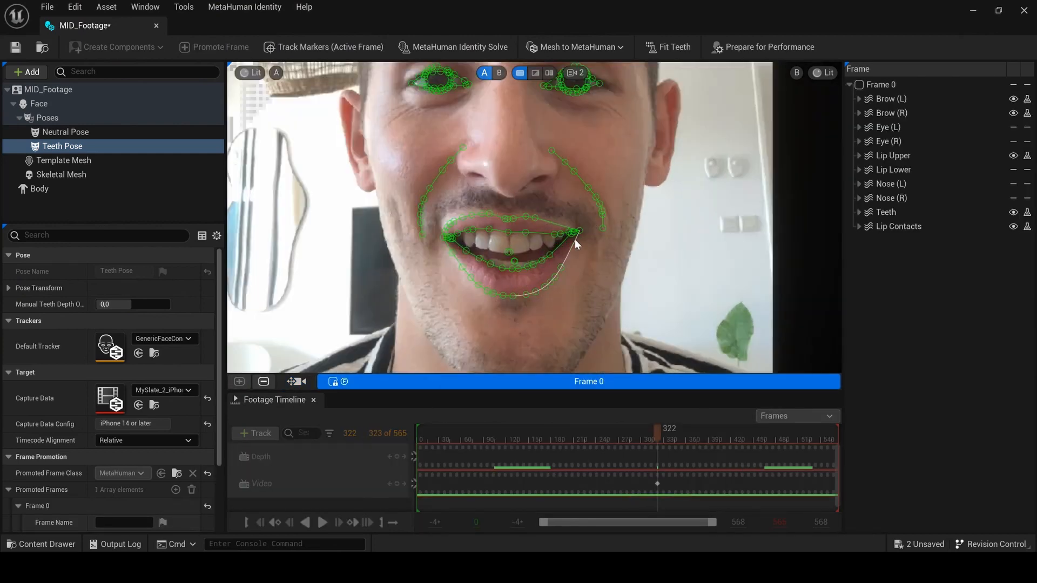
{"action": "scroll", "coordinate": [526, 236], "scroll_direction": "down", "scroll_amount": 6}
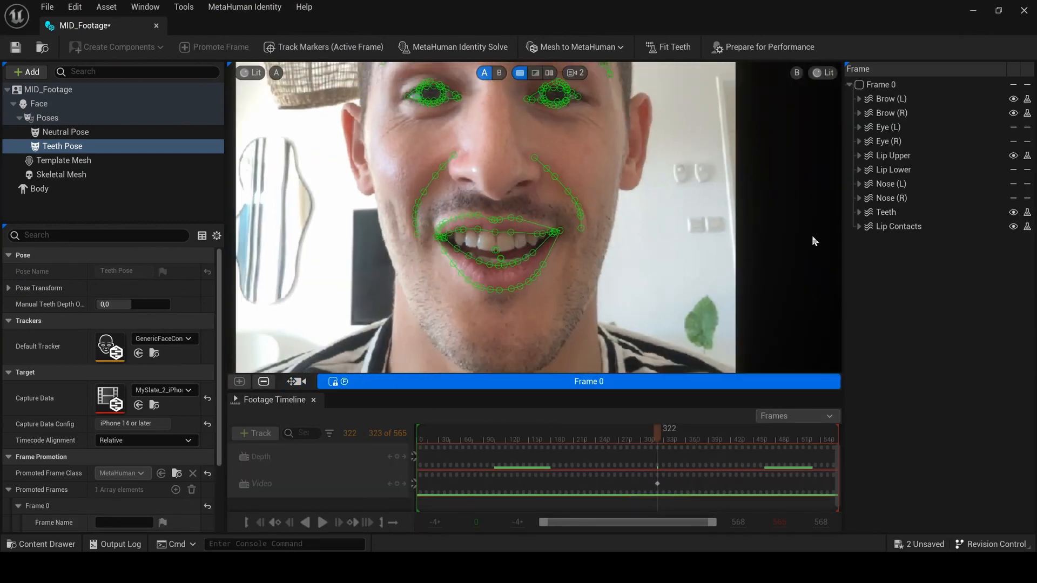
Examine the Tooth Upper and Tooth Lower marker positions on the promoted frame against their reference images
{"action": "double_click", "coordinate": [904, 213]}
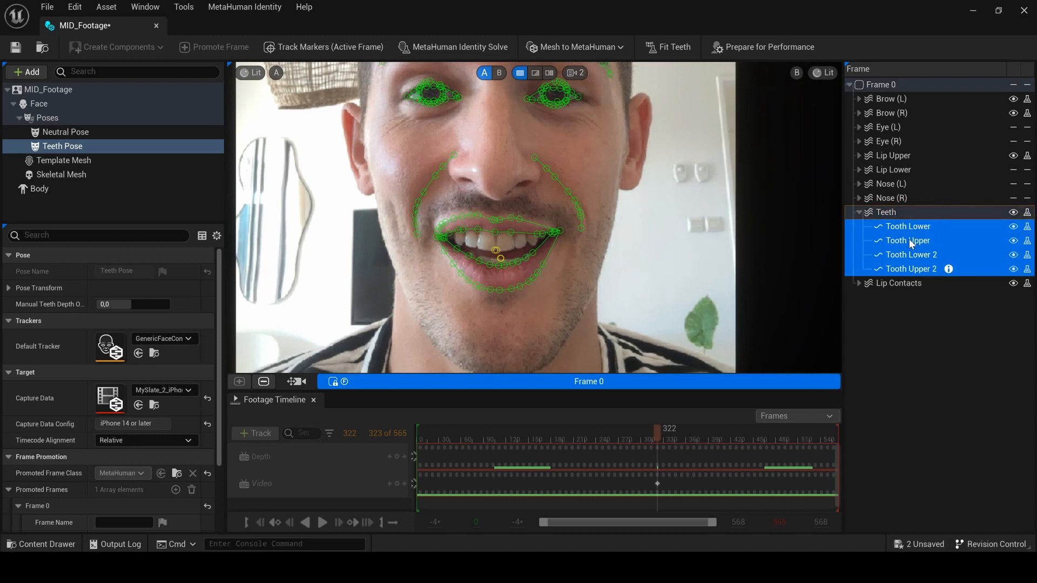
{"action": "left_click", "coordinate": [916, 230]}
{"action": "left_click", "coordinate": [906, 242]}
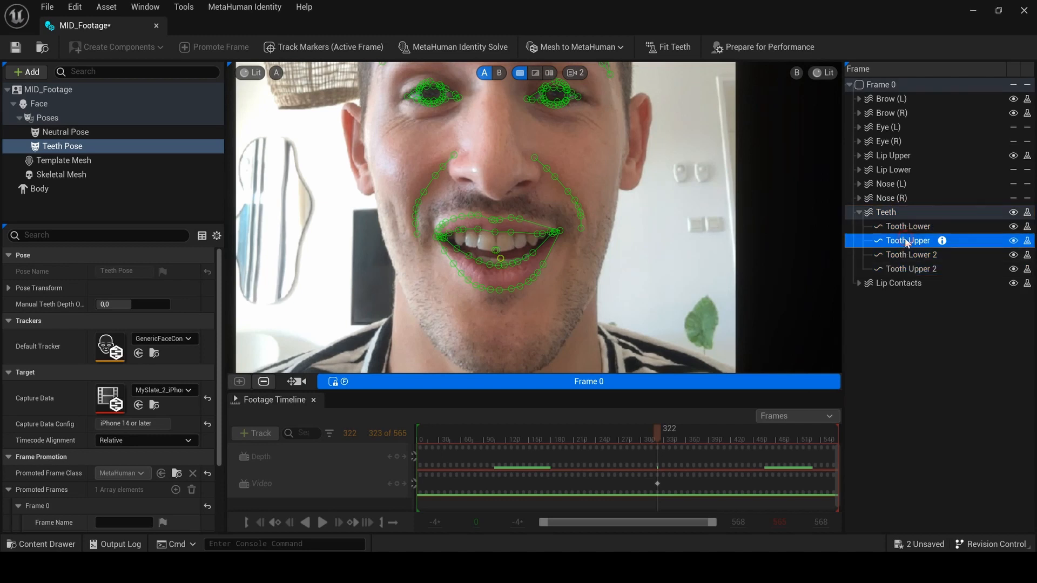
{"action": "left_click", "coordinate": [906, 229]}
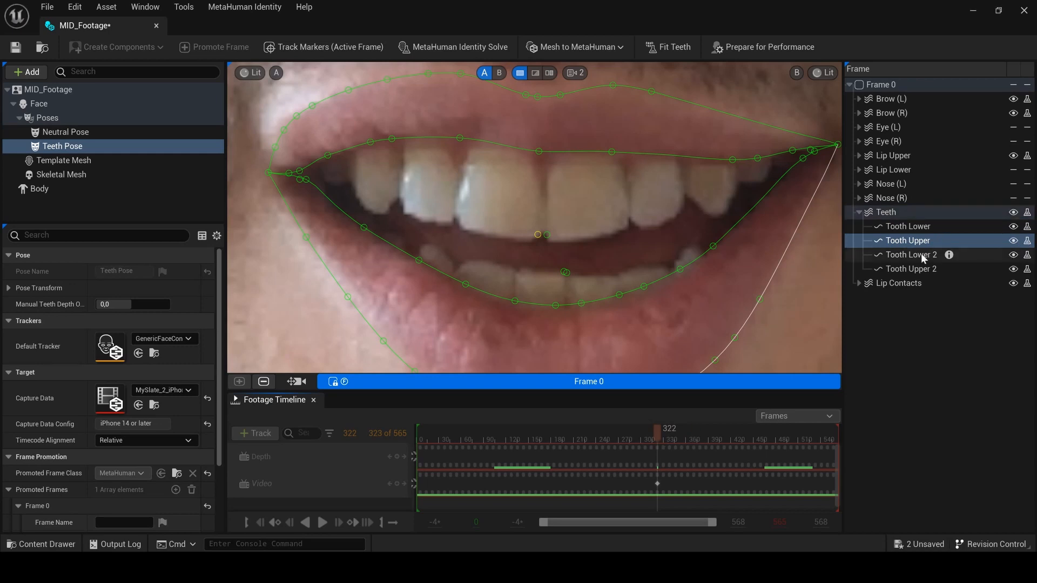
{"action": "mouse_move", "coordinate": [943, 242]}
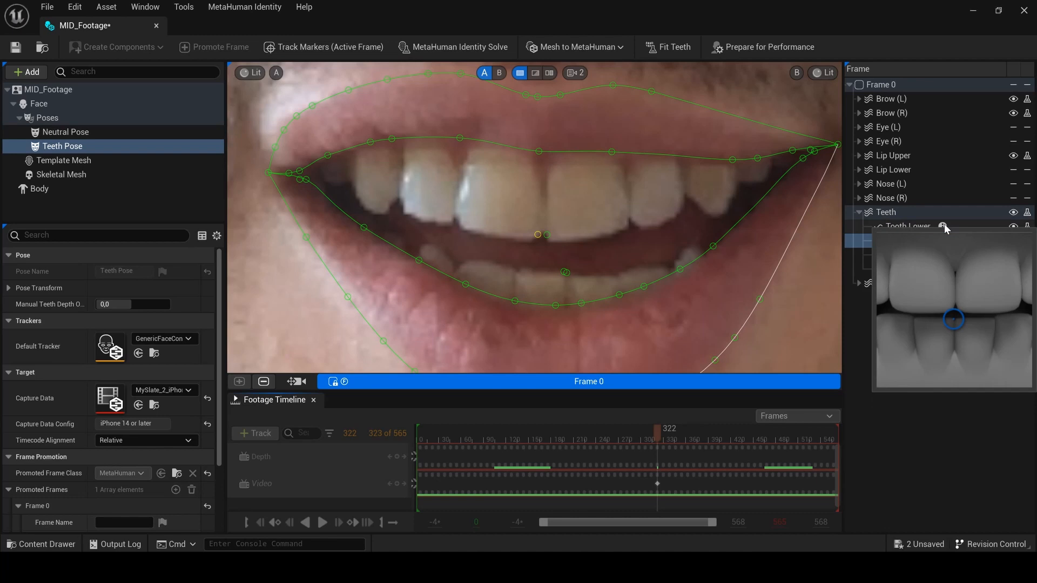
Run Fit Teeth on the promoted teeth frame and prepare the identity for performance
{"action": "scroll", "coordinate": [614, 145], "scroll_direction": "down", "scroll_amount": 10}
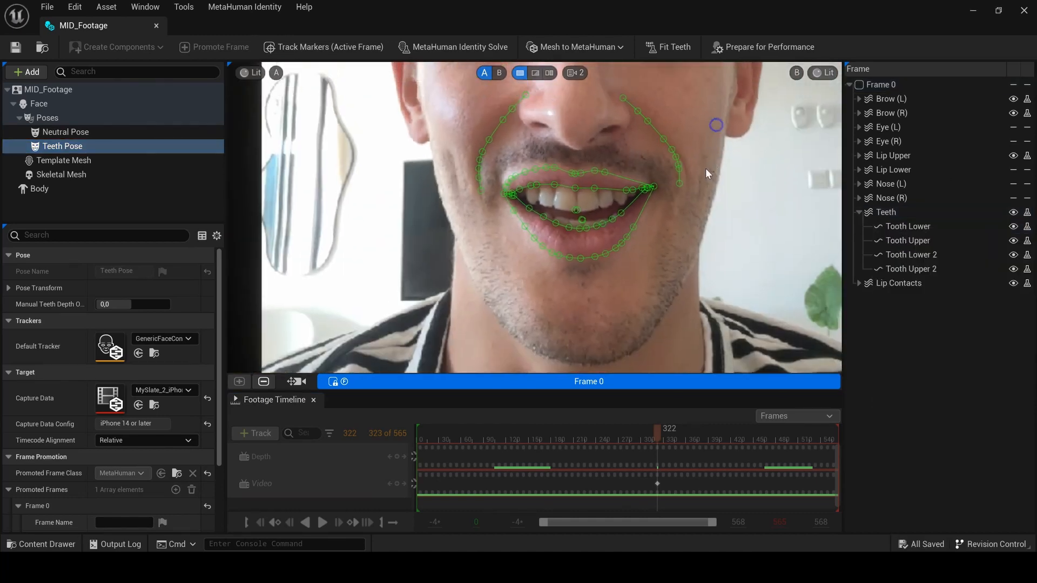
{"action": "scroll", "coordinate": [668, 156], "scroll_direction": "down", "scroll_amount": 2}
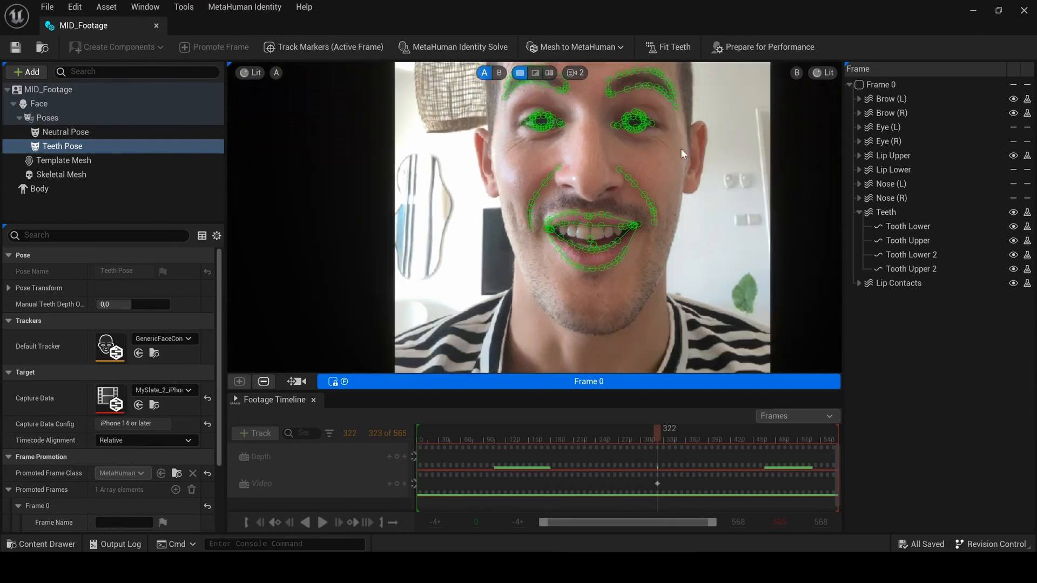
{"action": "left_click", "coordinate": [675, 48]}
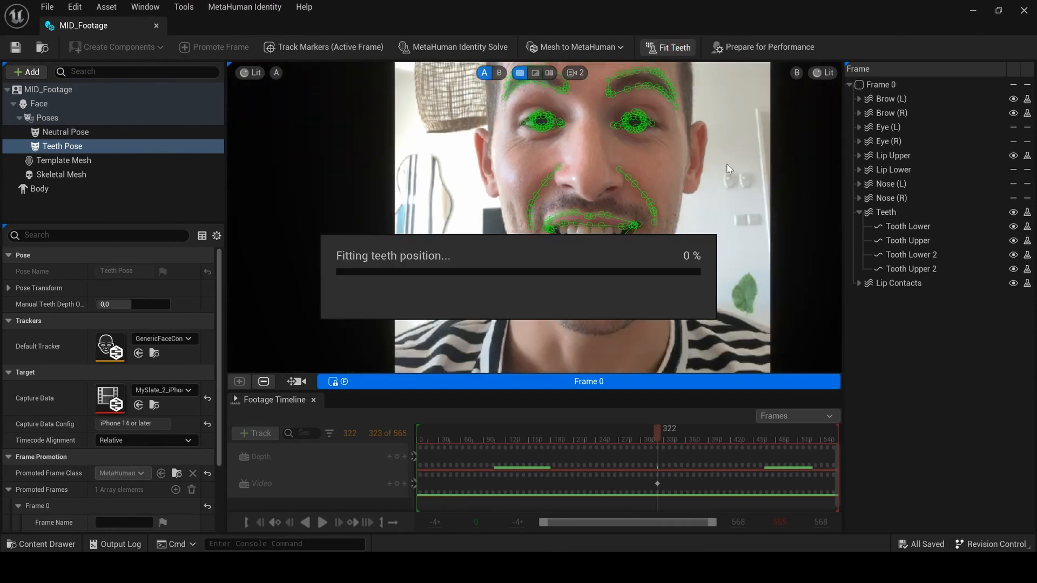
{"action": "left_click", "coordinate": [771, 47]}
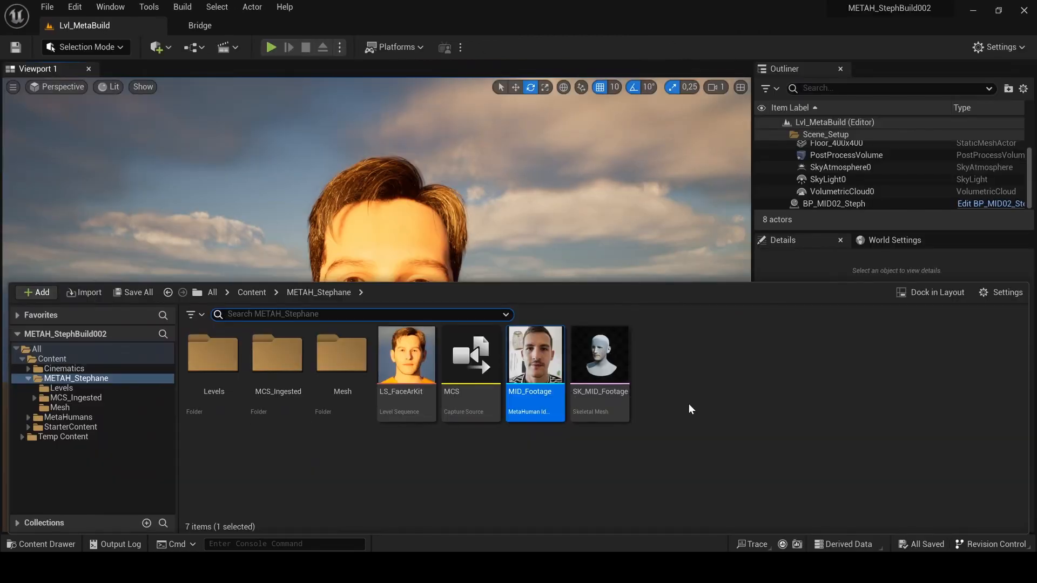
Open the SK_MID_Footage skeletal mesh to inspect the generated head
{"action": "left_click", "coordinate": [691, 408]}
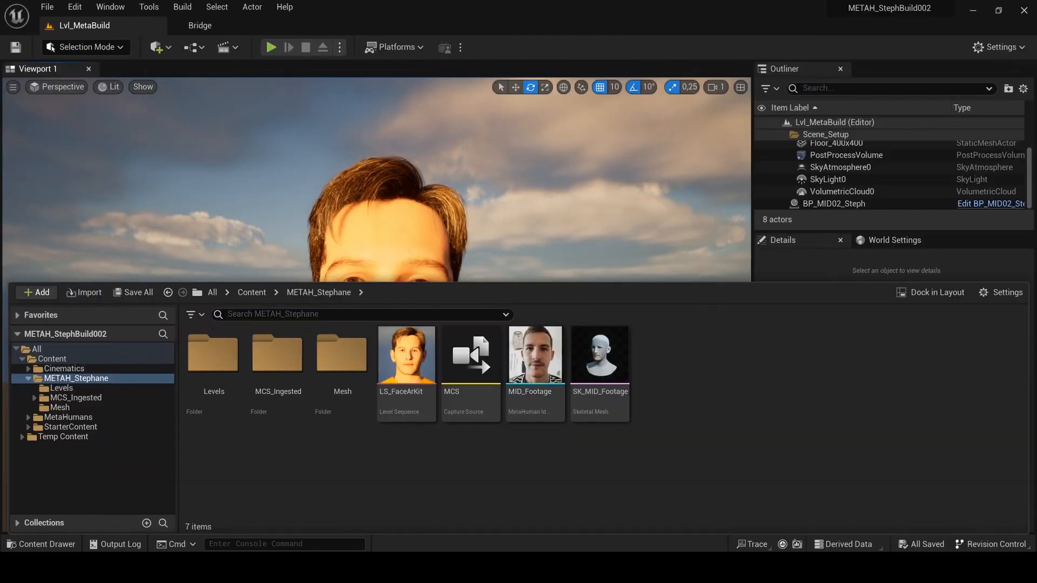
{"action": "left_click", "coordinate": [591, 369]}
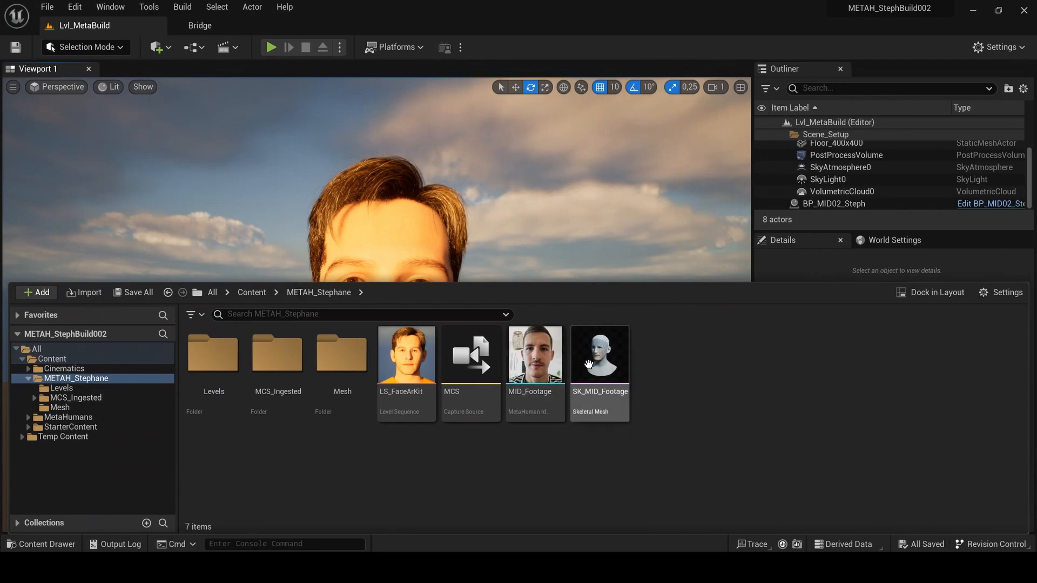
{"action": "double_click", "coordinate": [591, 369]}
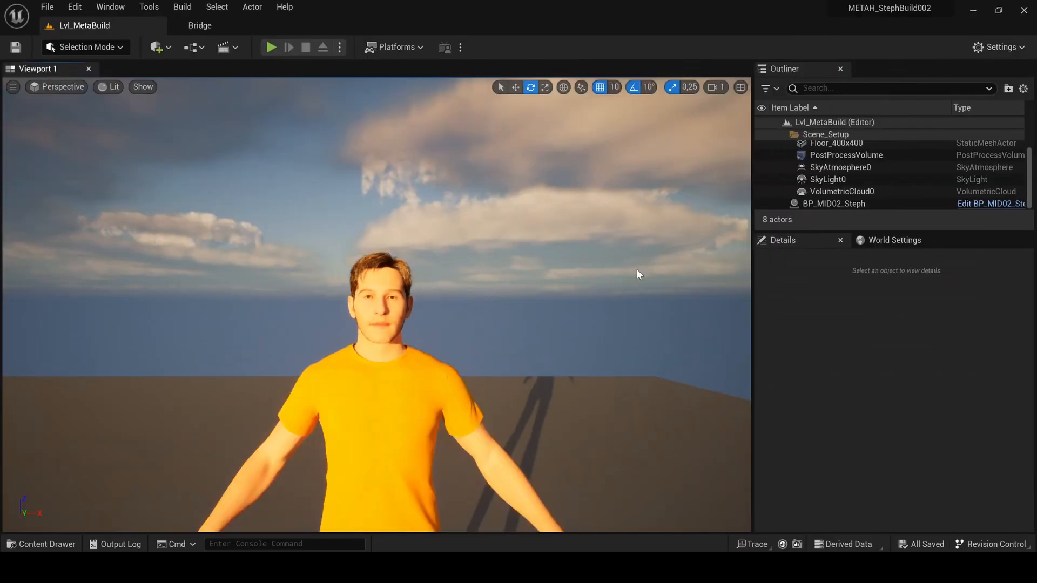
Create a MetaHuman Performance asset named MHP in the same folder as MID_Footage, save it and open it
{"action": "key", "text": "ctrl+space"}
{"action": "left_click", "coordinate": [667, 366]}
{"action": "right_click", "coordinate": [704, 347]}
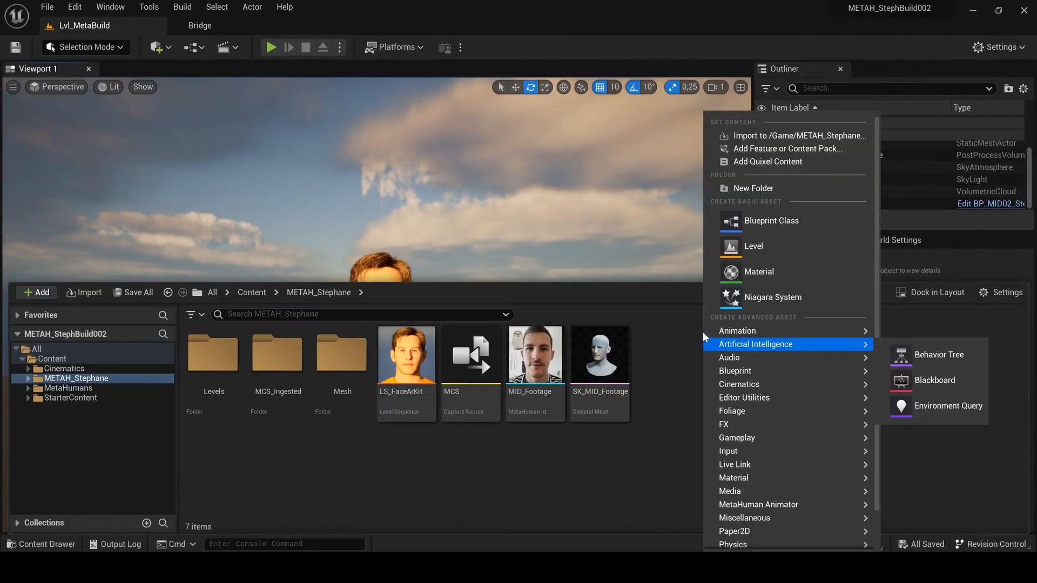
{"action": "mouse_move", "coordinate": [810, 510]}
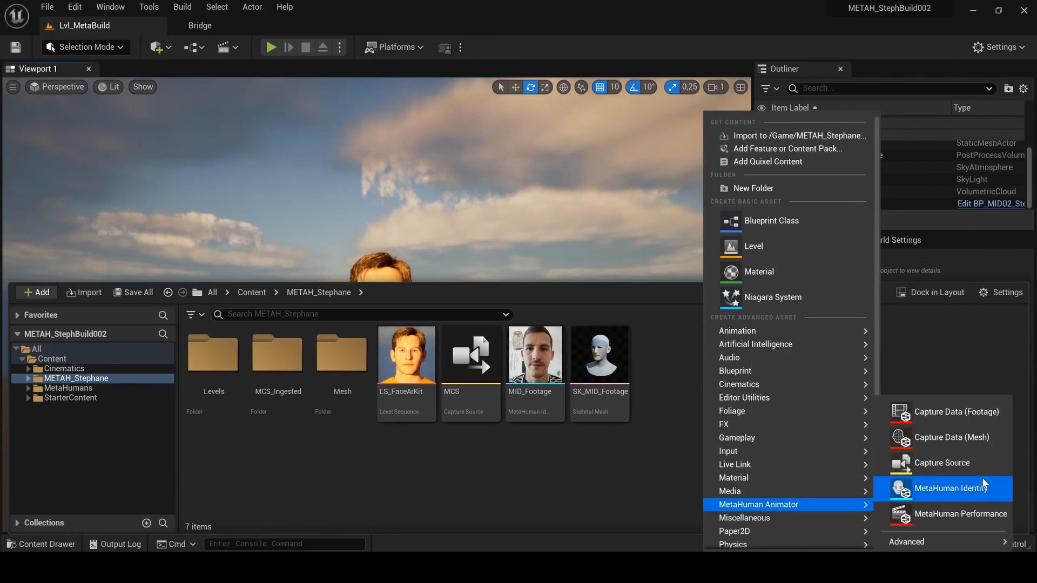
{"action": "mouse_move", "coordinate": [992, 548]}
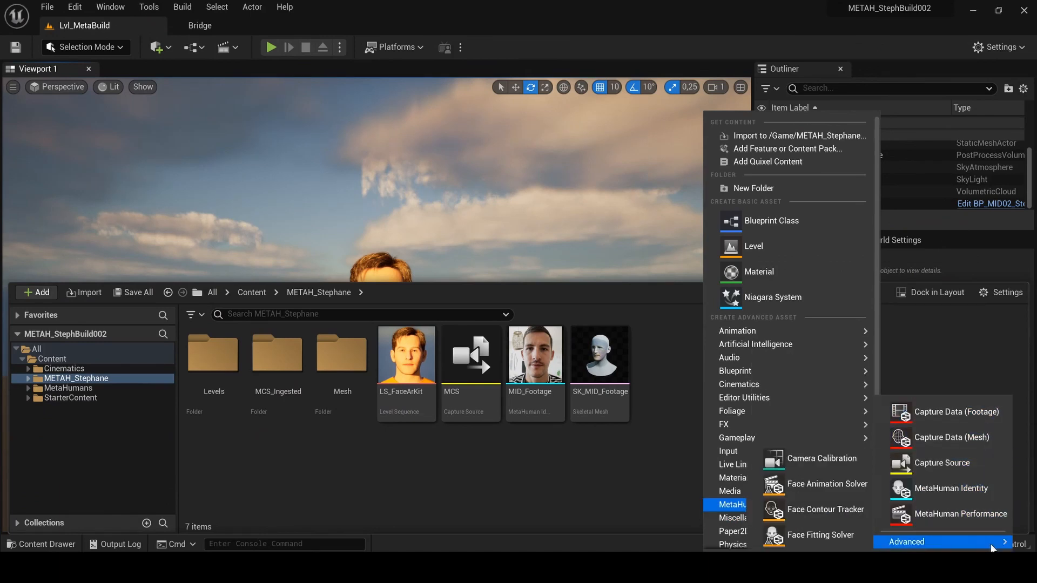
{"action": "left_click", "coordinate": [928, 518]}
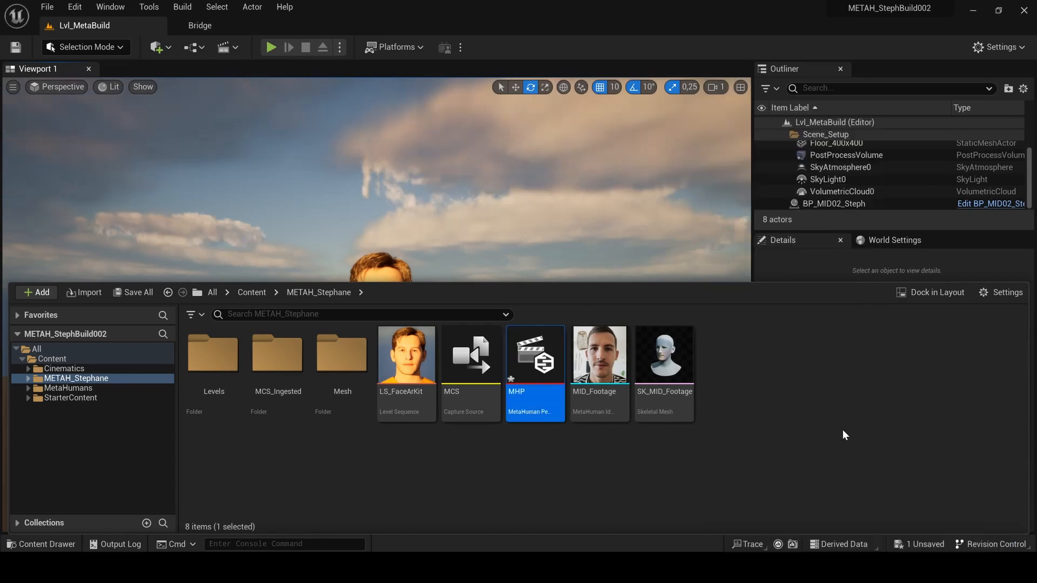
{"action": "key", "text": "ctrl+s"}
{"action": "key", "text": "Return"}
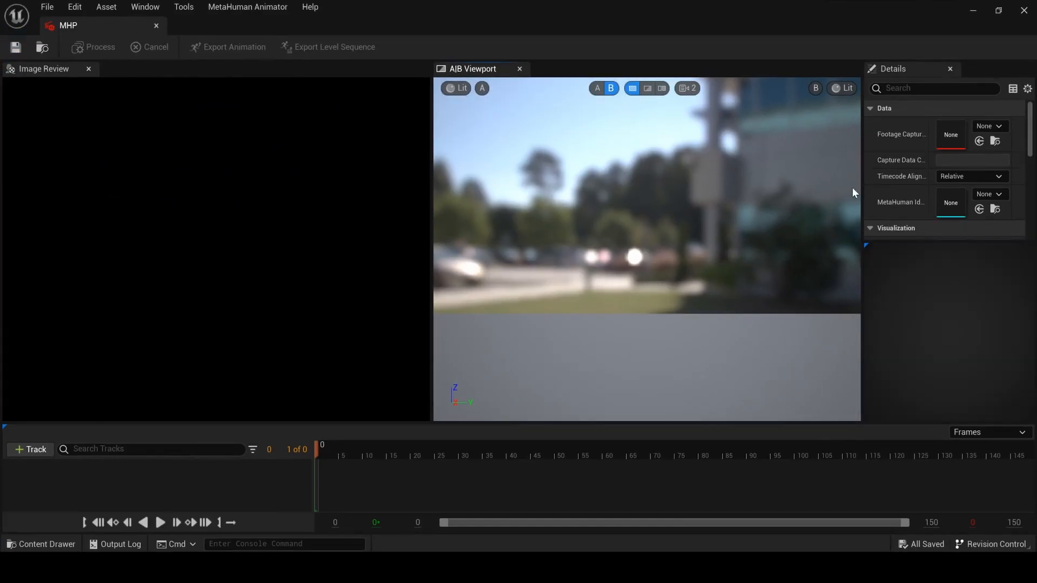
Assign MySlate_2_iPhone as the performance's Footage Capture Data and MID_Footage as its MetaHuman Identity
{"action": "left_click_drag", "start_coordinate": [862, 181], "coordinate": [823, 180]}
{"action": "left_click", "coordinate": [959, 128]}
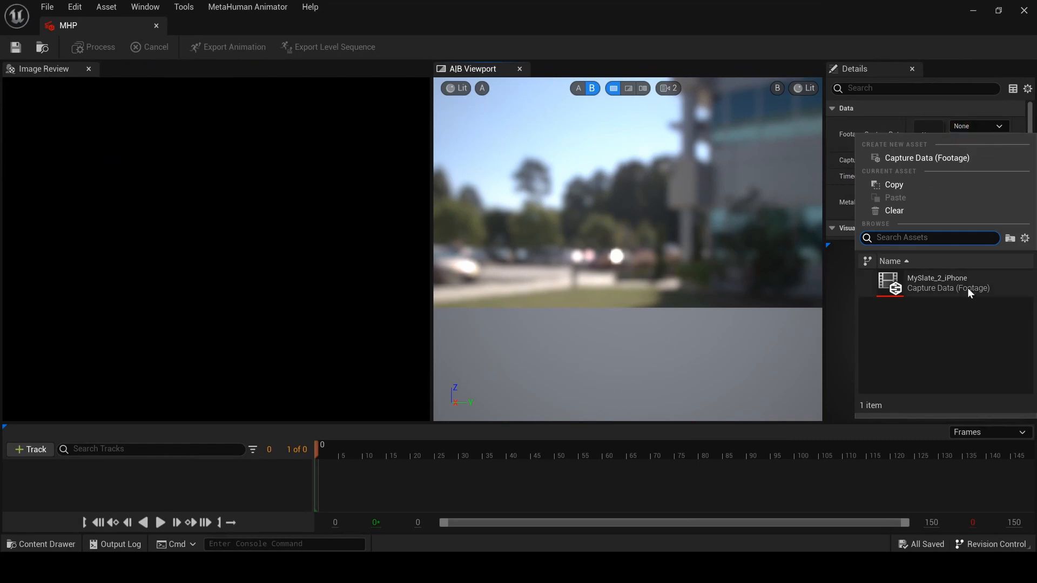
{"action": "left_click", "coordinate": [944, 277]}
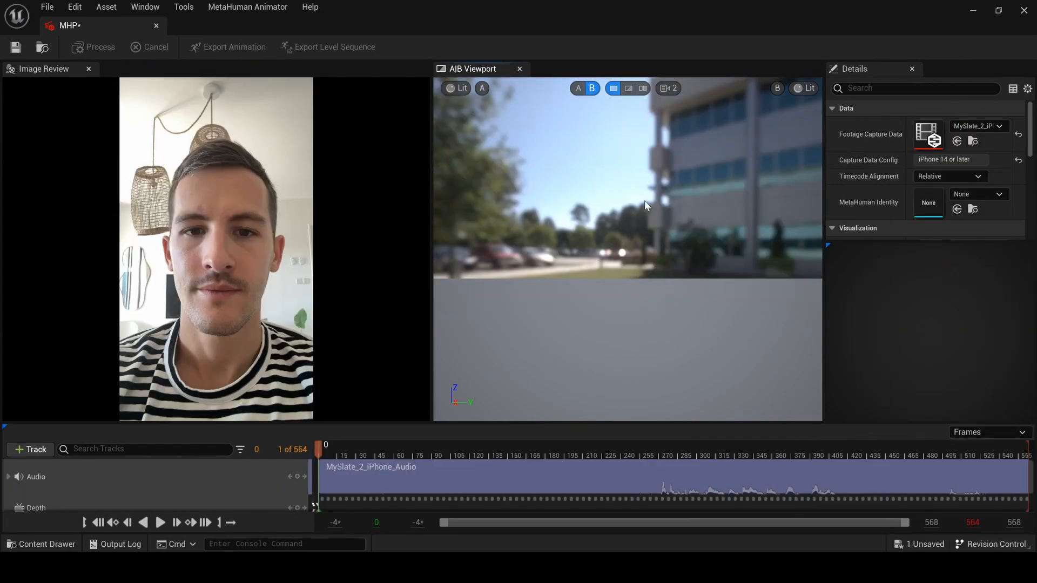
{"action": "left_click", "coordinate": [979, 193]}
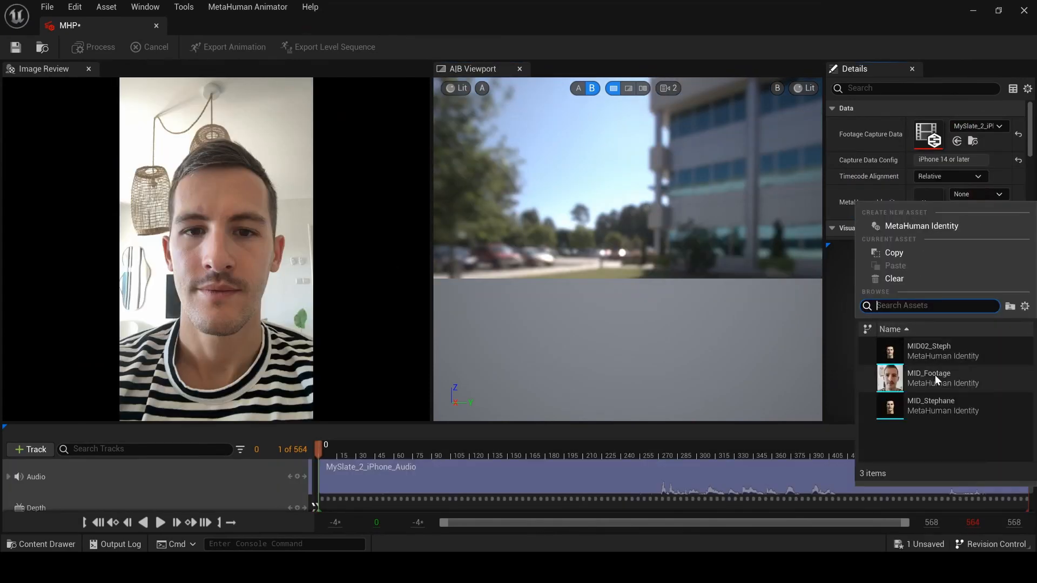
{"action": "left_click", "coordinate": [935, 376]}
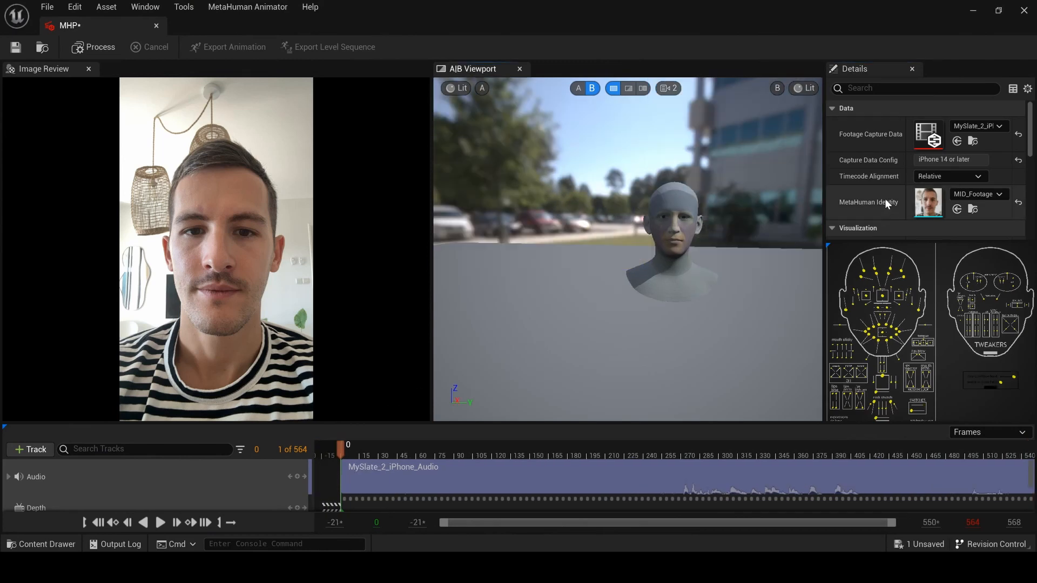
Set the performance's Head Movement Mode to Control Rig
{"action": "scroll", "coordinate": [885, 199], "scroll_direction": "down", "scroll_amount": 3}
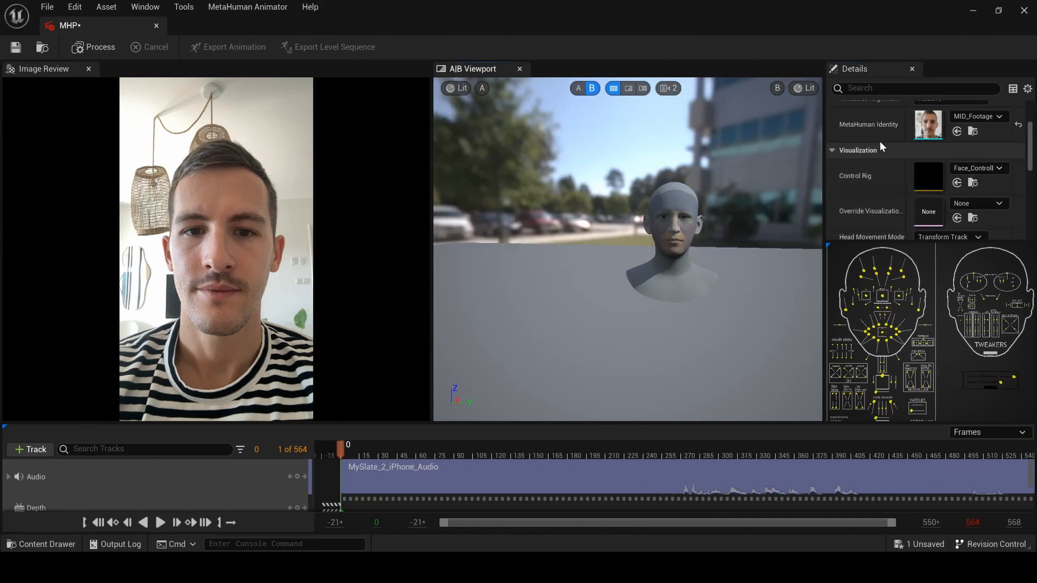
{"action": "scroll", "coordinate": [880, 141], "scroll_direction": "down", "scroll_amount": 3}
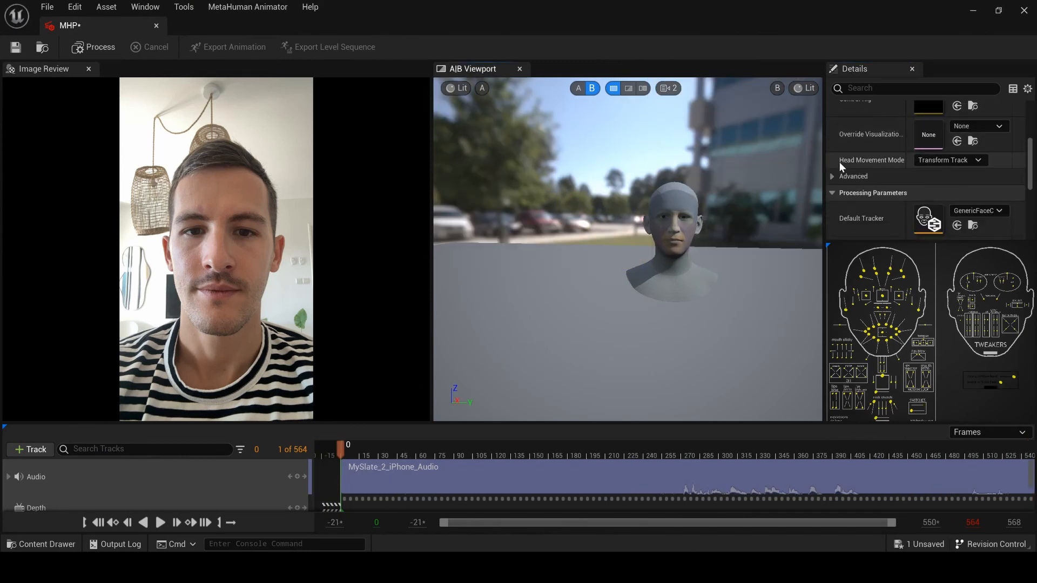
{"action": "left_click", "coordinate": [975, 160]}
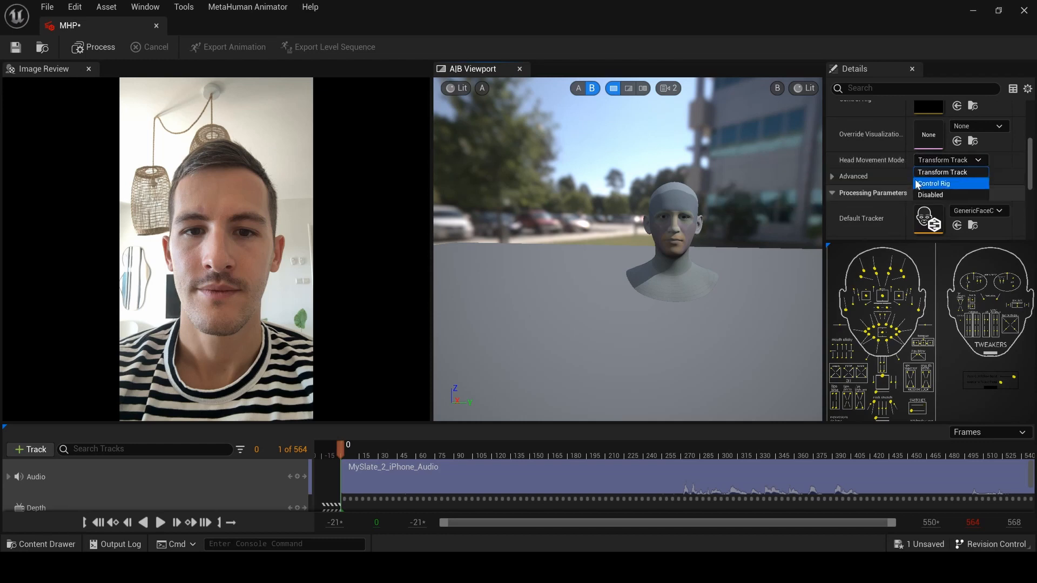
{"action": "left_click", "coordinate": [950, 184]}
Process the MHP performance and export it as a level sequence
{"action": "left_click", "coordinate": [89, 48]}
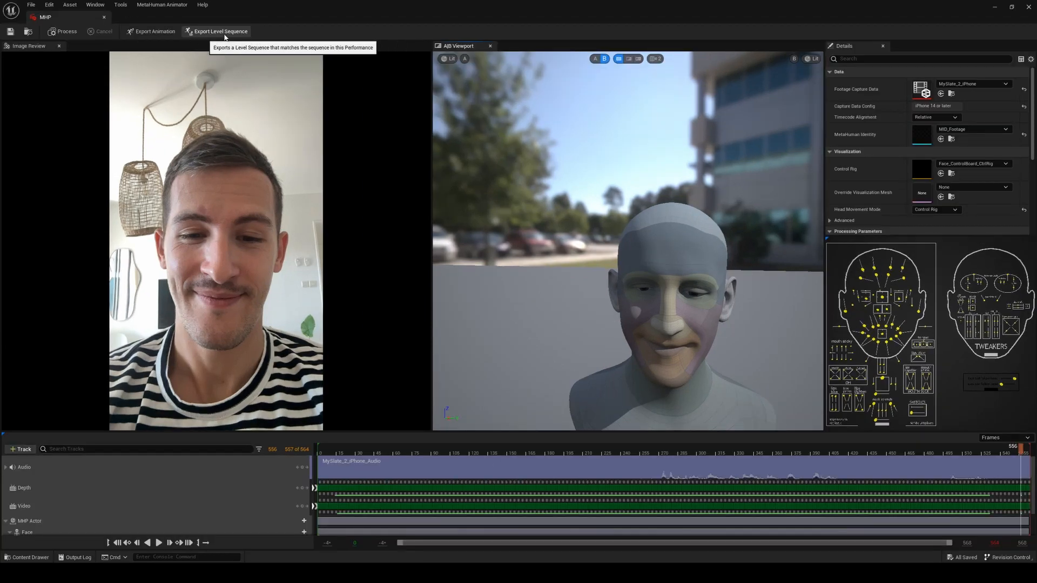
{"action": "left_click", "coordinate": [187, 32]}
{"action": "left_click", "coordinate": [701, 409]}
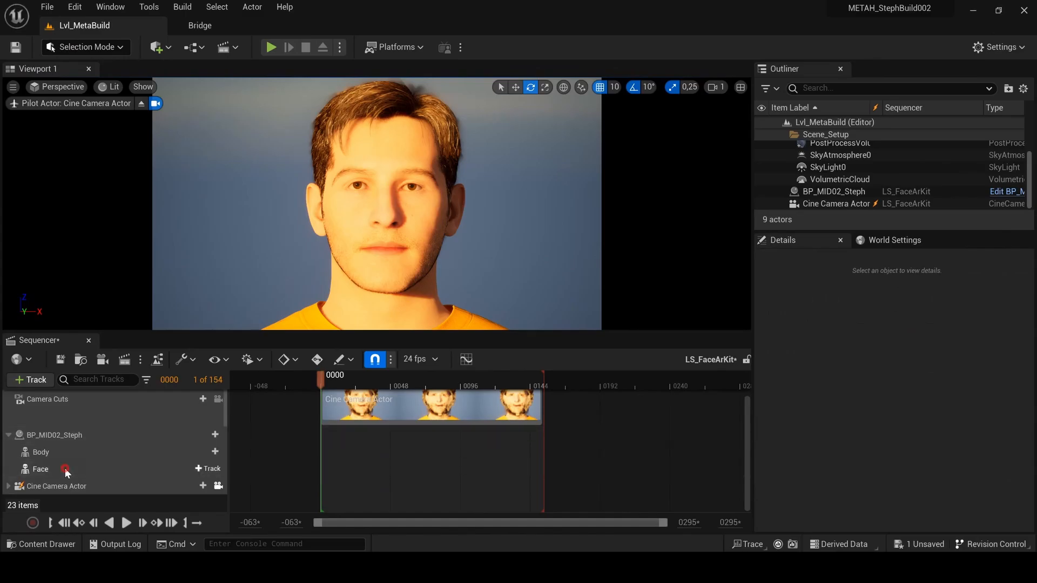
Add the AS_MHP_001 animation to the Face track of BP_MID02_Steph in LS_FaceArKit and scrub through it
{"action": "left_click", "coordinate": [64, 468]}
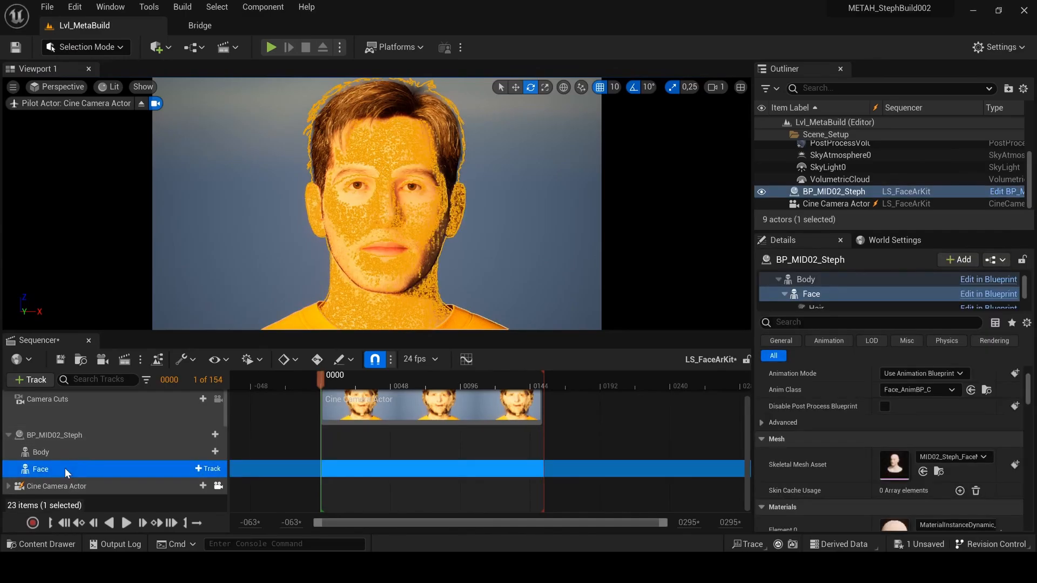
{"action": "left_click", "coordinate": [207, 468]}
{"action": "mouse_move", "coordinate": [331, 42]}
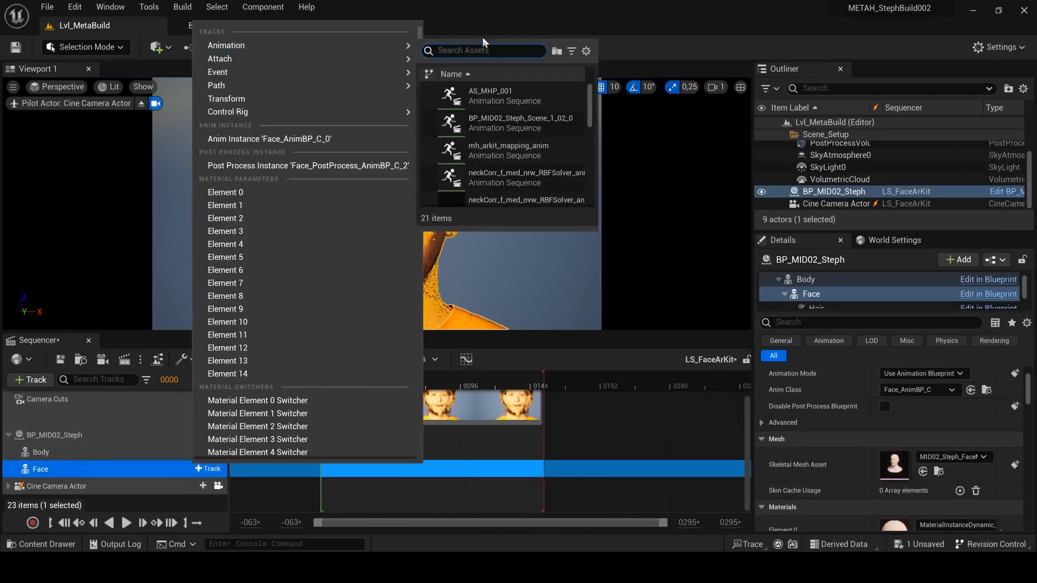
{"action": "left_click", "coordinate": [486, 95]}
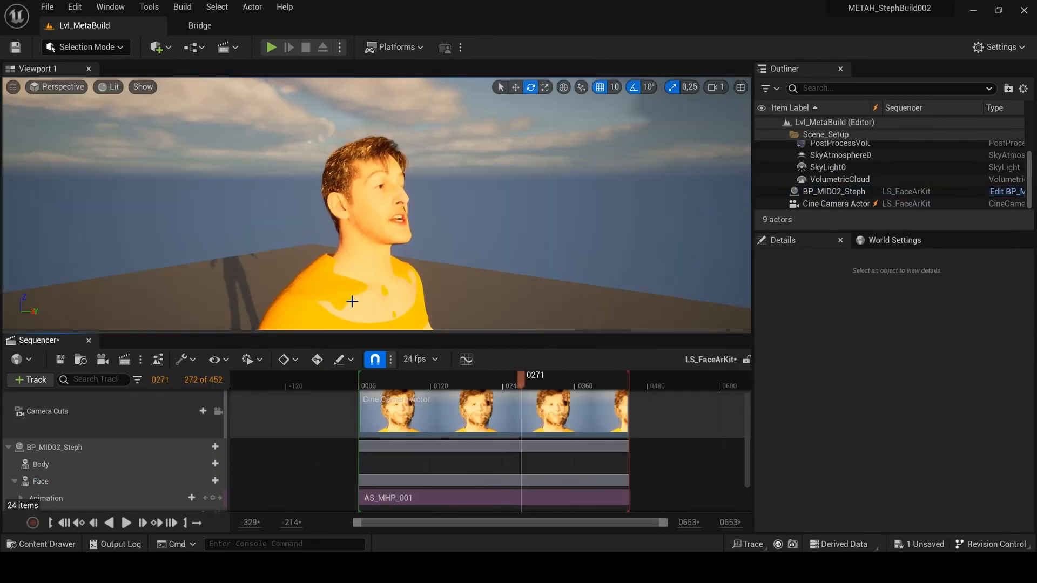
{"action": "left_click", "coordinate": [377, 302]}
{"action": "left_click_drag", "start_coordinate": [512, 376], "coordinate": [474, 373]}
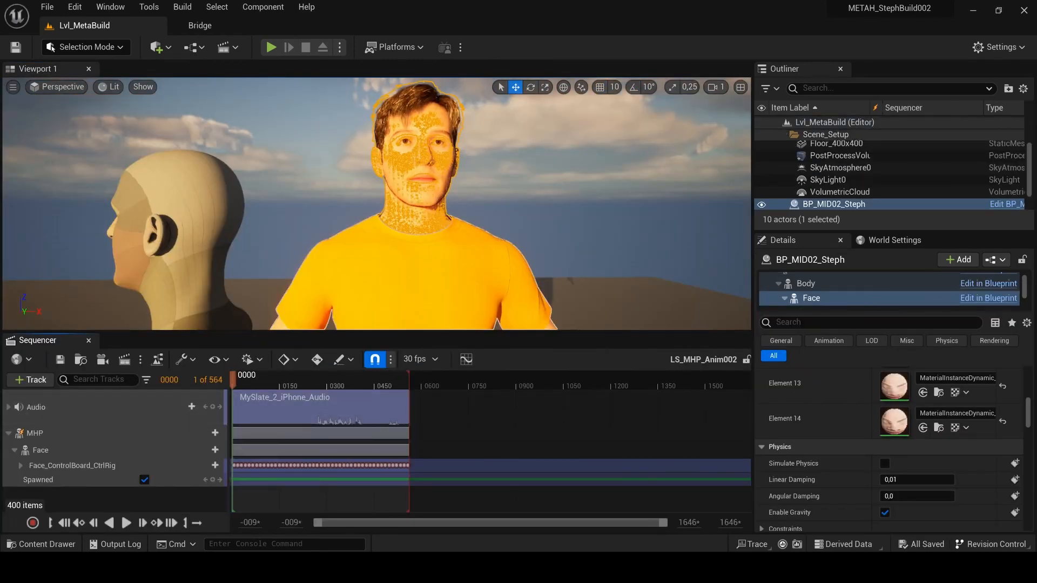
Bake the MHP actor in LS_MHP_Anim002 to an animation sequence named AS_OriginalAnim in the METAH_Stephane folder and open it
{"action": "right_click_drag", "start_coordinate": [352, 248], "coordinate": [276, 297]}
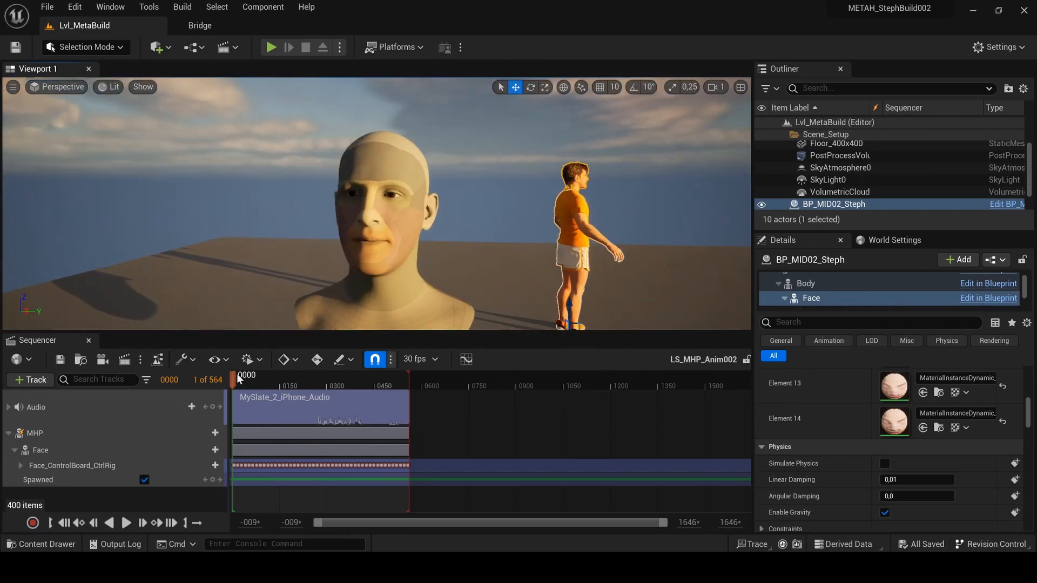
{"action": "left_click_drag", "start_coordinate": [285, 385], "coordinate": [233, 398]}
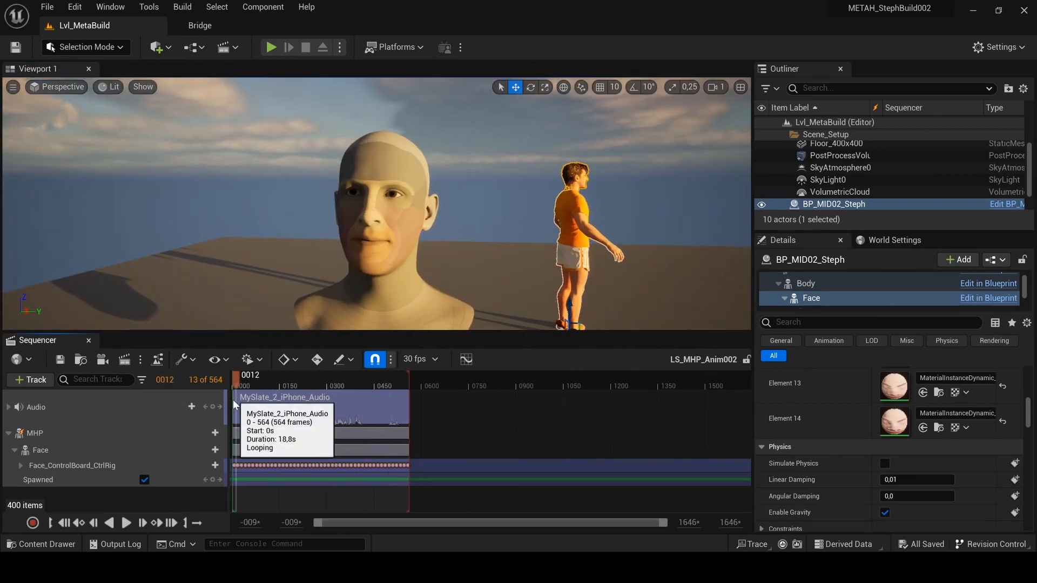
{"action": "left_click", "coordinate": [38, 433]}
{"action": "right_click", "coordinate": [49, 435]}
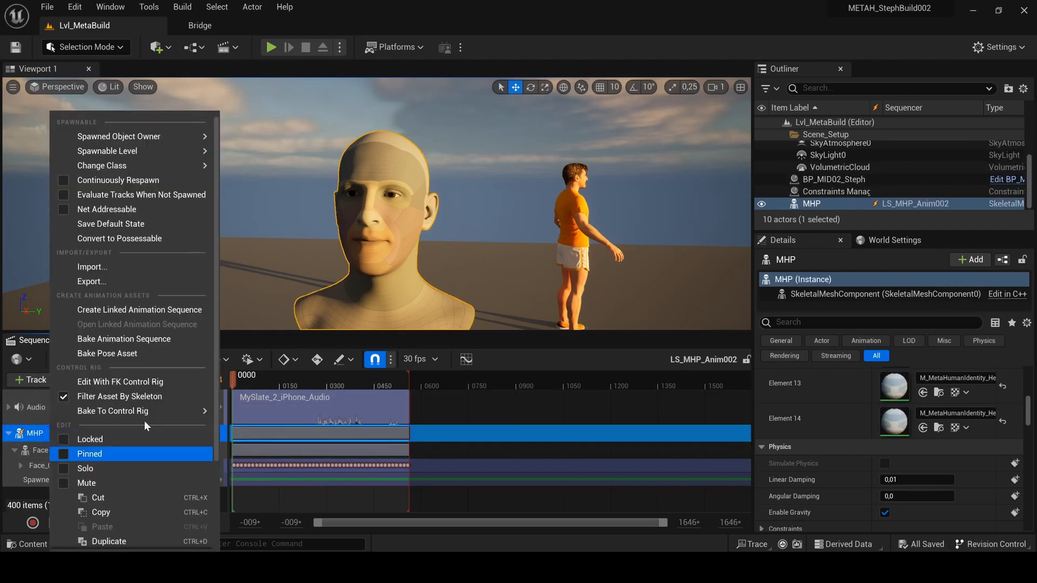
{"action": "left_click", "coordinate": [138, 343]}
{"action": "left_click", "coordinate": [463, 247]}
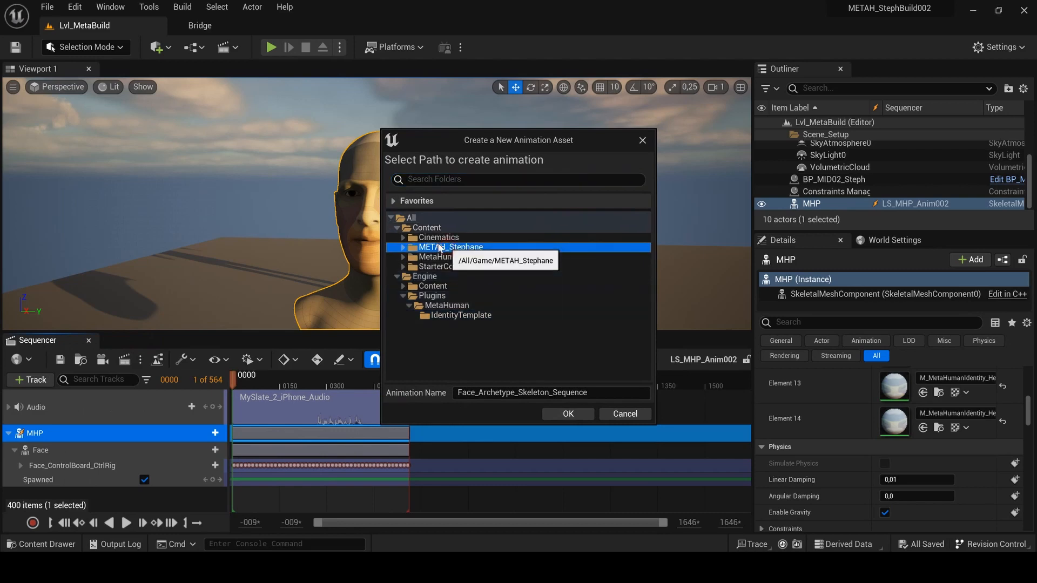
{"action": "double_click", "coordinate": [463, 247]}
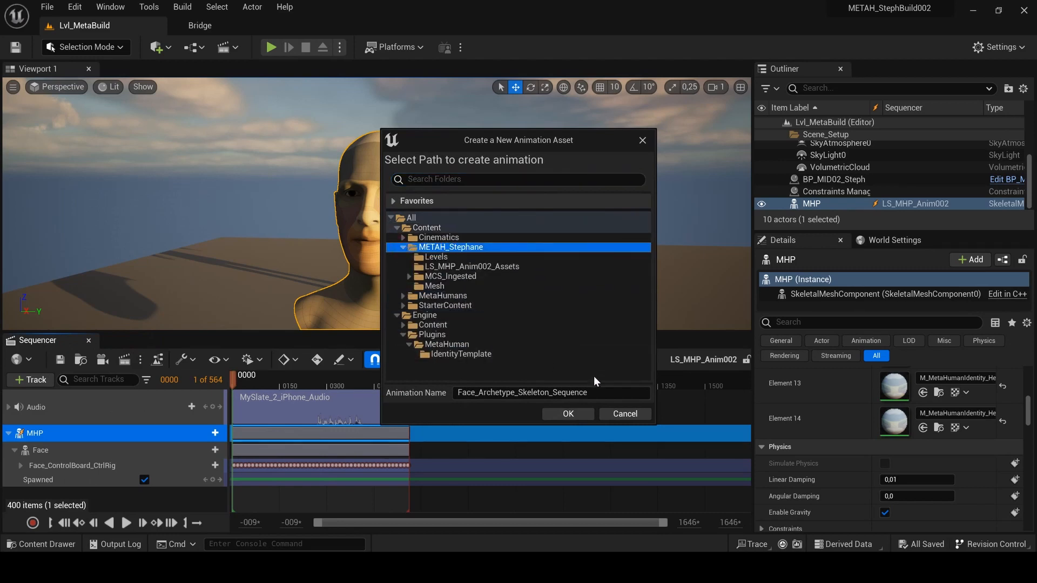
{"action": "left_click", "coordinate": [604, 394]}
{"action": "type", "text": "AS"}
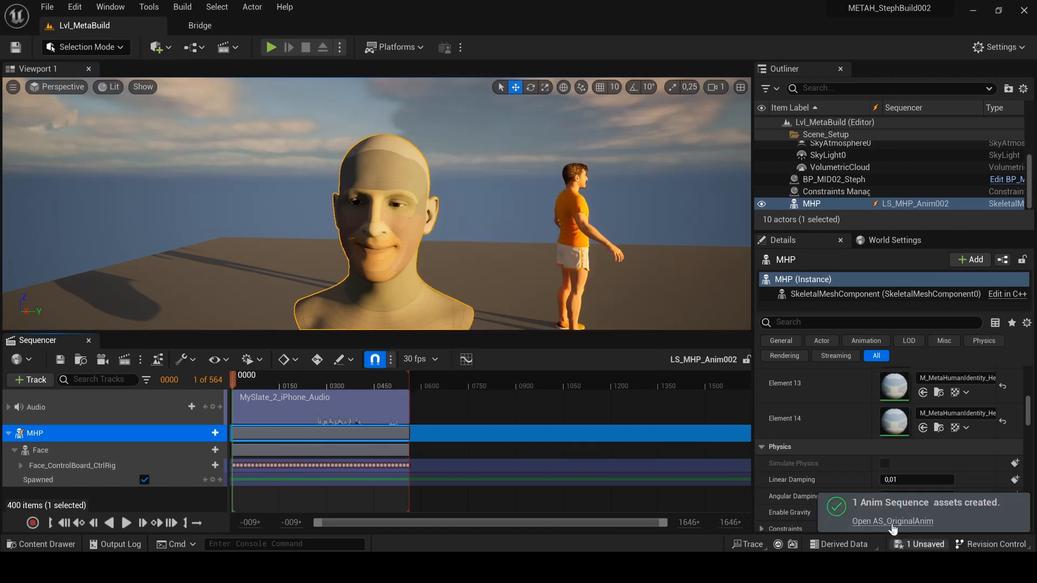
{"action": "left_click", "coordinate": [891, 523]}
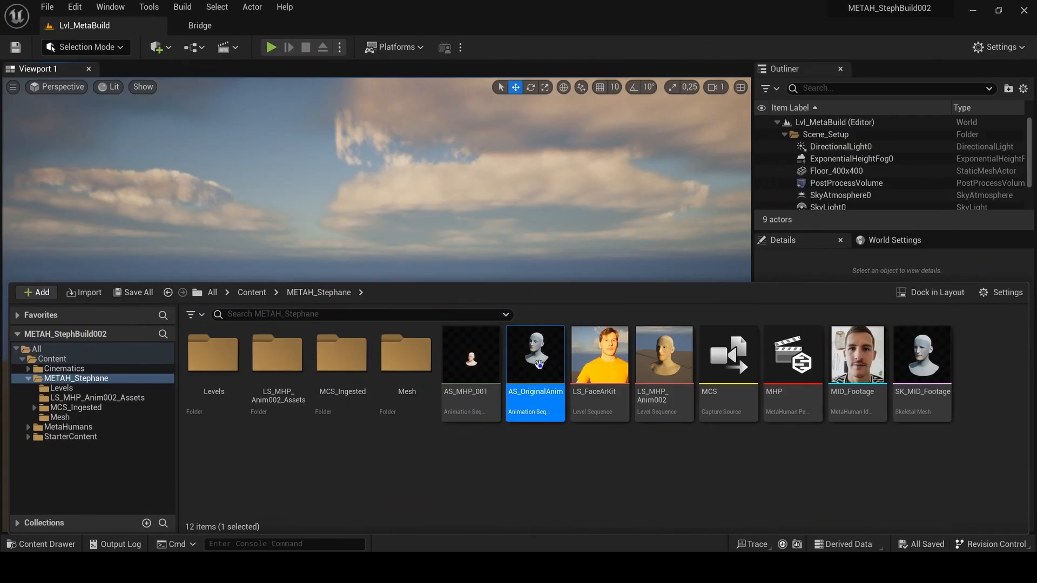
Start duplicating and retargeting AS_OriginalAnim with RTG_metahuman as the IK Retargeter
{"action": "right_click", "coordinate": [539, 365]}
{"action": "mouse_move", "coordinate": [706, 202]}
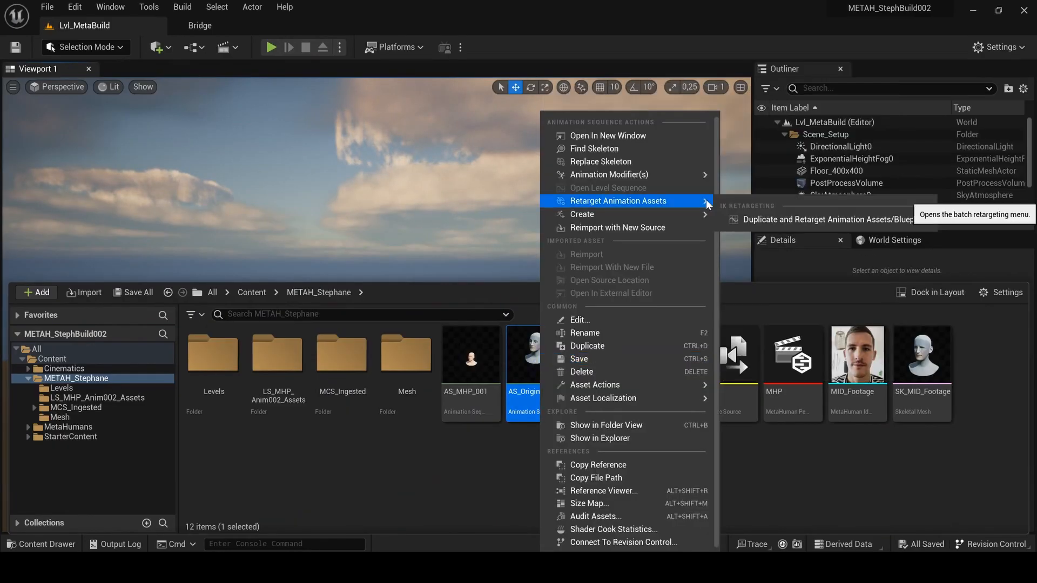
{"action": "left_click", "coordinate": [789, 219]}
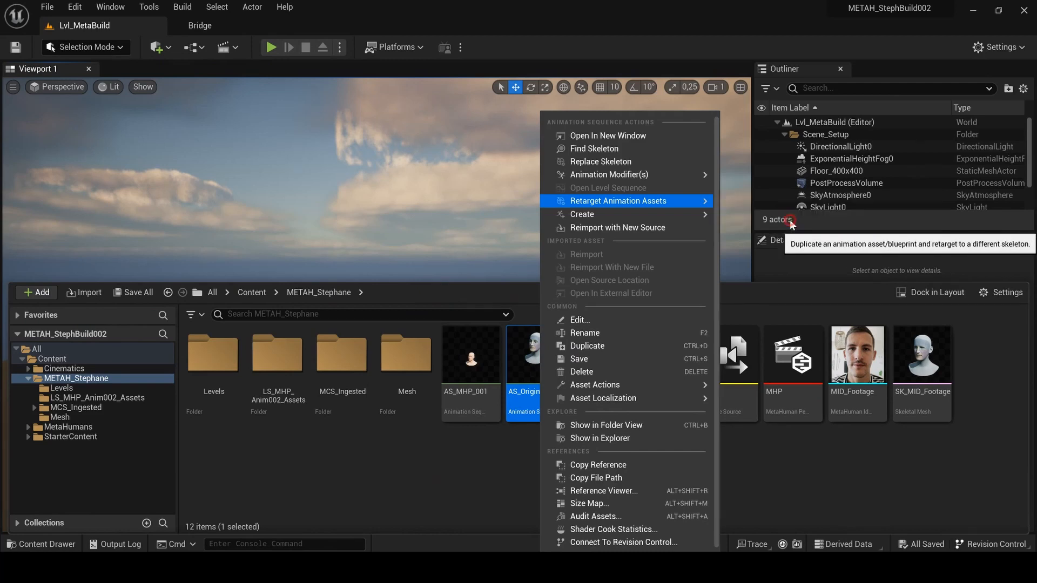
{"action": "left_click", "coordinate": [740, 195]}
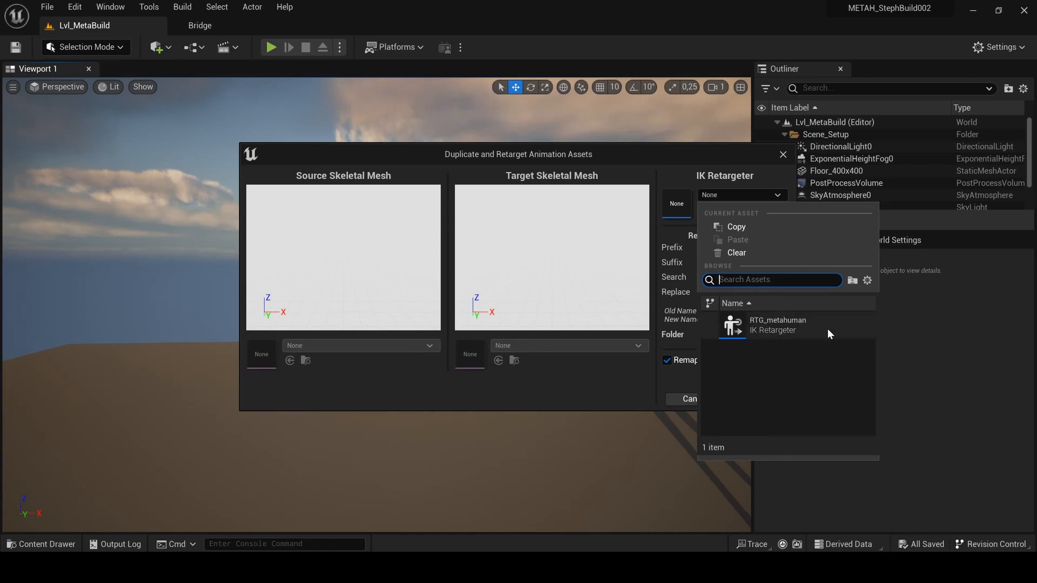
{"action": "left_click", "coordinate": [775, 319]}
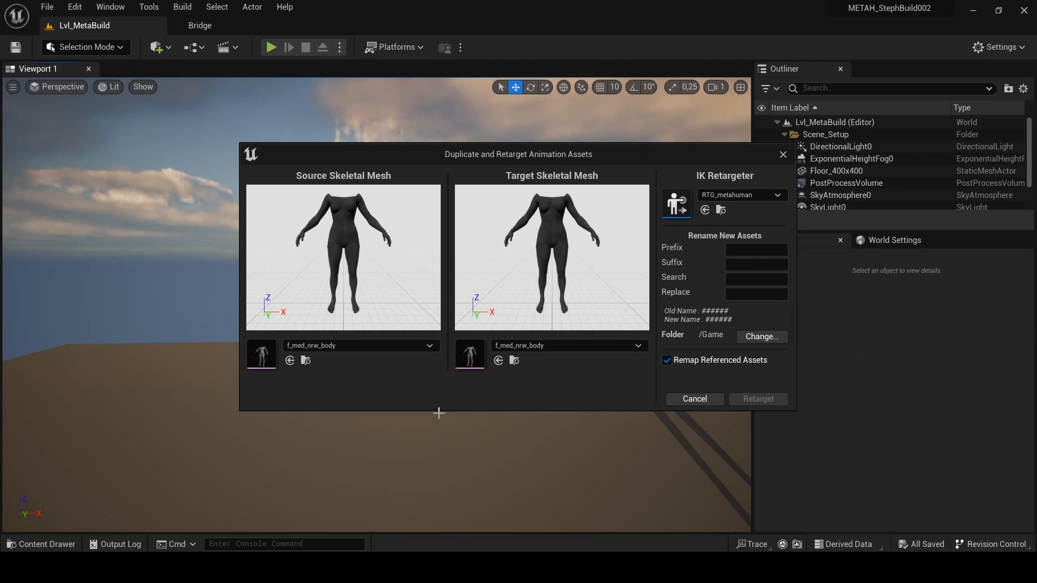
Set the retarget's source skeletal mesh to SK_MID_Footage and its target skeletal mesh to MID02_Steph_FaceMesh
{"action": "left_click", "coordinate": [379, 346]}
{"action": "left_click_drag", "start_coordinate": [455, 204], "coordinate": [452, 303]}
{"action": "left_click", "coordinate": [350, 221]}
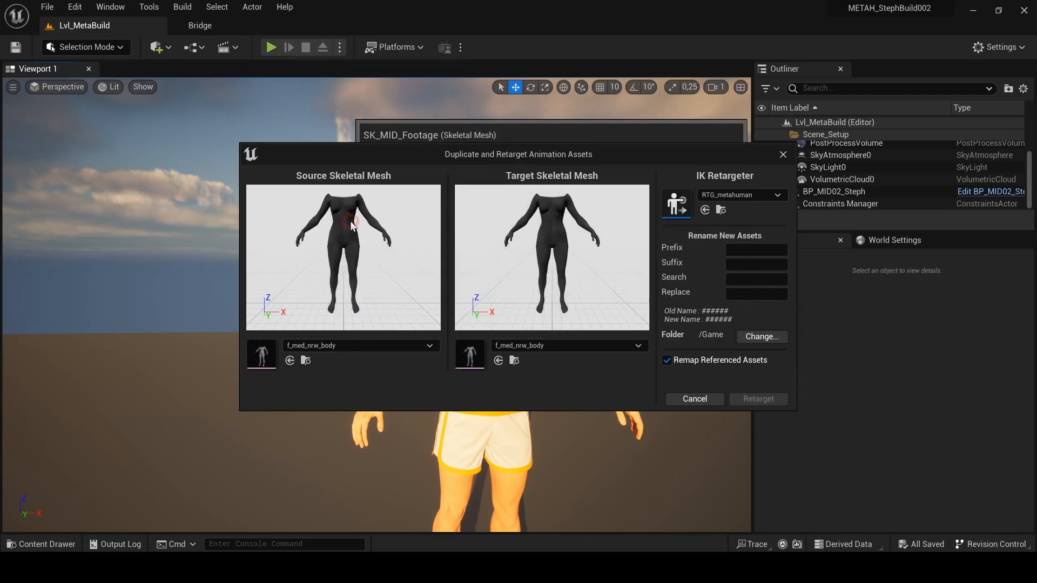
{"action": "left_click", "coordinate": [568, 346]}
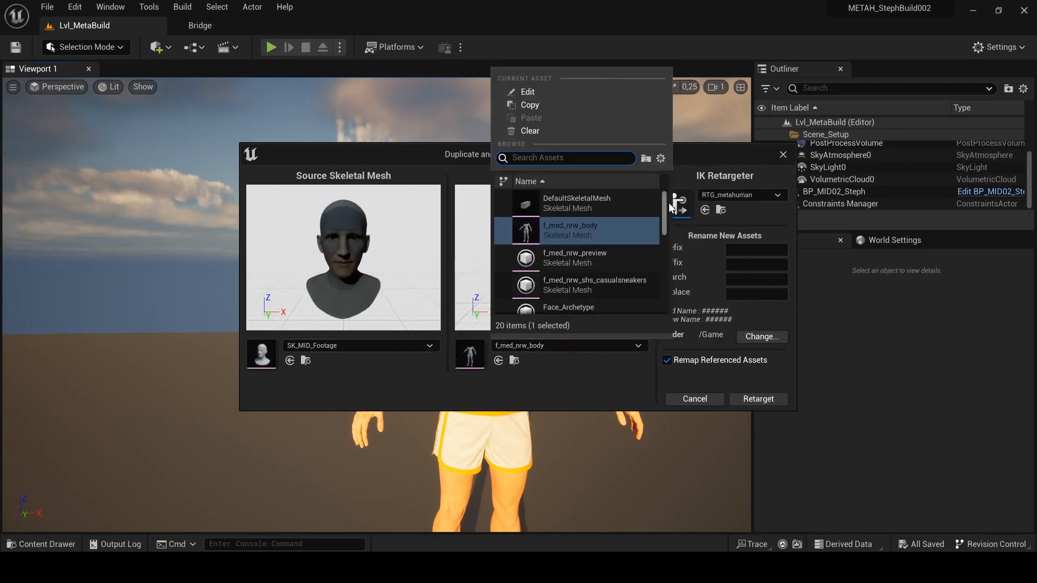
{"action": "left_click_drag", "start_coordinate": [668, 202], "coordinate": [661, 266]}
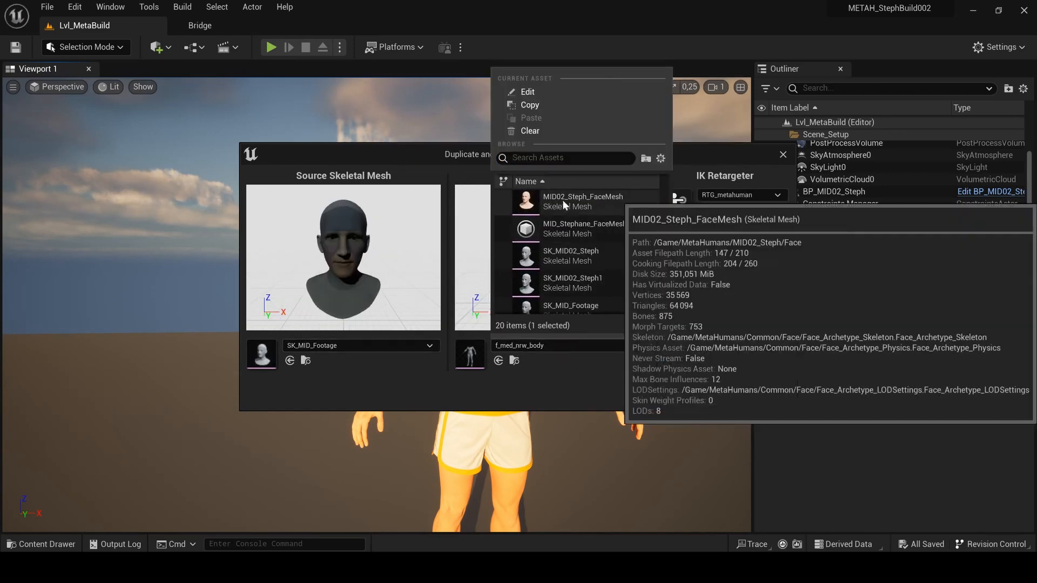
{"action": "left_click", "coordinate": [562, 204]}
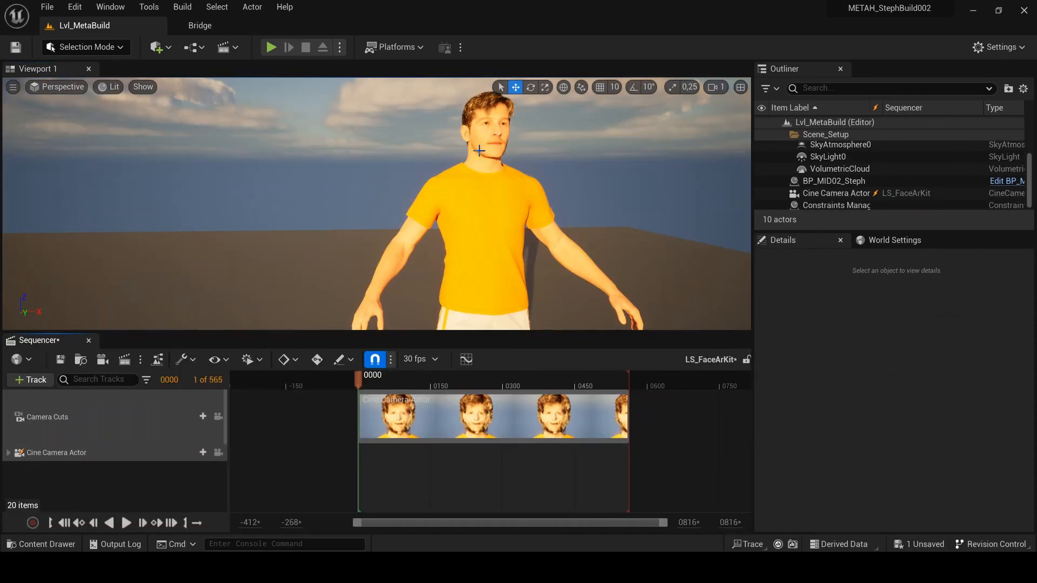
Add the BP_MID02_Steph actor to the LS_FaceArKit sequence
{"action": "scroll", "coordinate": [455, 137], "scroll_direction": "up", "scroll_amount": 7}
{"action": "middle_click_drag", "start_coordinate": [455, 137], "coordinate": [437, 32]}
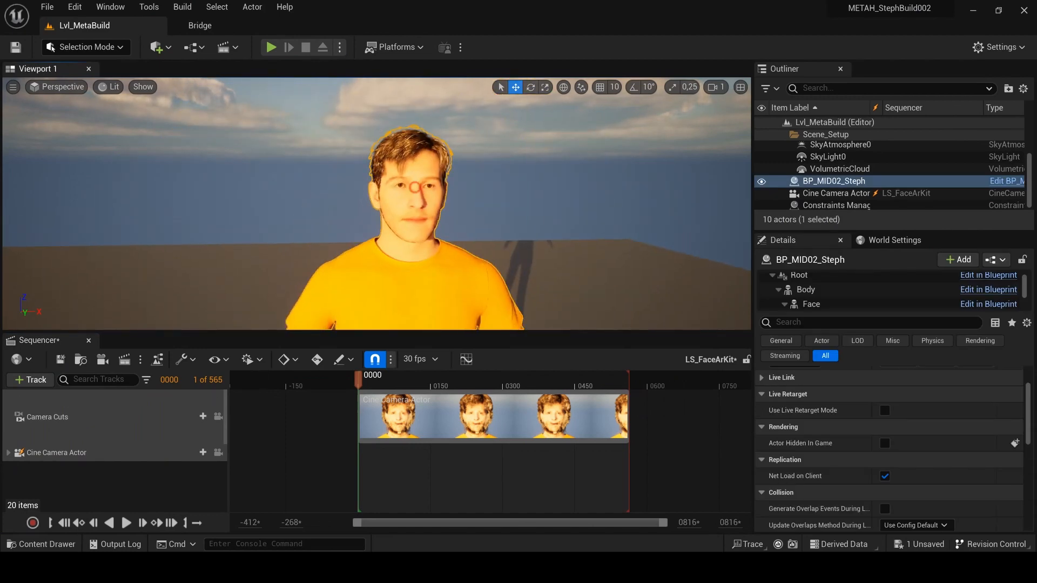
{"action": "left_click", "coordinate": [32, 380]}
{"action": "mouse_move", "coordinate": [157, 165]}
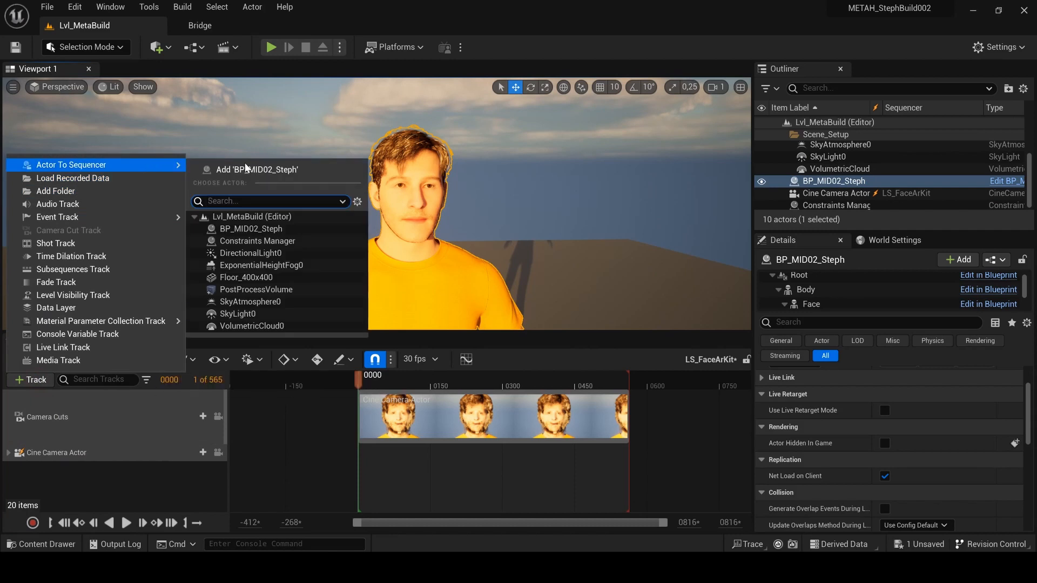
{"action": "left_click", "coordinate": [245, 170]}
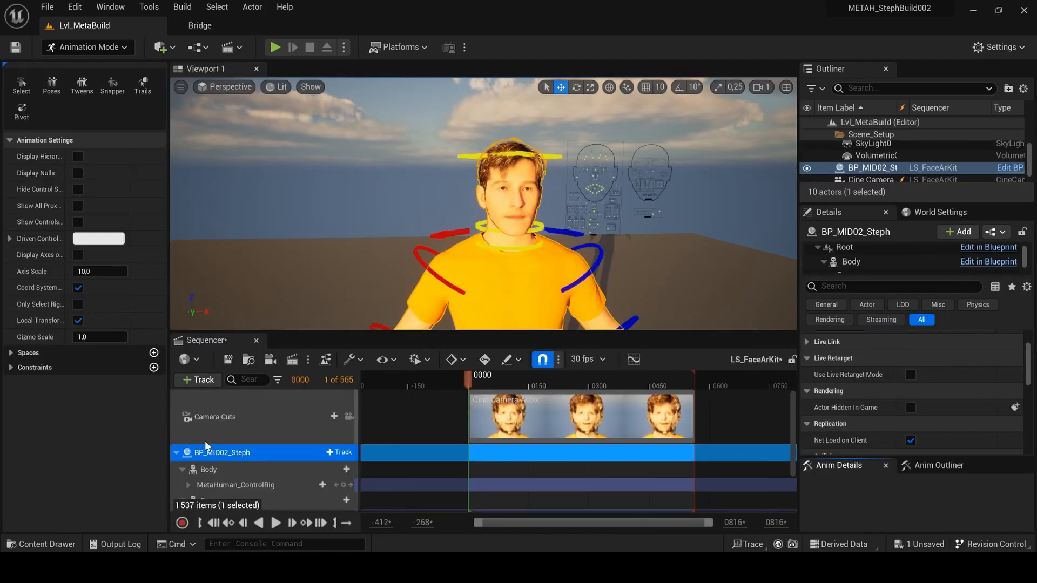
Remove the control rig tracks from BP_MID02_Steph's Body and Face and switch the editor to Selection Mode
{"action": "left_click", "coordinate": [241, 471]}
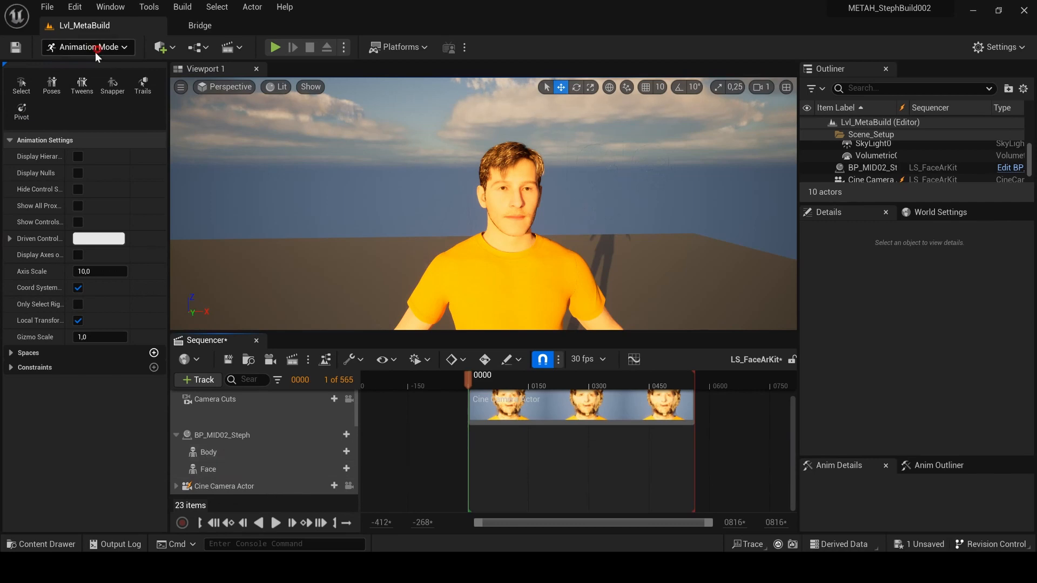
{"action": "left_click", "coordinate": [95, 52]}
{"action": "left_click", "coordinate": [47, 96]}
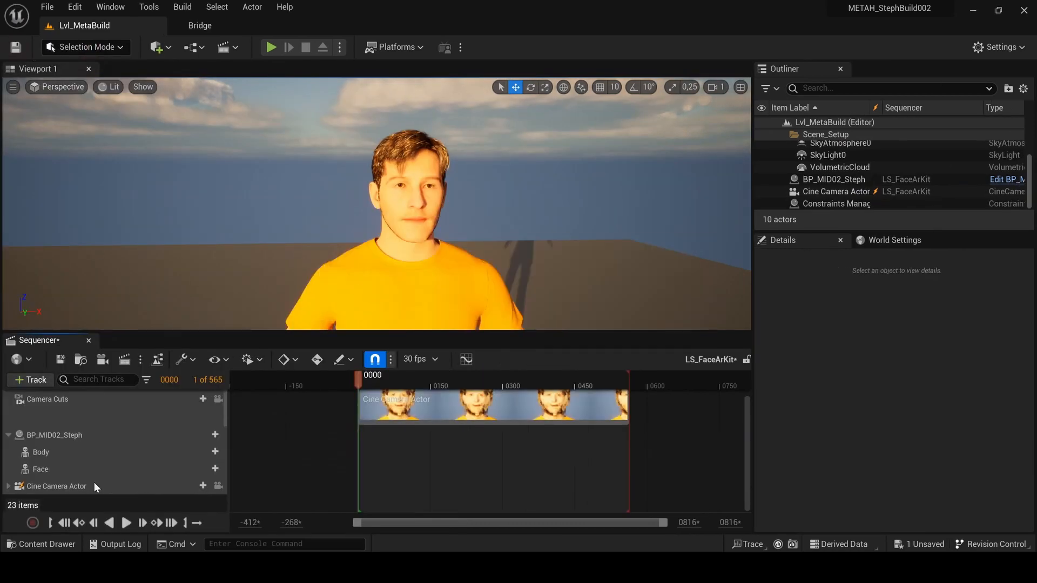
Set the Animation Mode of BP_MID02_Steph's Face component to Use Animation Blueprint
{"action": "left_click", "coordinate": [160, 469]}
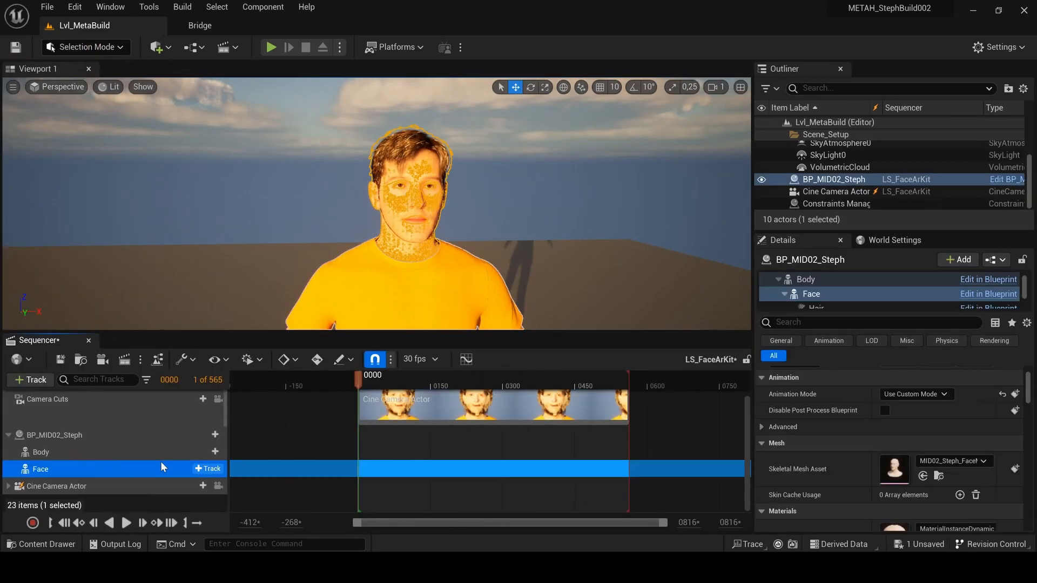
{"action": "left_click", "coordinate": [928, 397]}
{"action": "left_click", "coordinate": [908, 406]}
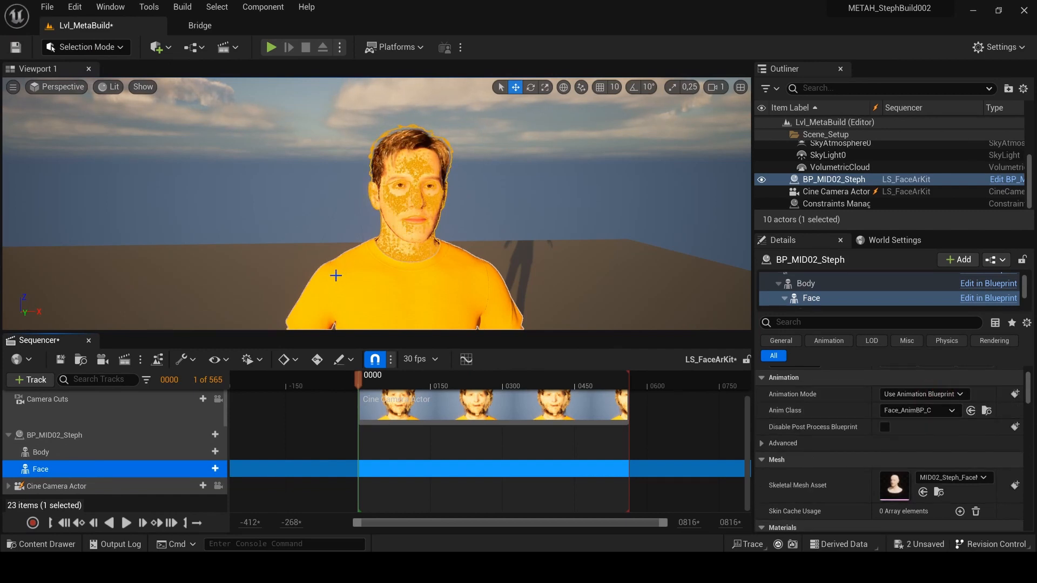
Disable the Face component's Post Process Blueprint, add a key for that setting at frame 0, and save the LS_FaceArKit sequence
{"action": "left_click", "coordinate": [889, 427]}
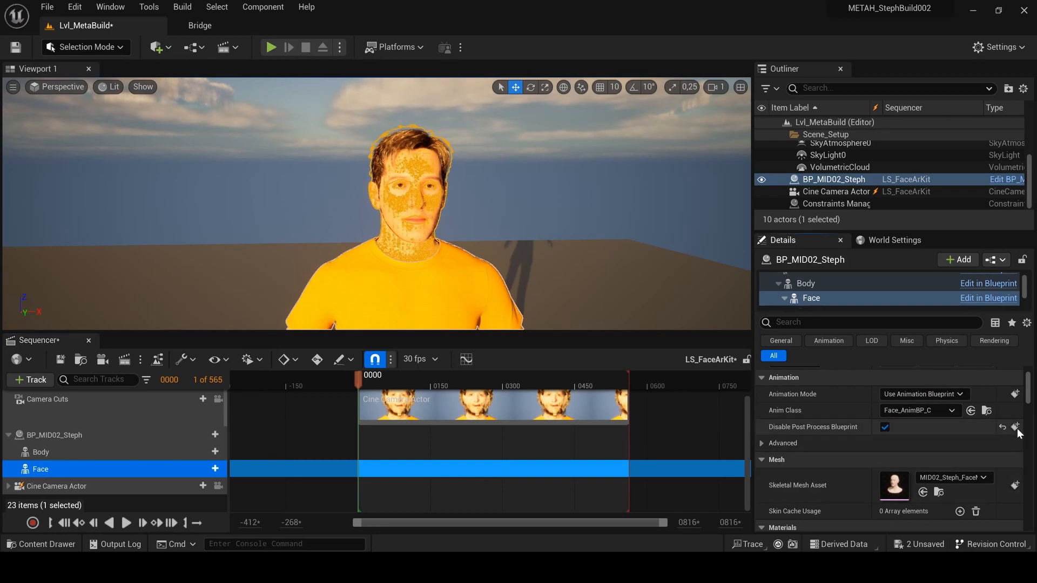
{"action": "left_click", "coordinate": [1015, 427]}
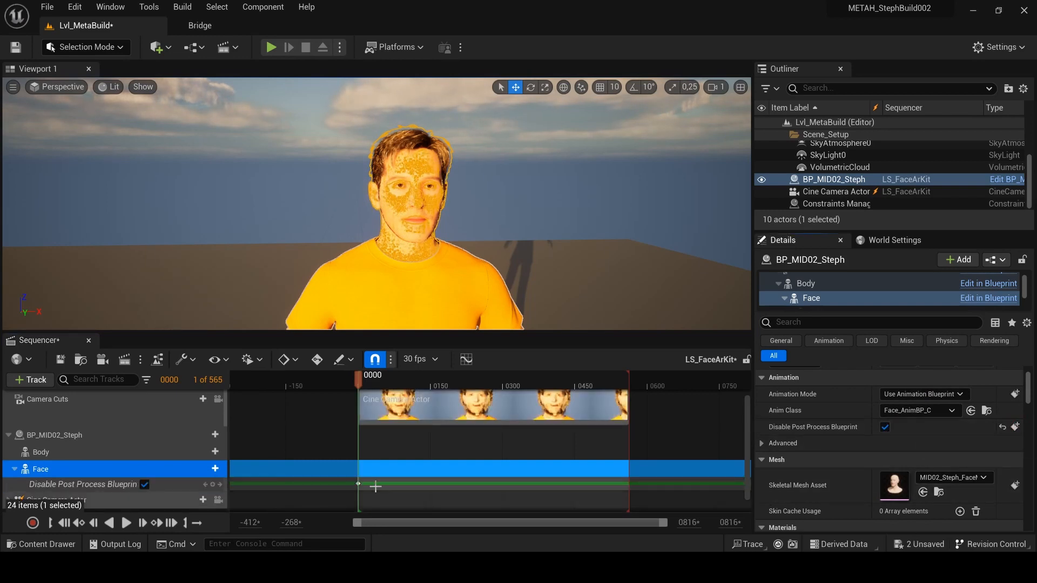
{"action": "left_click", "coordinate": [61, 360]}
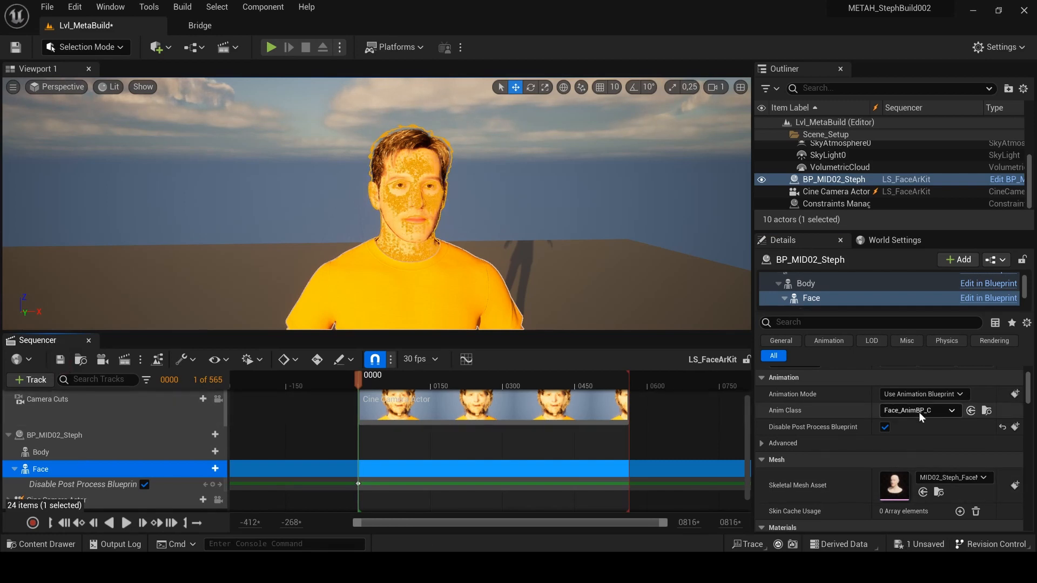
Locate the Face component's Face_AnimBP animation blueprint and open its AnimGraph
{"action": "left_click", "coordinate": [987, 413]}
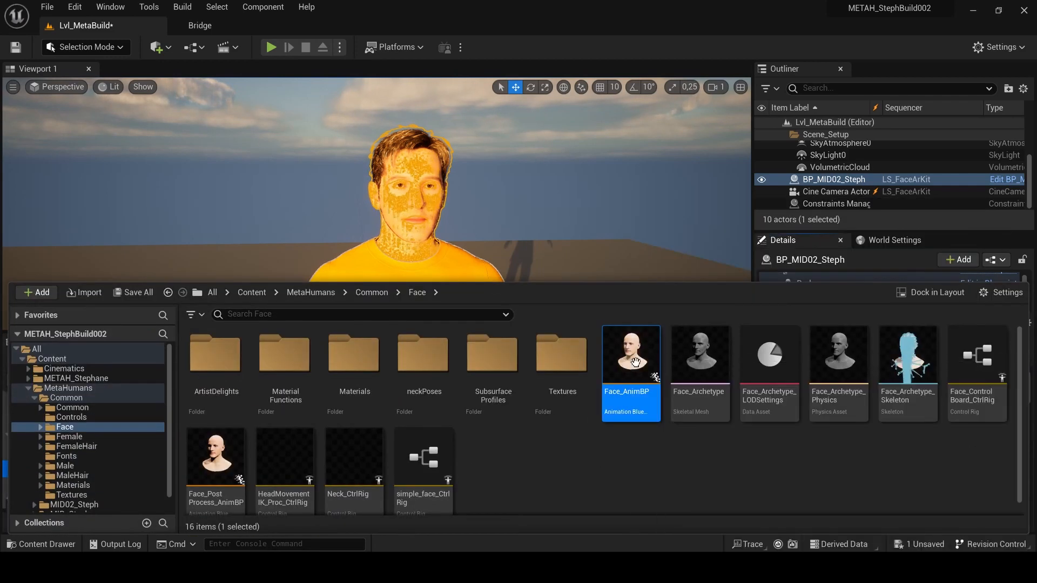
{"action": "double_click", "coordinate": [636, 362]}
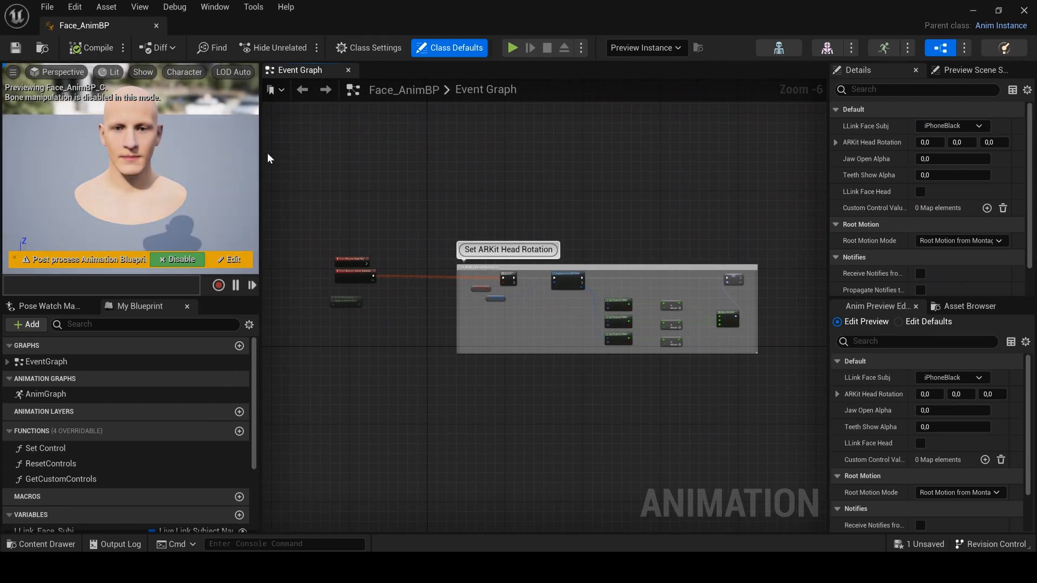
{"action": "left_click", "coordinate": [50, 396]}
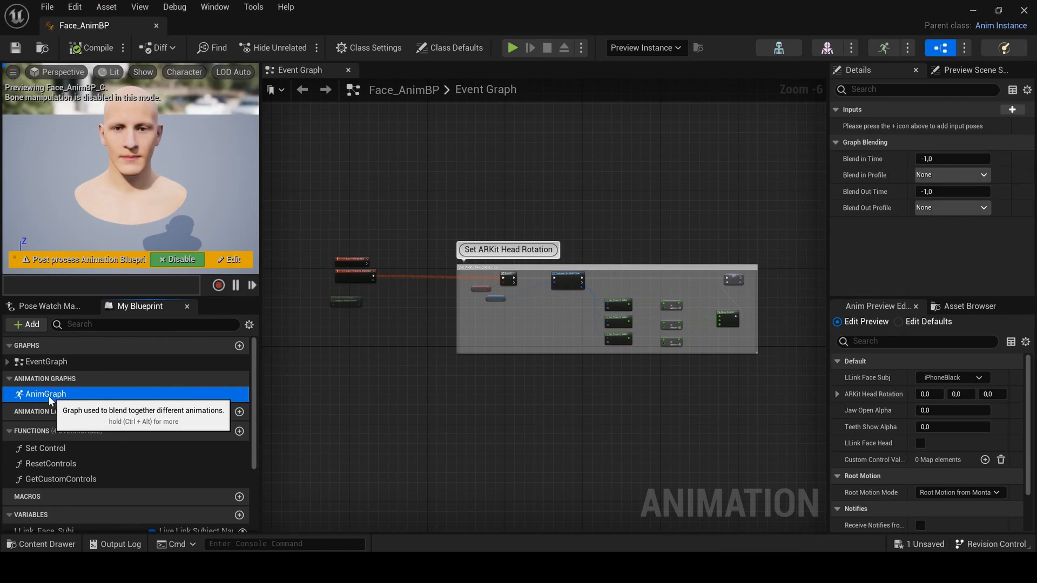
{"action": "double_click", "coordinate": [64, 400]}
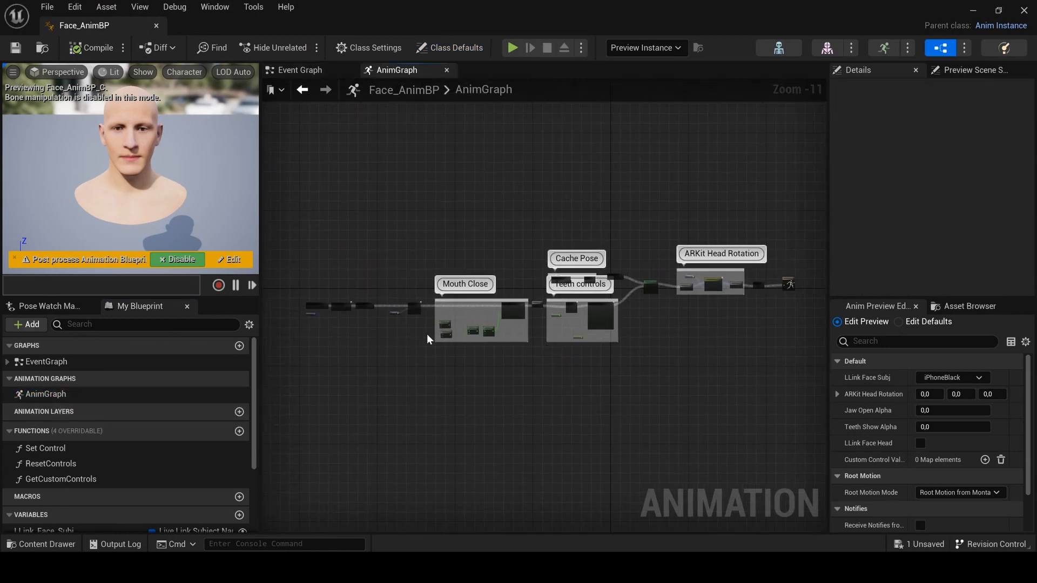
Set the Blend Mode of the Layered blend per bone node in the AnimGraph to Blend Mask
{"action": "scroll", "coordinate": [585, 347], "scroll_direction": "up", "scroll_amount": 9}
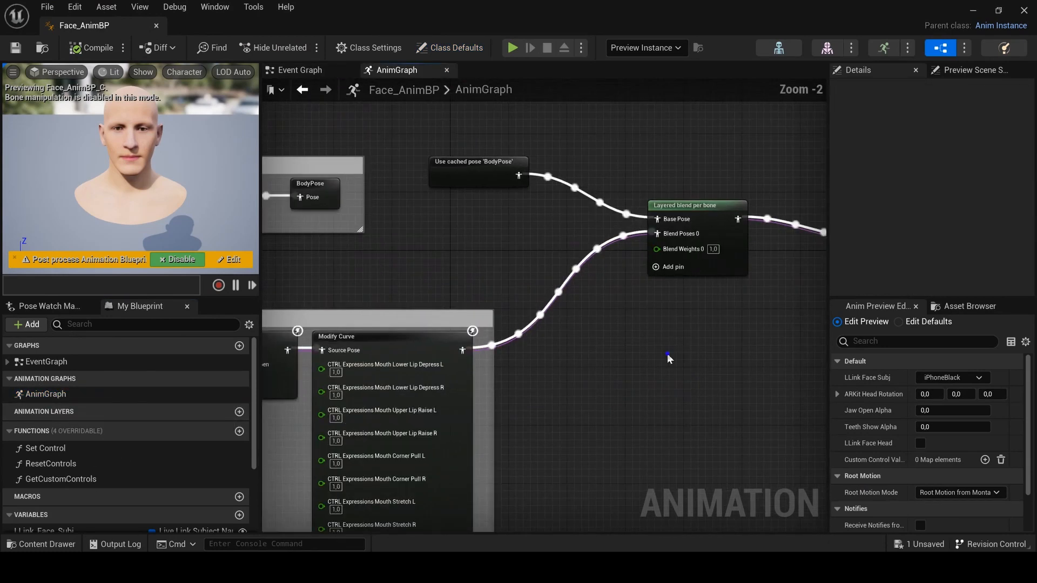
{"action": "scroll", "coordinate": [453, 315], "scroll_direction": "up", "scroll_amount": 2}
{"action": "left_click_drag", "start_coordinate": [348, 173], "coordinate": [590, 419]}
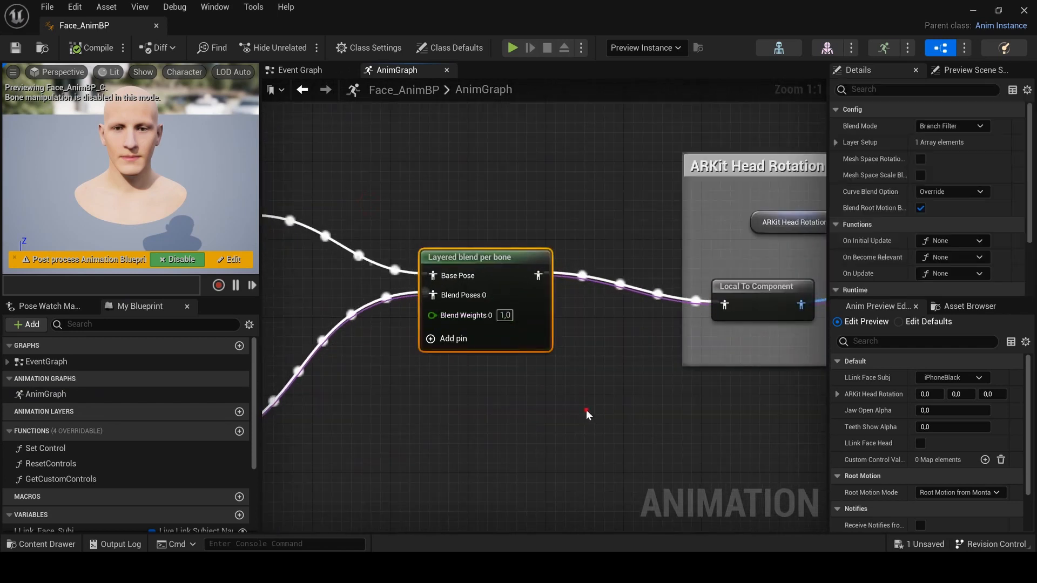
{"action": "left_click", "coordinate": [495, 260]}
{"action": "right_click_drag", "start_coordinate": [493, 438], "coordinate": [545, 453]}
{"action": "left_click", "coordinate": [934, 128]}
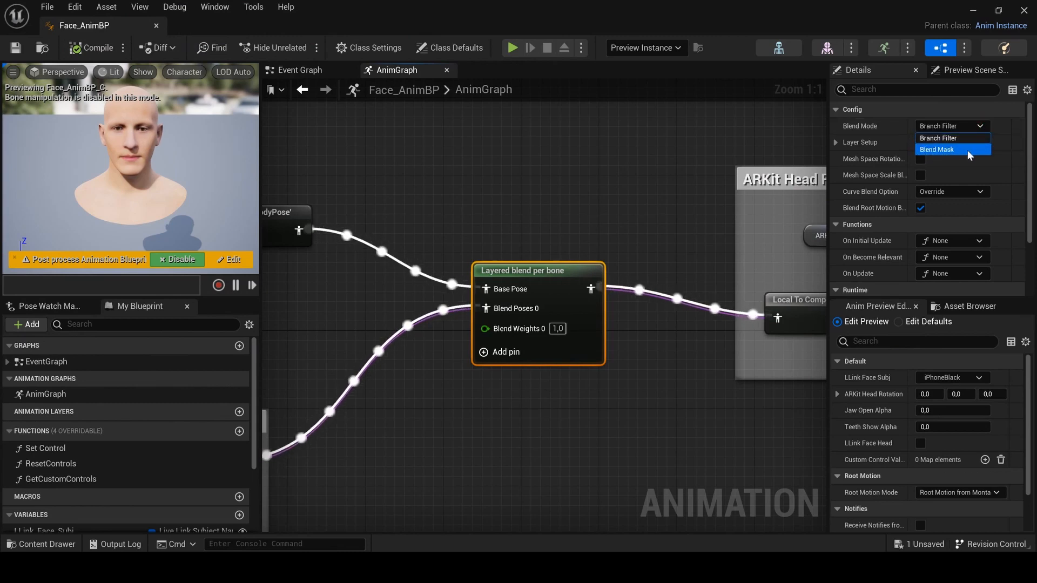
{"action": "left_click", "coordinate": [967, 150]}
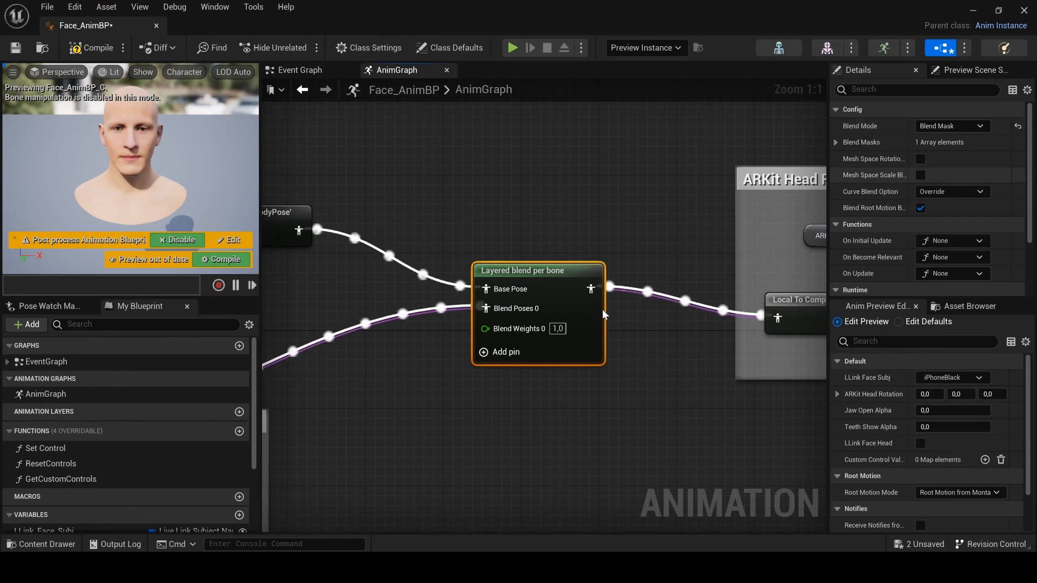
Open the Face_Archetype_Skeleton and add a blend mask named BlendFootage
{"action": "left_click", "coordinate": [783, 49]}
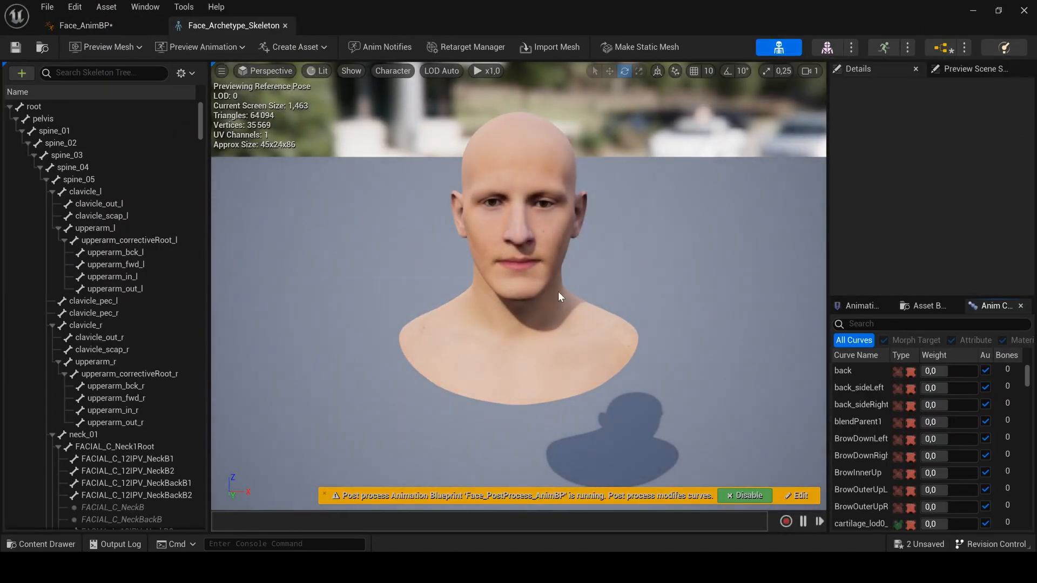
{"action": "left_click", "coordinate": [11, 107]}
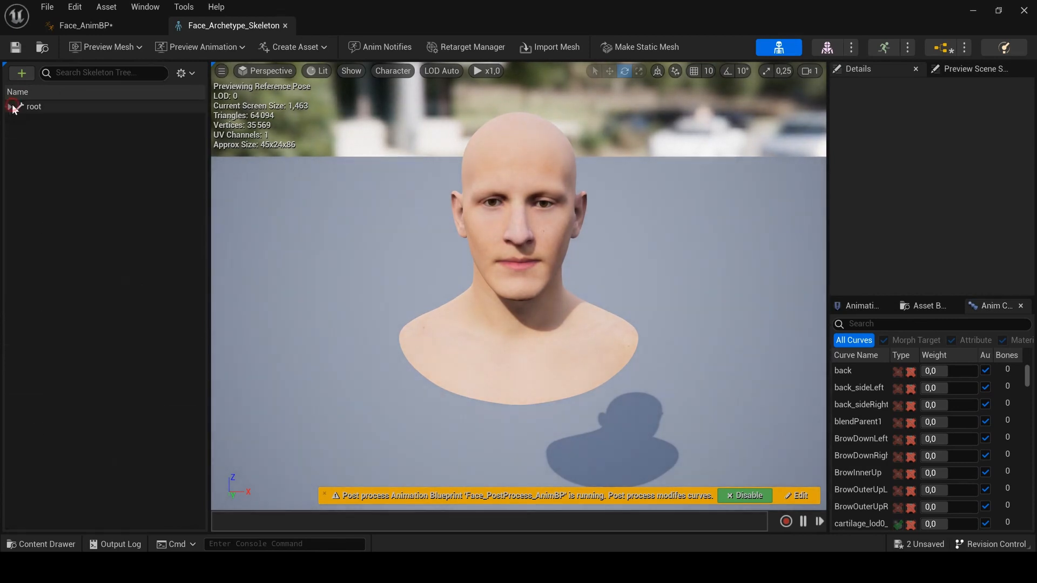
{"action": "left_click", "coordinate": [194, 73]}
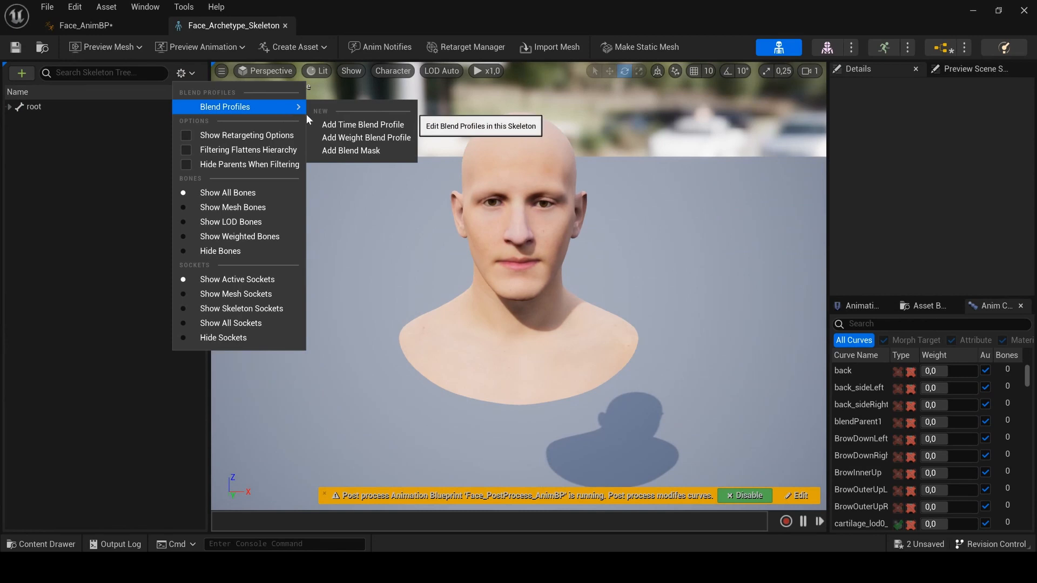
{"action": "left_click", "coordinate": [391, 152]}
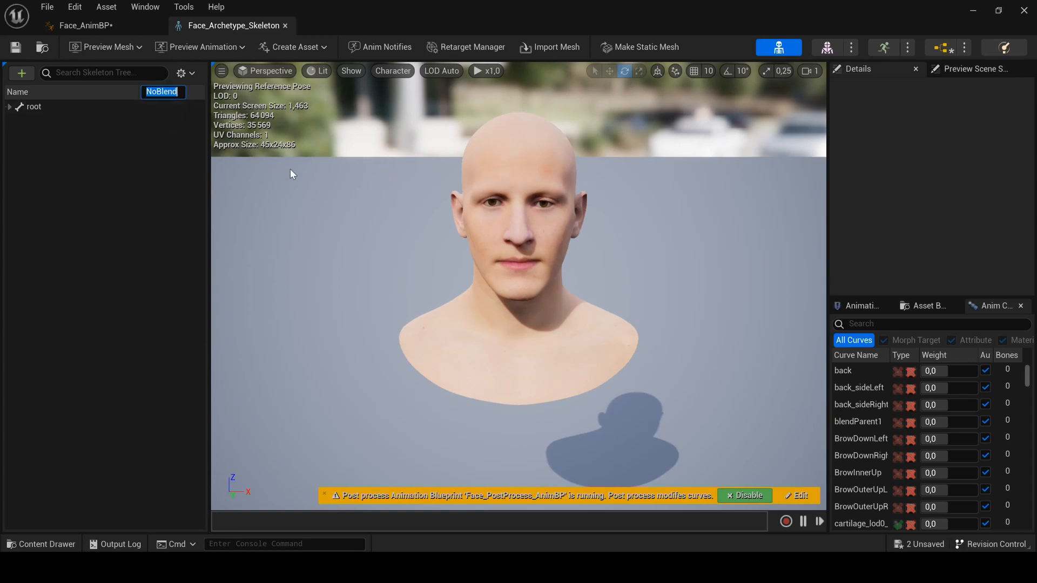
{"action": "type", "text": "BlendFootage"}
{"action": "key", "text": "Return"}
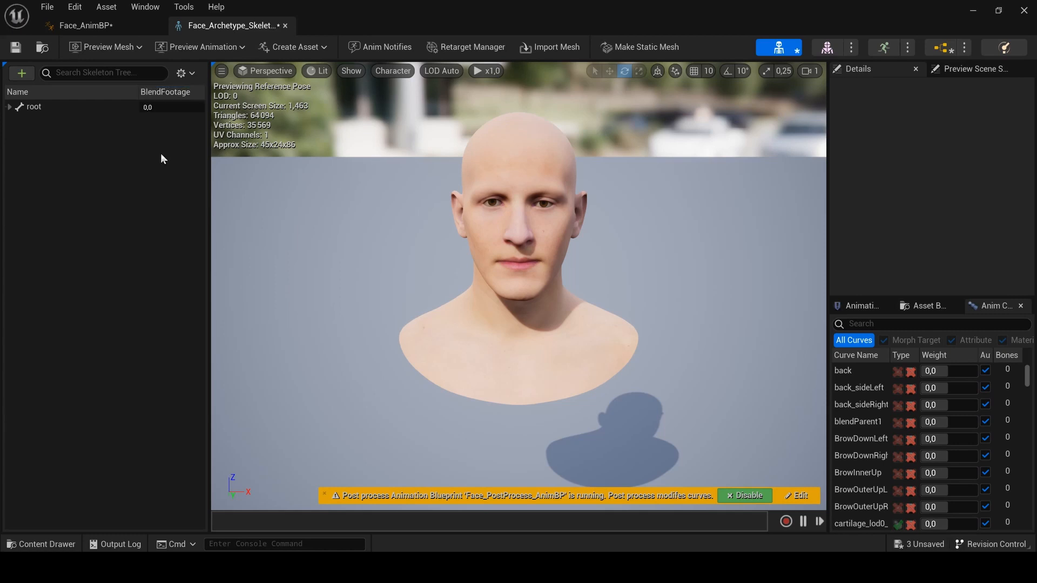
Set the head bone's BlendFootage weight to 1.0 and save the skeleton, Face_AnimBP and the Lvl_MetaBuild level
{"action": "left_click", "coordinate": [10, 106]}
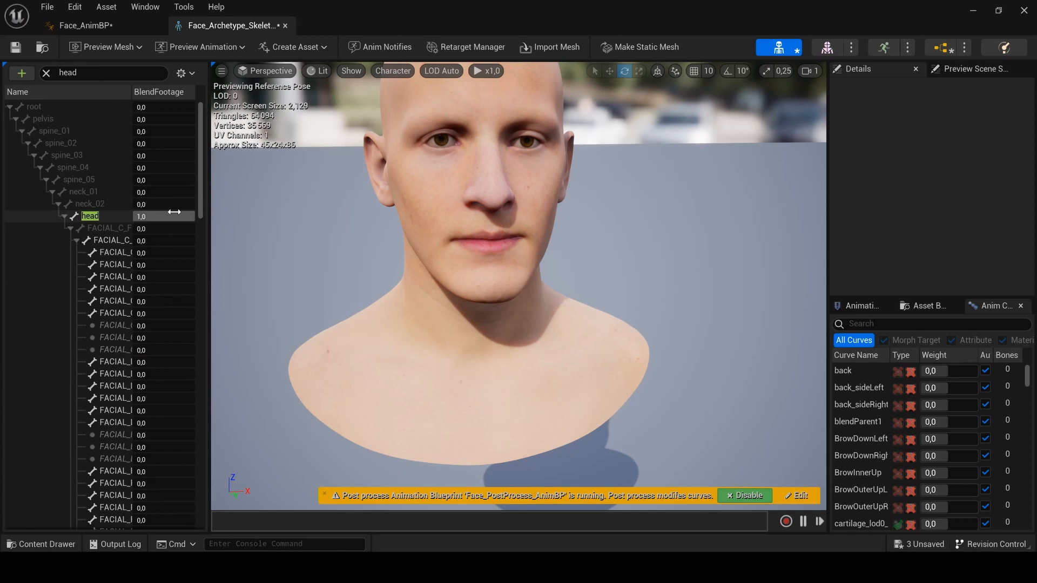
{"action": "left_click", "coordinate": [16, 48]}
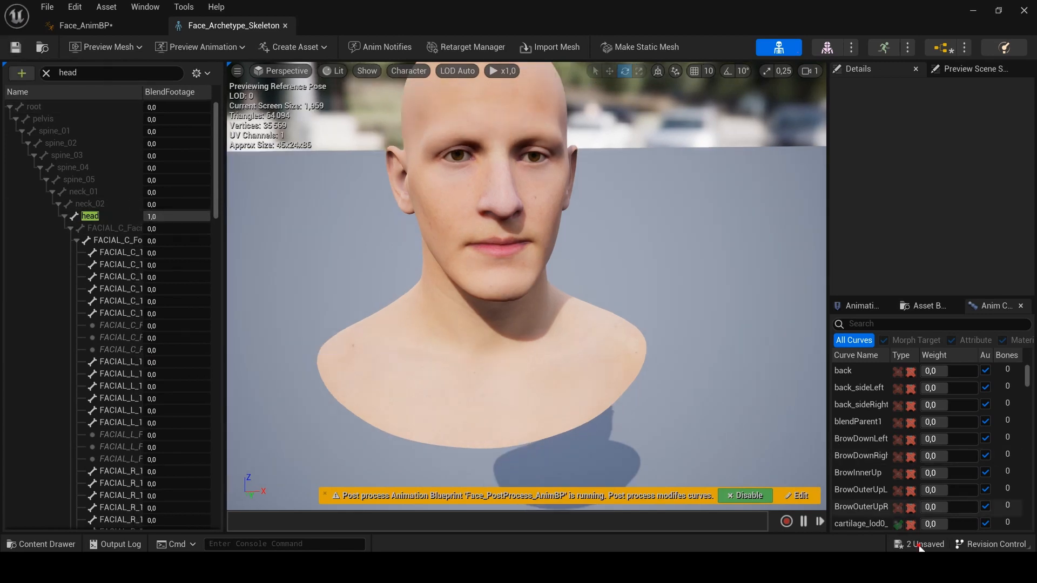
{"action": "left_click", "coordinate": [919, 546]}
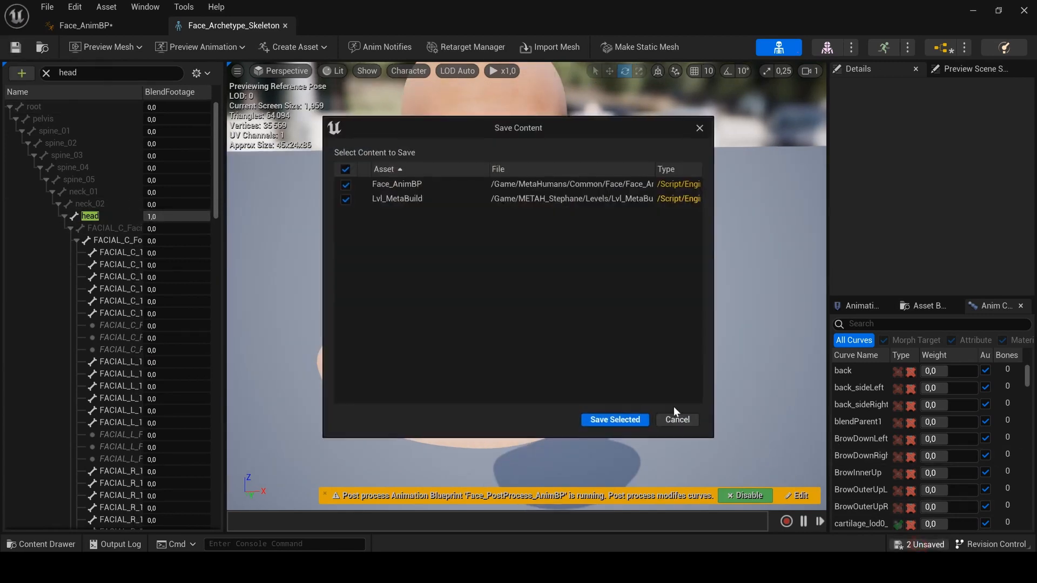
{"action": "left_click", "coordinate": [615, 420]}
Assign BlendFootage as the blend mask of Face_AnimBP's Layered blend per bone node and compile the blueprint
{"action": "left_click", "coordinate": [105, 27]}
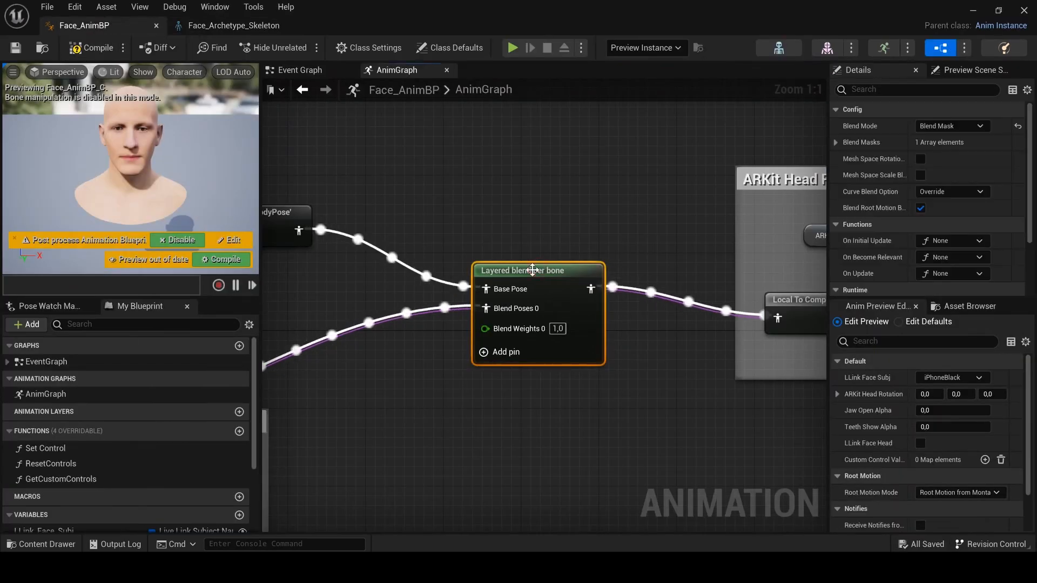
{"action": "left_click", "coordinate": [836, 142]}
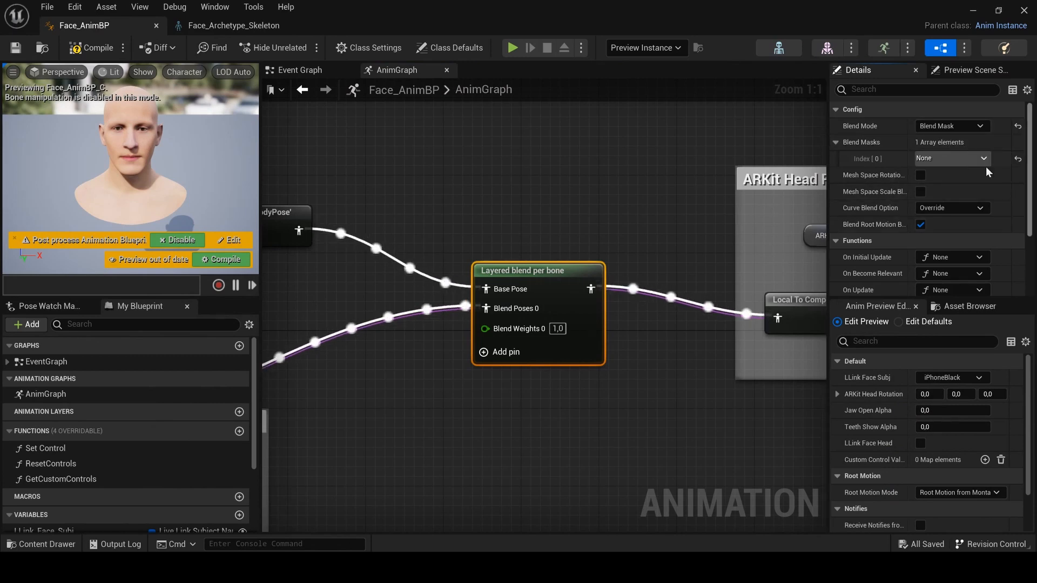
{"action": "left_click", "coordinate": [966, 158]}
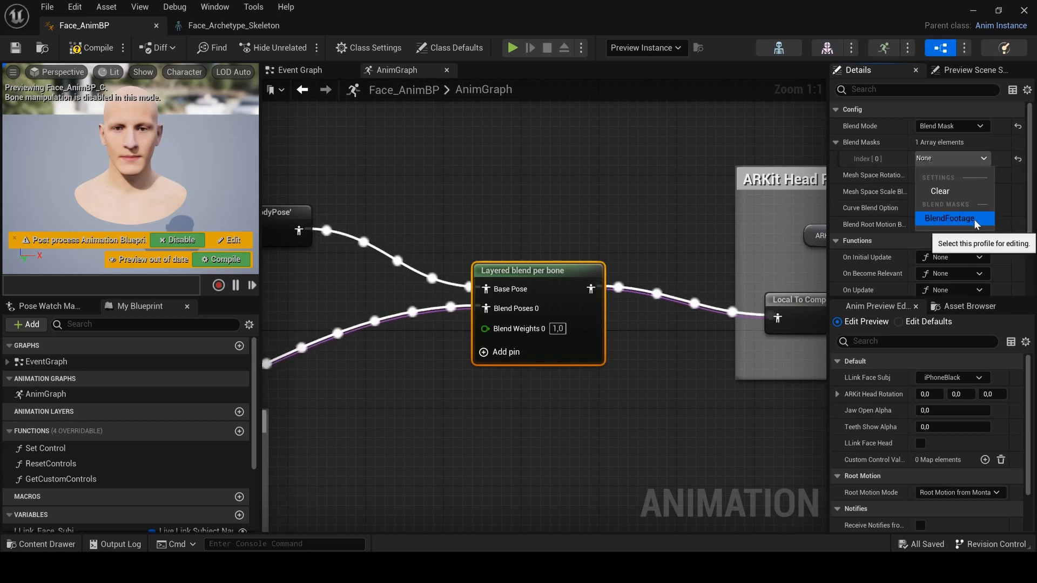
{"action": "left_click", "coordinate": [950, 218]}
{"action": "left_click", "coordinate": [92, 48]}
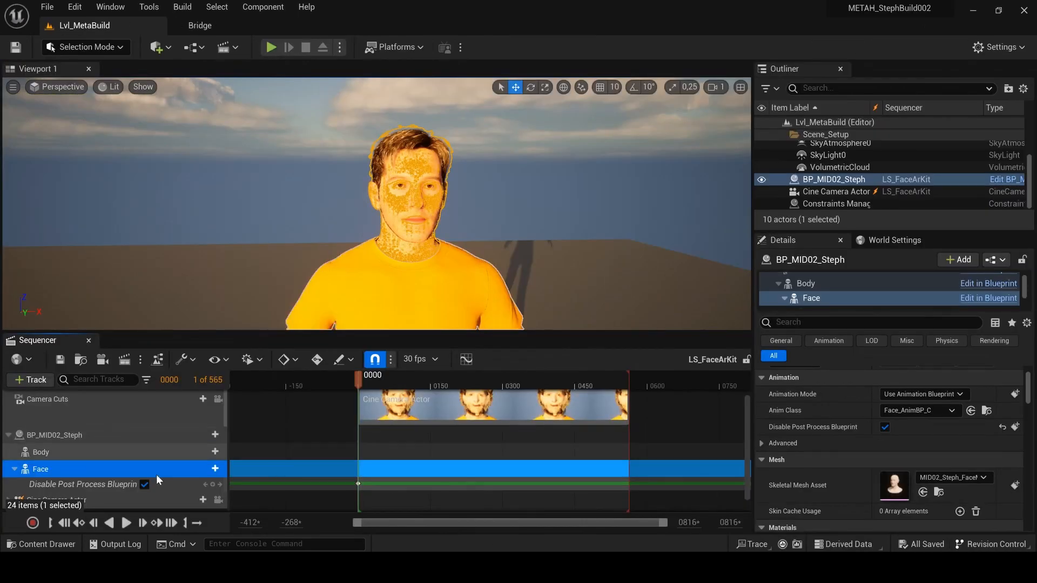
Add the AS_OriginalAnim_RTG animation to BP_MID02_Steph's Face track in the LS_FaceArKit sequence
{"action": "left_click", "coordinate": [207, 469]}
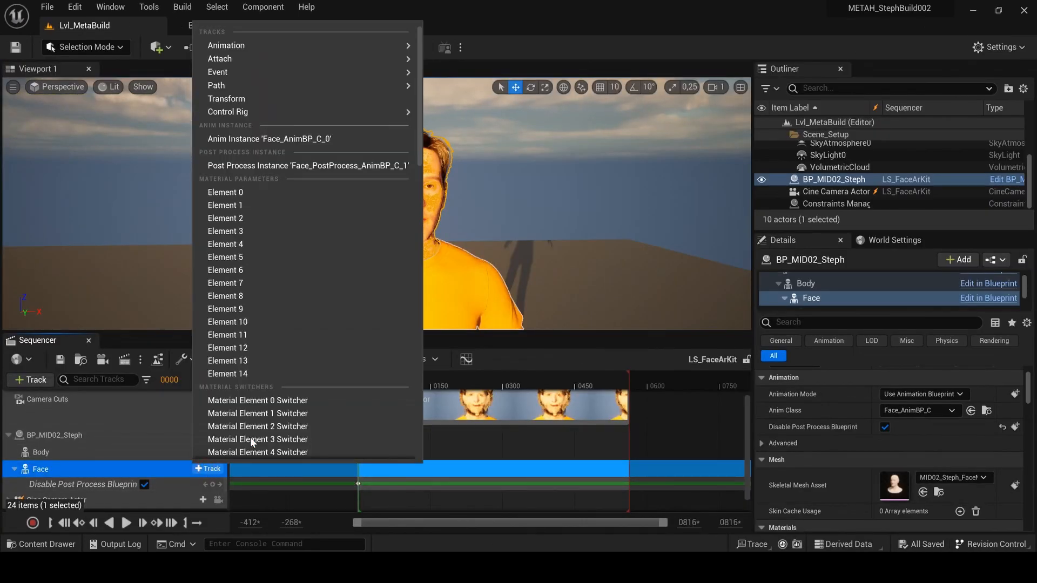
{"action": "mouse_move", "coordinate": [397, 48]}
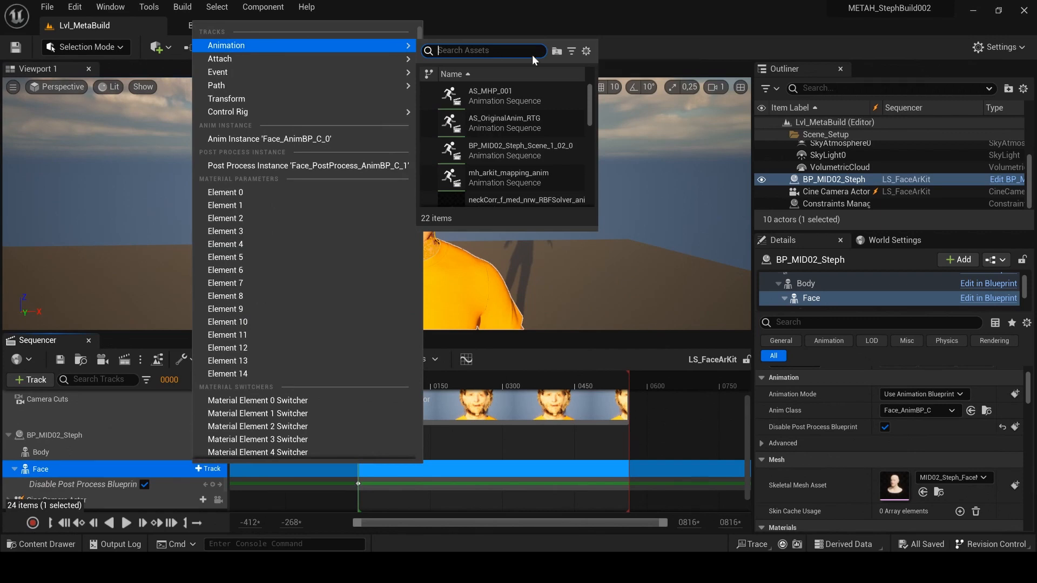
{"action": "left_click", "coordinate": [503, 124]}
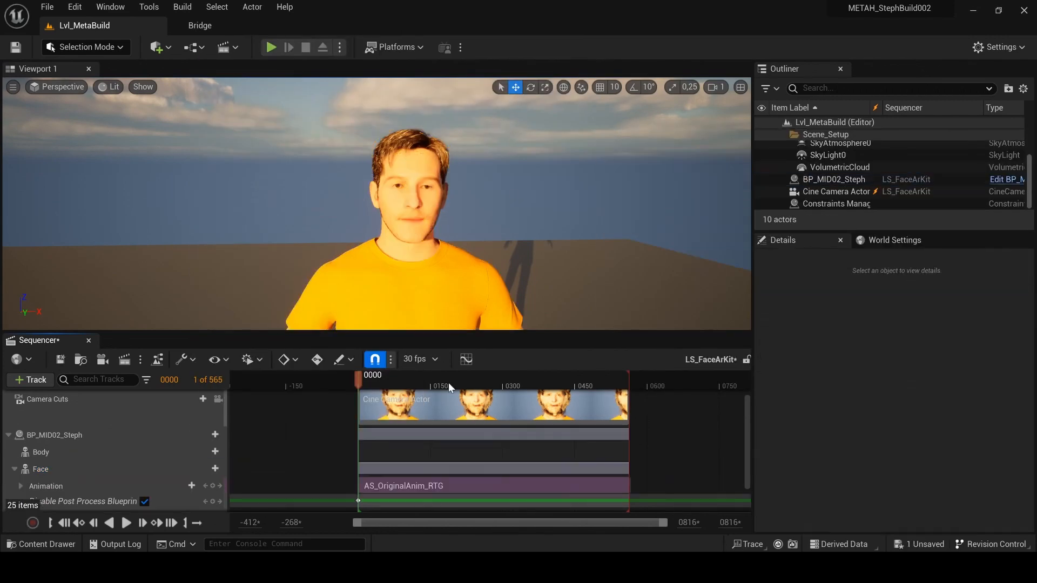
View the scene through the Camera Cuts camera and scrub the timeline to examine the retargeted facial animation
{"action": "mouse_move", "coordinate": [360, 385]}
{"action": "left_mouse_down"}
{"action": "mouse_move", "coordinate": [586, 383]}
{"action": "mouse_move", "coordinate": [367, 378]}
{"action": "left_mouse_up"}
{"action": "left_click", "coordinate": [359, 373]}
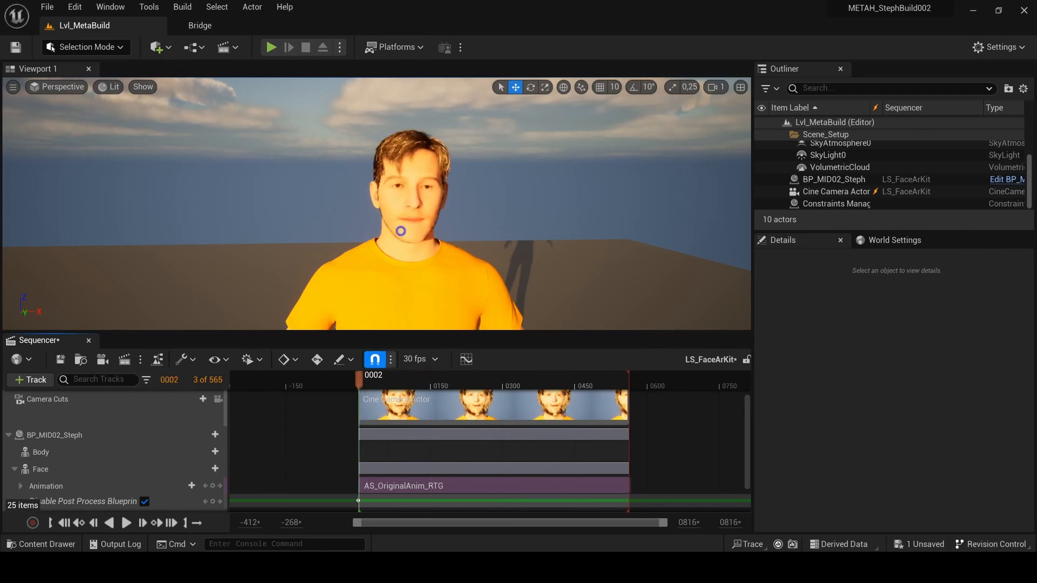
{"action": "left_click", "coordinate": [218, 399]}
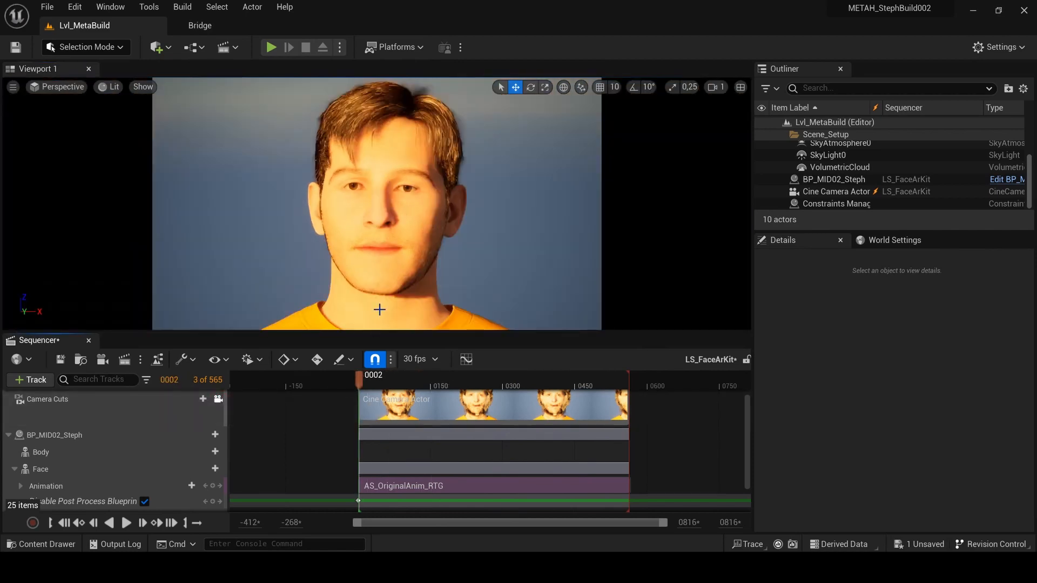
{"action": "left_click_drag", "start_coordinate": [362, 379], "coordinate": [574, 350]}
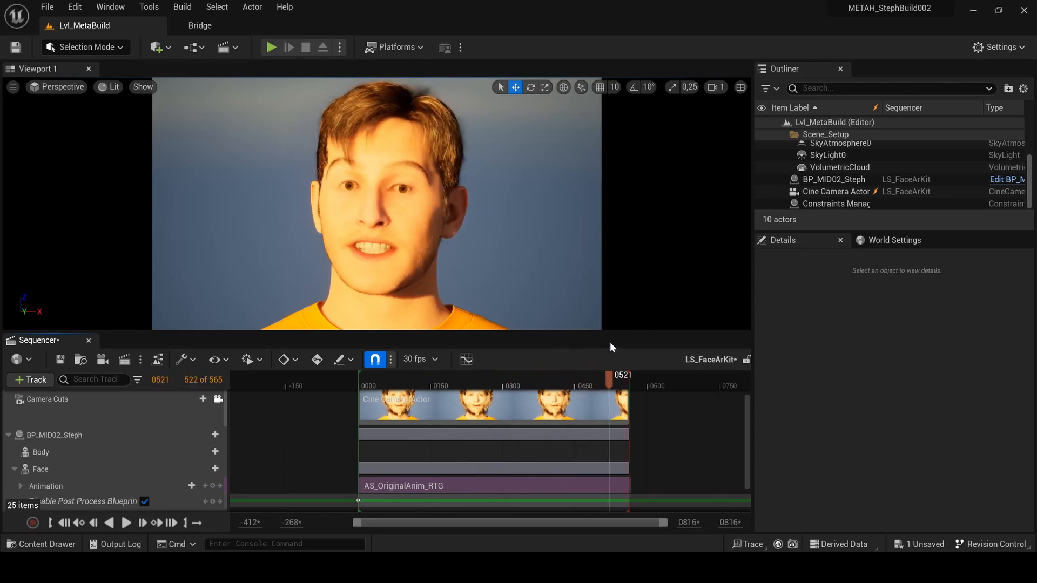